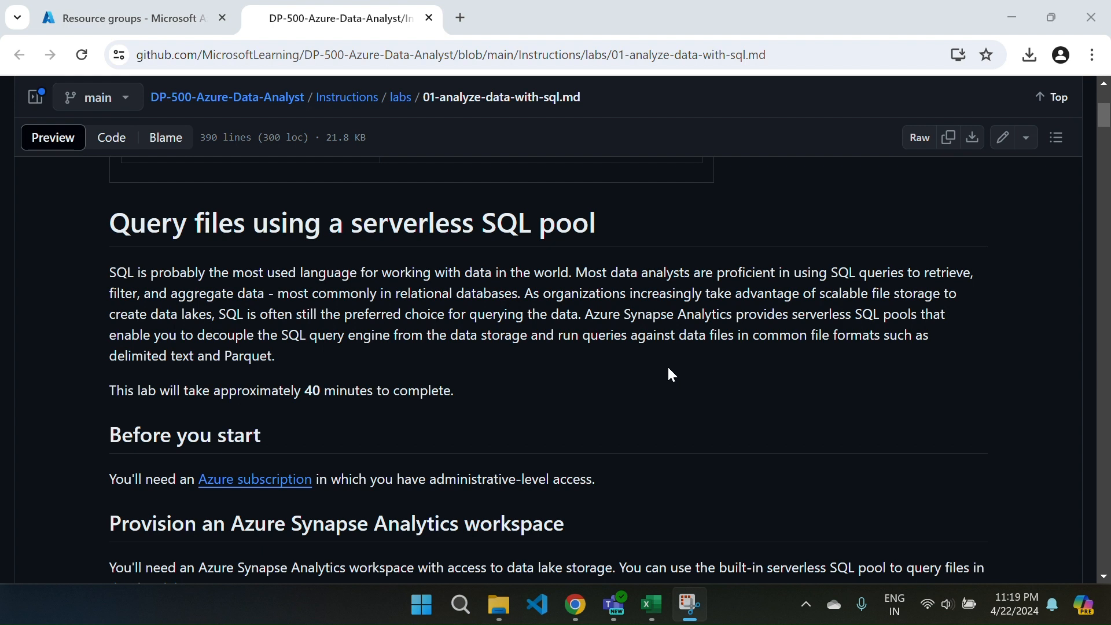
Review the serverless SQL pool lab's introduction, the Synapse workspace provisioning instructions and the section on viewing data lake files.
scroll(669, 369, "down", 1)
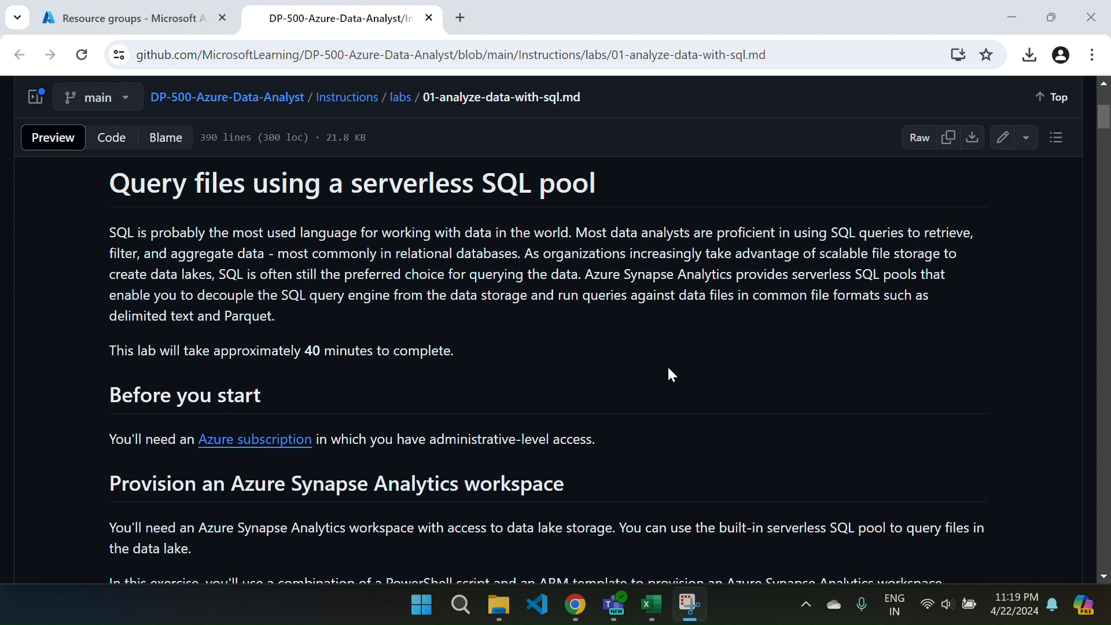
scroll(668, 374, "down", 1)
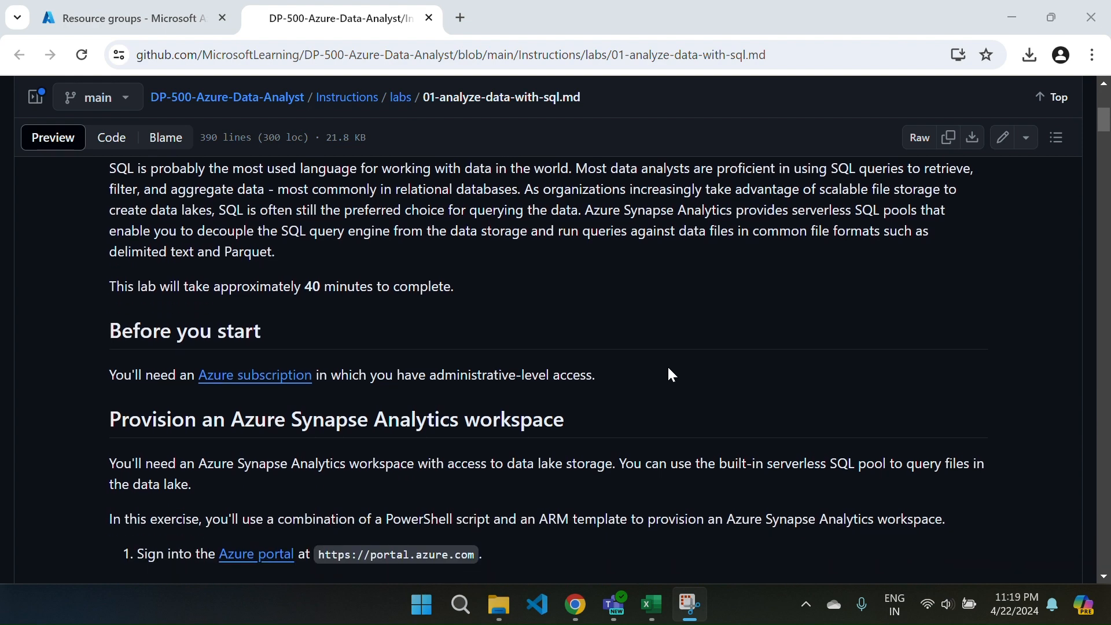
scroll(668, 374, "down", 1)
scroll(668, 368, "down", 12)
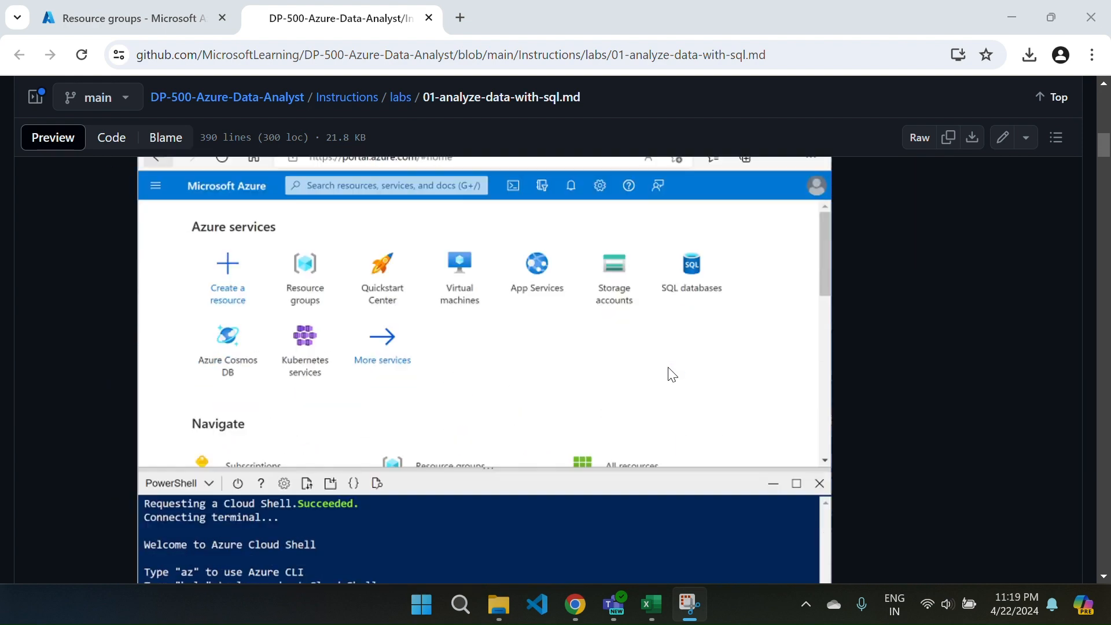
scroll(668, 365, "down", 8)
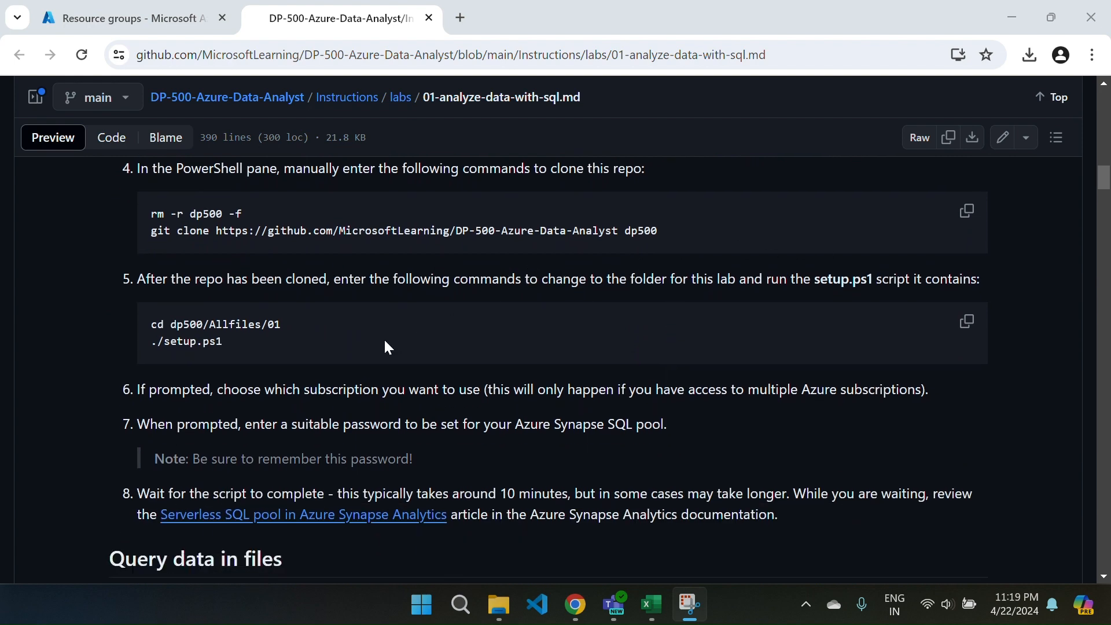
scroll(386, 346, "down", 2)
scroll(387, 345, "down", 3)
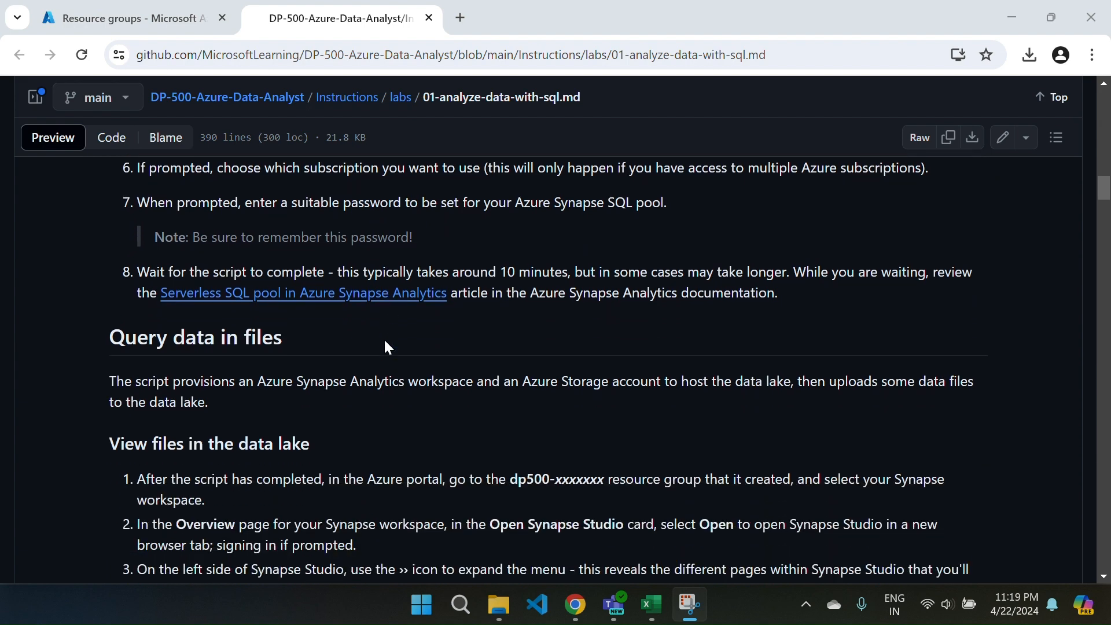
scroll(387, 346, "down", 2)
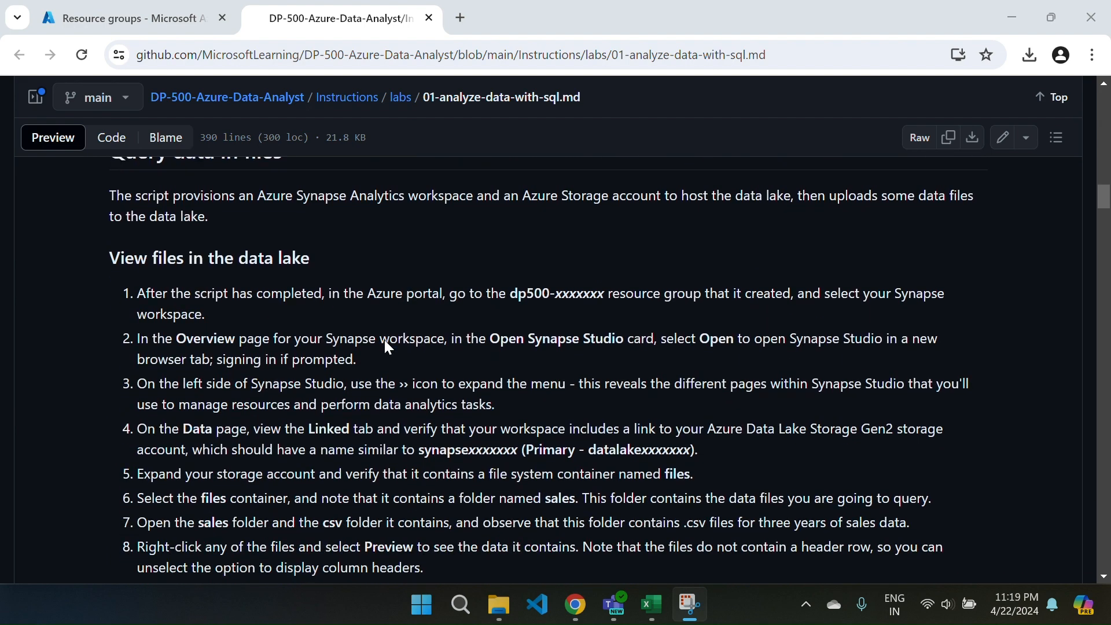
scroll(386, 346, "down", 3)
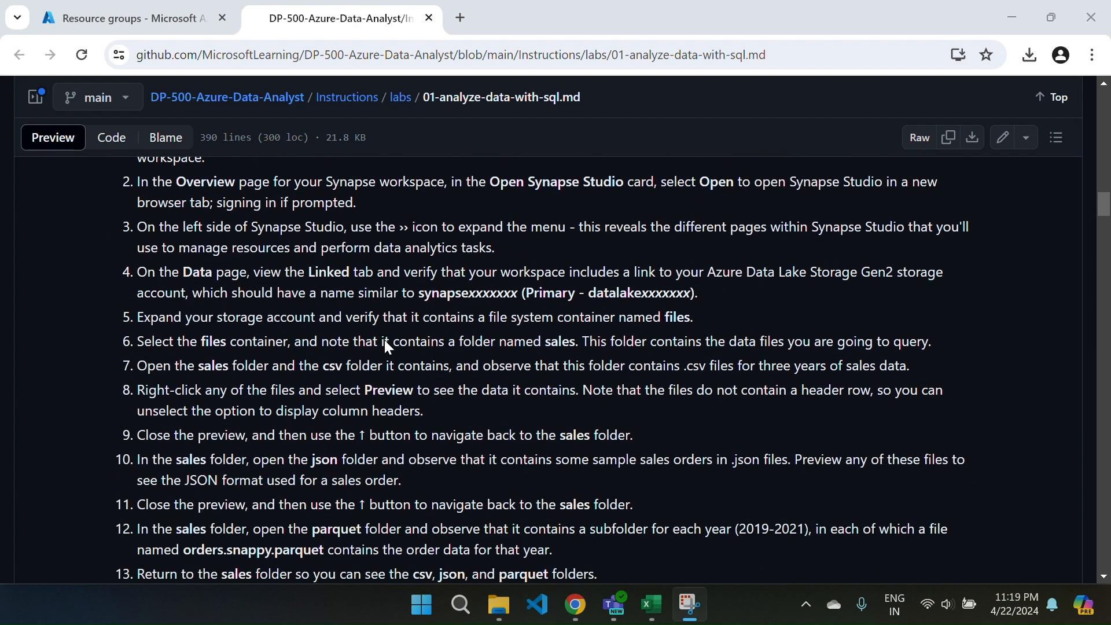
Read through the lab sections on using SQL to query CSV, parquet and JSON files.
scroll(385, 341, "down", 4)
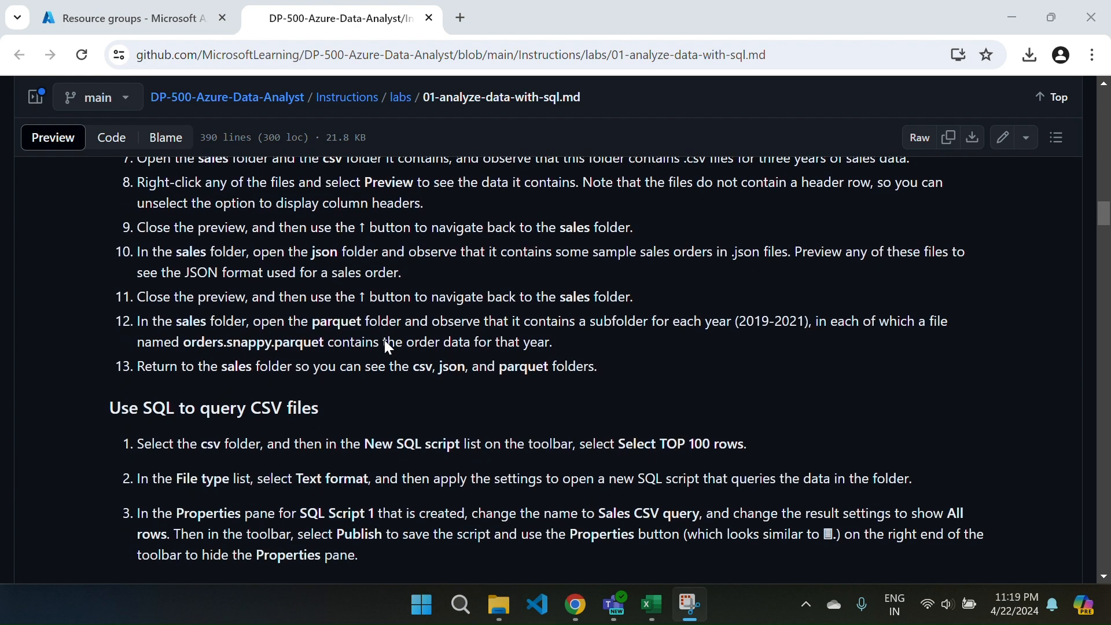
scroll(387, 346, "down", 1)
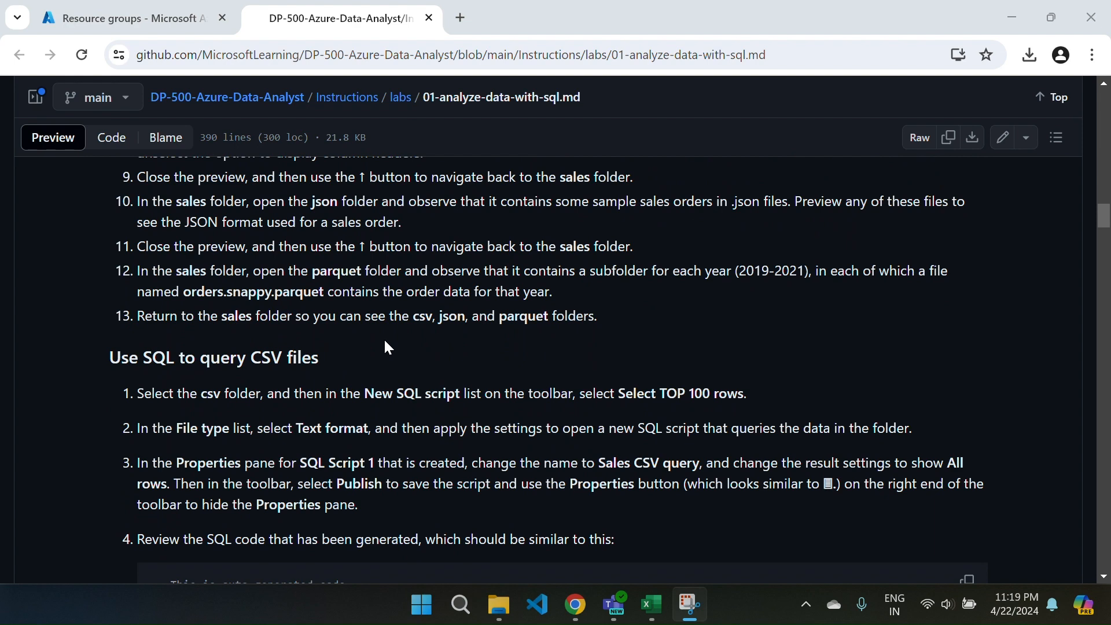
scroll(386, 343, "down", 5)
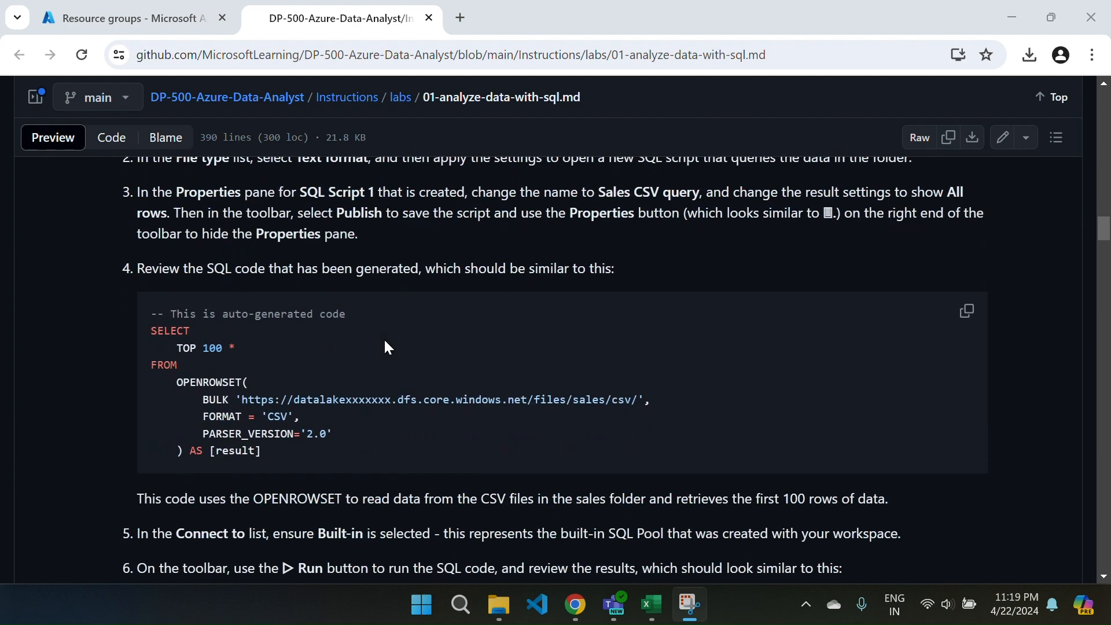
scroll(383, 341, "down", 4)
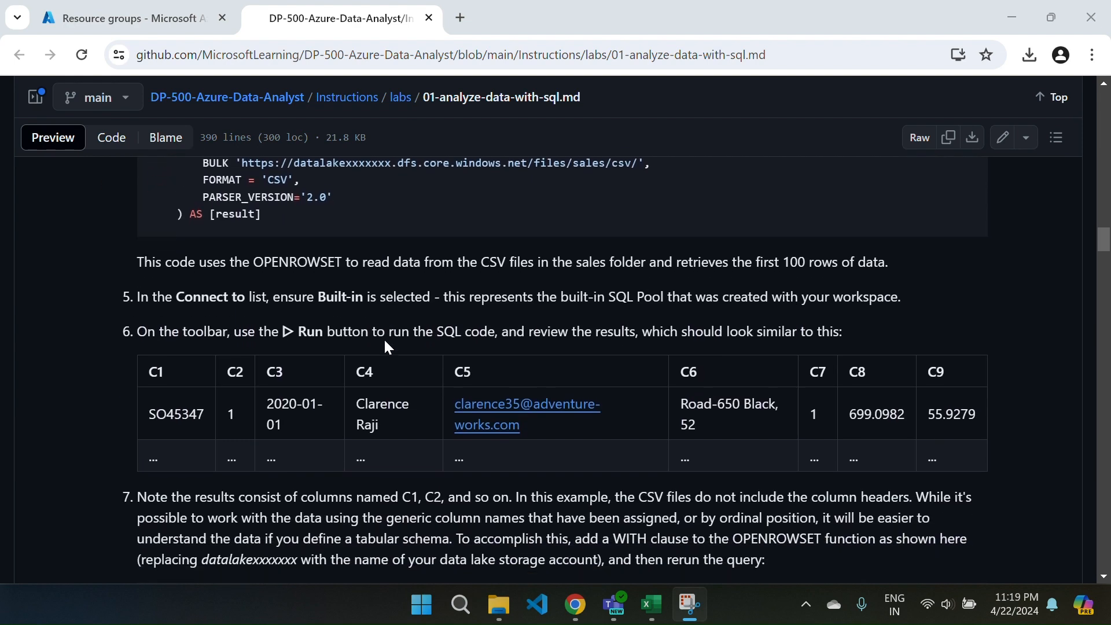
scroll(385, 342, "down", 6)
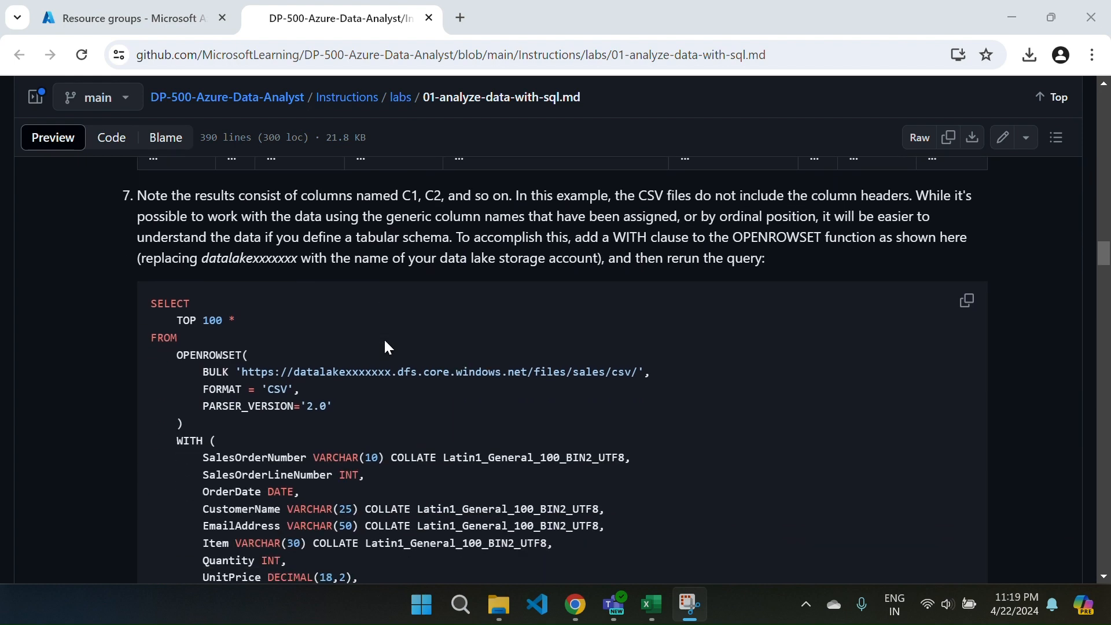
scroll(385, 343, "down", 3)
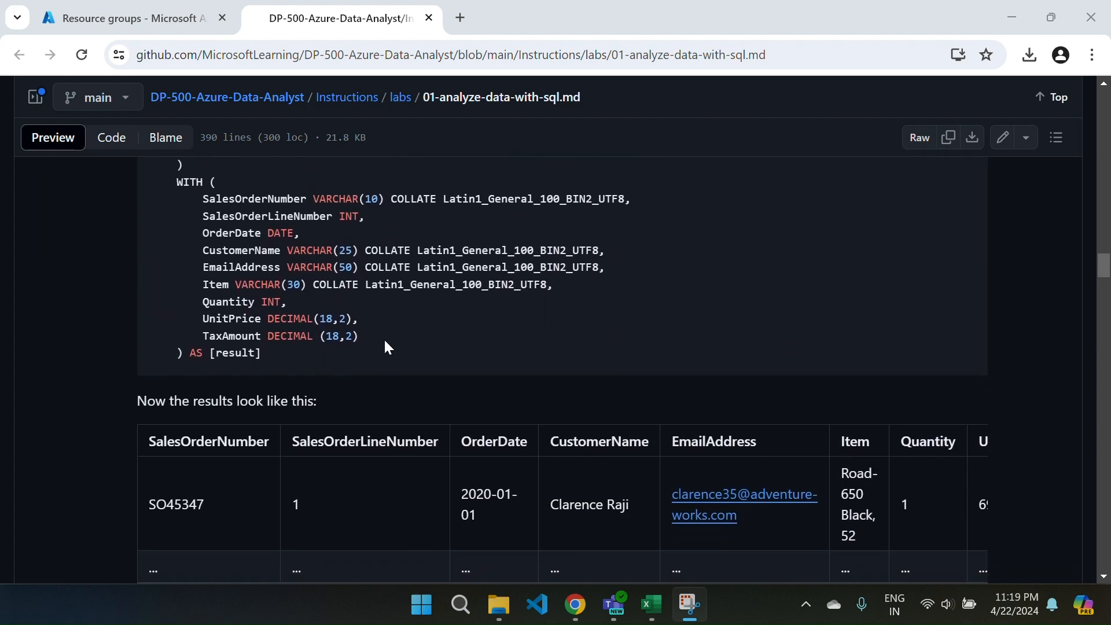
scroll(385, 346, "down", 7)
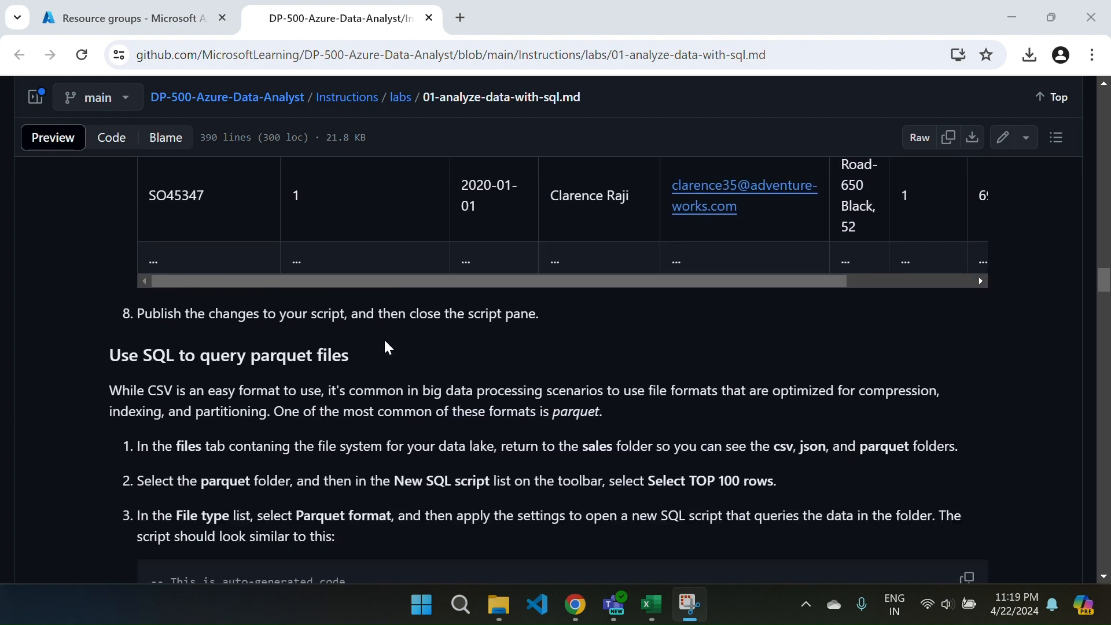
scroll(384, 339, "down", 10)
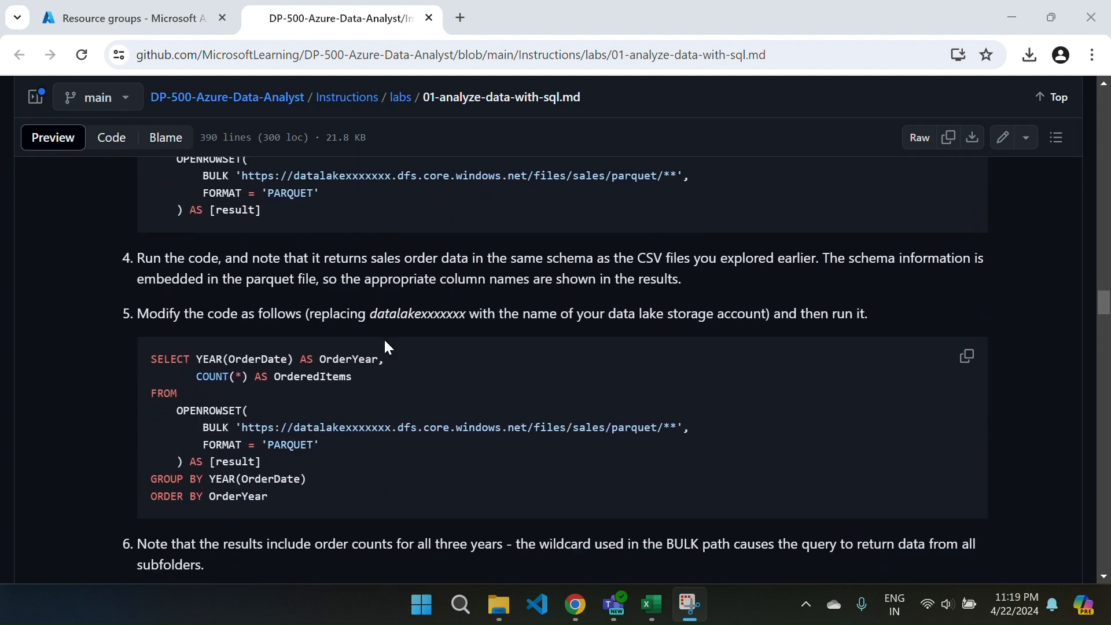
scroll(385, 339, "down", 9)
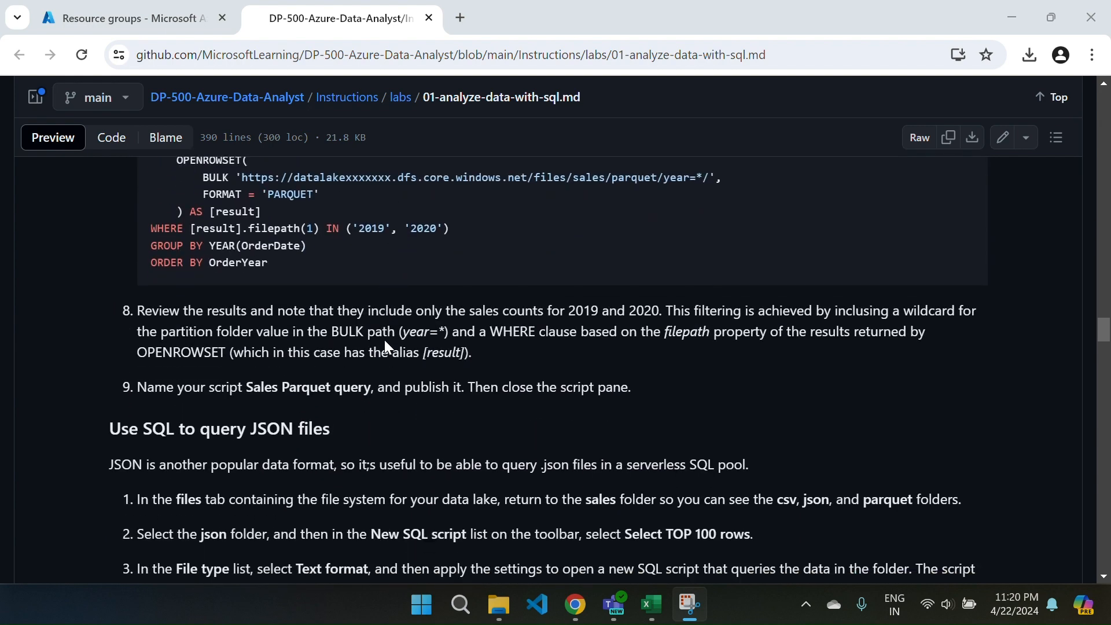
scroll(385, 341, "down", 6)
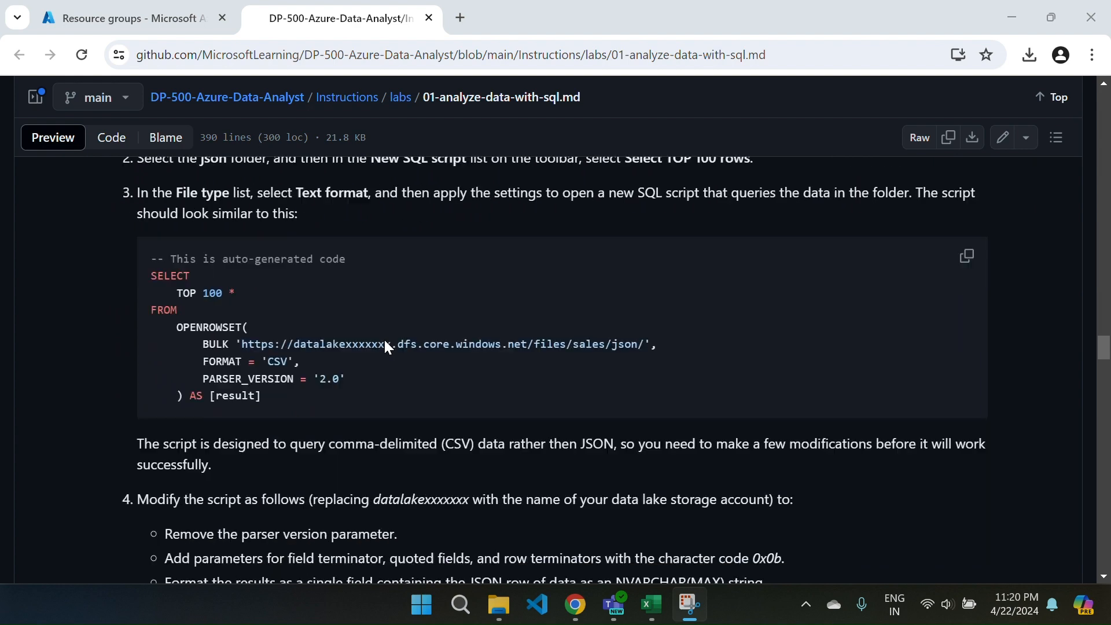
scroll(387, 347, "down", 7)
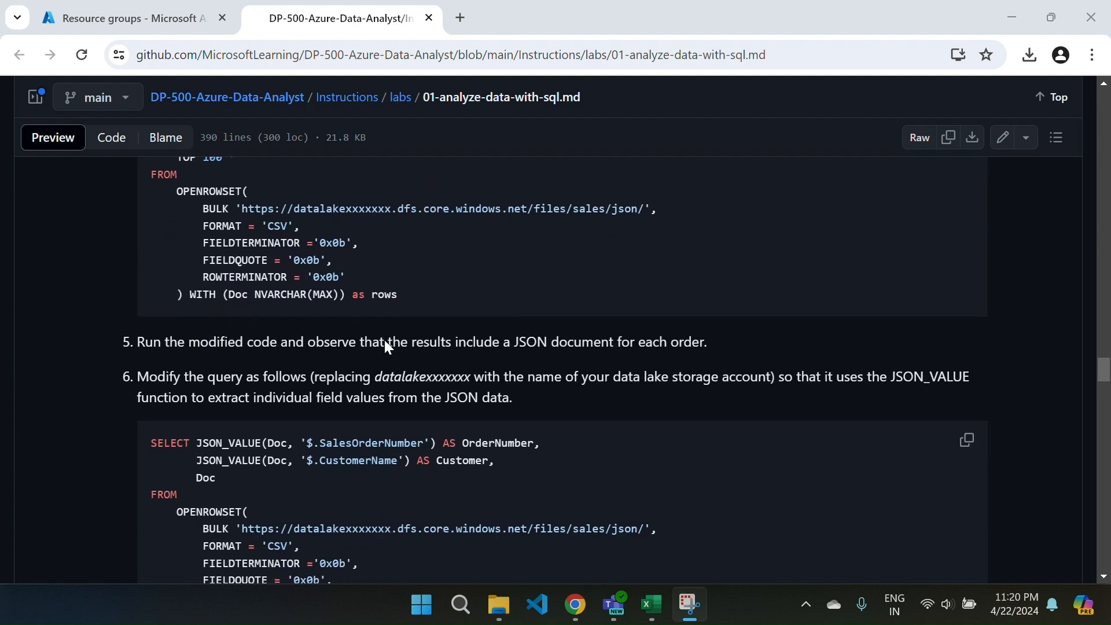
scroll(384, 339, "down", 5)
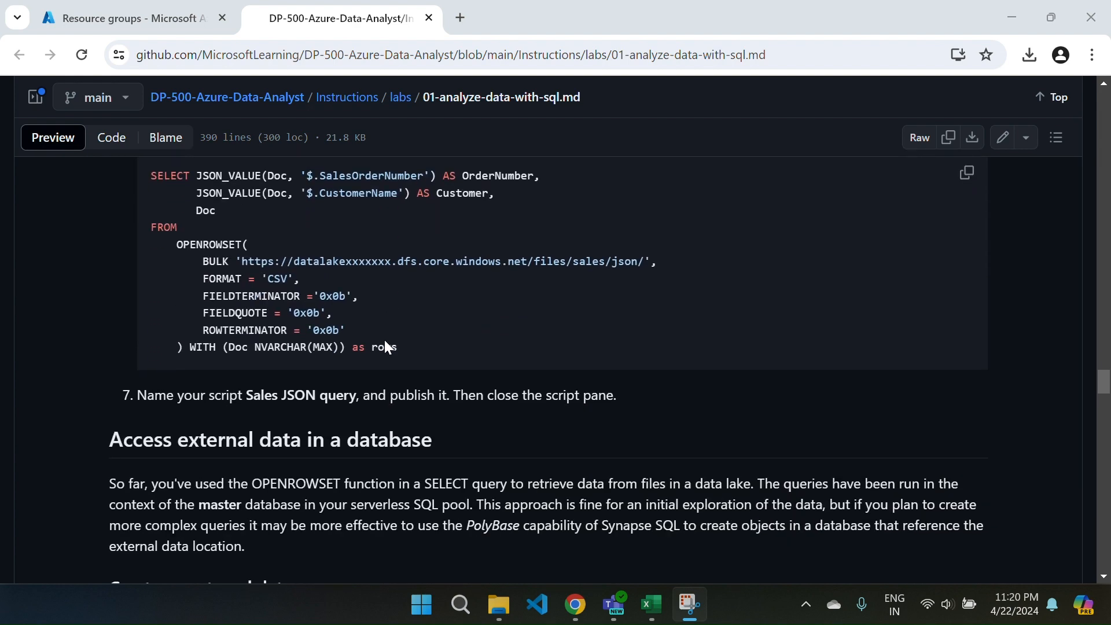
Review the lab's remaining sections, from accessing external data in a database to deleting Azure resources, and return to the beginning.
scroll(384, 339, "down", 2)
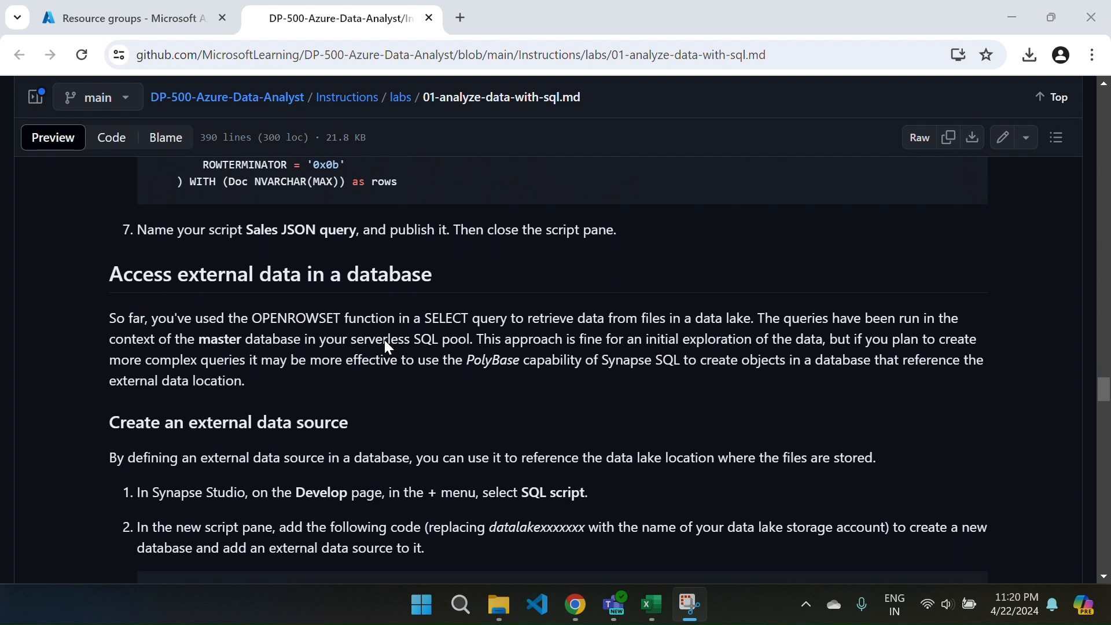
scroll(384, 339, "down", 9)
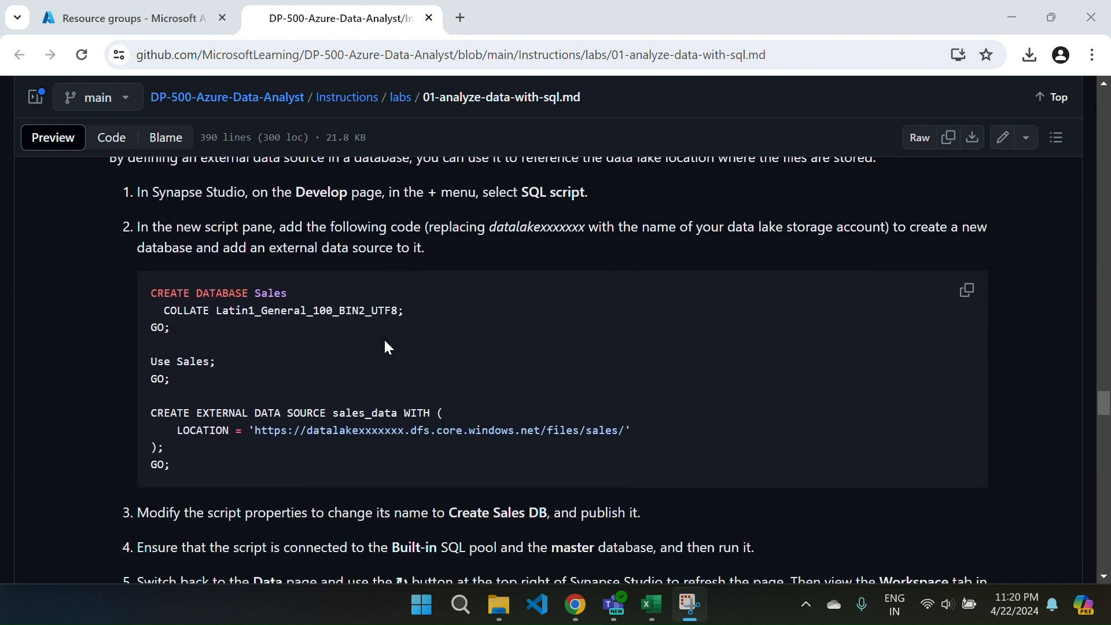
scroll(384, 347, "down", 10)
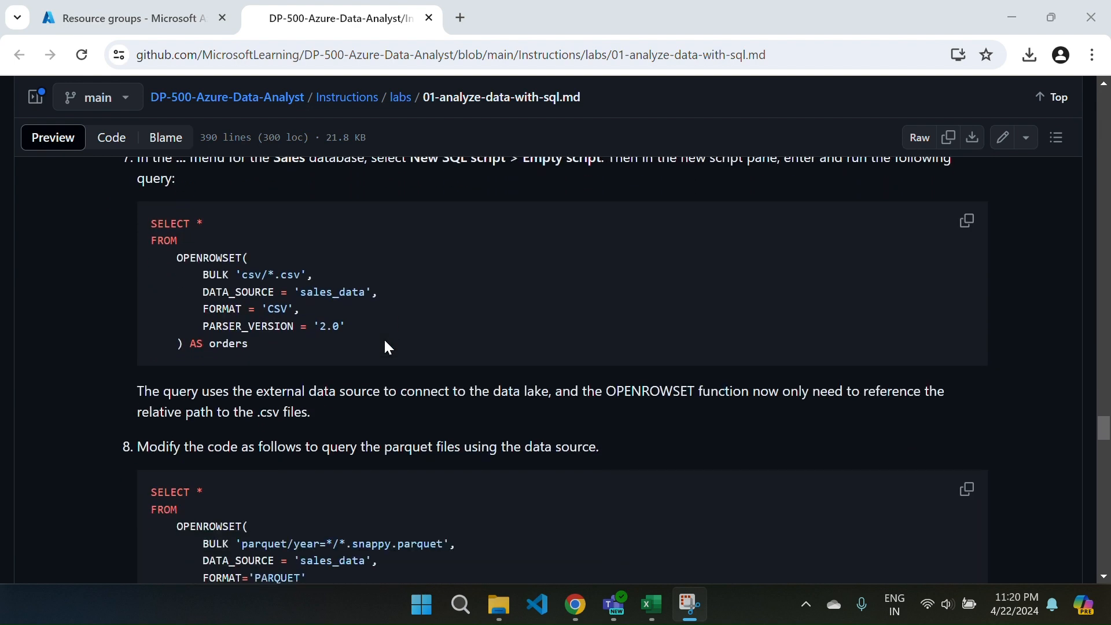
scroll(387, 348, "down", 9)
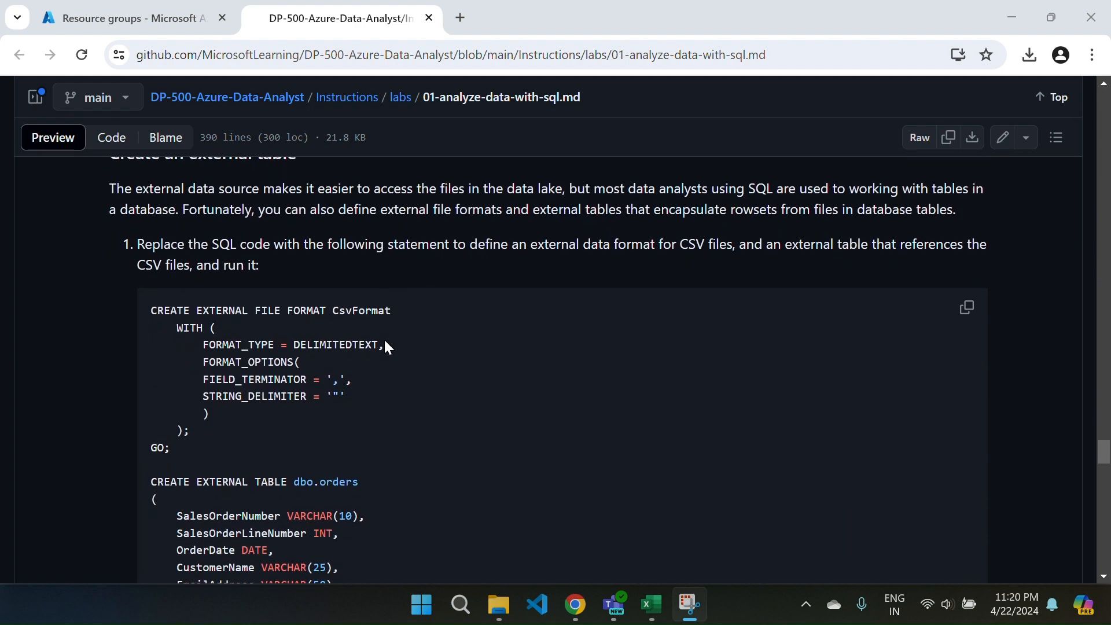
scroll(388, 348, "down", 12)
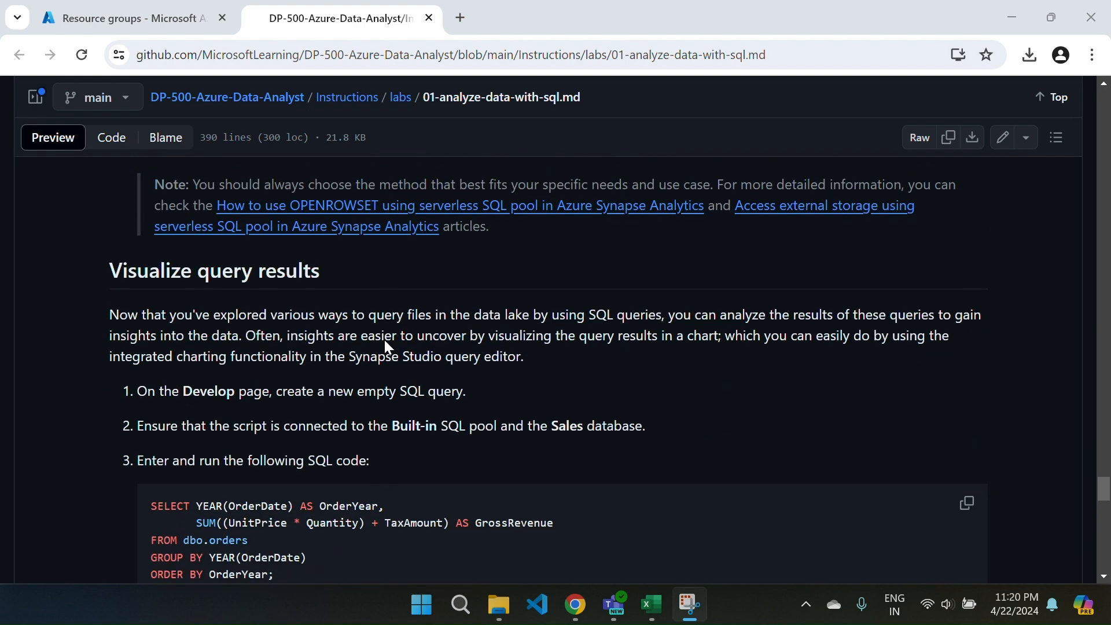
scroll(386, 347, "down", 12)
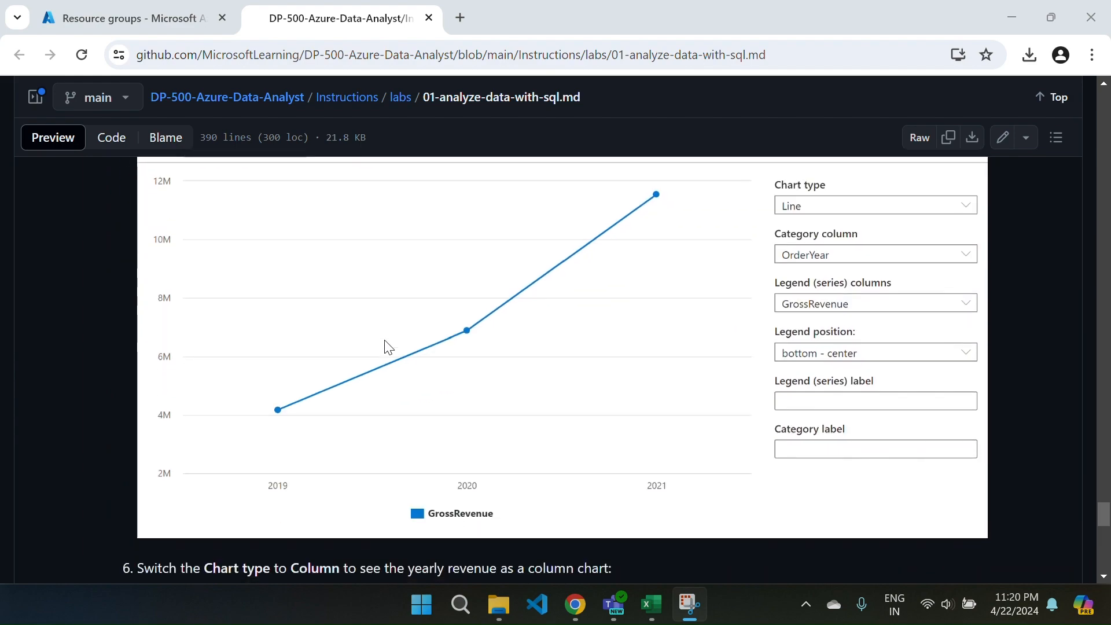
scroll(385, 345, "down", 12)
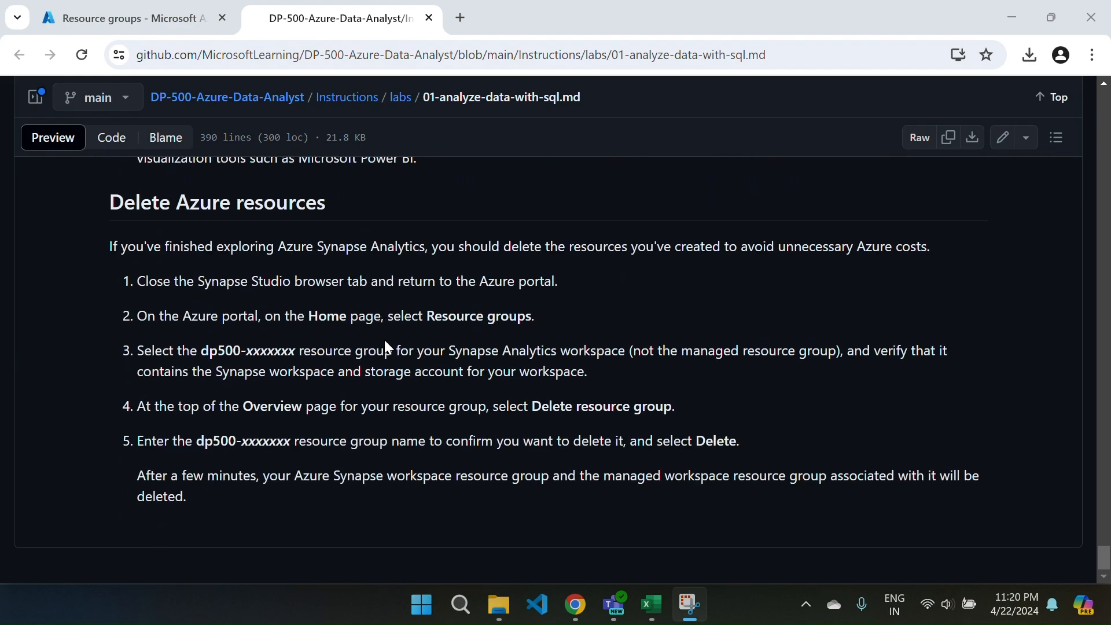
scroll(385, 346, "up", 20)
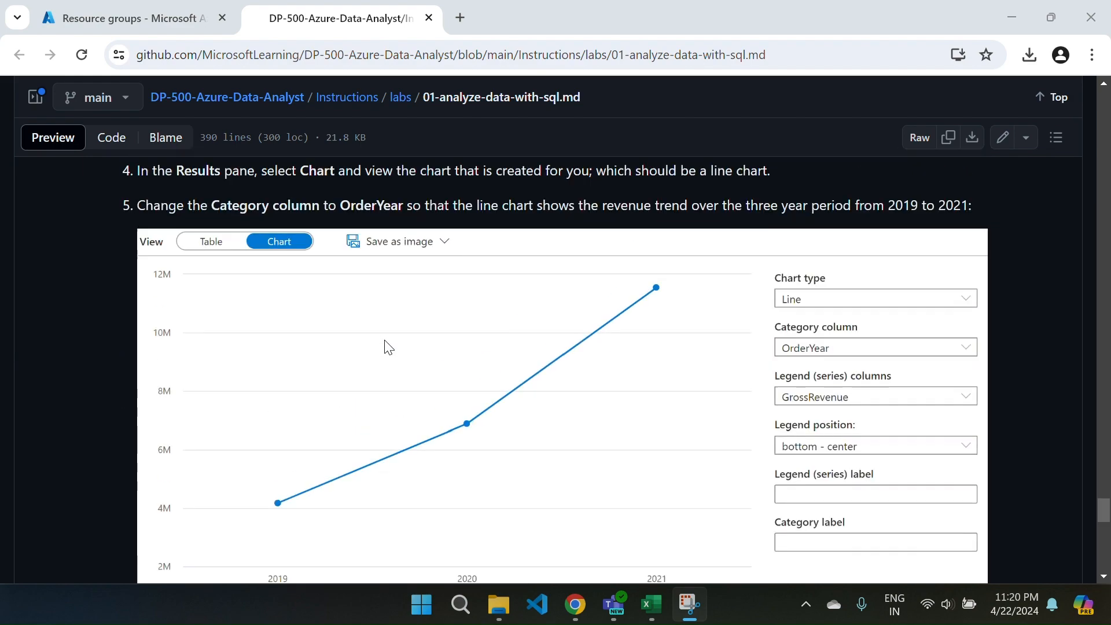
scroll(386, 346, "up", 20)
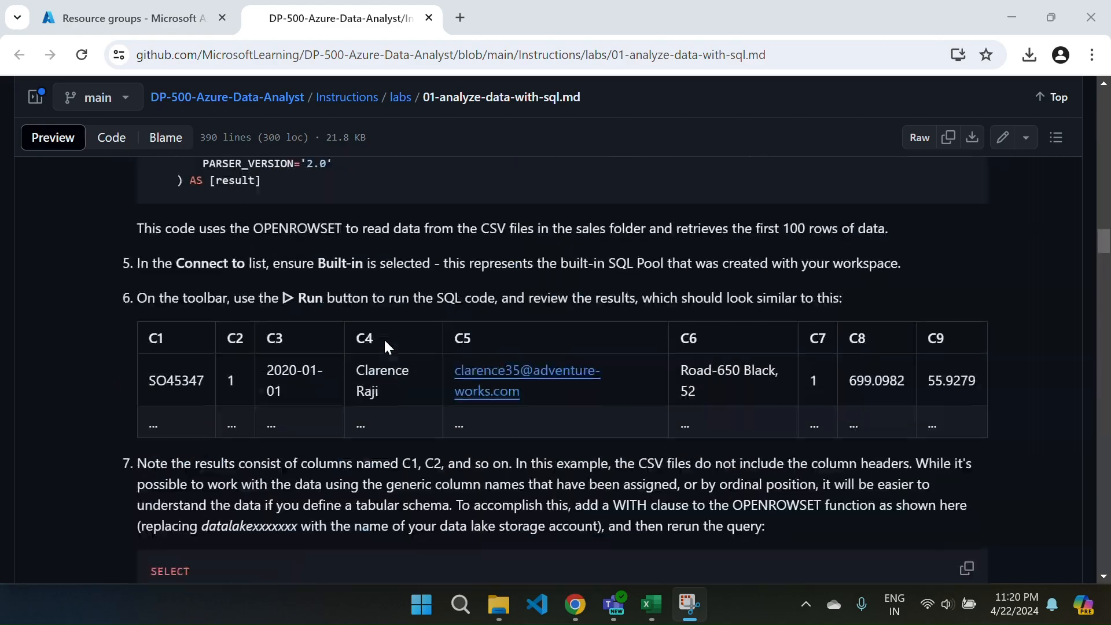
scroll(387, 345, "up", 20)
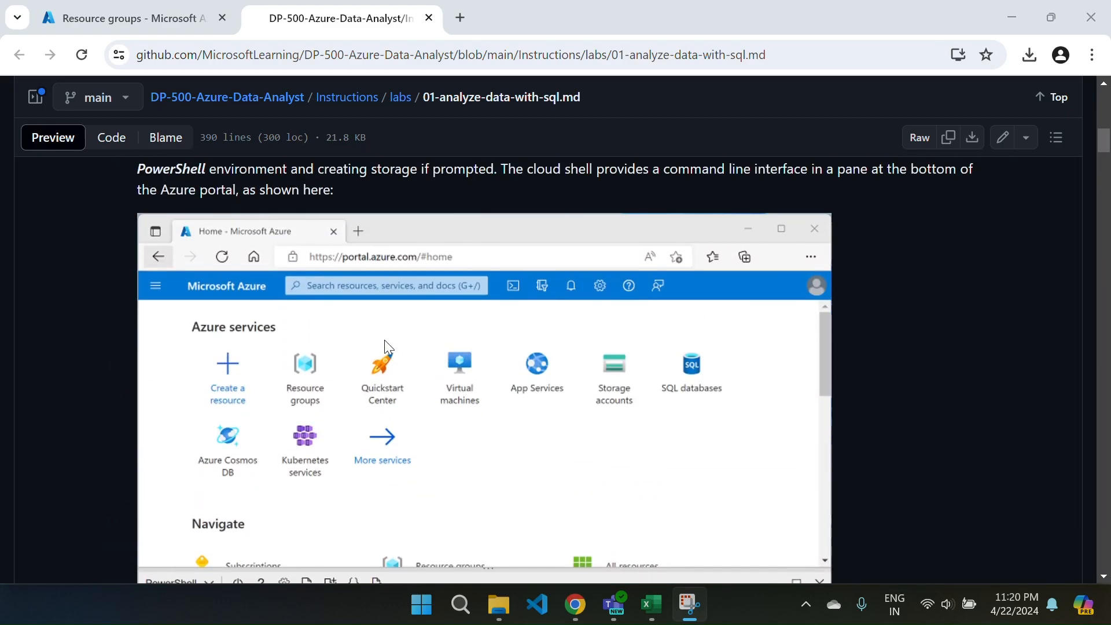
scroll(386, 346, "up", 10)
Copy the commands in provisioning instruction 4 that remove the dp500 folder and clone the DP-500-Azure-Data-Analyst repo.
scroll(386, 346, "down", 3)
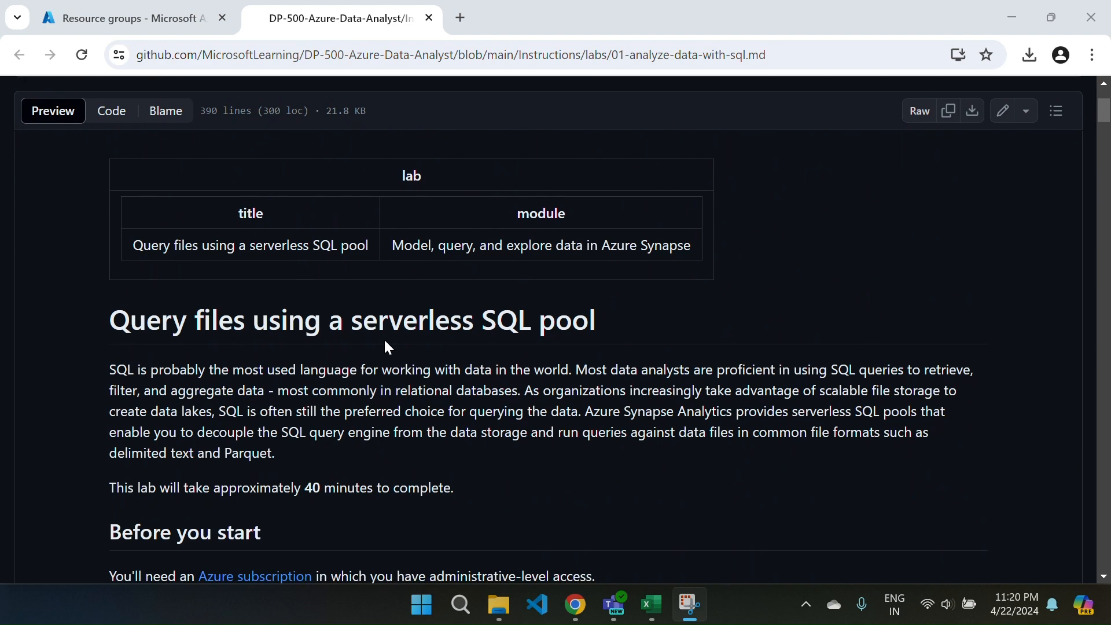
scroll(384, 339, "down", 1)
scroll(428, 352, "down", 2)
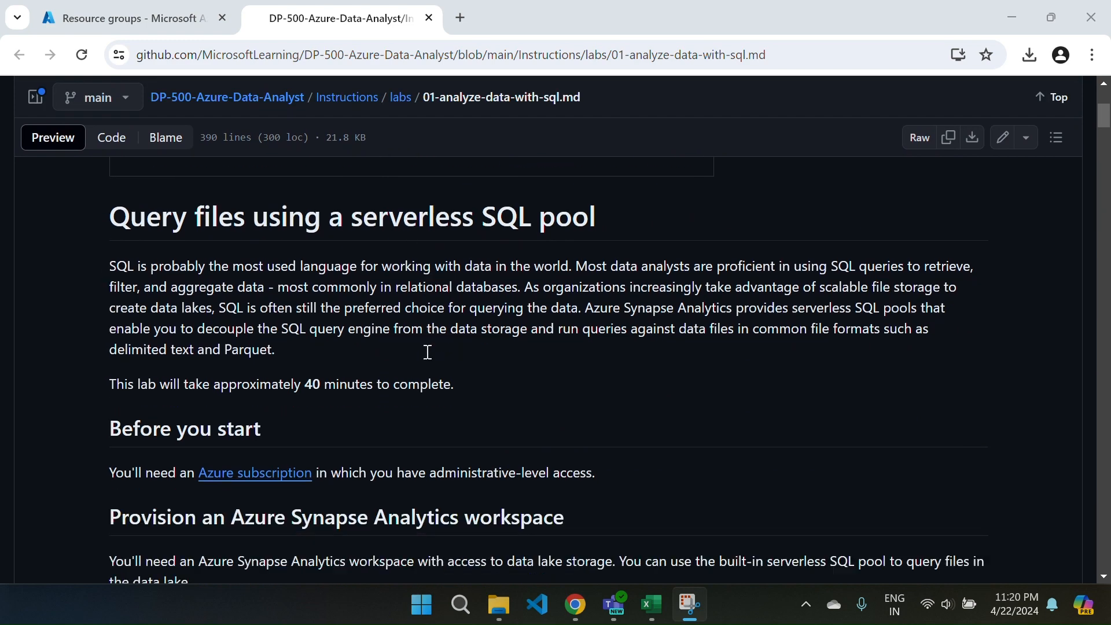
scroll(428, 352, "down", 15)
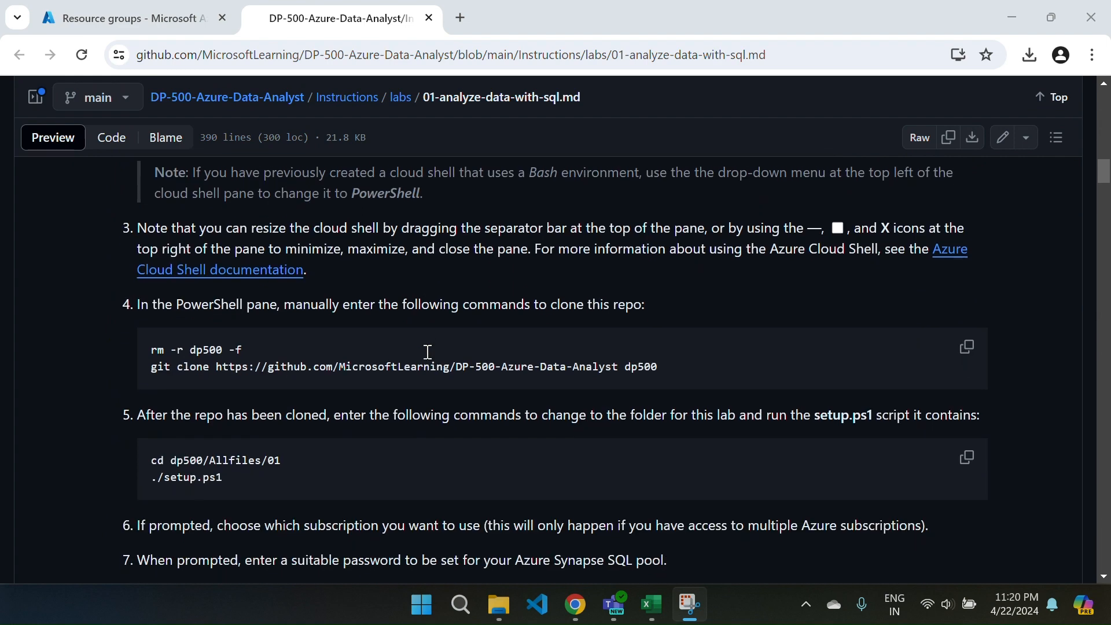
left_click(969, 340)
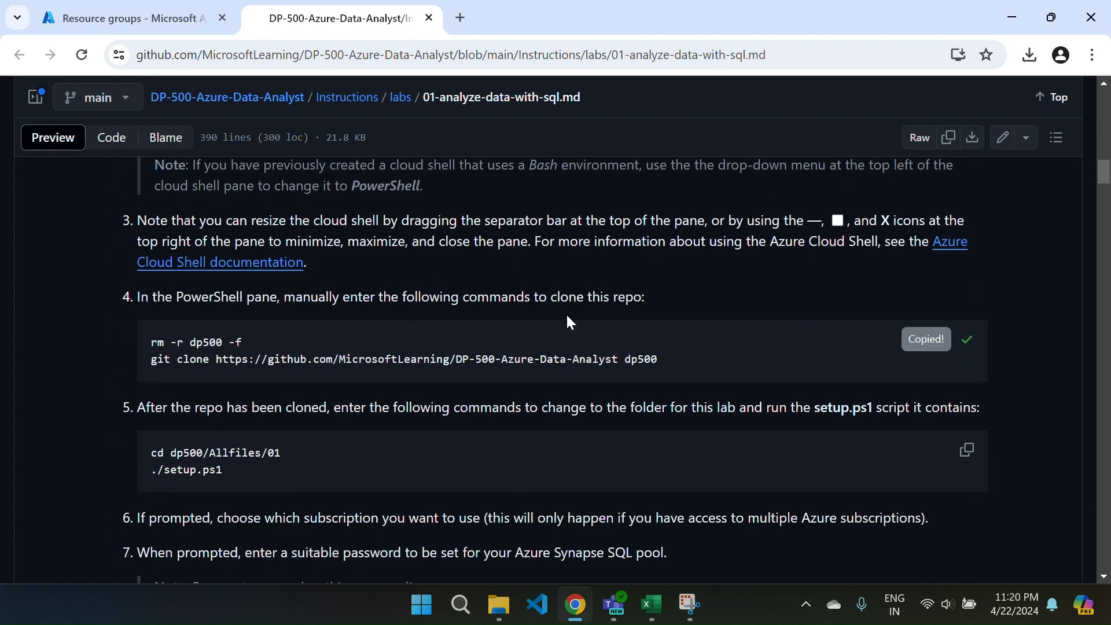
Switch to the Azure portal and refresh the list of resource groups.
left_click(134, 23)
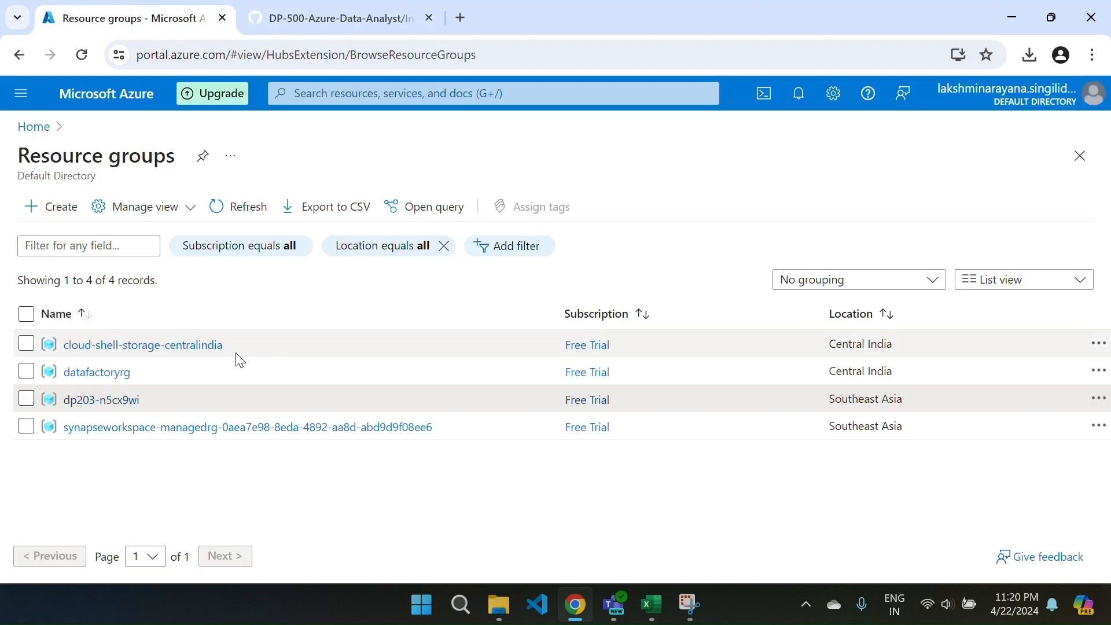
left_click(236, 210)
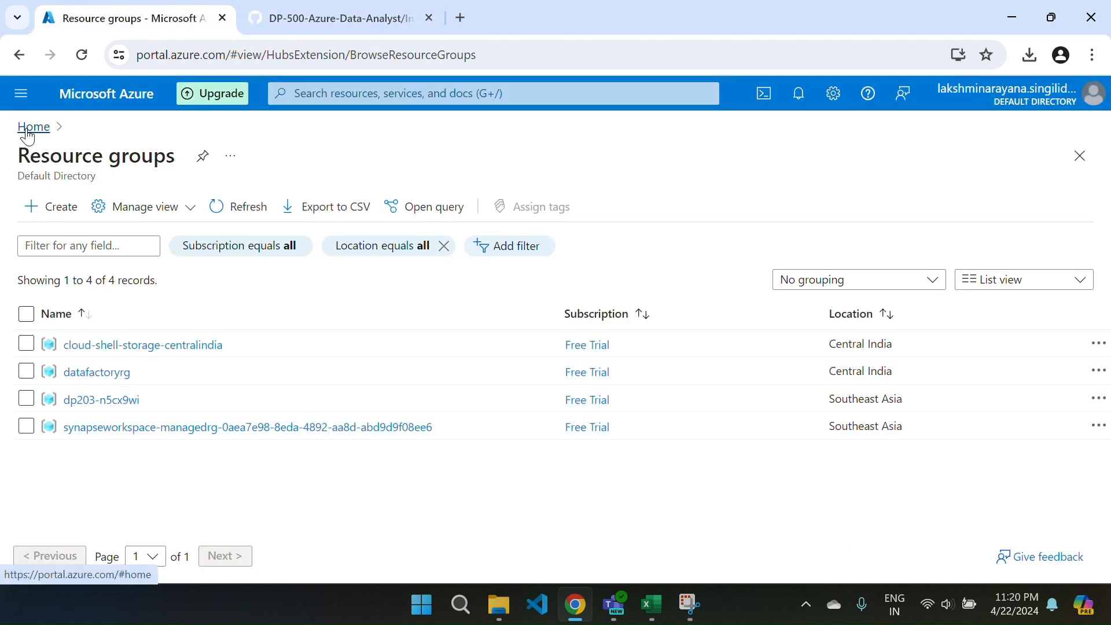
Reopen the resource groups list from the portal home page and start a fresh PowerShell Cloud Shell session.
left_click(28, 137)
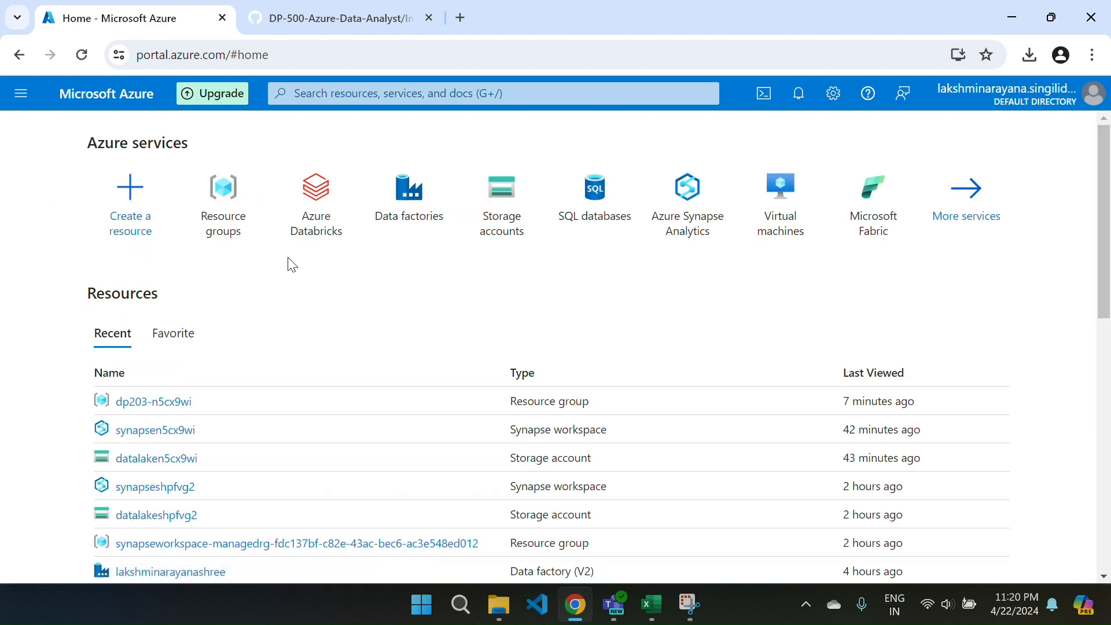
left_click(227, 226)
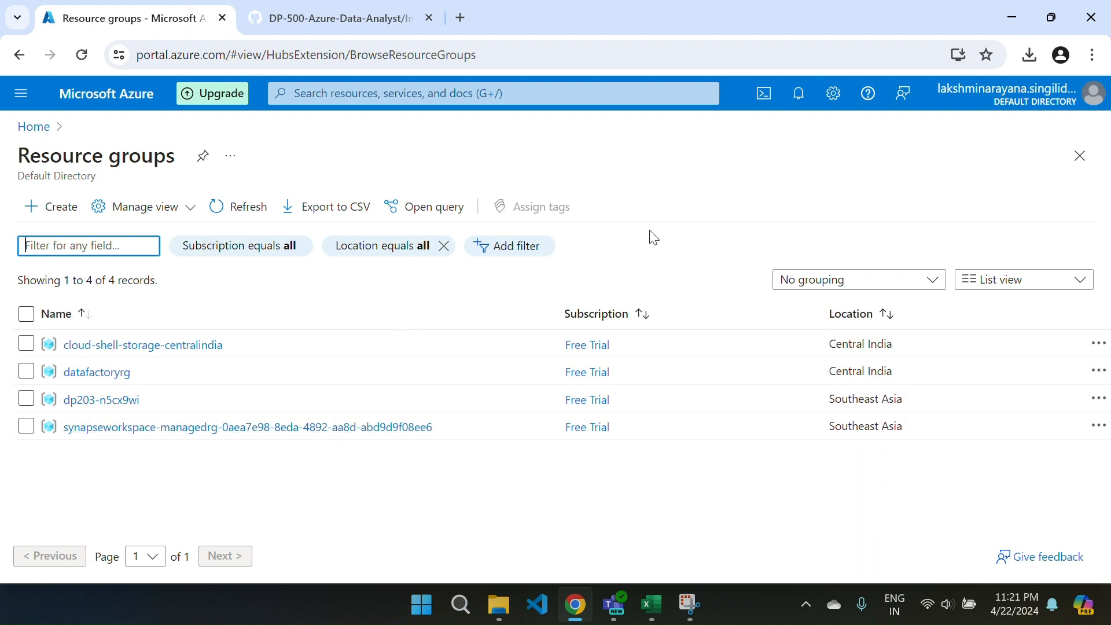
left_click(764, 96)
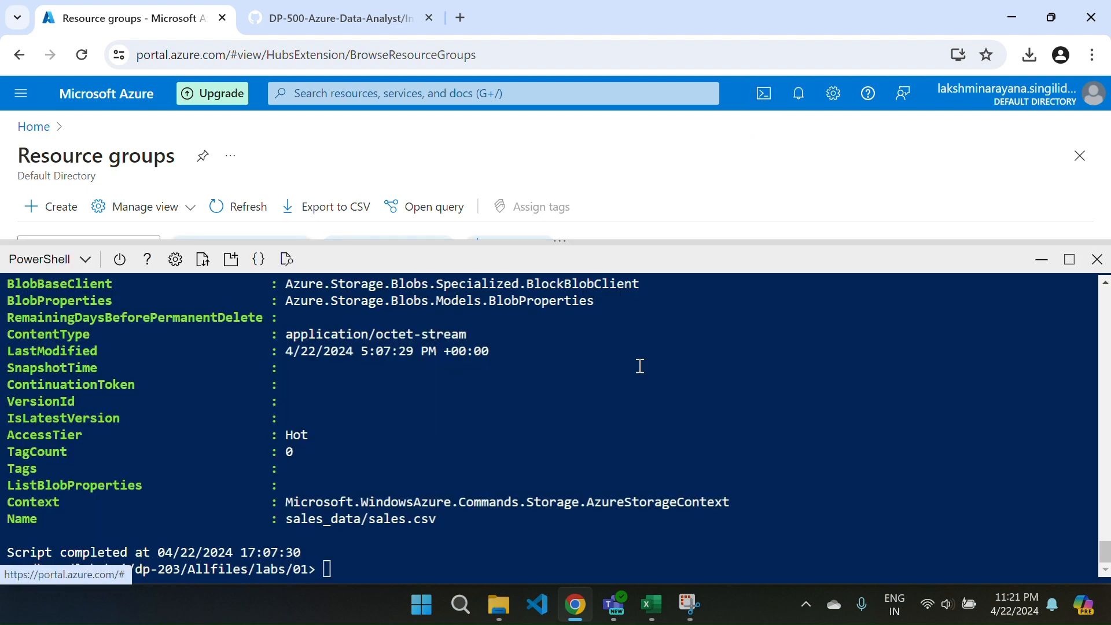
left_click(1097, 260)
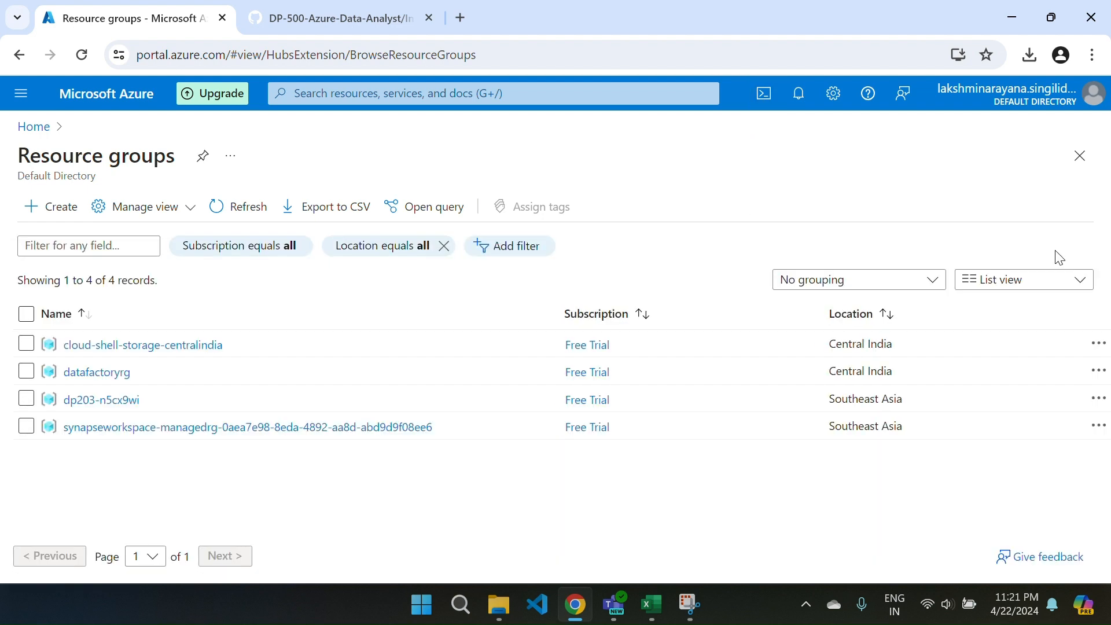
left_click(766, 98)
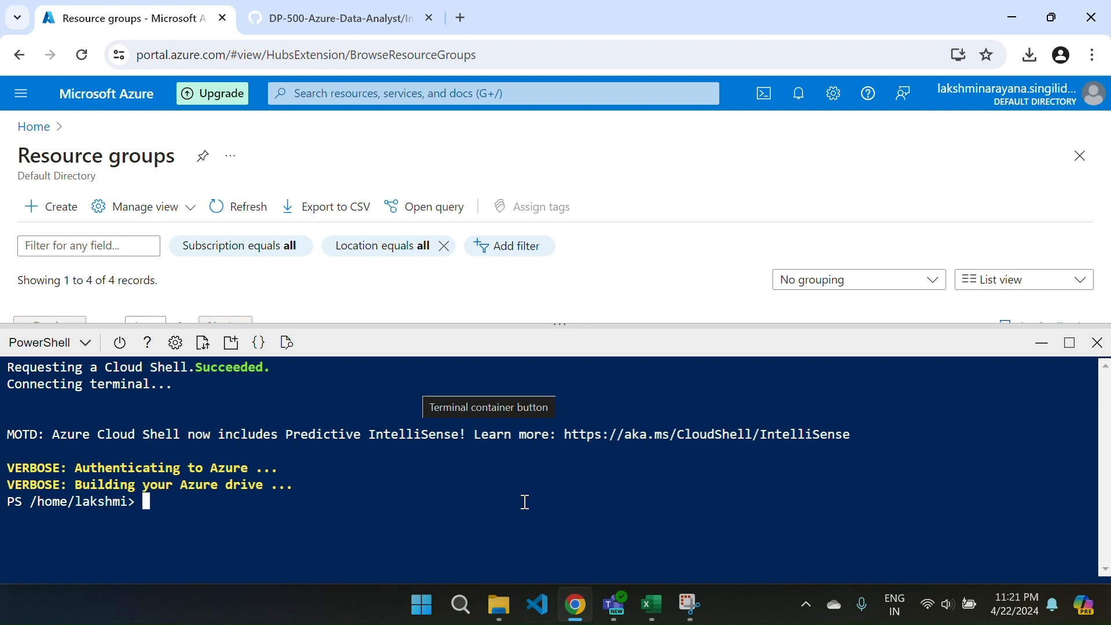
Run the copied commands in Cloud Shell to remove the dp500 folder and clone the DP-500-Azure-Data-Analyst repo into dp500.
right_click(181, 509)
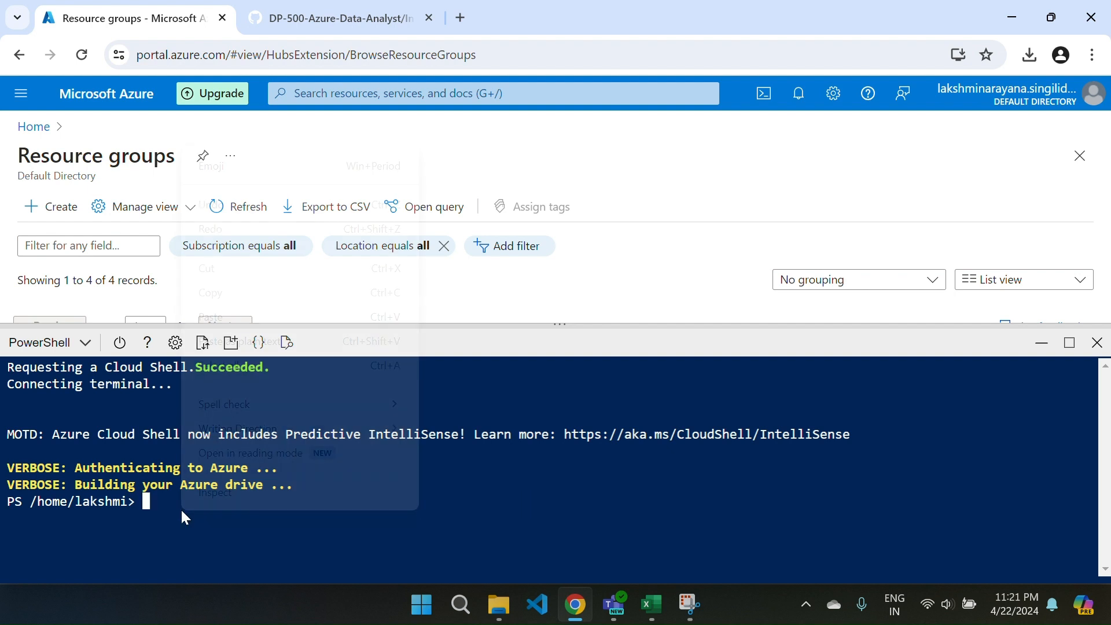
left_click(223, 310)
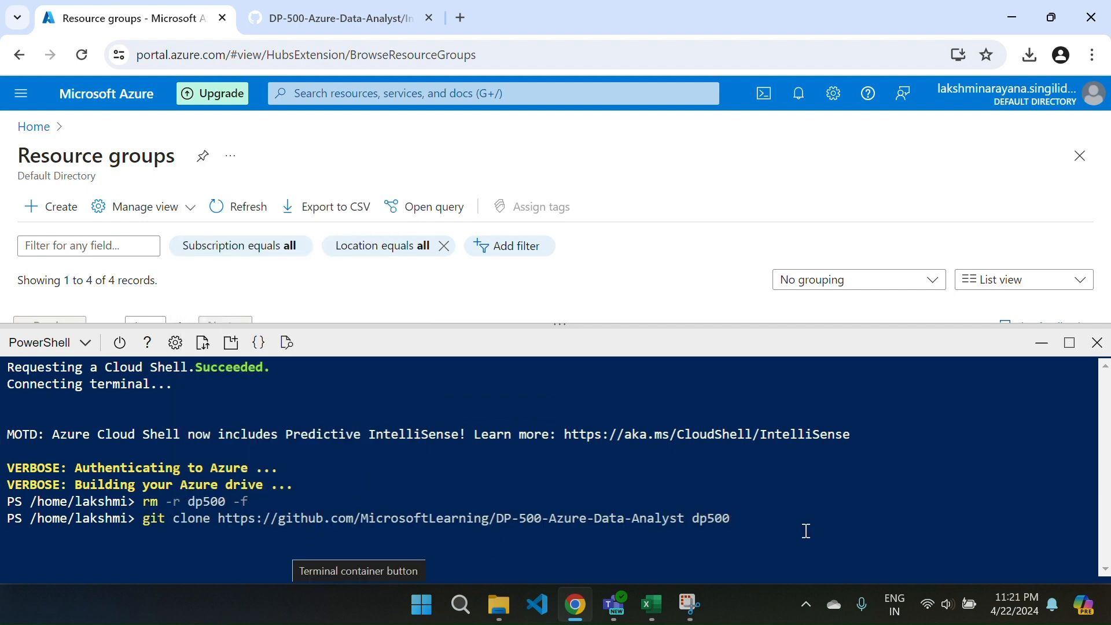
key("Return")
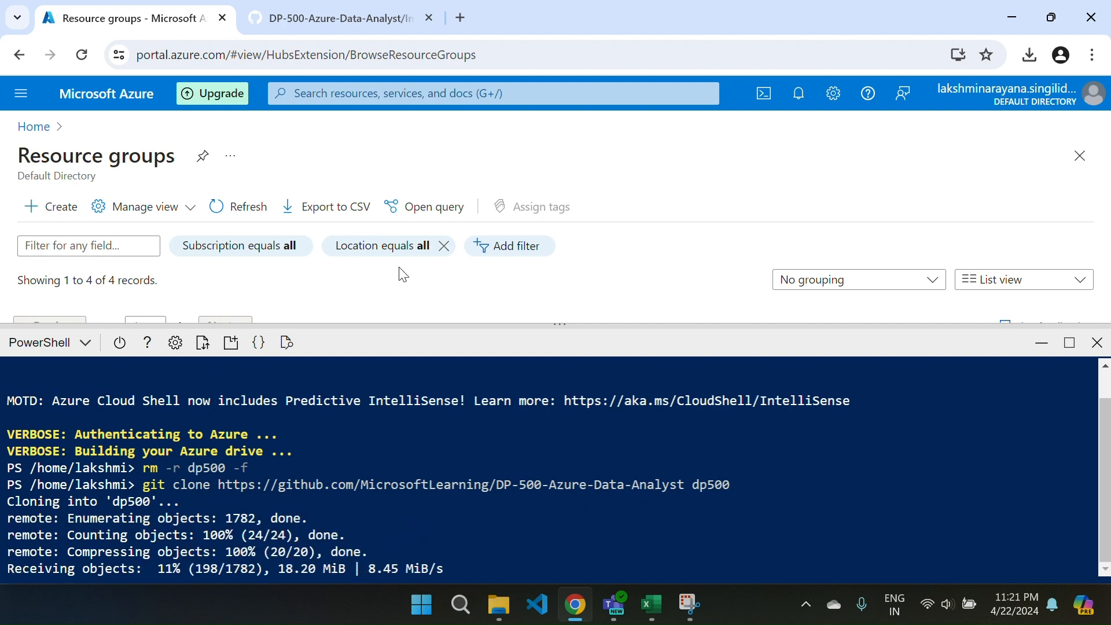
Copy the commands from lab instruction 5 and run them in Cloud Shell to enter dp500/Allfiles/01 and start setup.ps1.
left_click(317, 18)
scroll(600, 335, "down", 1)
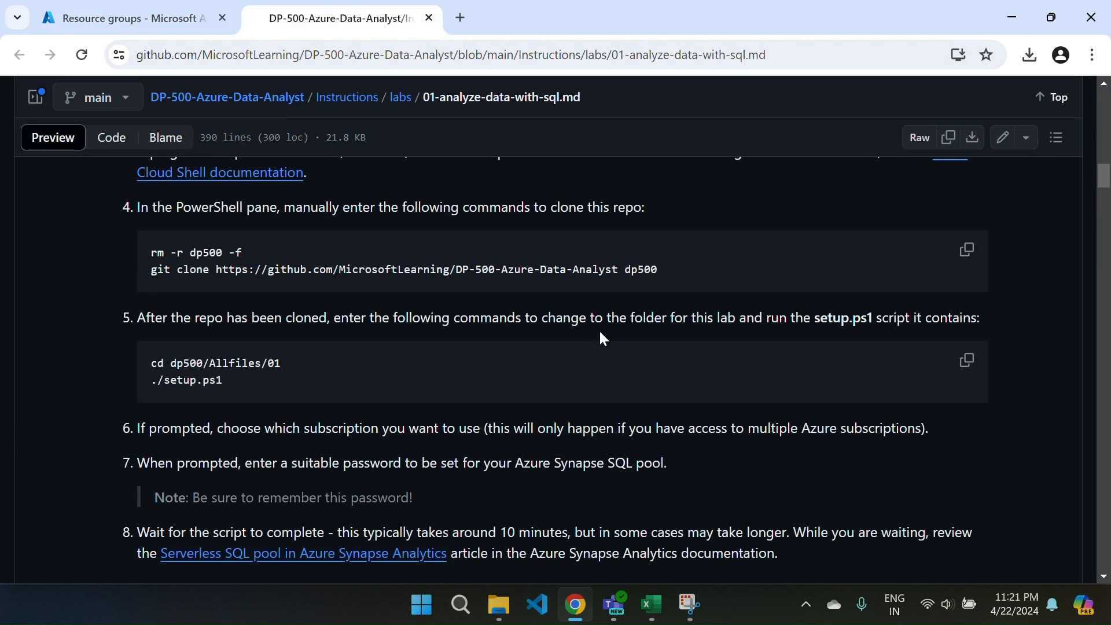
left_click(965, 361)
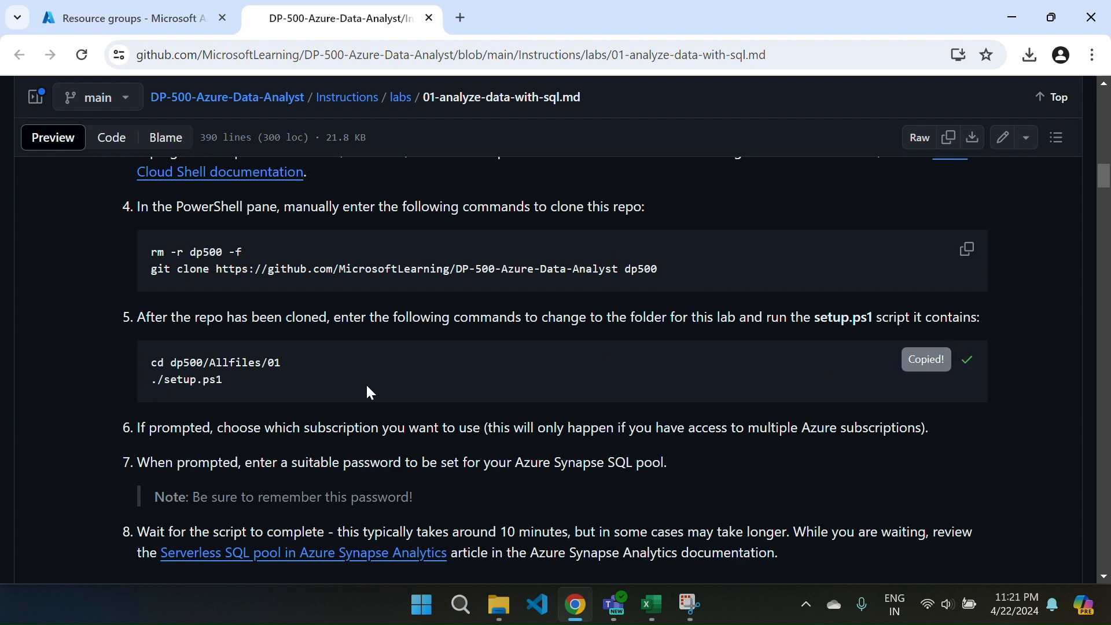
left_click(133, 18)
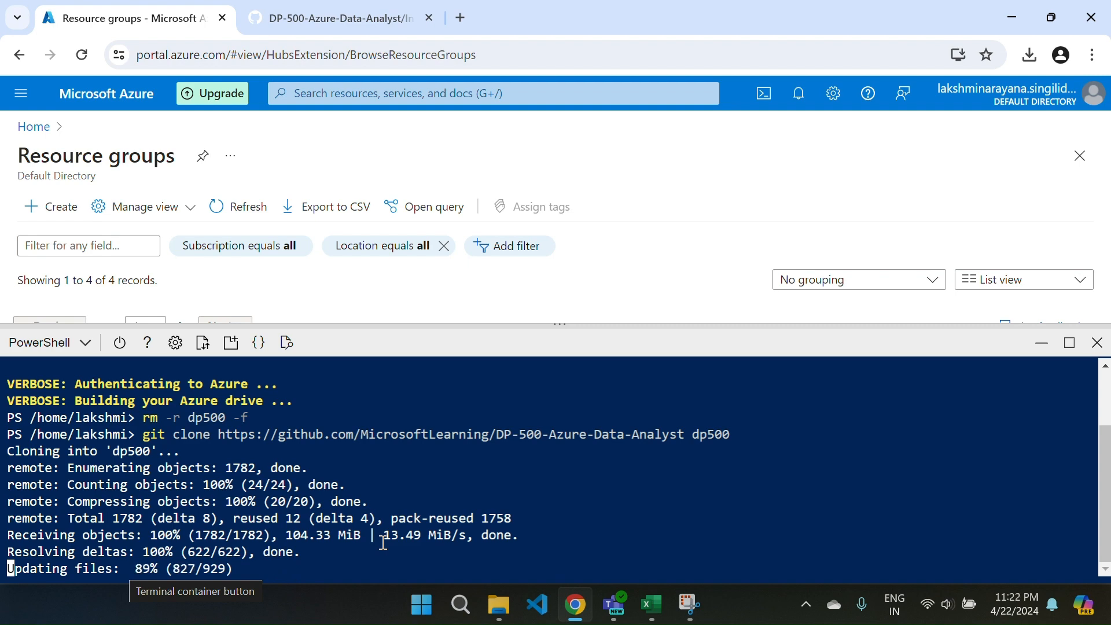
right_click(155, 568)
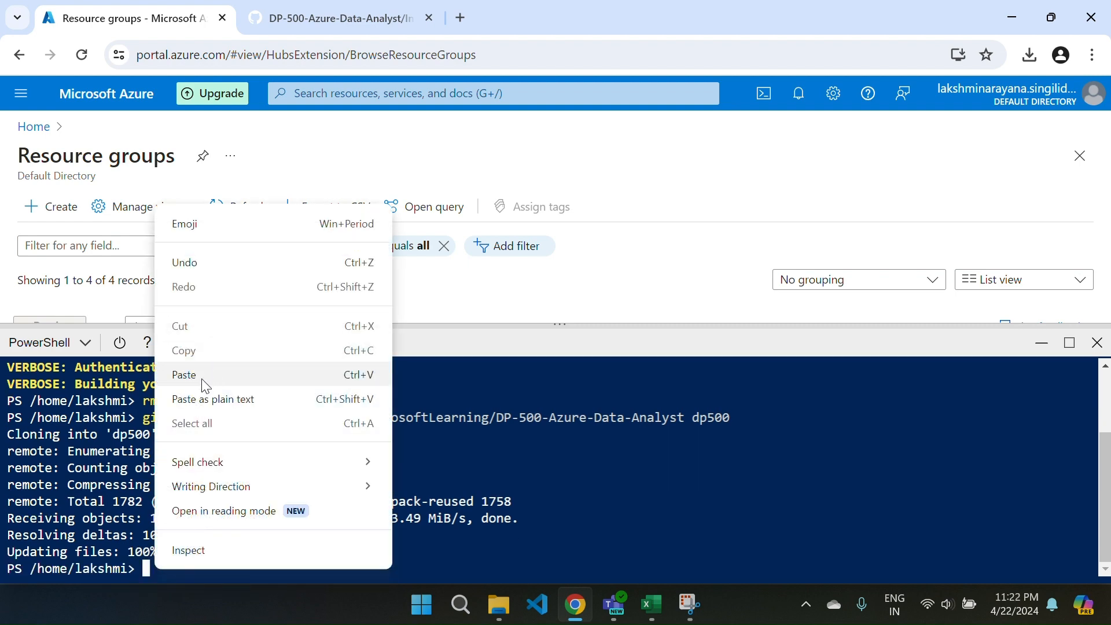
left_click(185, 375)
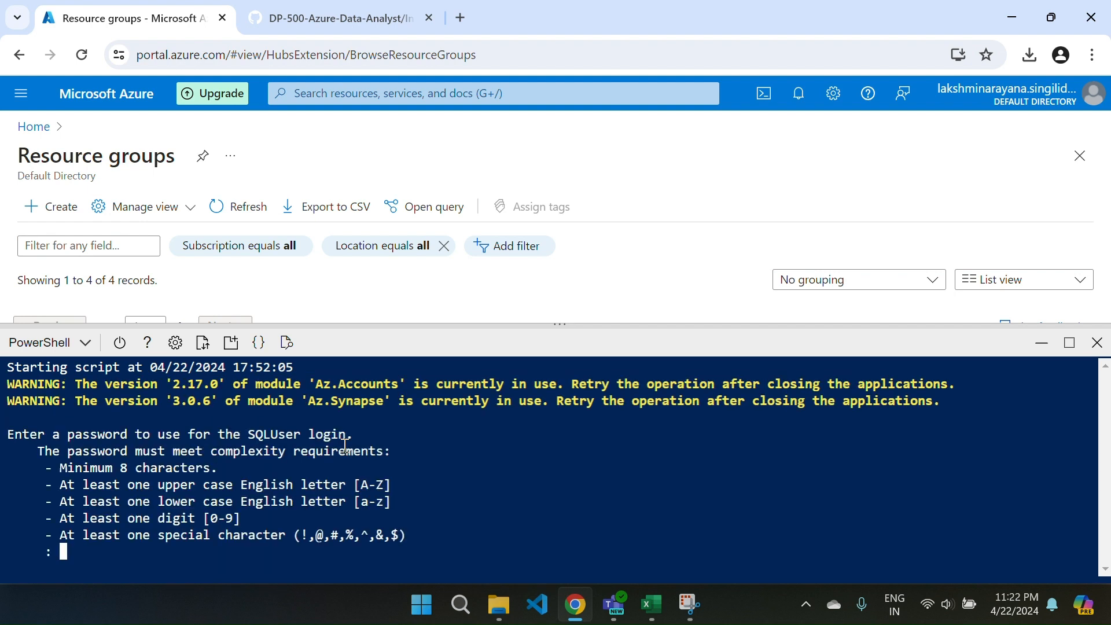
Enter and submit a password for the SQLUser login in the setup script.
key("Caps_Lock")
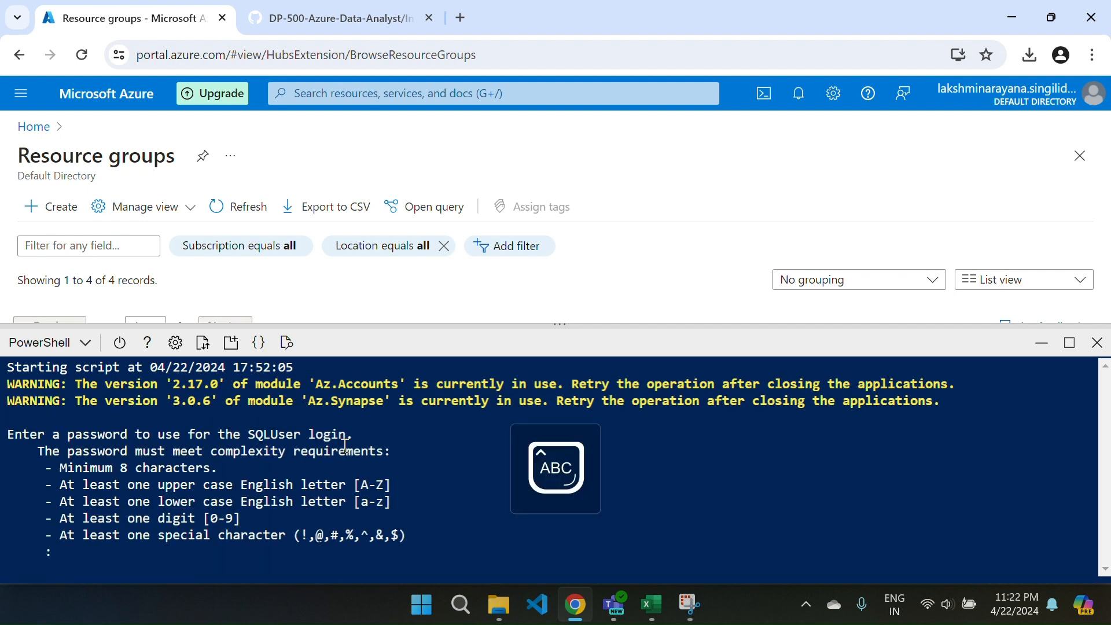
key("Caps_Lock")
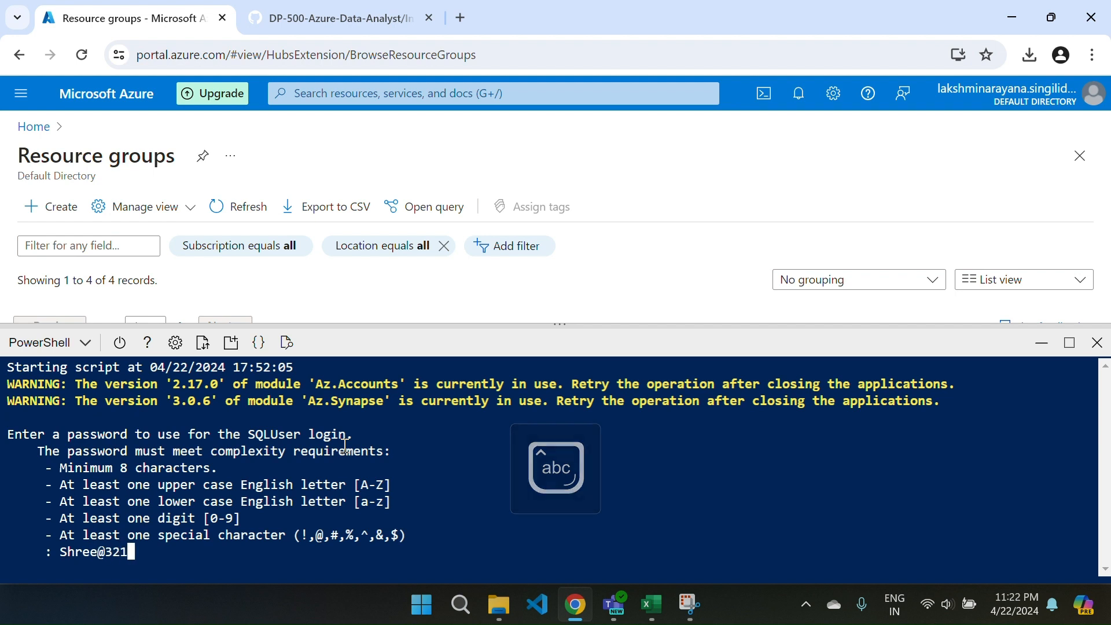
key("Return")
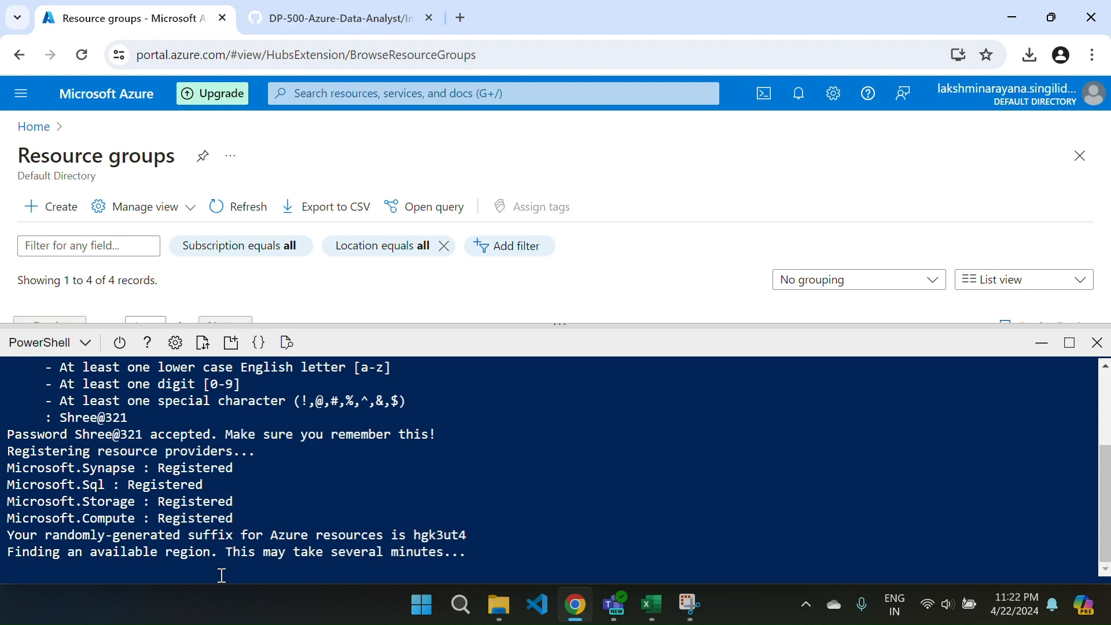
Read lab instructions 6 to 8 on what follows the setup script, and return to the Cloud Shell output.
left_click(302, 28)
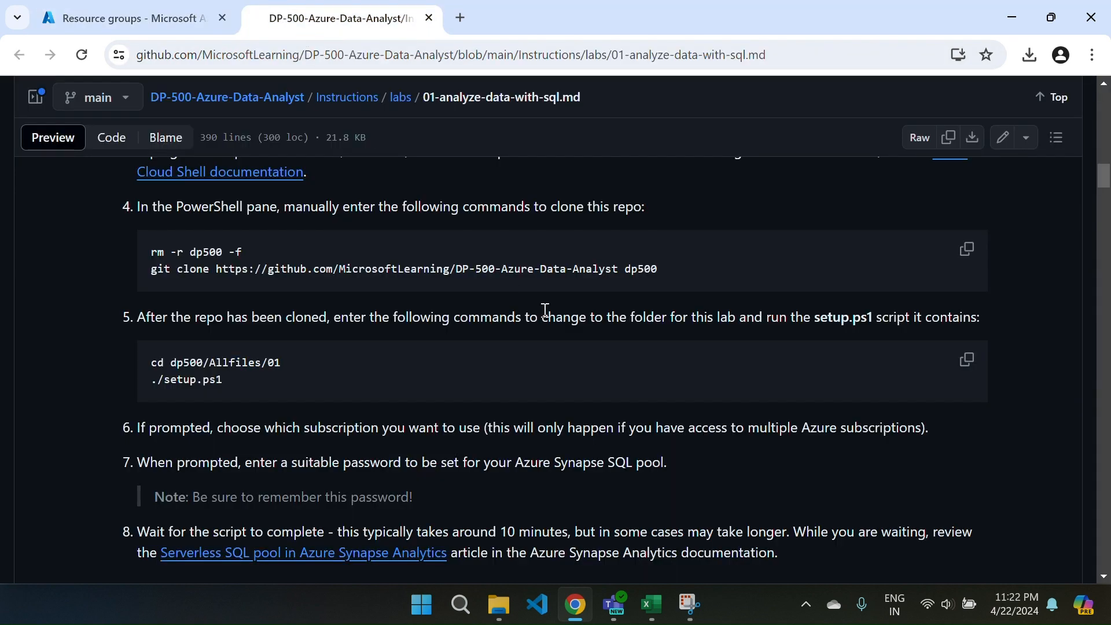
scroll(544, 312, "down", 2)
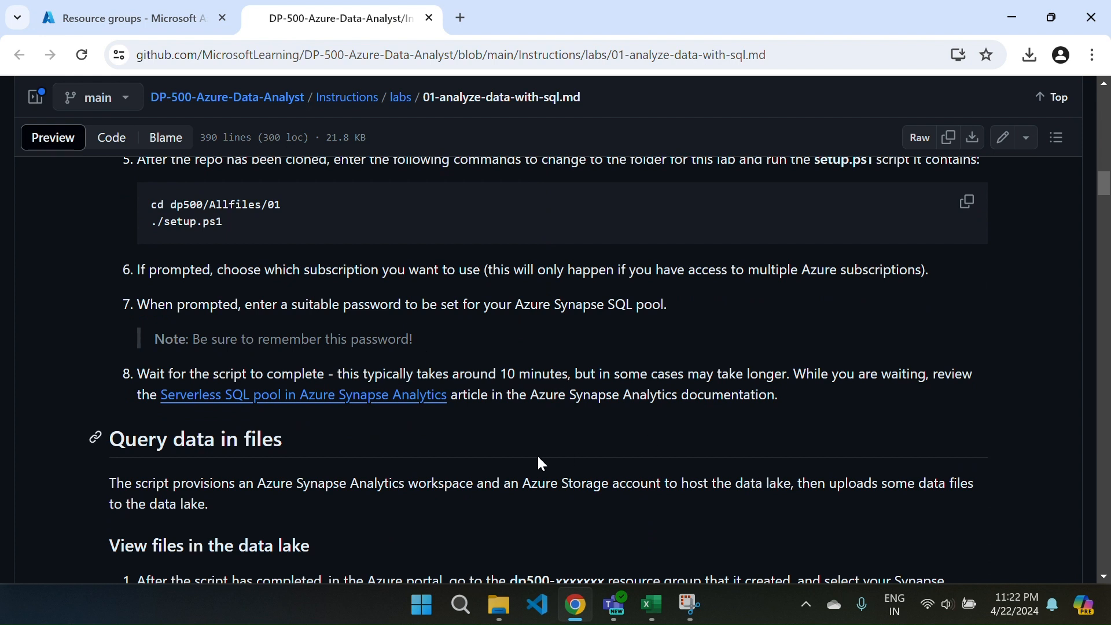
left_click(172, 26)
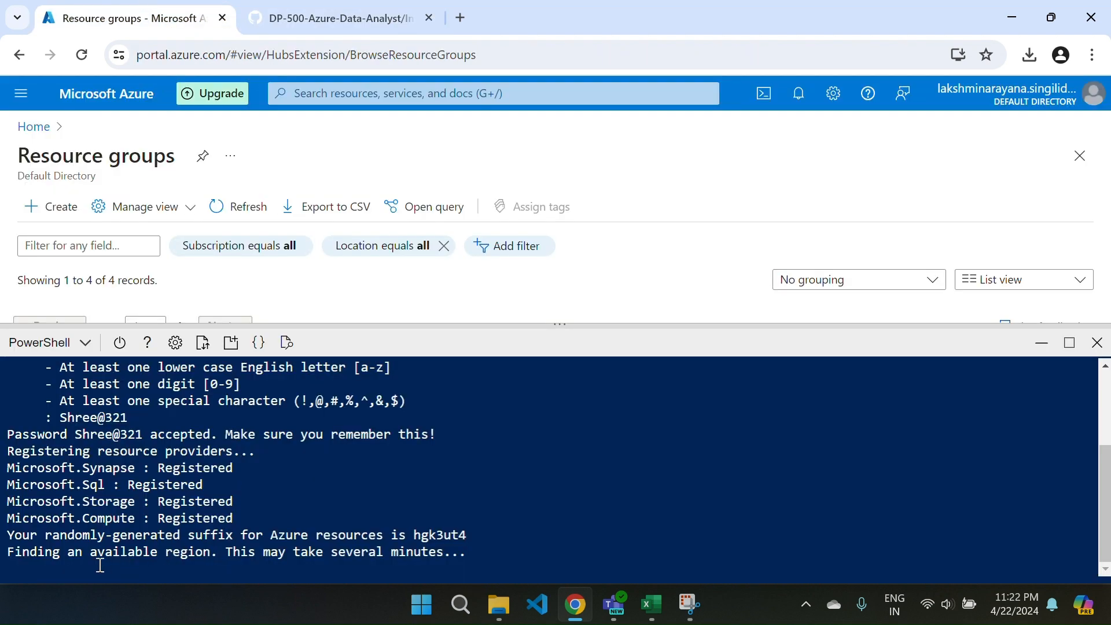
Read the lab's "View files in the data lake" instructions while the setup script runs.
left_click(324, 19)
scroll(515, 369, "down", 2)
scroll(515, 369, "down", 1)
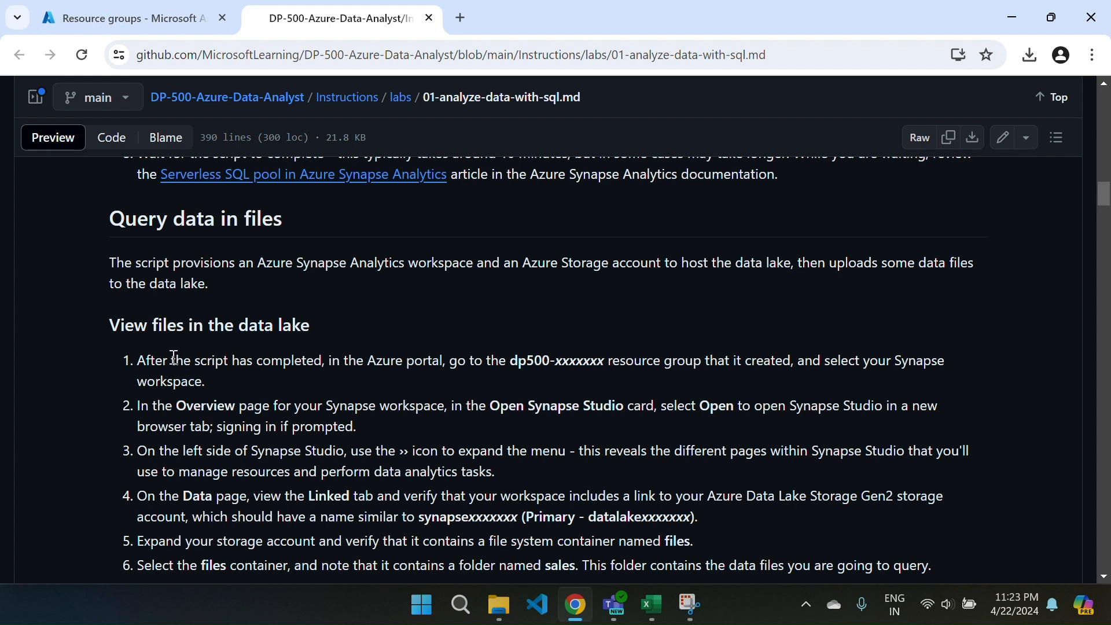
scroll(347, 344, "down", 1)
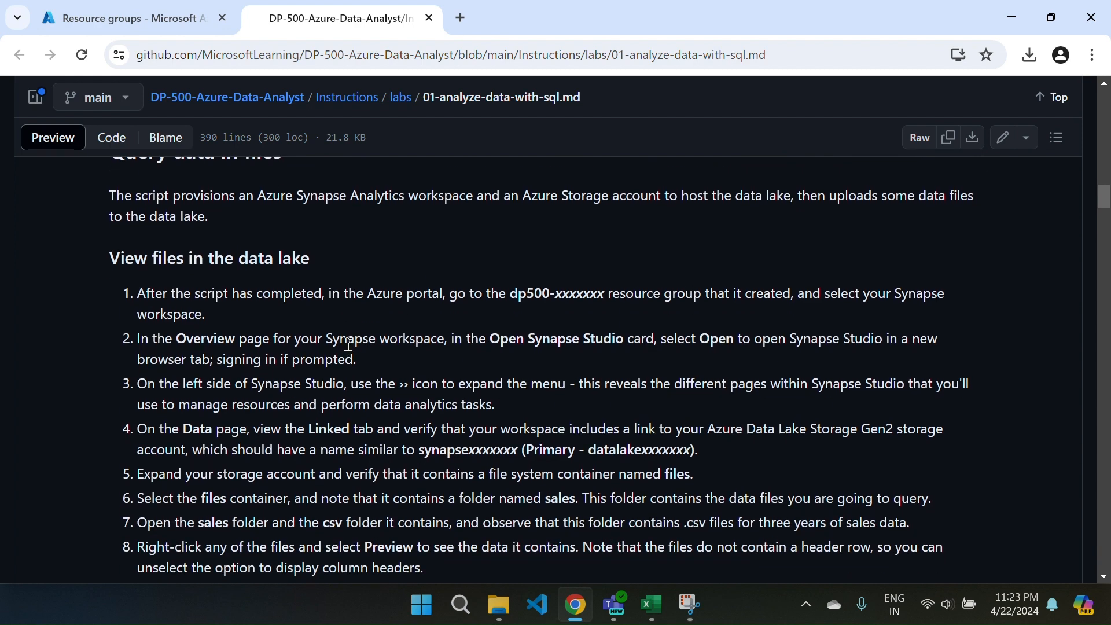
scroll(349, 344, "down", 3)
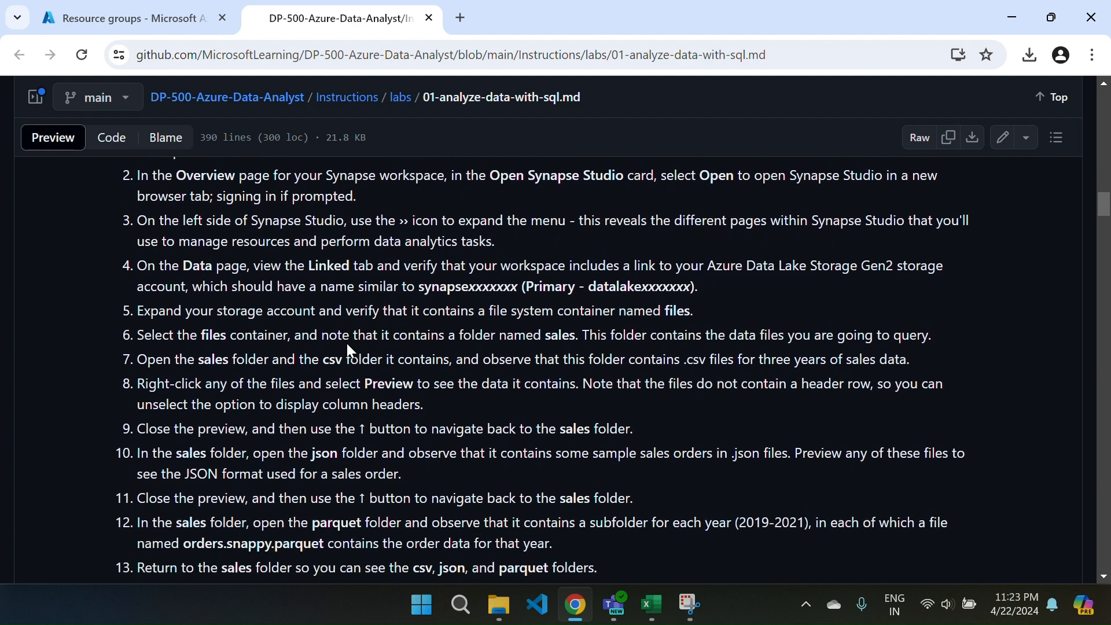
scroll(349, 344, "down", 1)
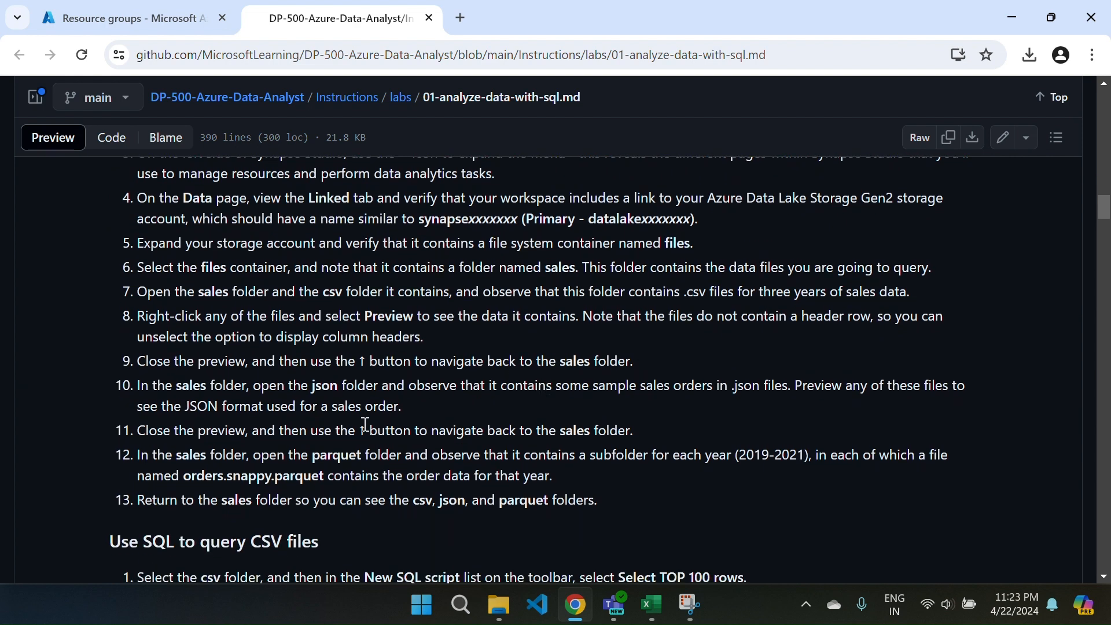
scroll(365, 426, "down", 2)
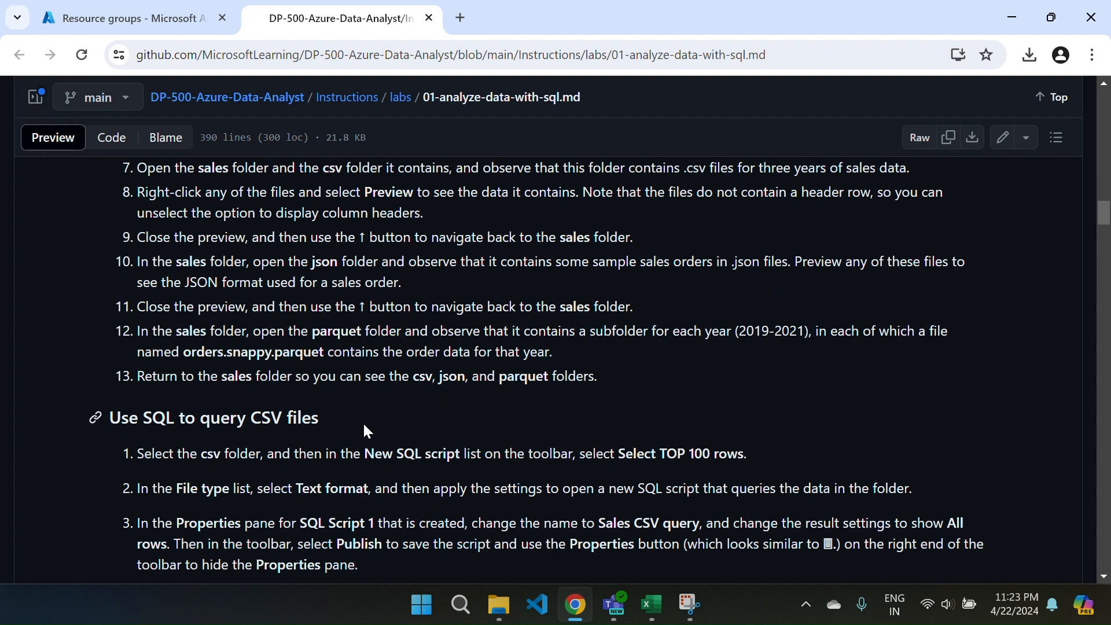
Read instructions 1 to 4 of "Use SQL to query CSV files", including the auto-generated OPENROWSET query.
scroll(364, 425, "down", 2)
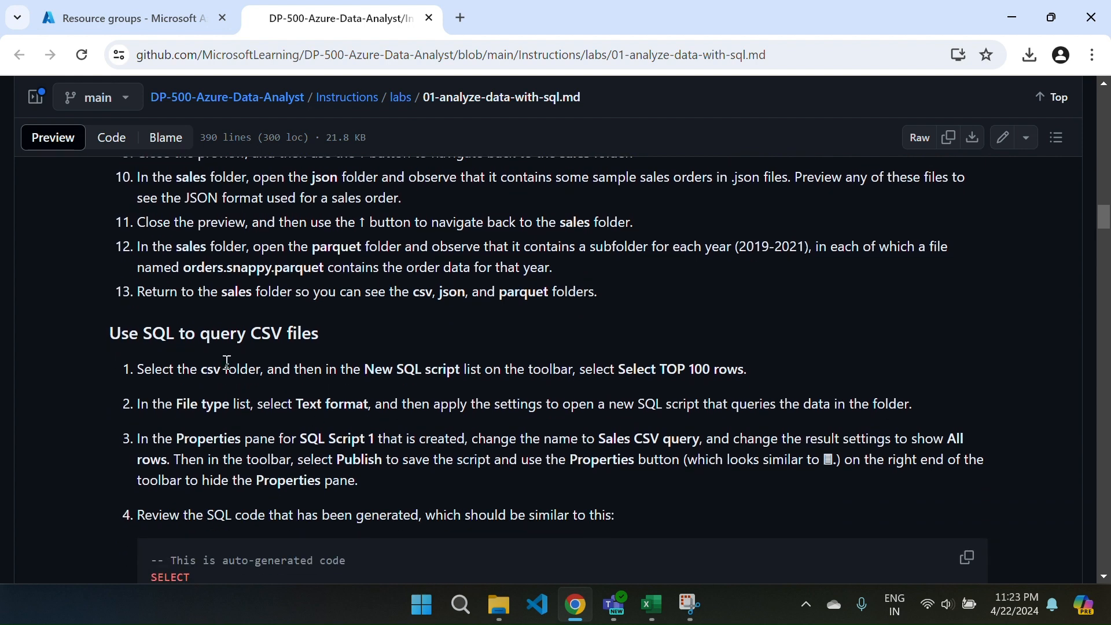
scroll(227, 363, "down", 4)
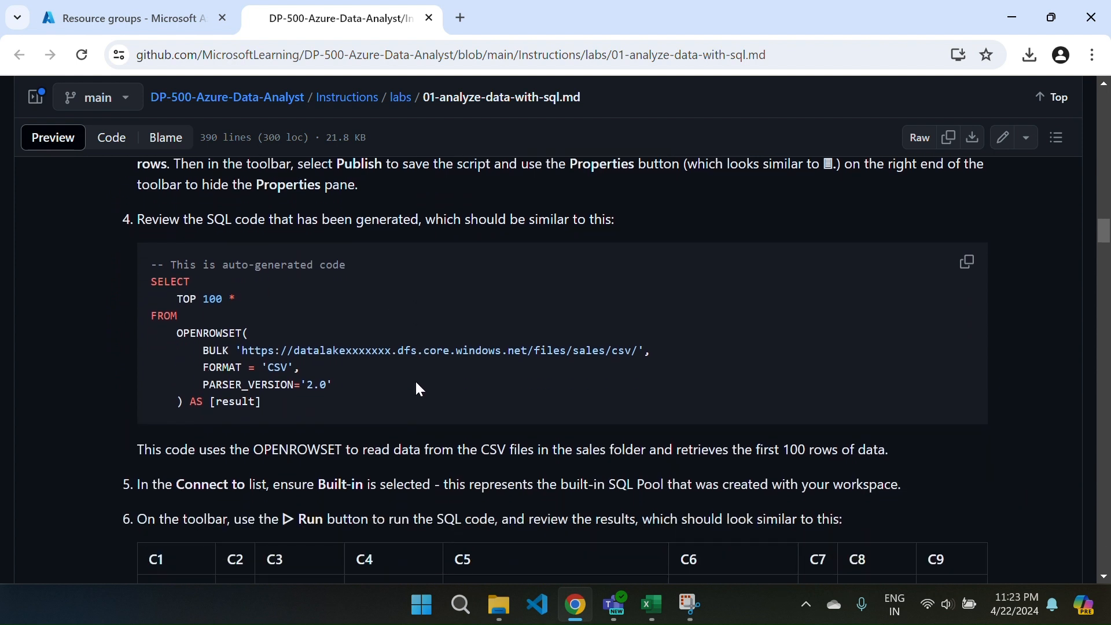
scroll(417, 383, "down", 4)
scroll(417, 383, "up", 7)
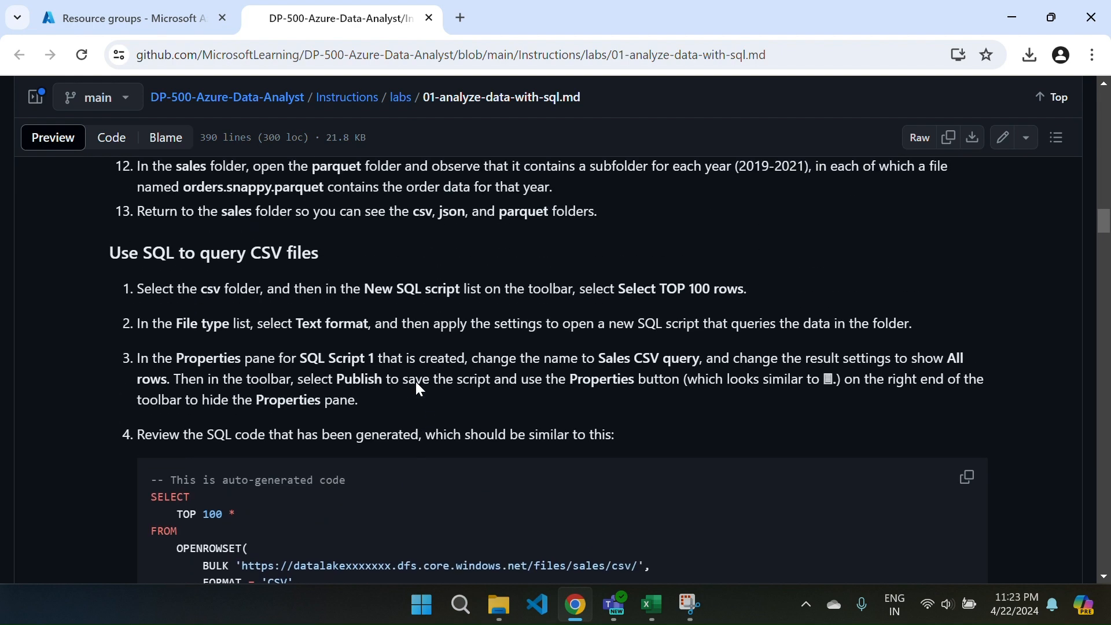
scroll(415, 381, "down", 3)
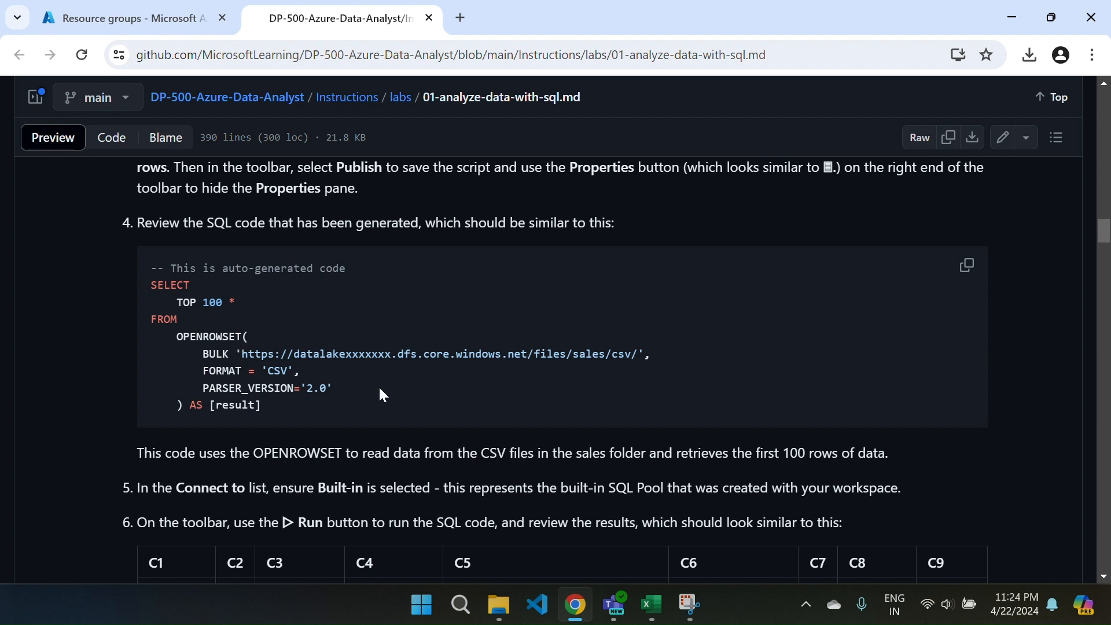
Check the setup script's progress in Cloud Shell and highlight the name of the resource group being created.
left_click(149, 24)
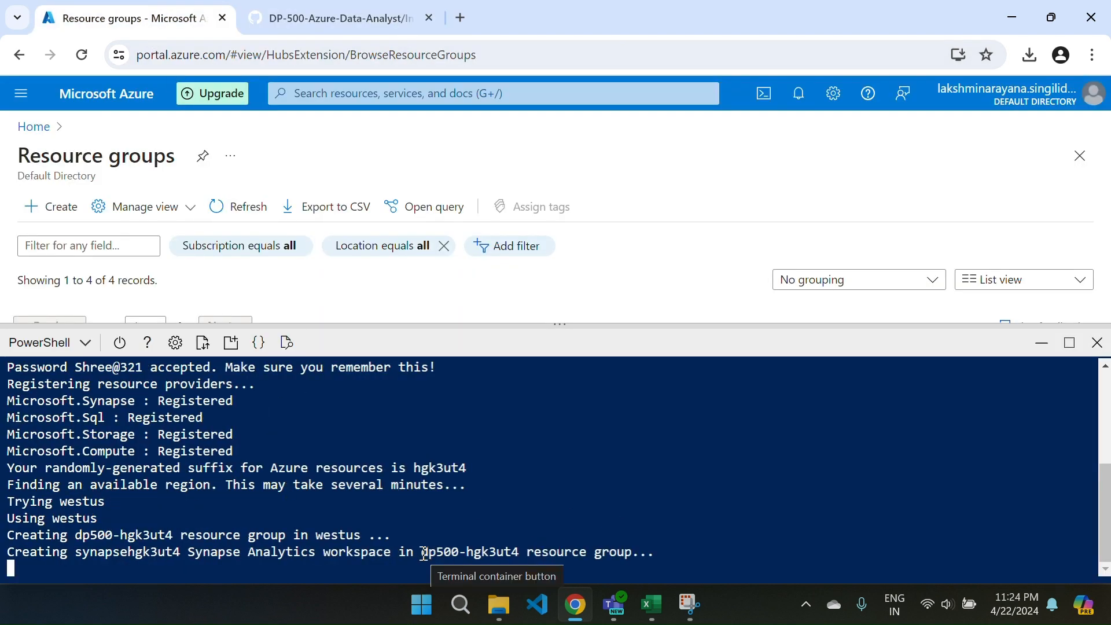
left_click_drag(421, 553, 518, 554)
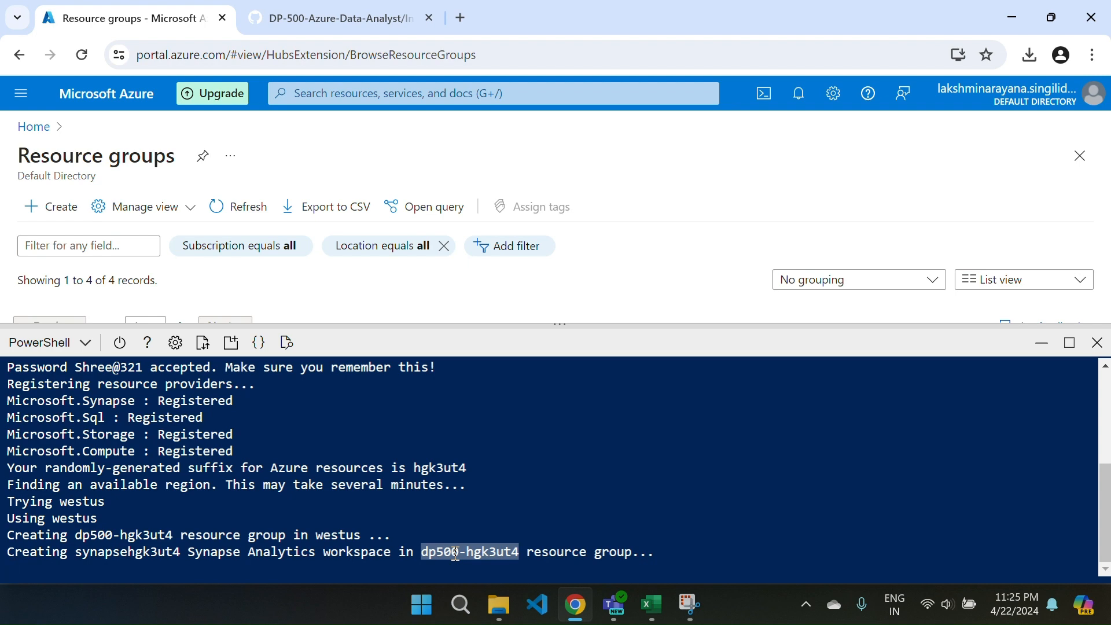
left_click(343, 22)
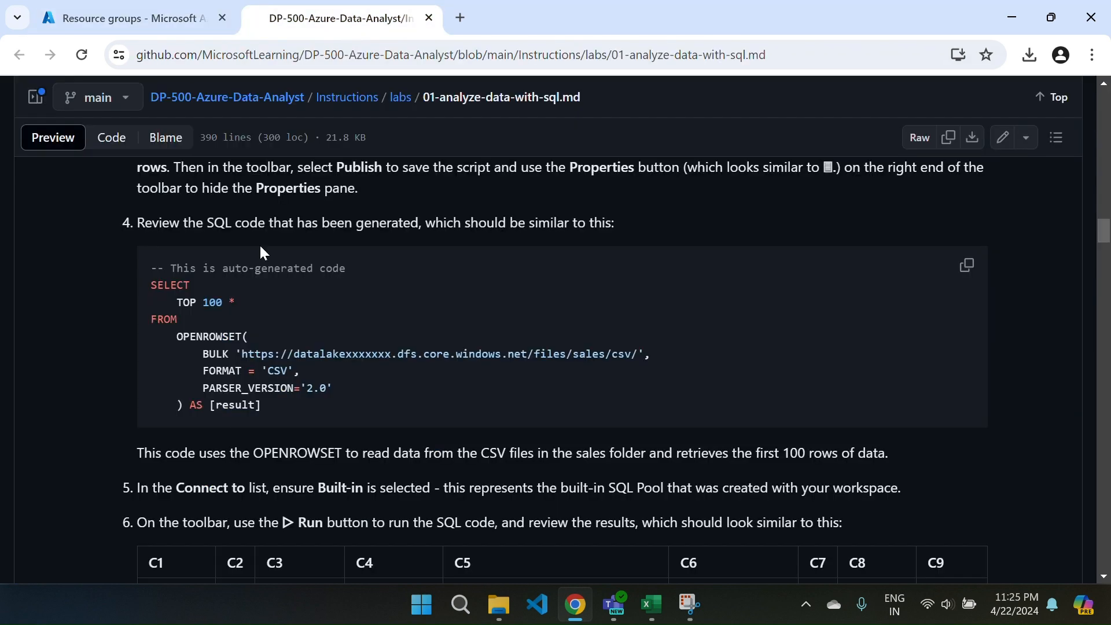
left_click(149, 28)
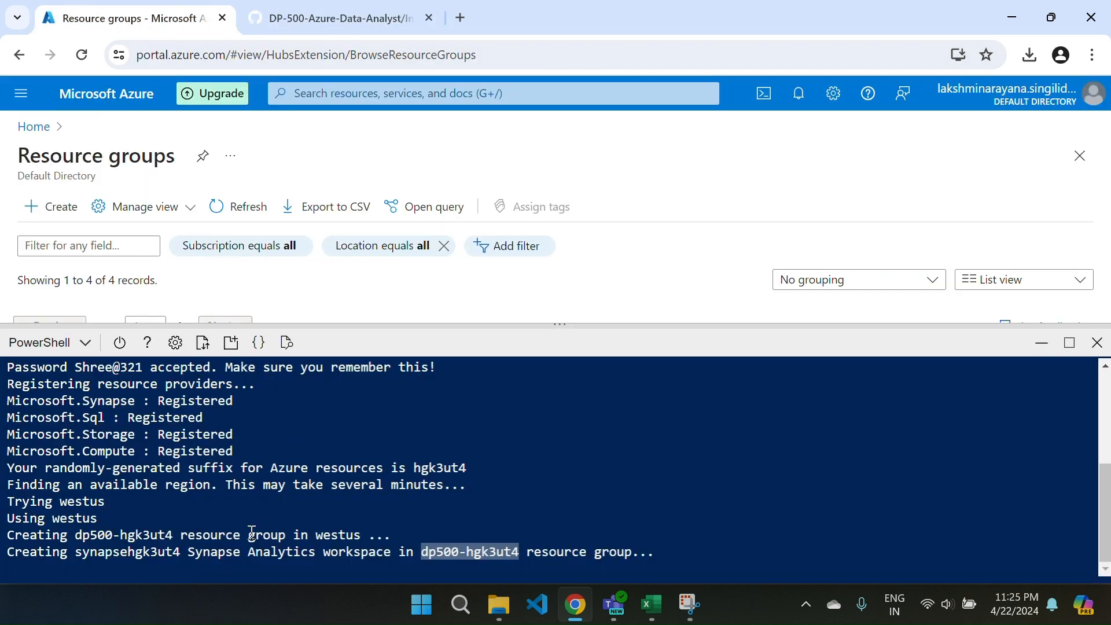
Return to the lab page and read CSV query instructions 5 to 7, covering the Built-in pool, sample results and WITH clause.
left_click(330, 8)
scroll(540, 429, "down", 2)
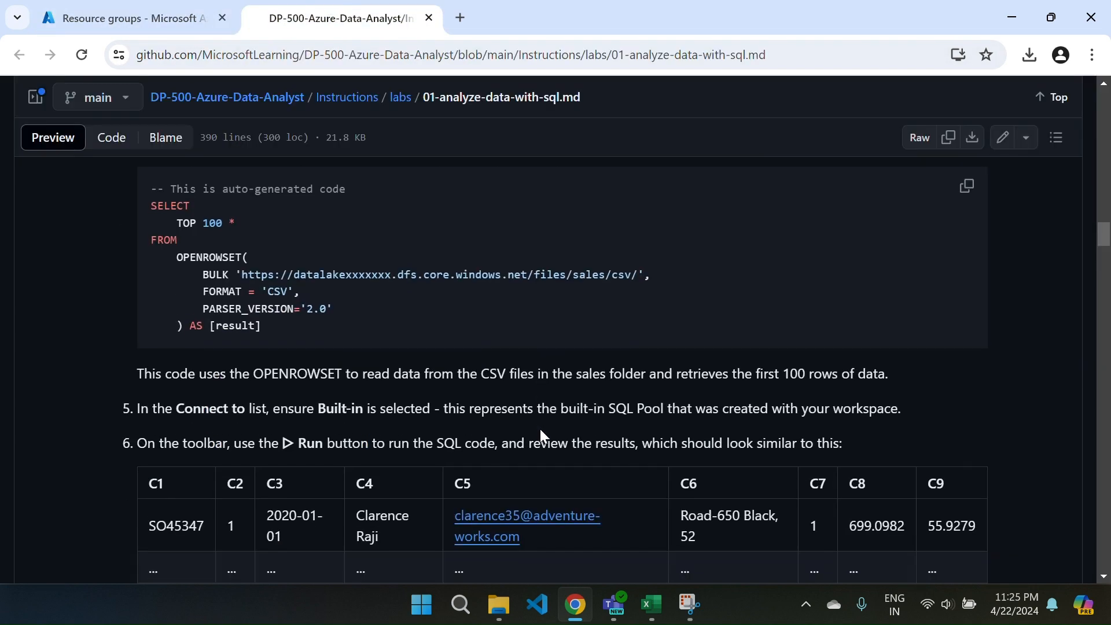
scroll(541, 429, "down", 1)
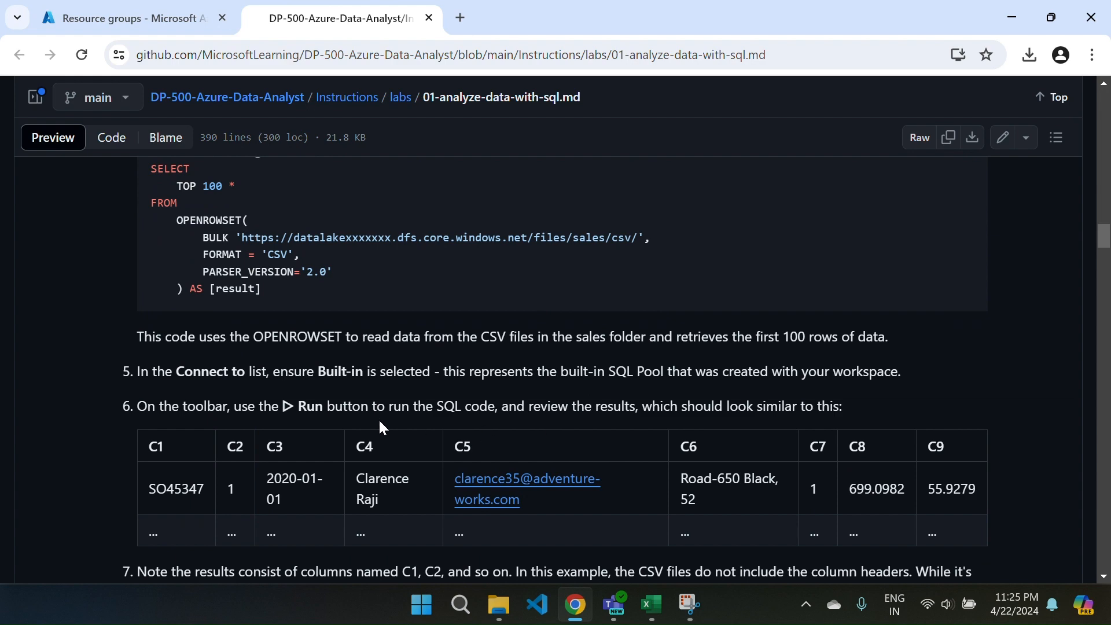
scroll(380, 427, "down", 2)
scroll(390, 503, "down", 2)
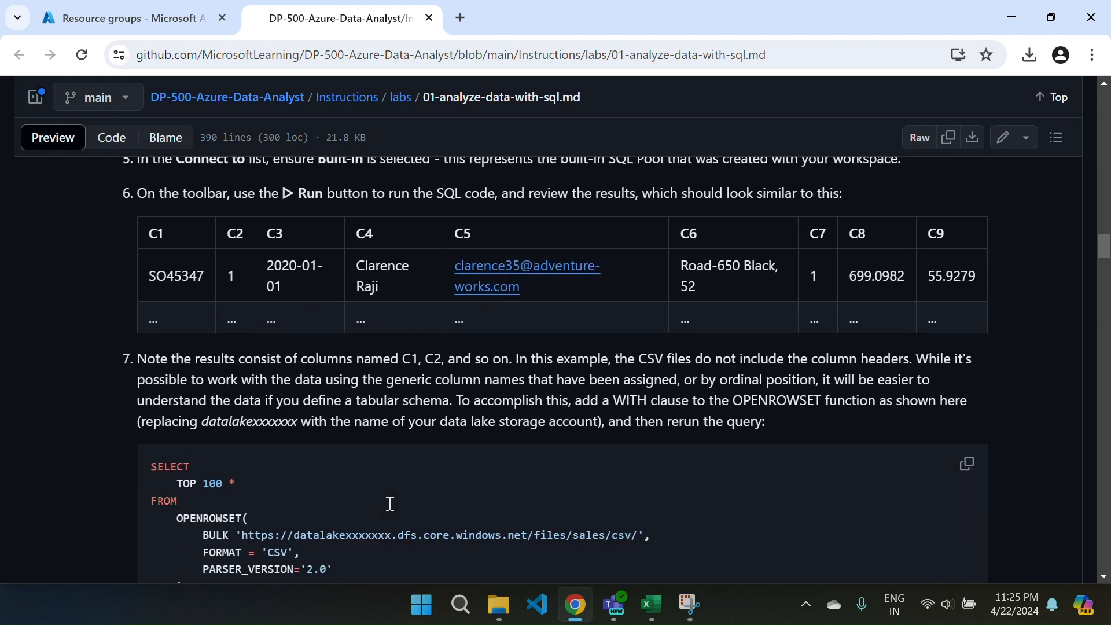
Compare the generic C1 to C9 sample results in instruction 6 with the WITH clause query in instruction 7.
scroll(390, 504, "down", 4)
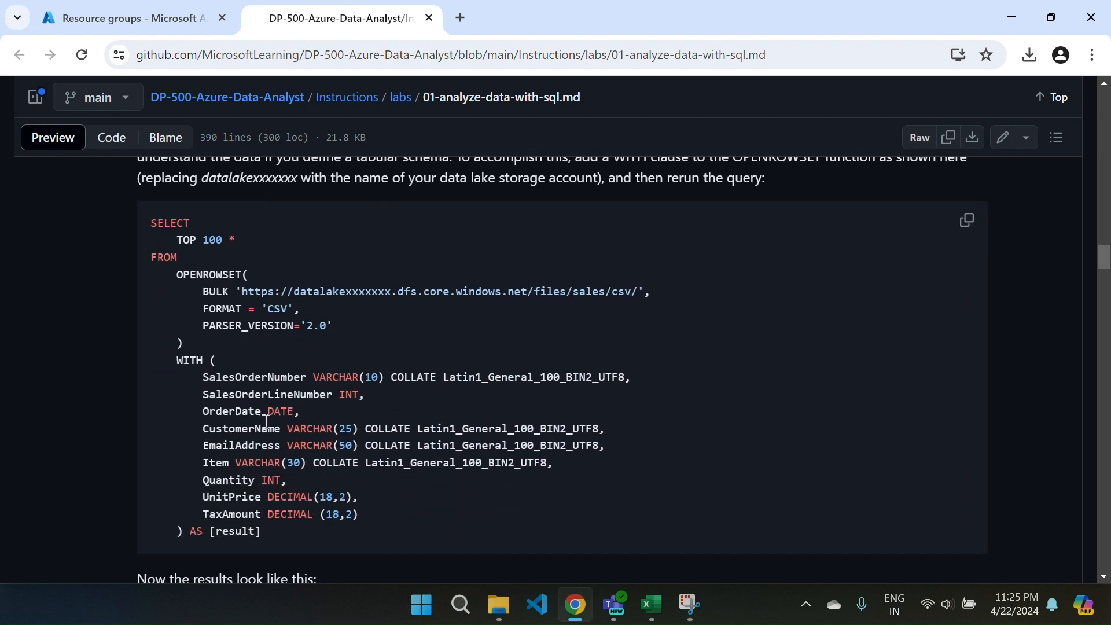
scroll(255, 421, "up", 1)
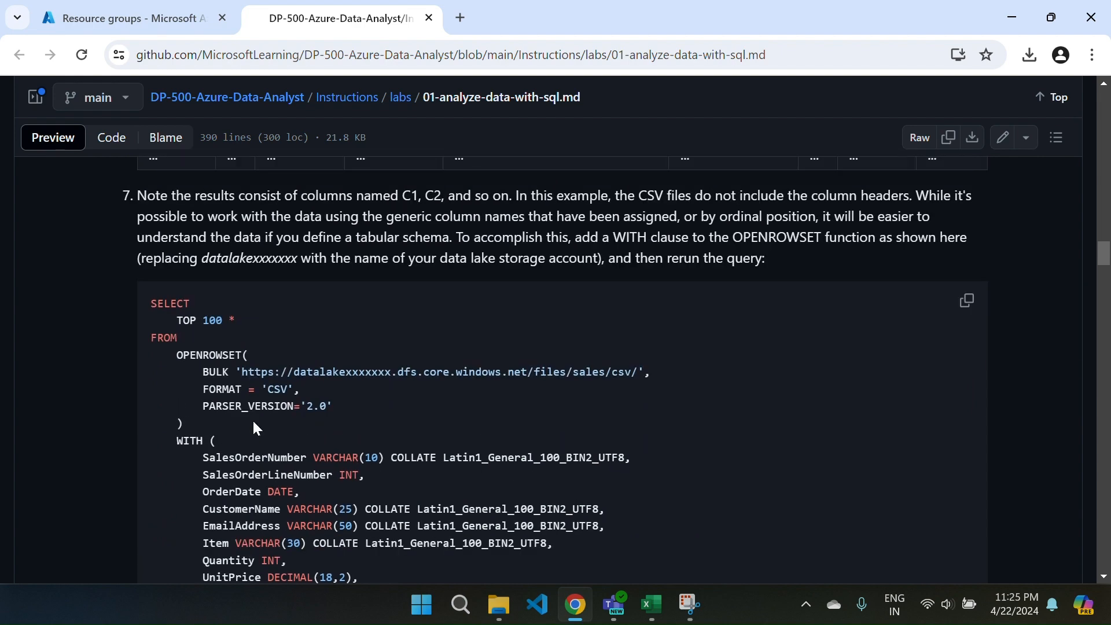
scroll(253, 422, "down", 6)
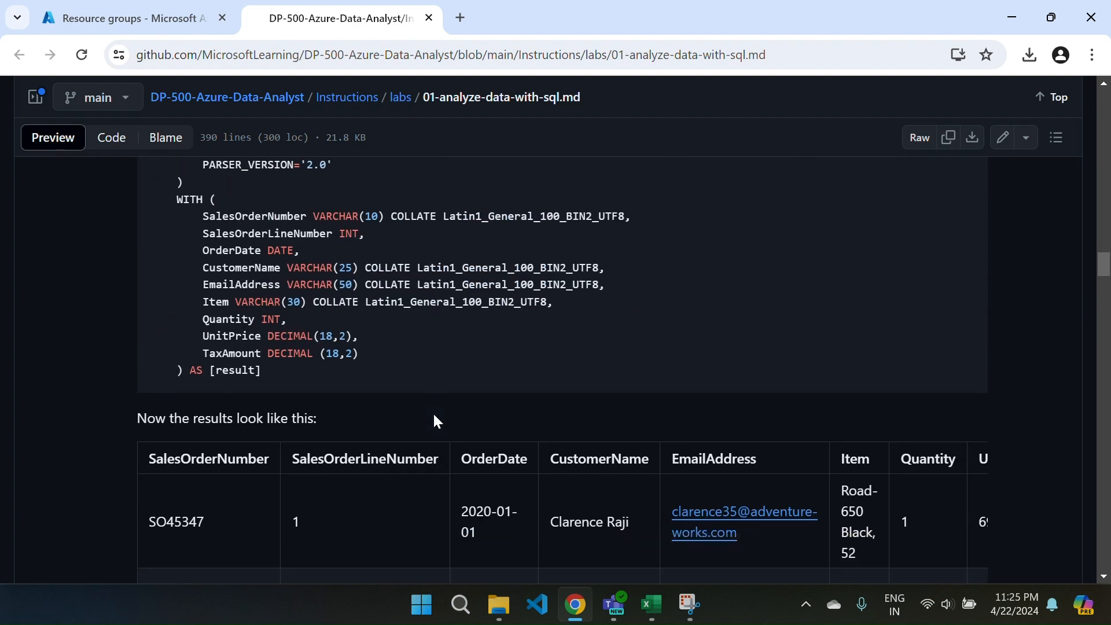
scroll(470, 386, "up", 10)
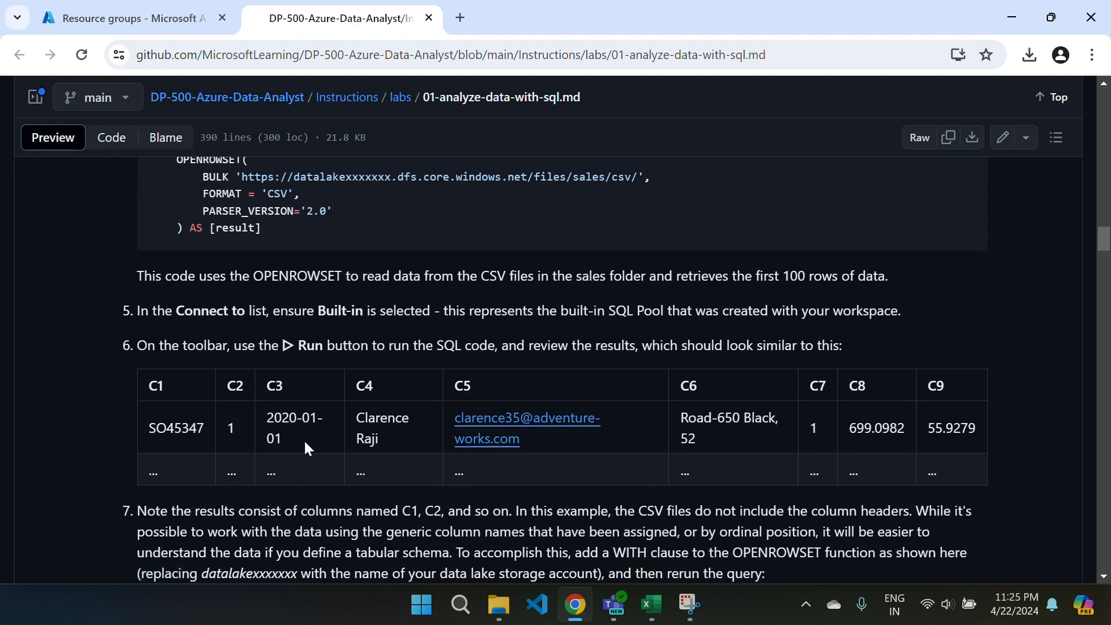
scroll(504, 436, "down", 5)
scroll(501, 434, "up", 1)
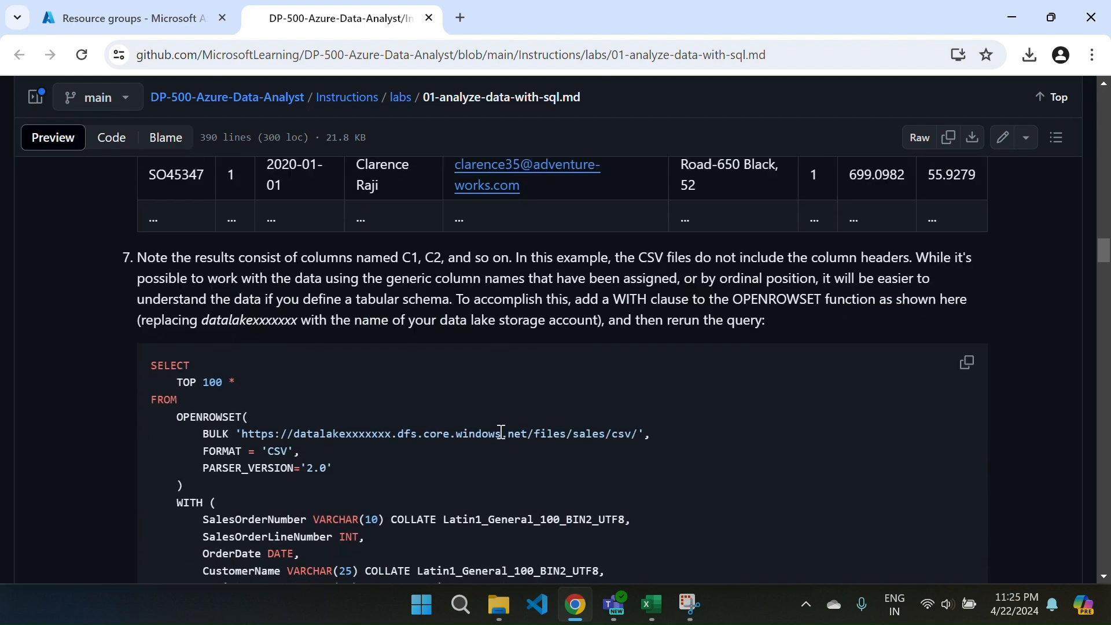
scroll(501, 433, "up", 4)
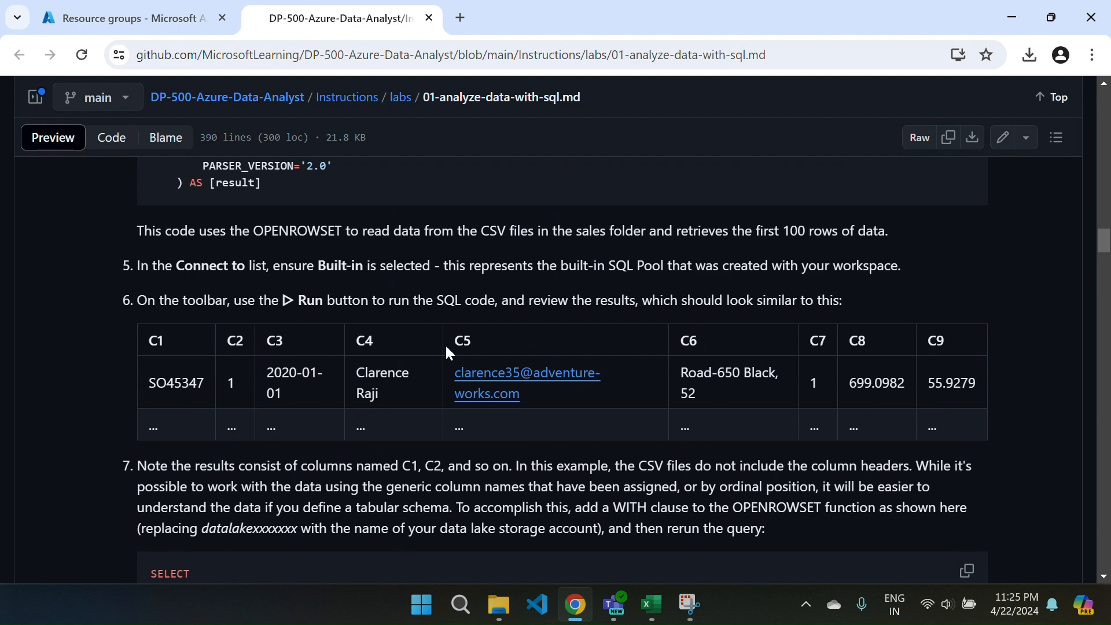
scroll(442, 449, "down", 4)
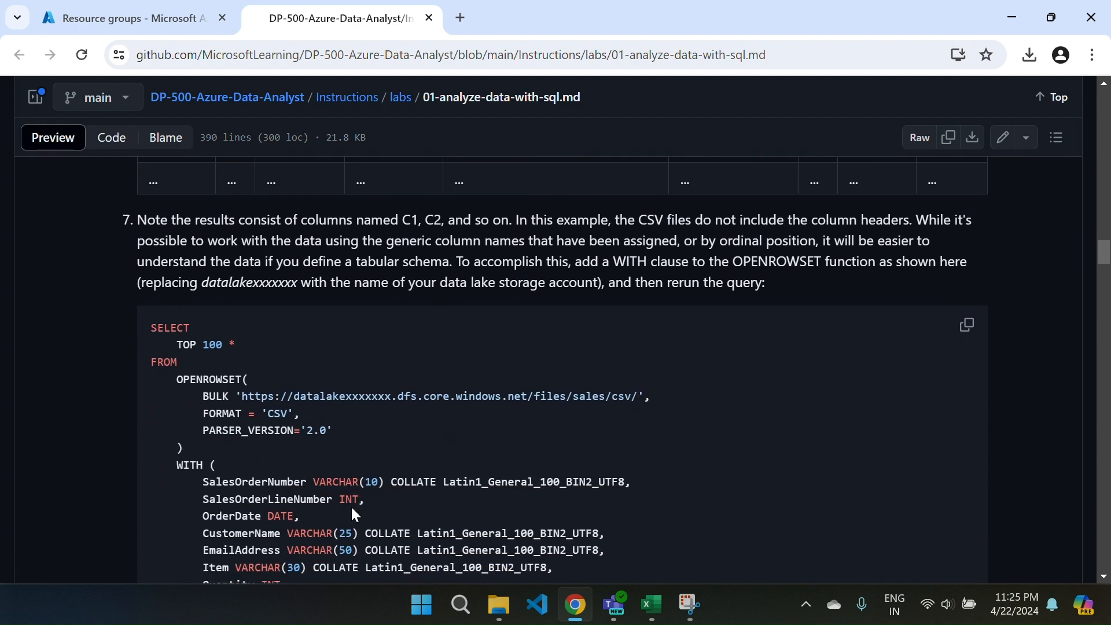
Examine the WITH clause's column names and data types against the sample results before and after the schema is defined.
scroll(355, 514, "down", 2)
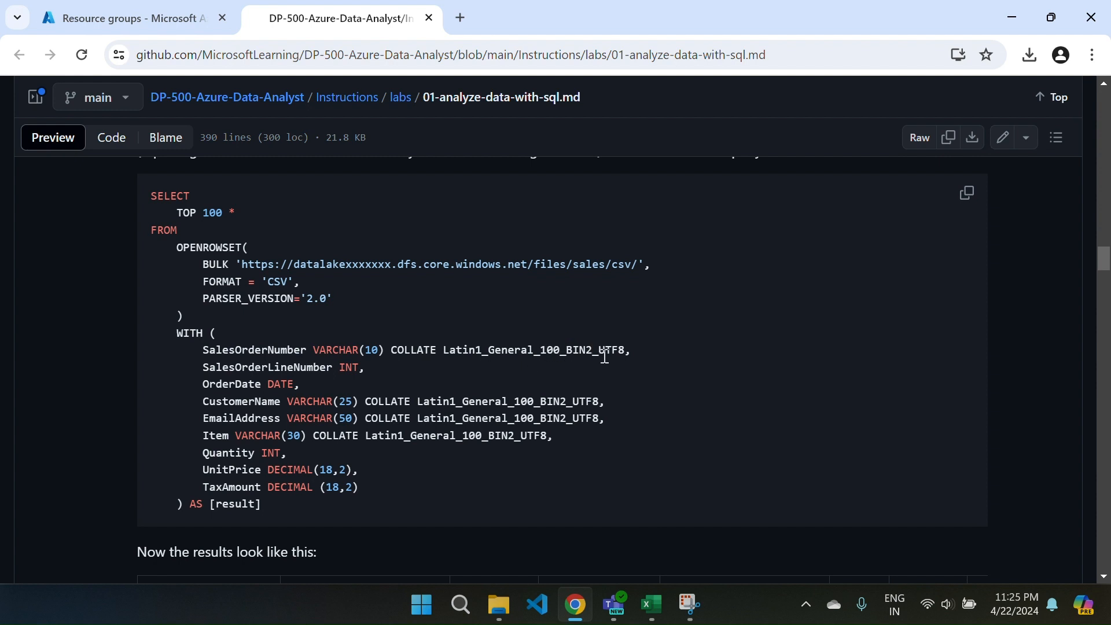
scroll(400, 413, "down", 3)
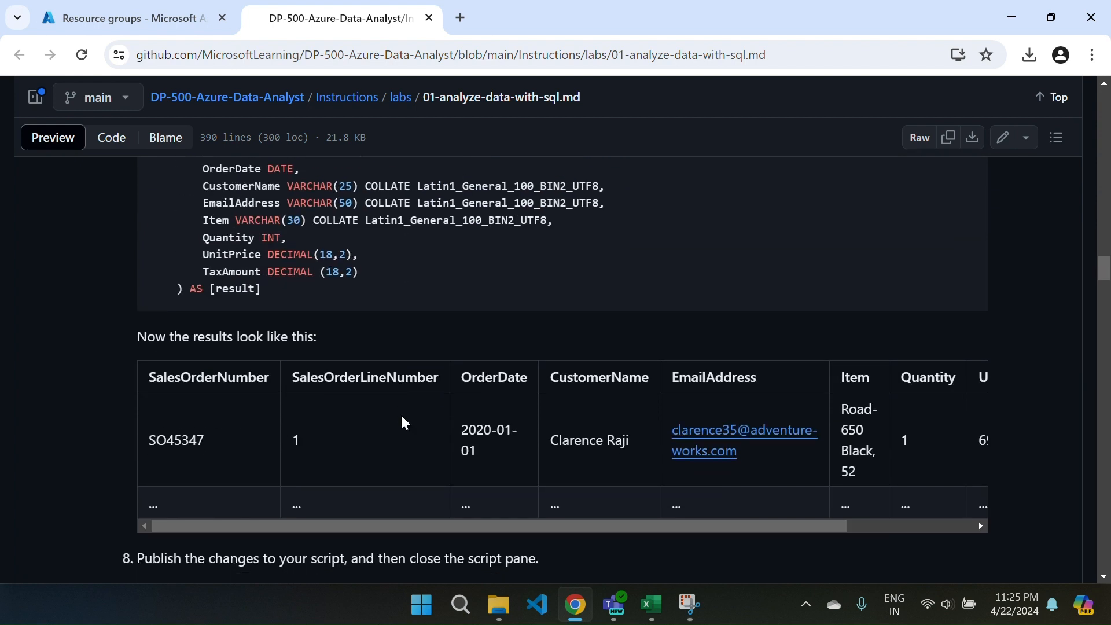
scroll(235, 446, "up", 3)
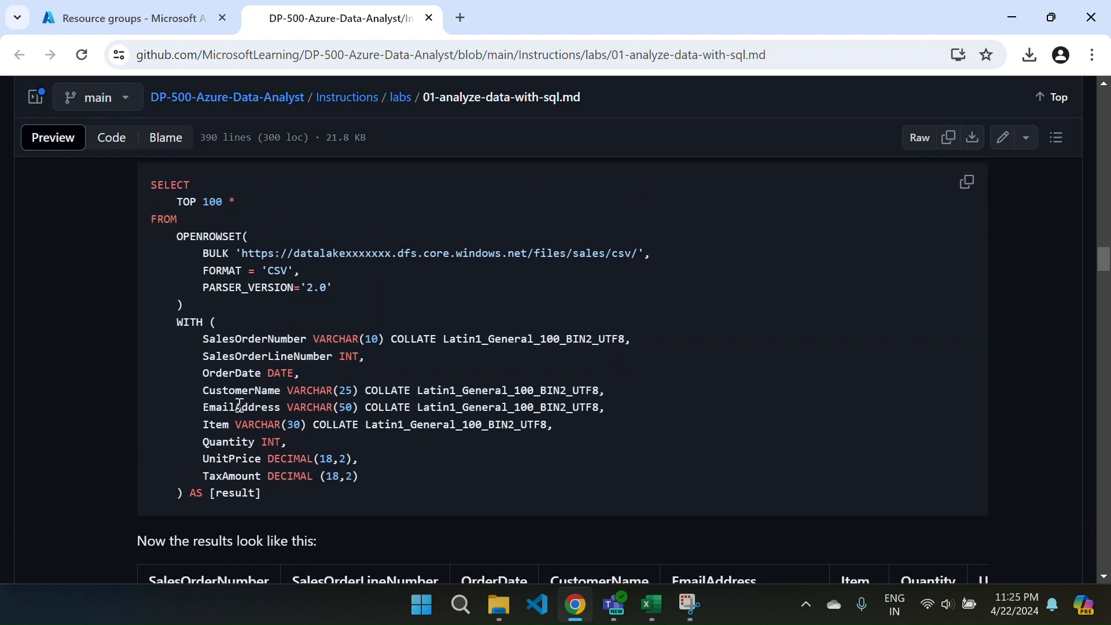
scroll(359, 369, "up", 5)
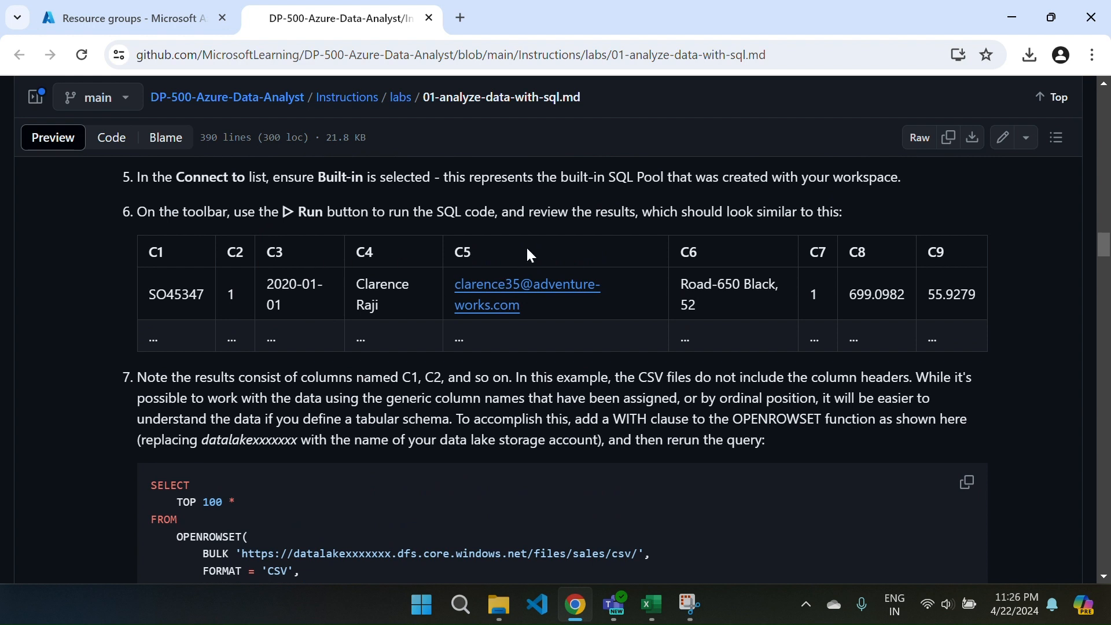
scroll(428, 457, "down", 1)
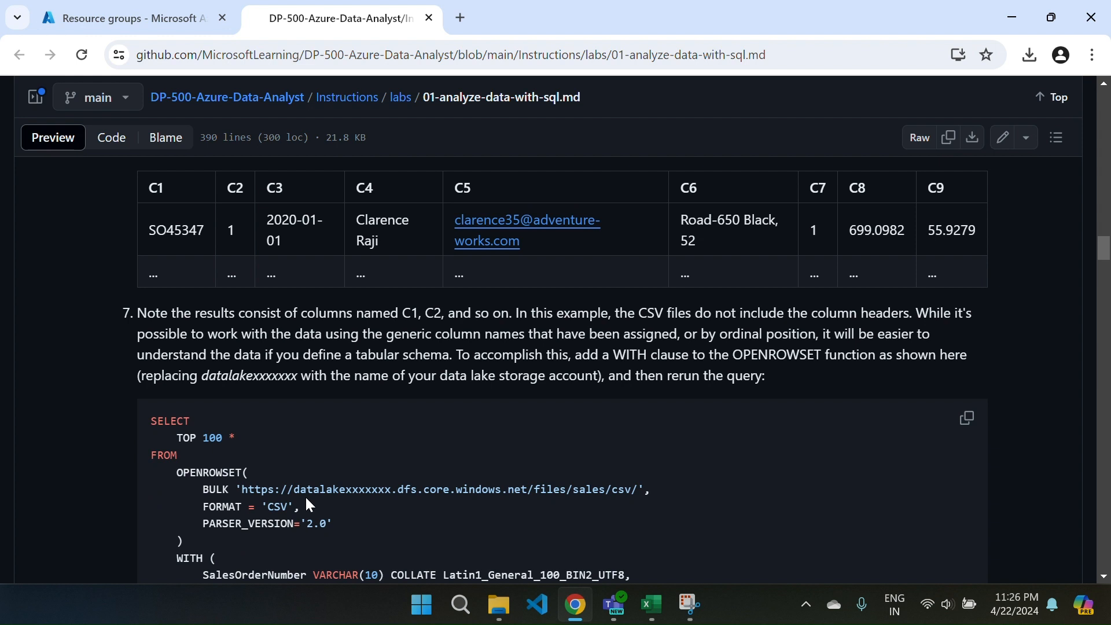
scroll(308, 506, "down", 1)
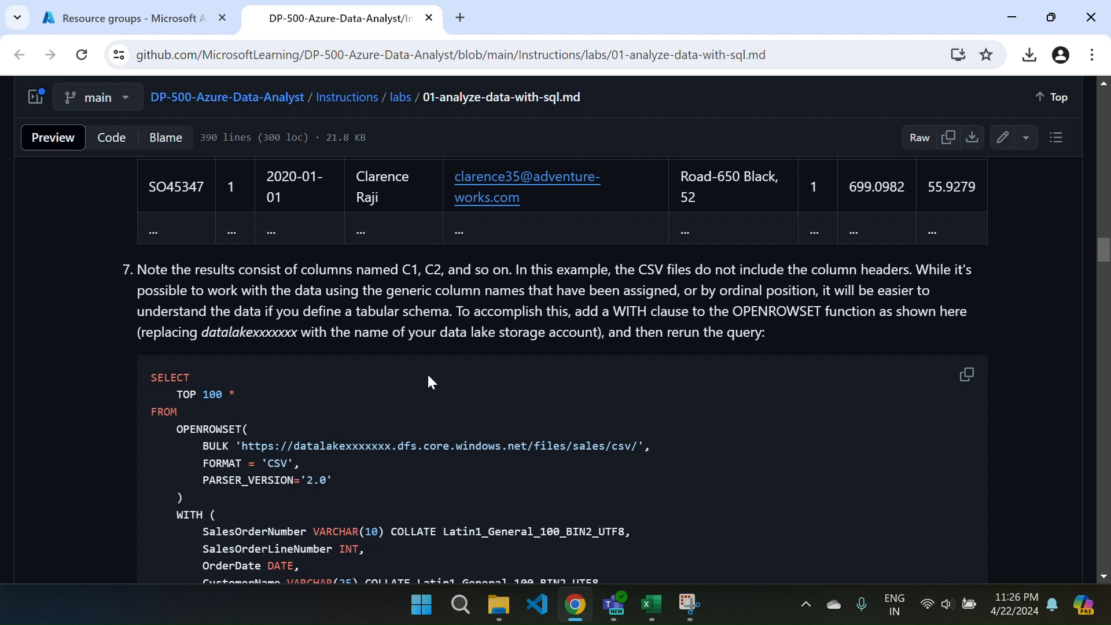
scroll(429, 382, "down", 1)
scroll(428, 382, "down", 1)
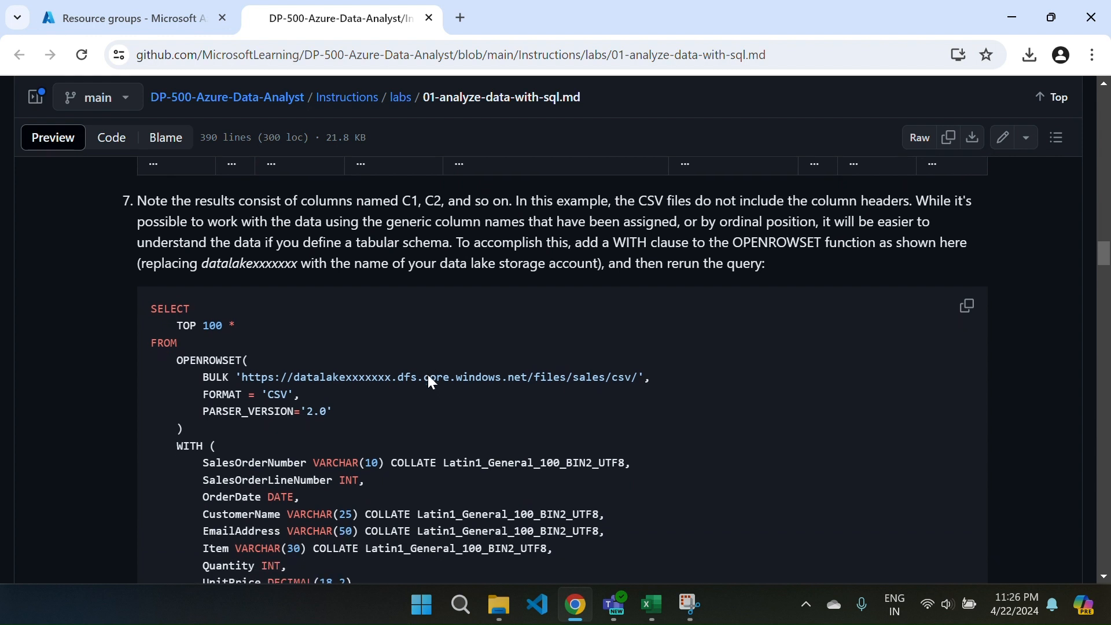
scroll(429, 376, "down", 4)
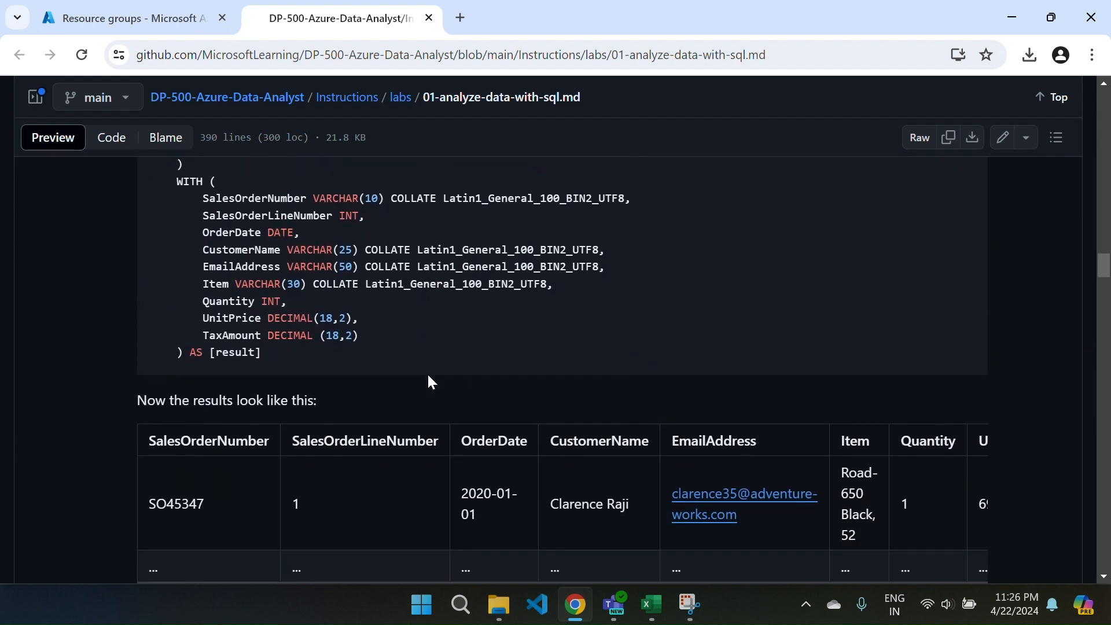
scroll(429, 376, "down", 3)
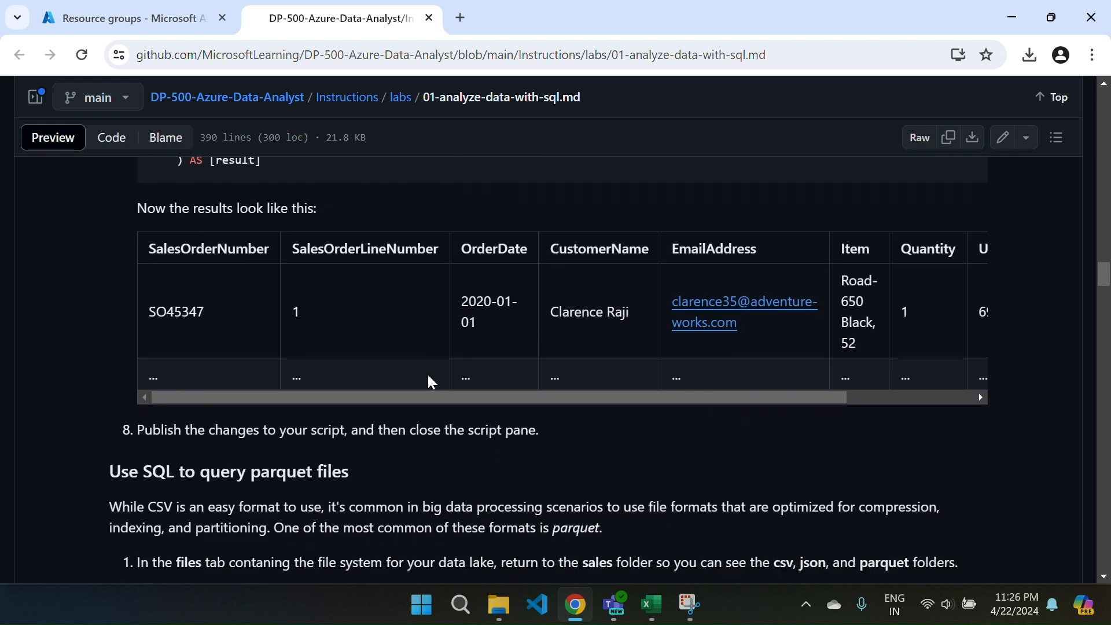
Skim the "Use SQL to query parquet files" and "Use SQL to query JSON files" instructions and their OPENROWSET queries.
scroll(429, 382, "down", 2)
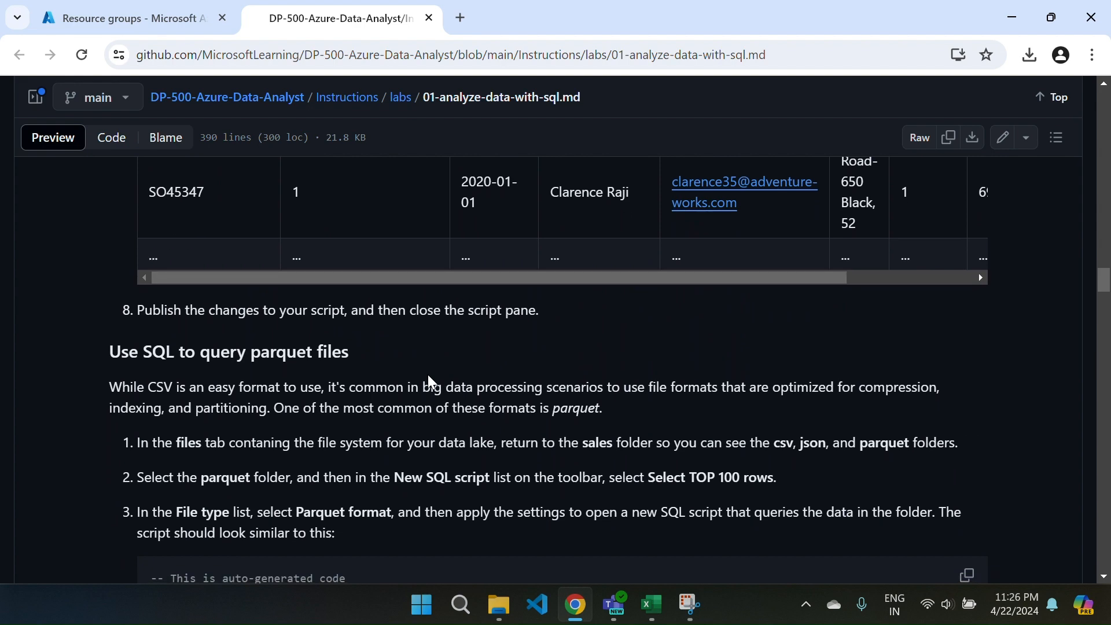
scroll(428, 374, "up", 2)
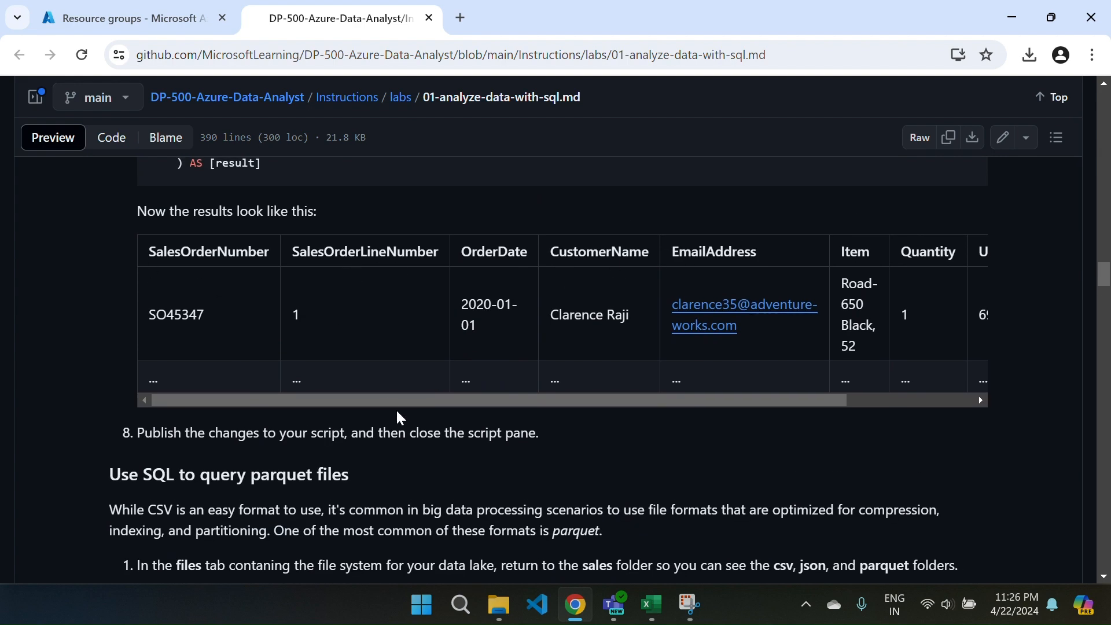
scroll(398, 416, "down", 2)
scroll(398, 417, "down", 6)
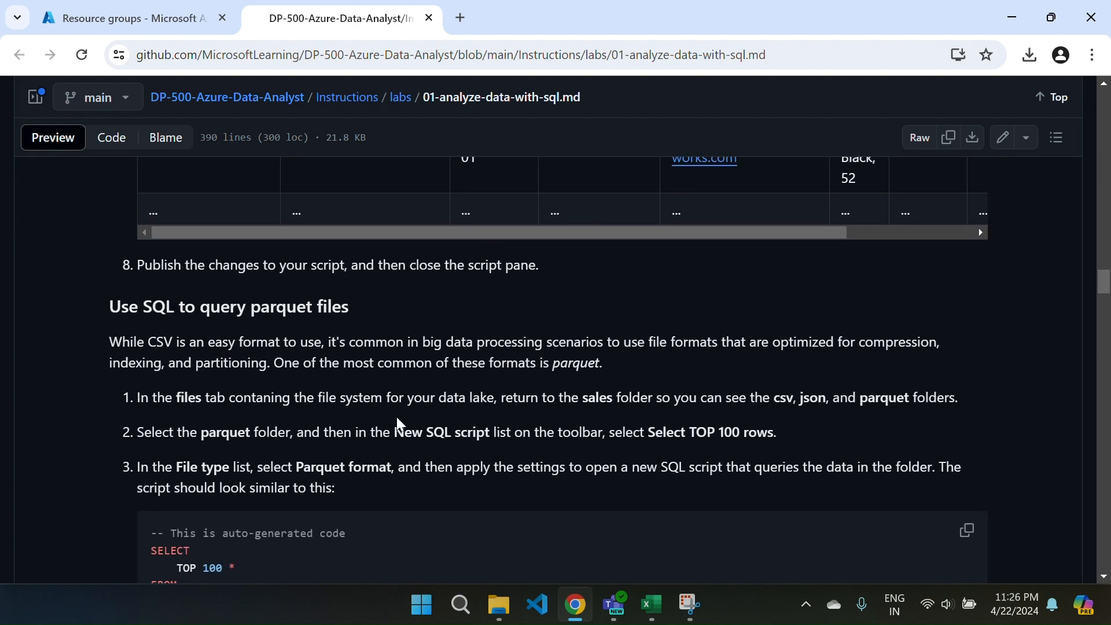
scroll(399, 417, "down", 5)
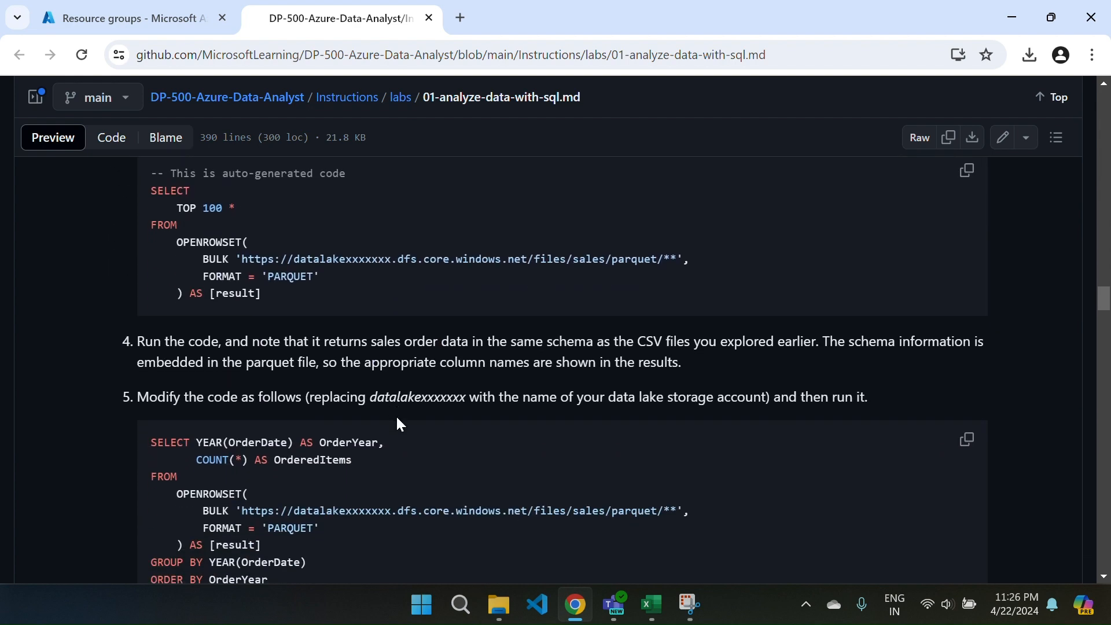
scroll(398, 419, "down", 6)
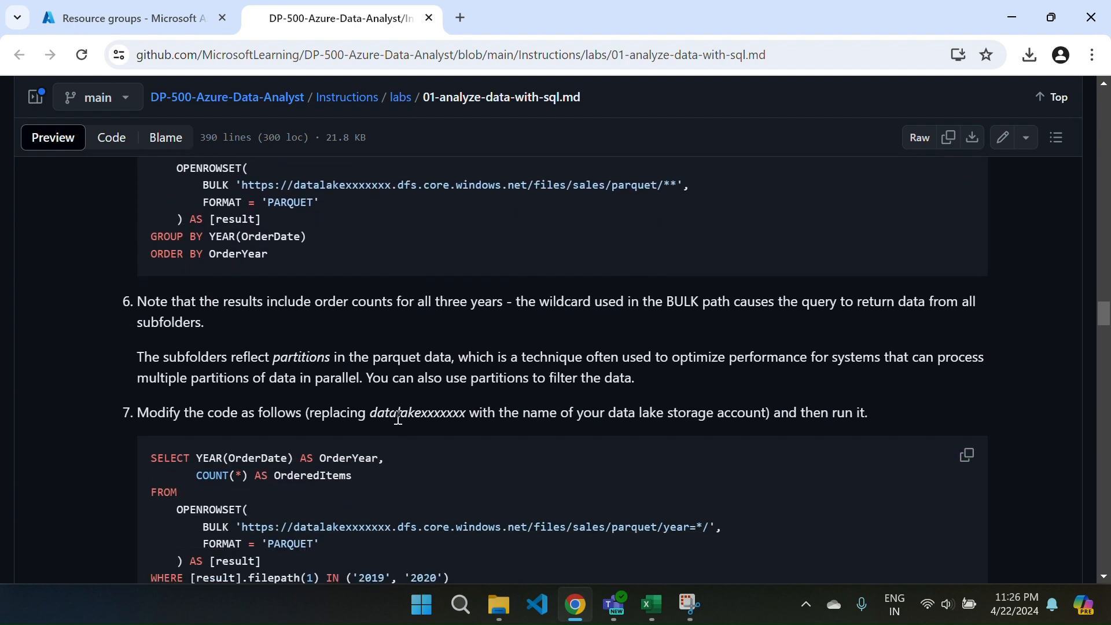
scroll(399, 416, "down", 4)
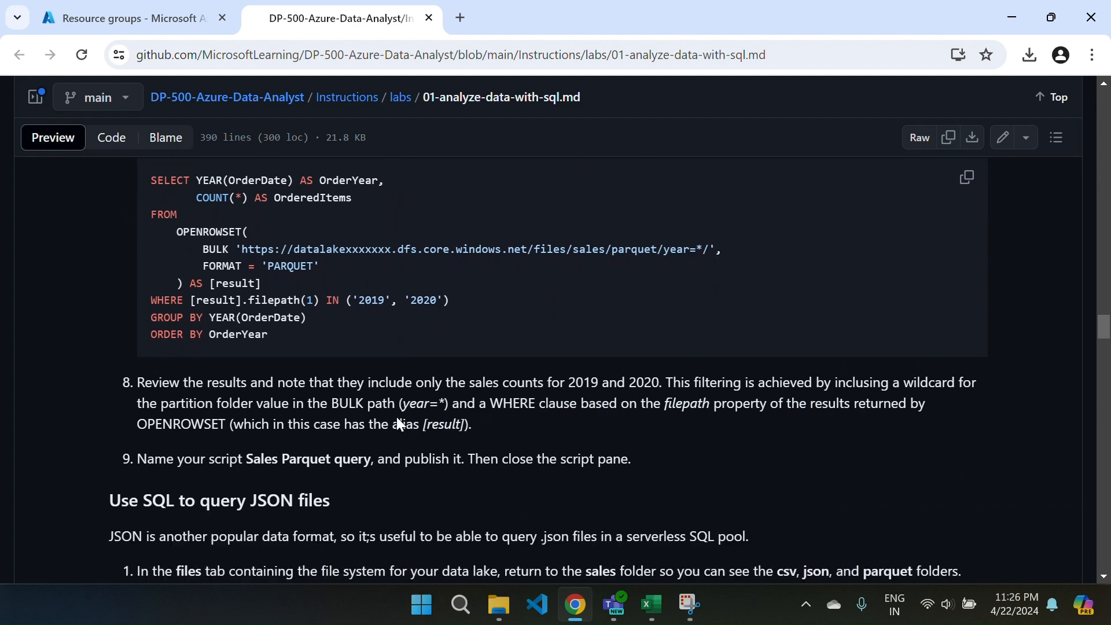
scroll(399, 416, "down", 11)
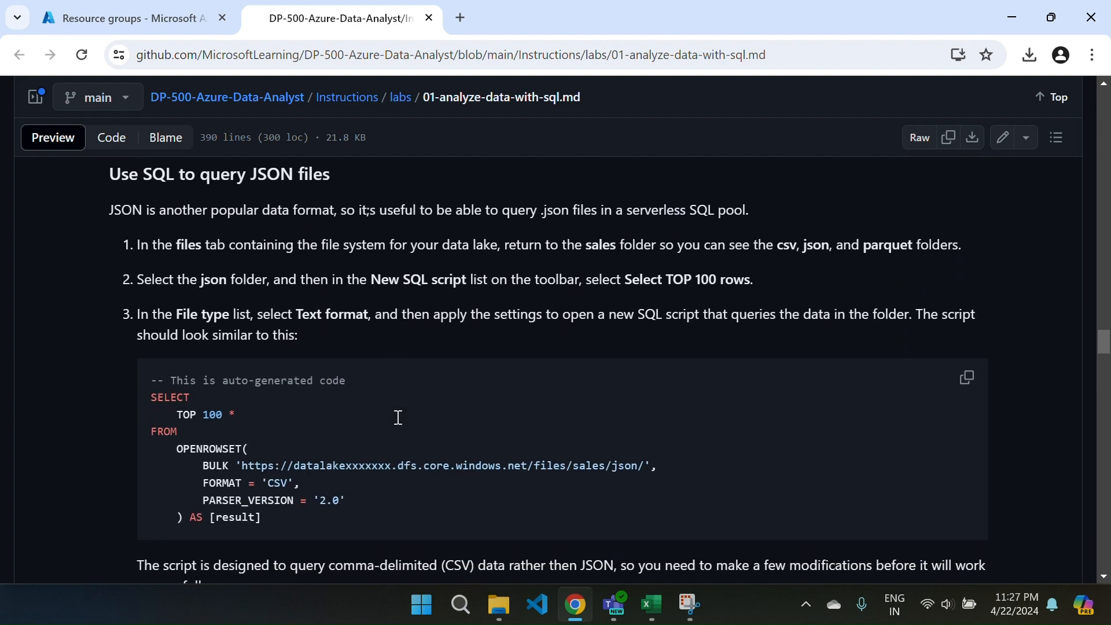
scroll(397, 417, "down", 11)
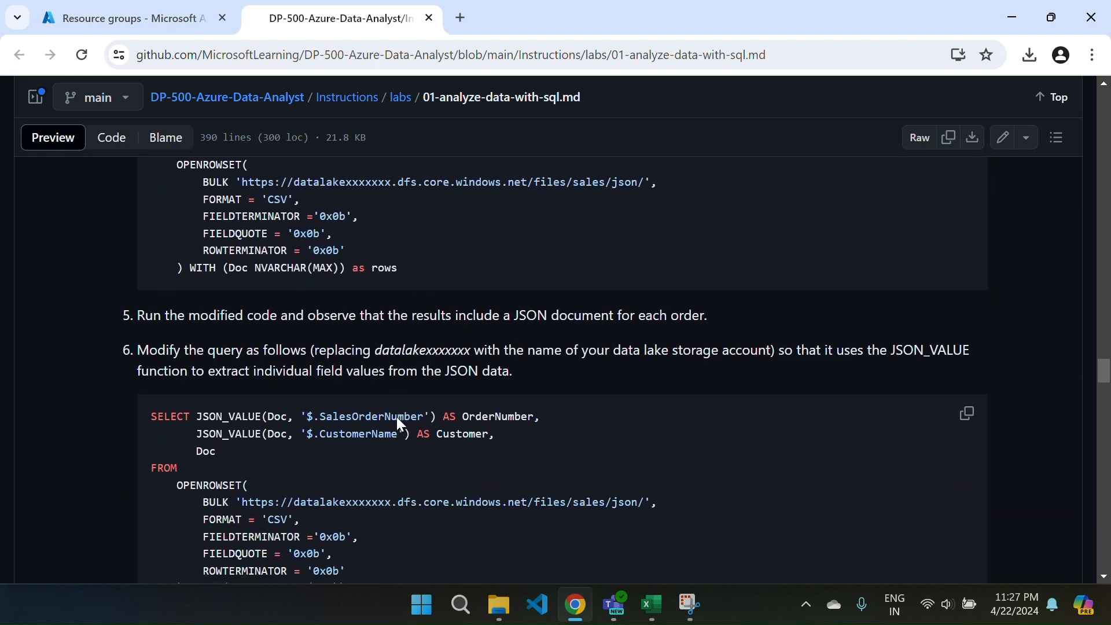
Skim "Access external data in a database", covering the Sales database, the sales_data external data source and the dbo.orders external table.
scroll(398, 417, "down", 1)
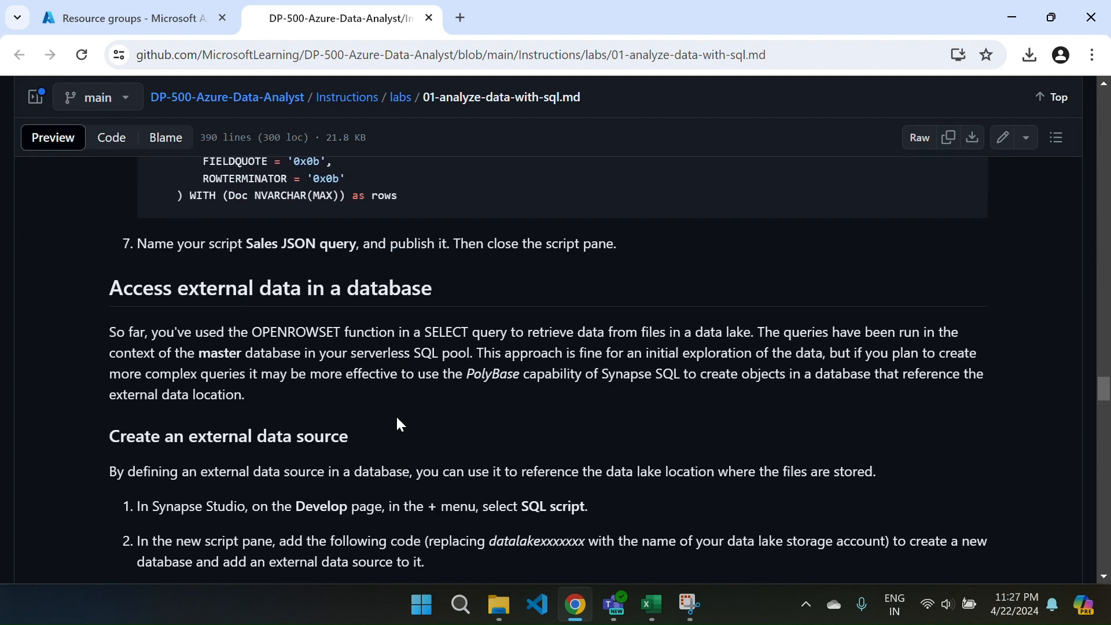
scroll(397, 422, "down", 6)
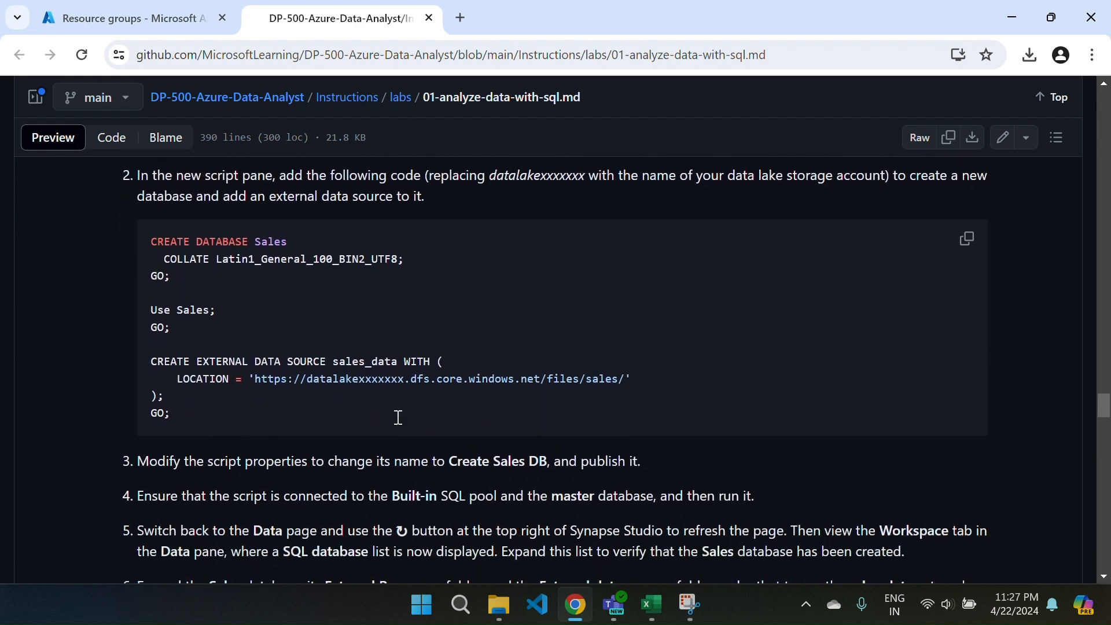
scroll(398, 416, "down", 6)
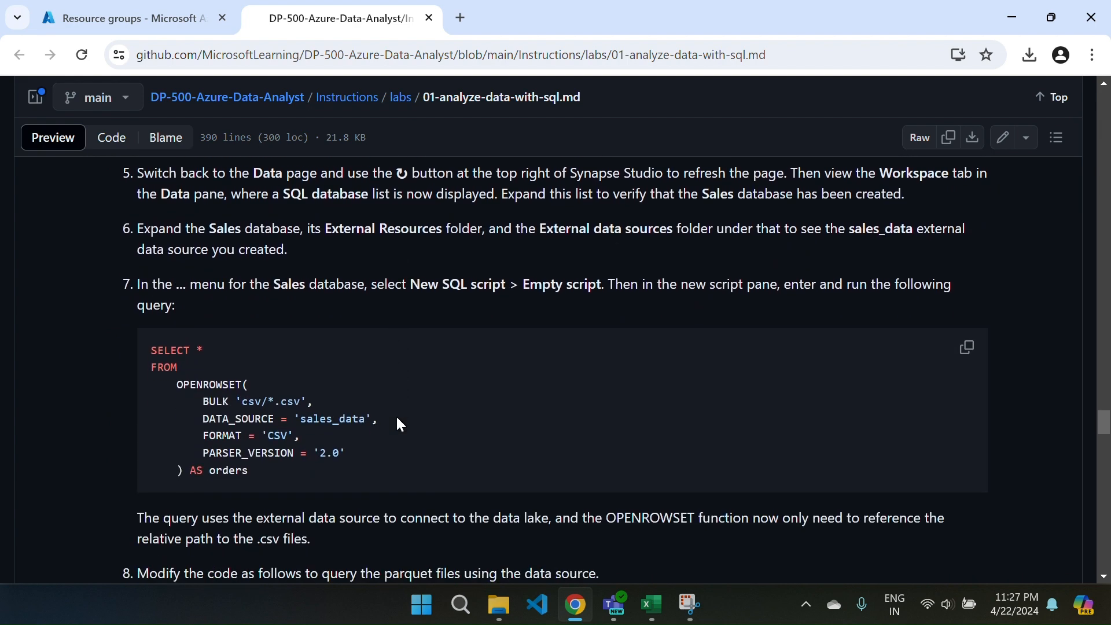
scroll(399, 421, "down", 2)
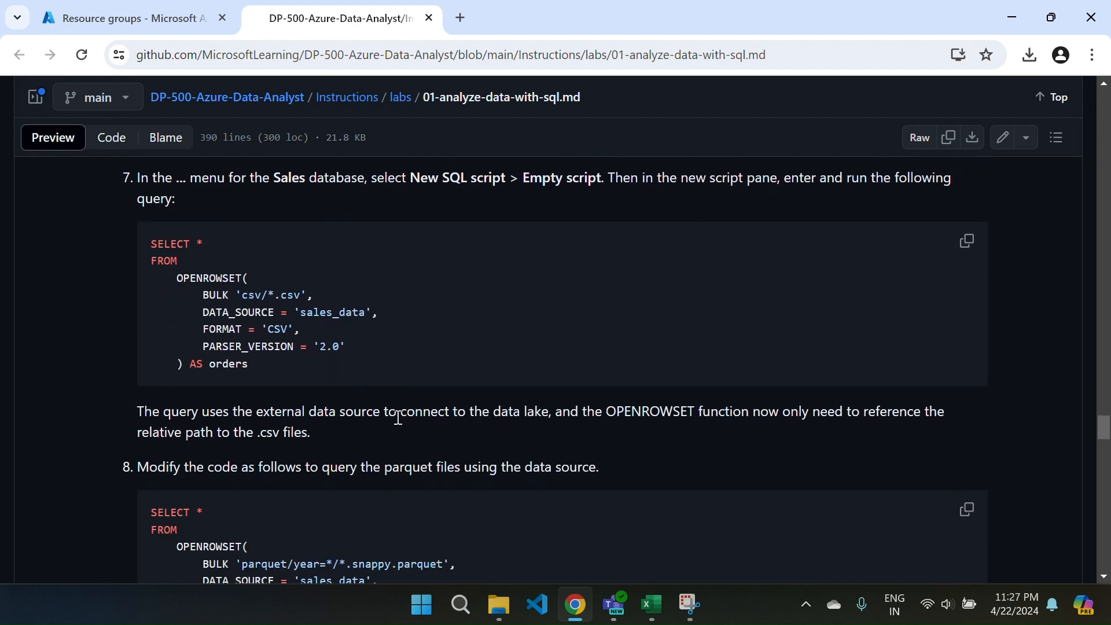
scroll(399, 416, "down", 7)
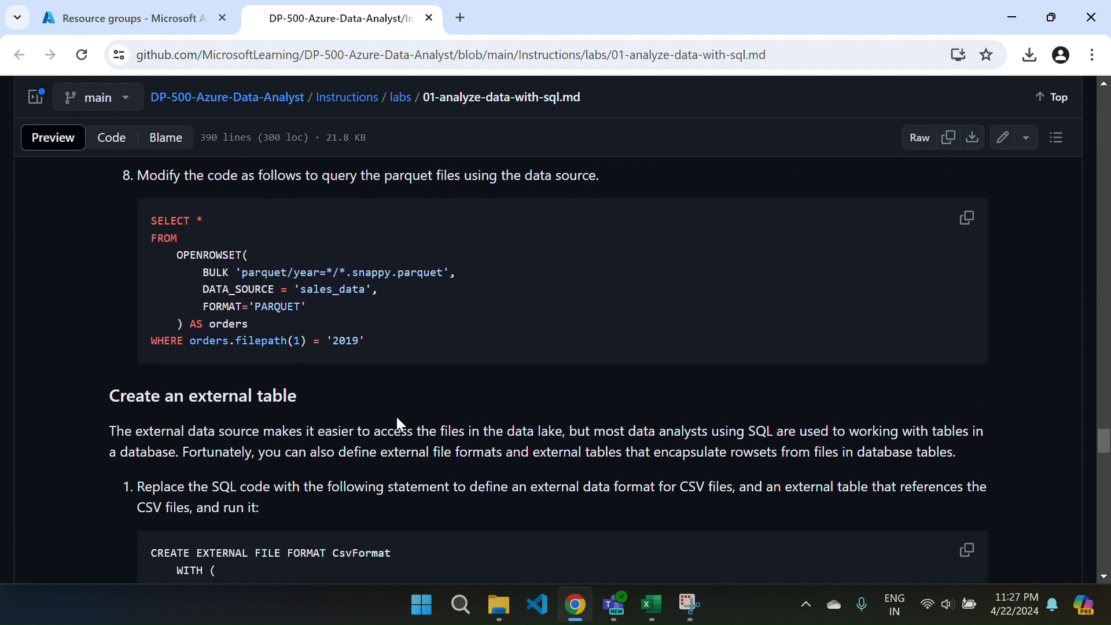
scroll(398, 417, "down", 4)
scroll(397, 422, "up", 2)
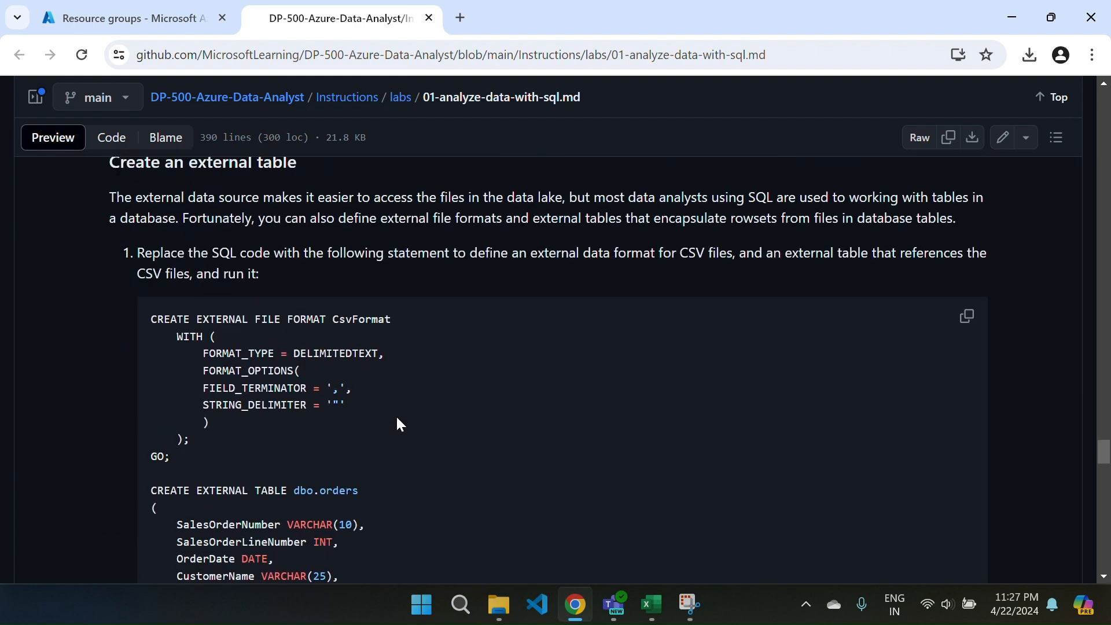
scroll(399, 425, "down", 9)
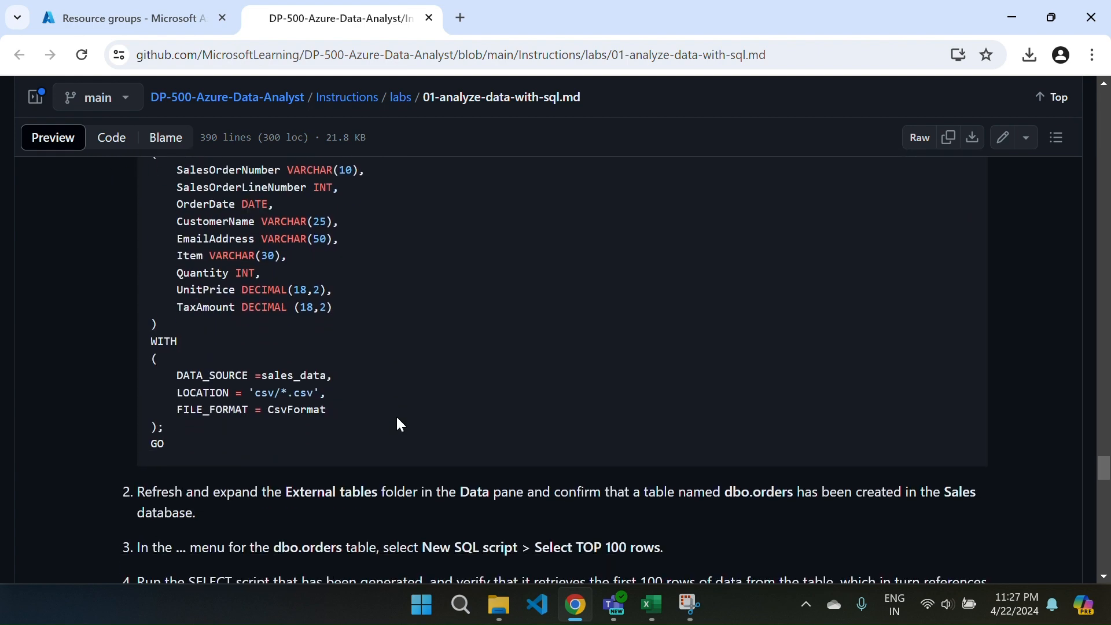
Look through "Visualize query results" and "Delete Azure resources", returning to the line chart of GrossRevenue by OrderYear.
scroll(399, 423, "down", 6)
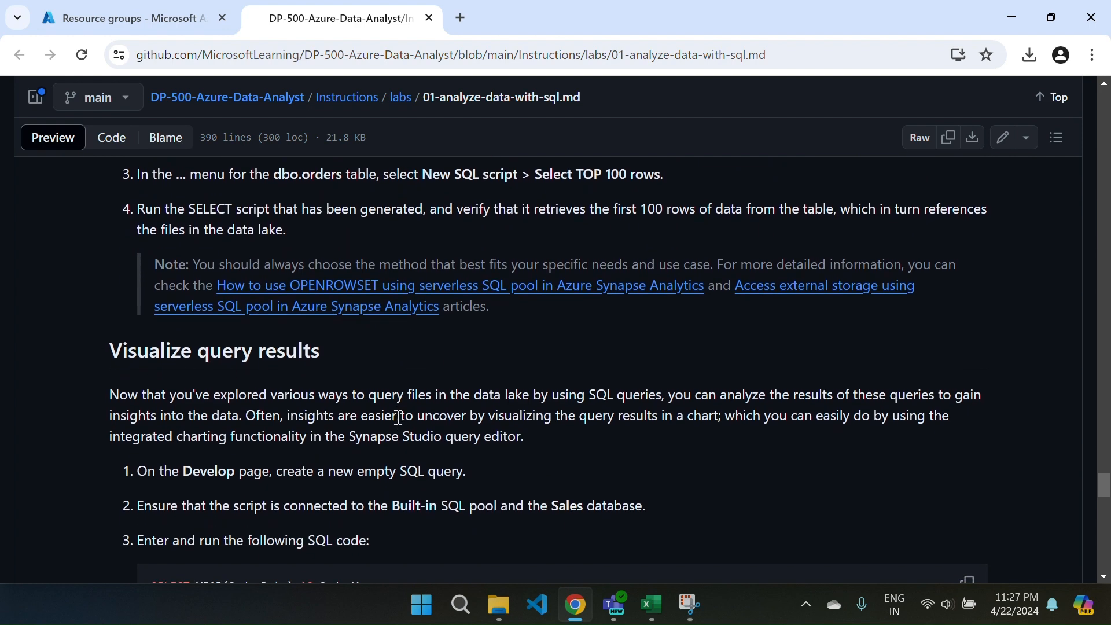
scroll(398, 420, "down", 15)
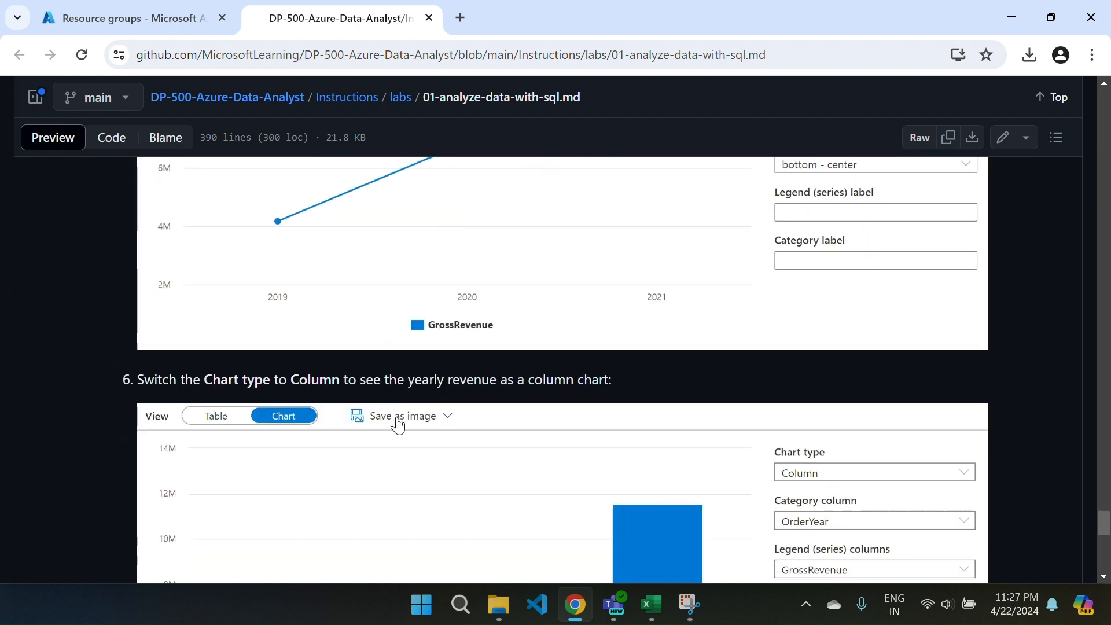
scroll(397, 425, "down", 5)
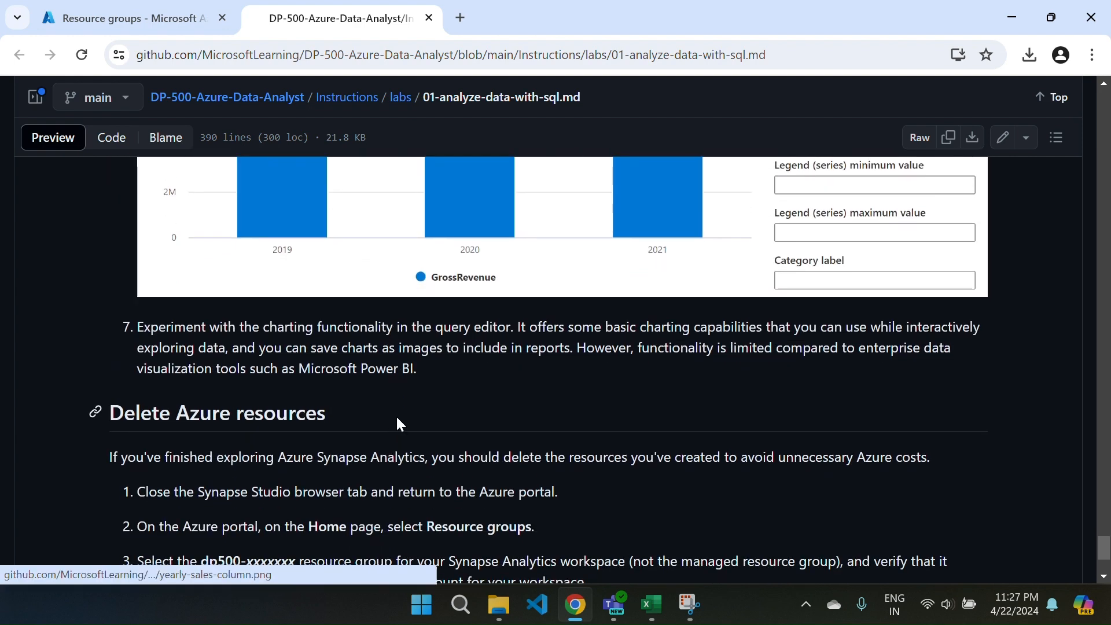
scroll(398, 424, "up", 2)
scroll(398, 424, "up", 12)
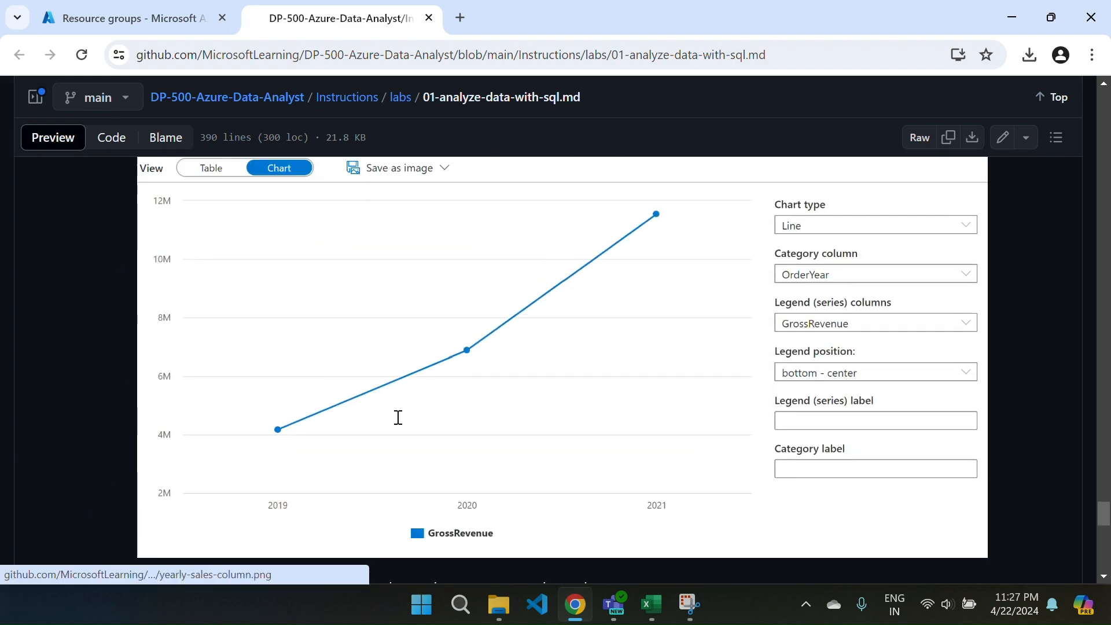
Return from the lab instructions to the Azure portal and check the setup script's progress in Cloud Shell until it finishes.
scroll(398, 426, "up", 13)
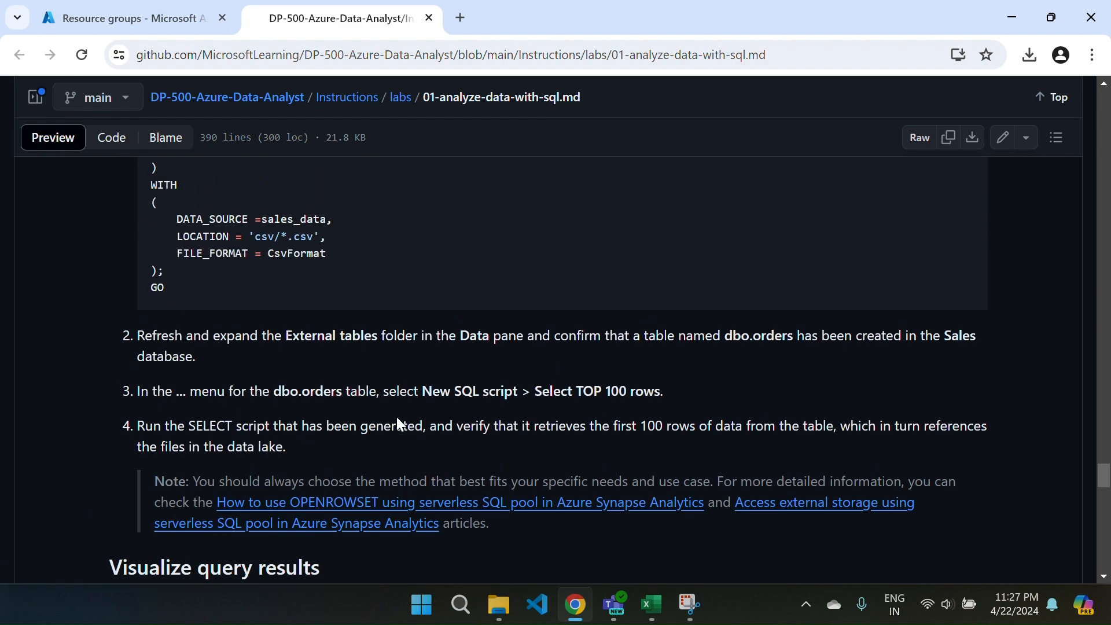
scroll(397, 417, "up", 5)
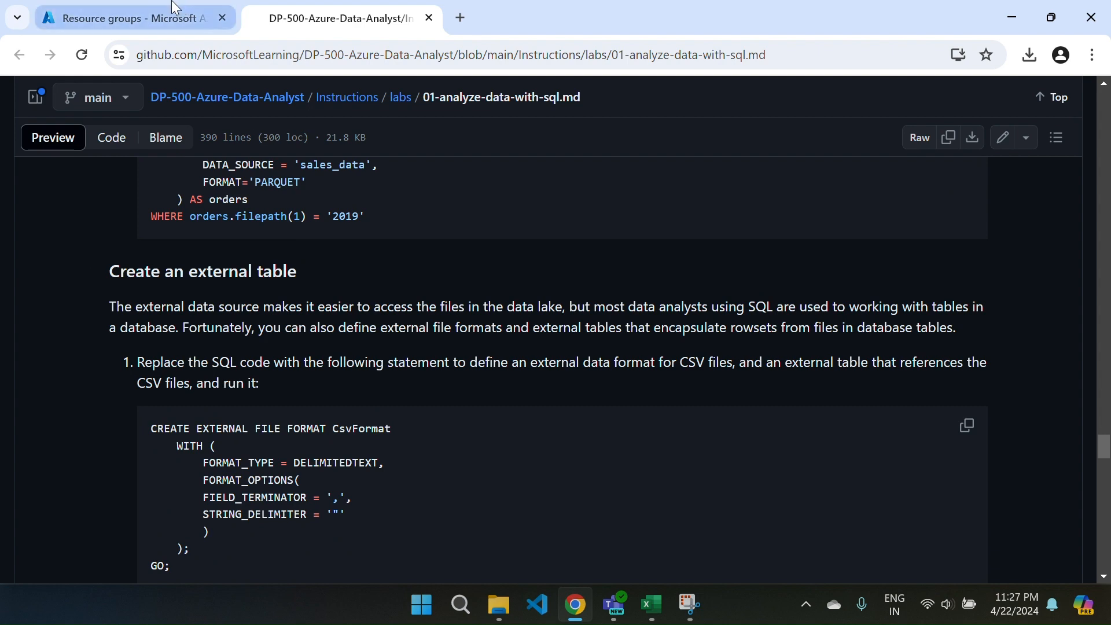
left_click(175, 9)
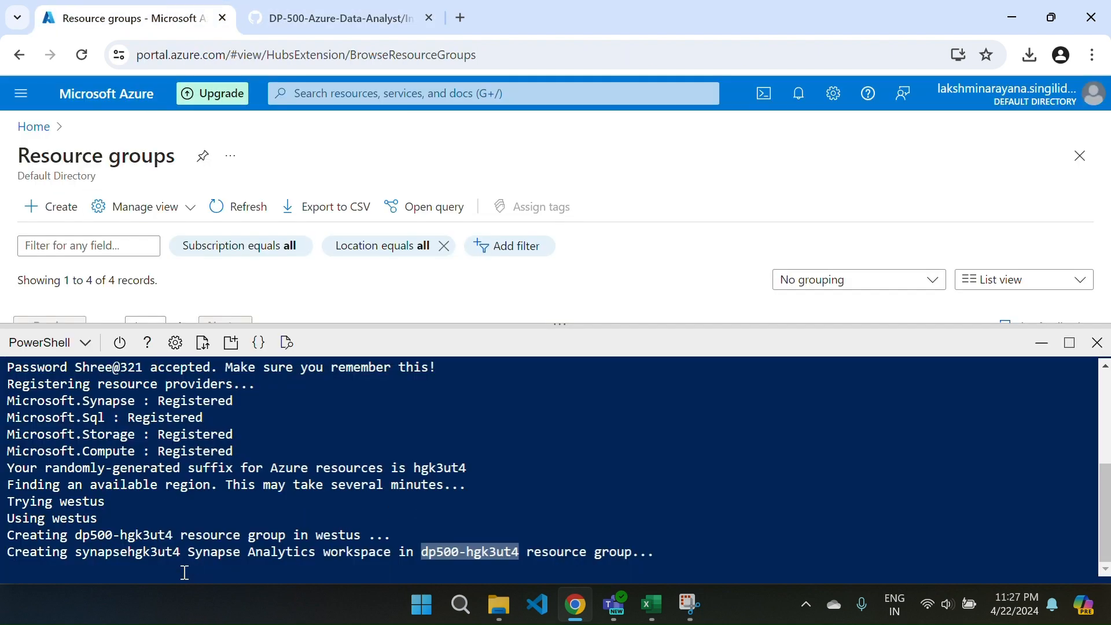
left_click(161, 573)
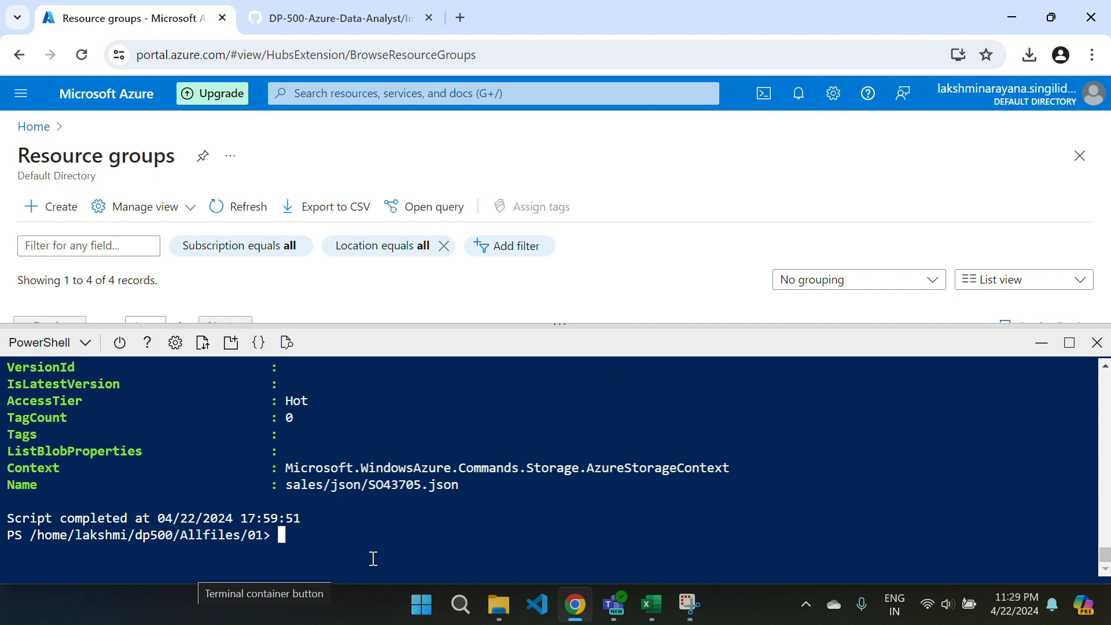
Minimize Cloud Shell, refresh the resource groups list and open the dp500-hgk3ut4 resource group.
left_click(1041, 345)
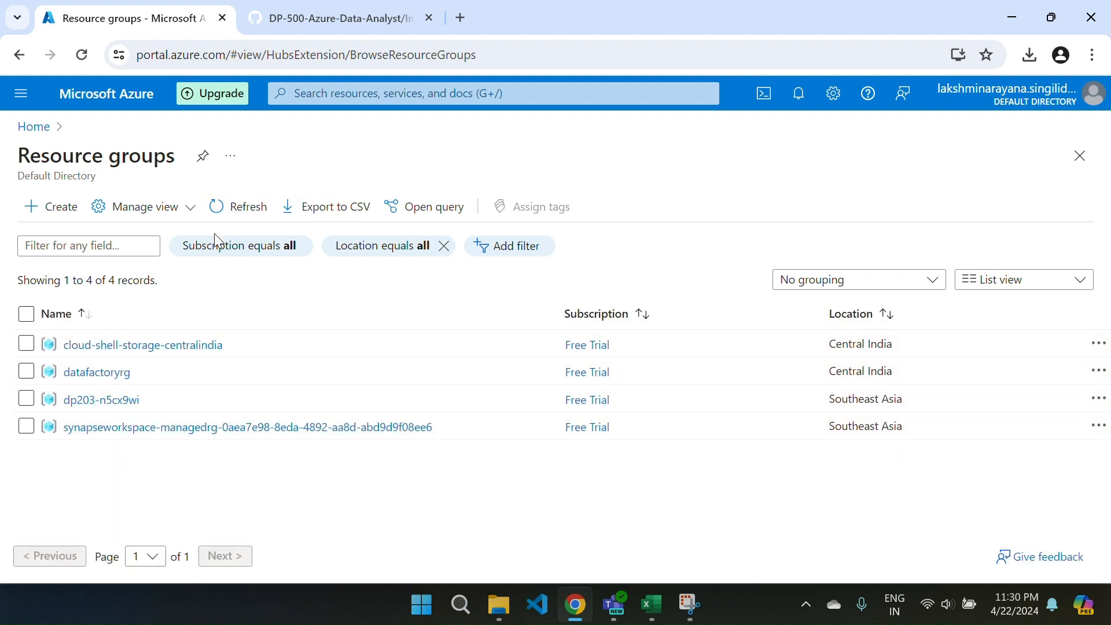
left_click(221, 207)
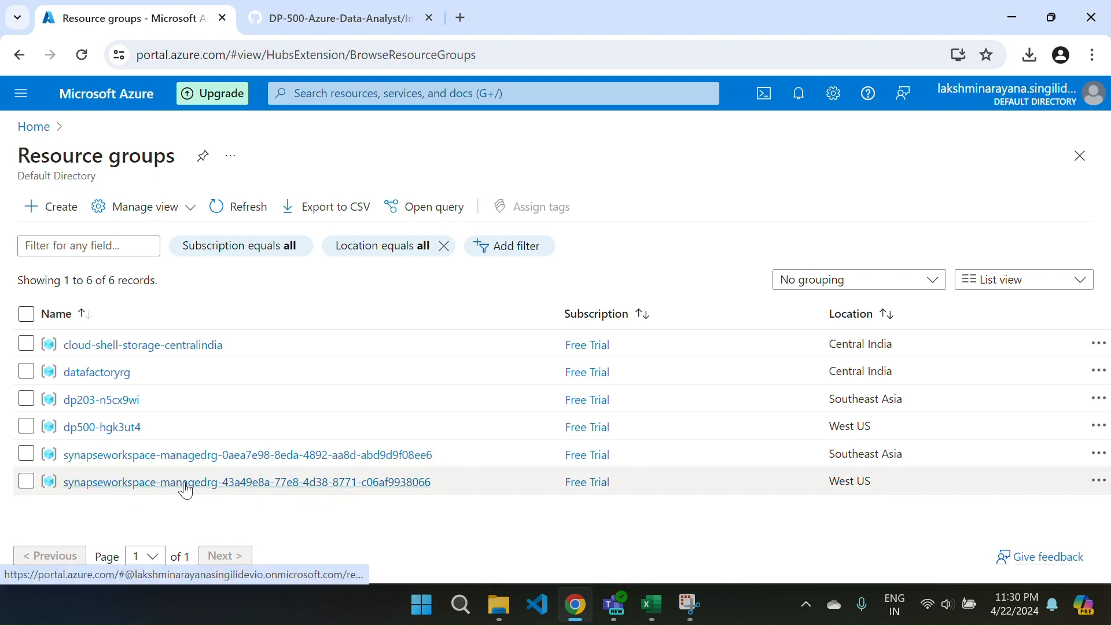
left_click(117, 431)
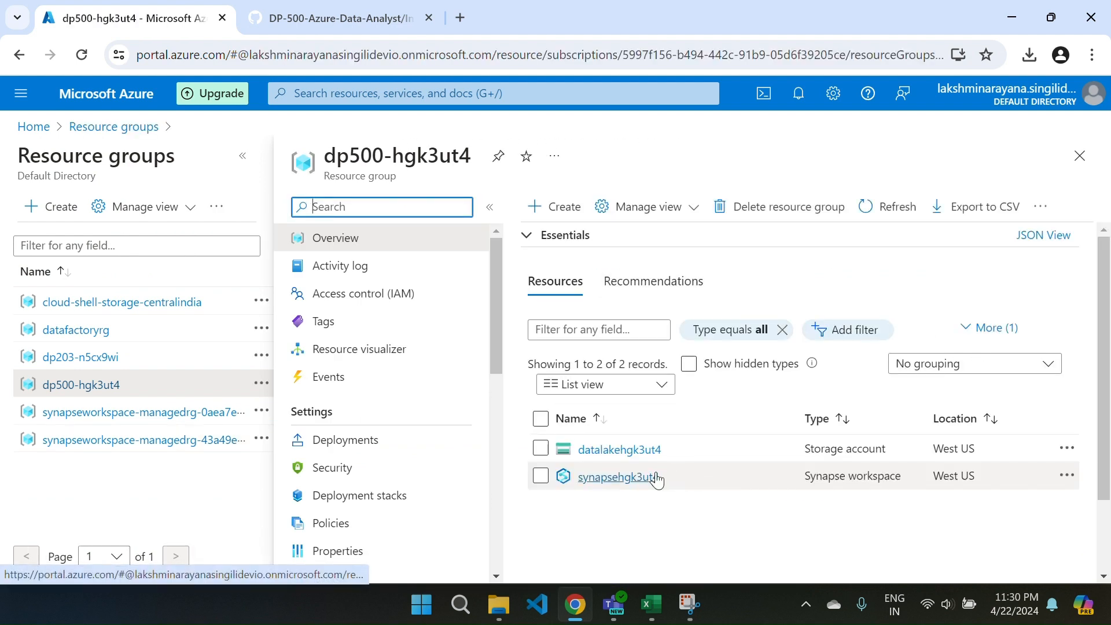
Open the datalakehgk3ut4 storage account in Storage browser and go to its files blob container.
left_click(600, 455)
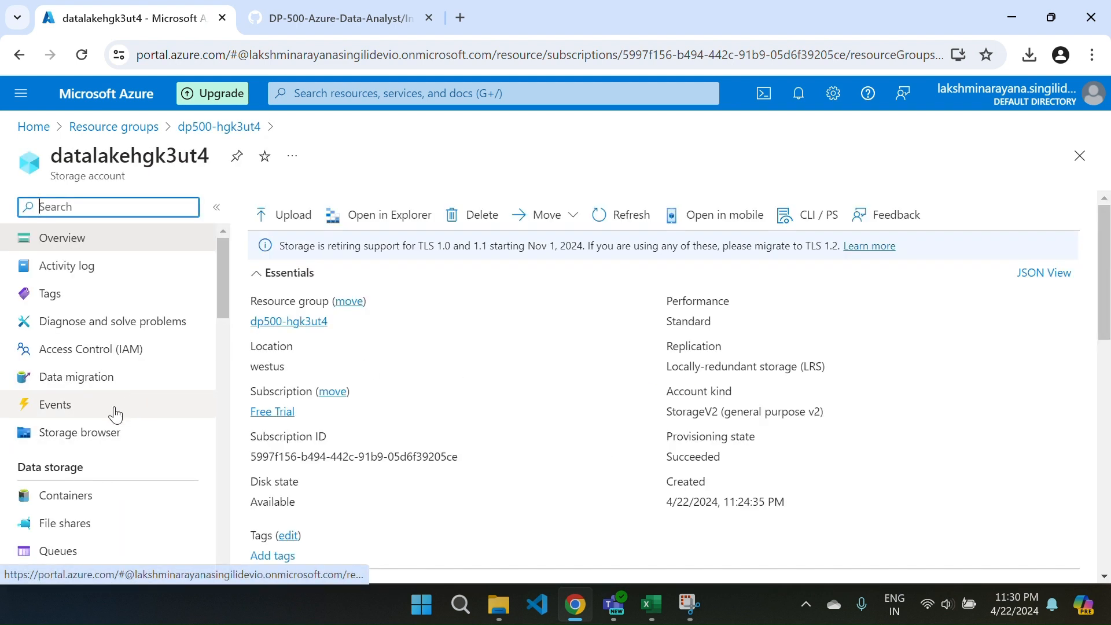
left_click(84, 439)
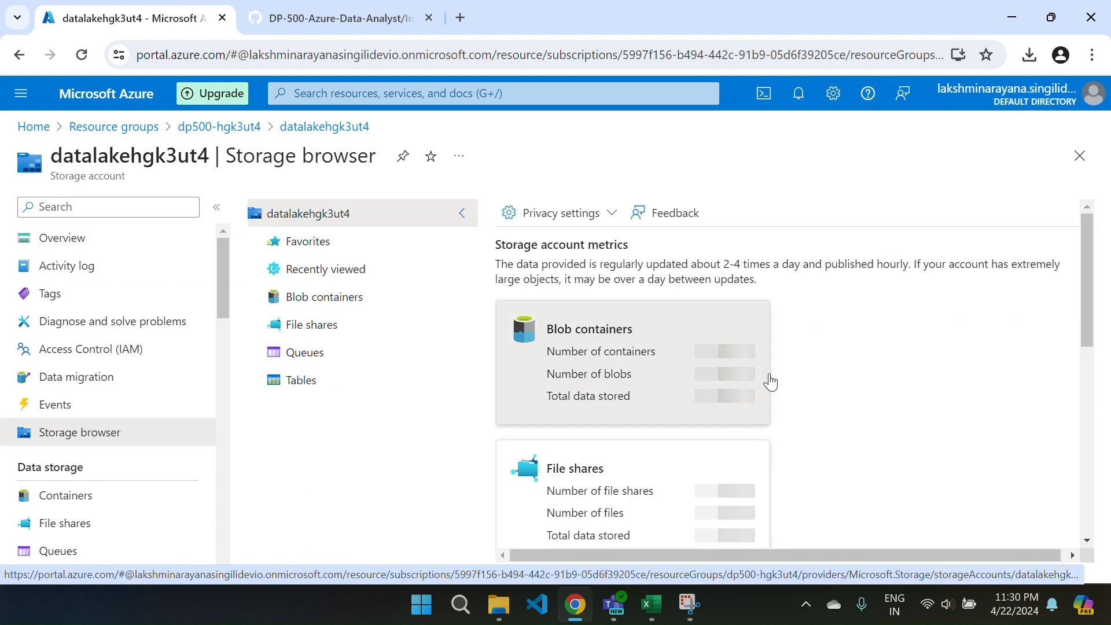
scroll(816, 442, "down", 5)
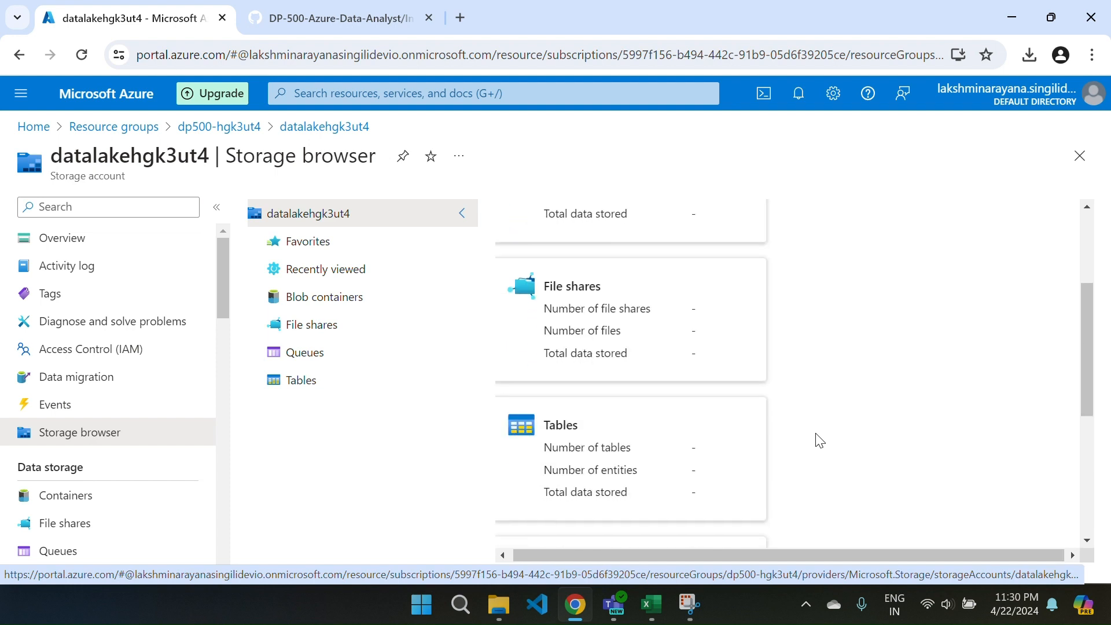
scroll(817, 441, "up", 3)
scroll(595, 340, "up", 3)
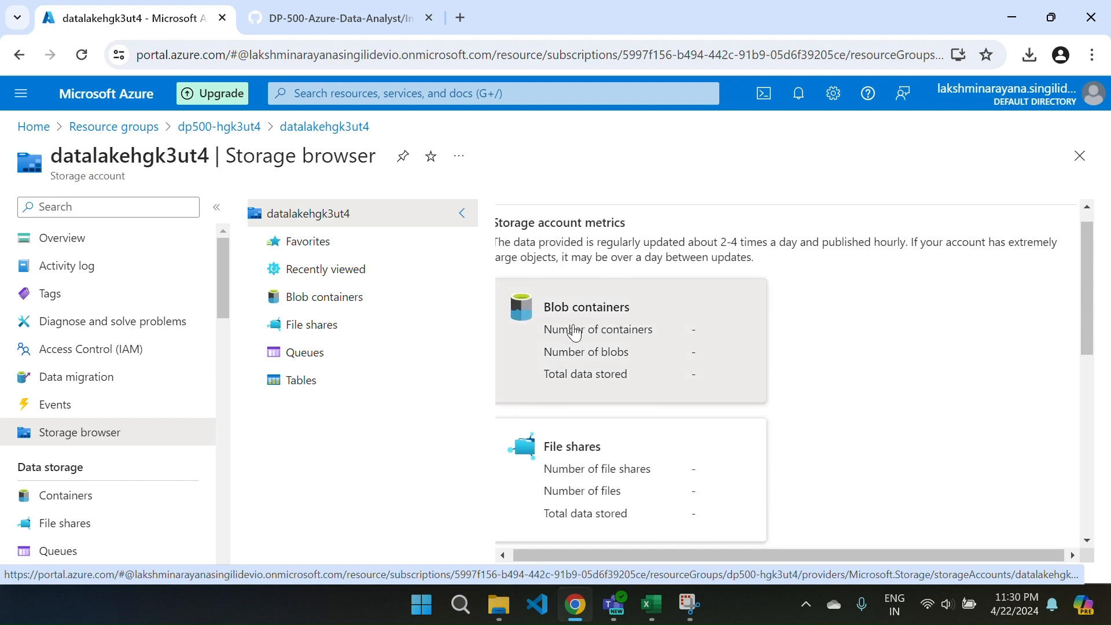
left_click(576, 331)
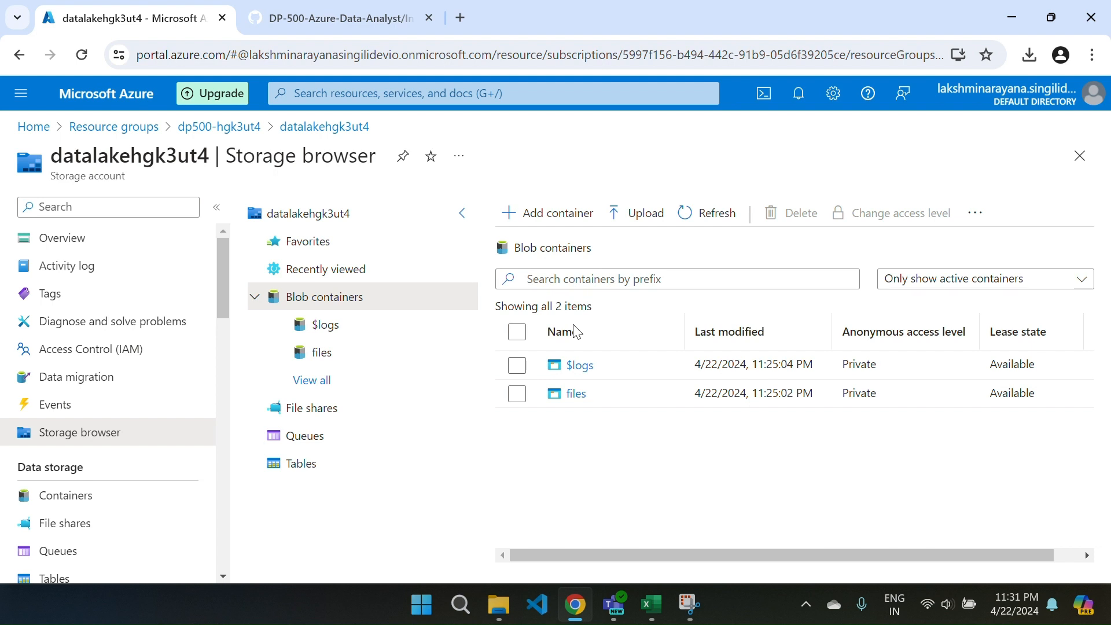
left_click(580, 393)
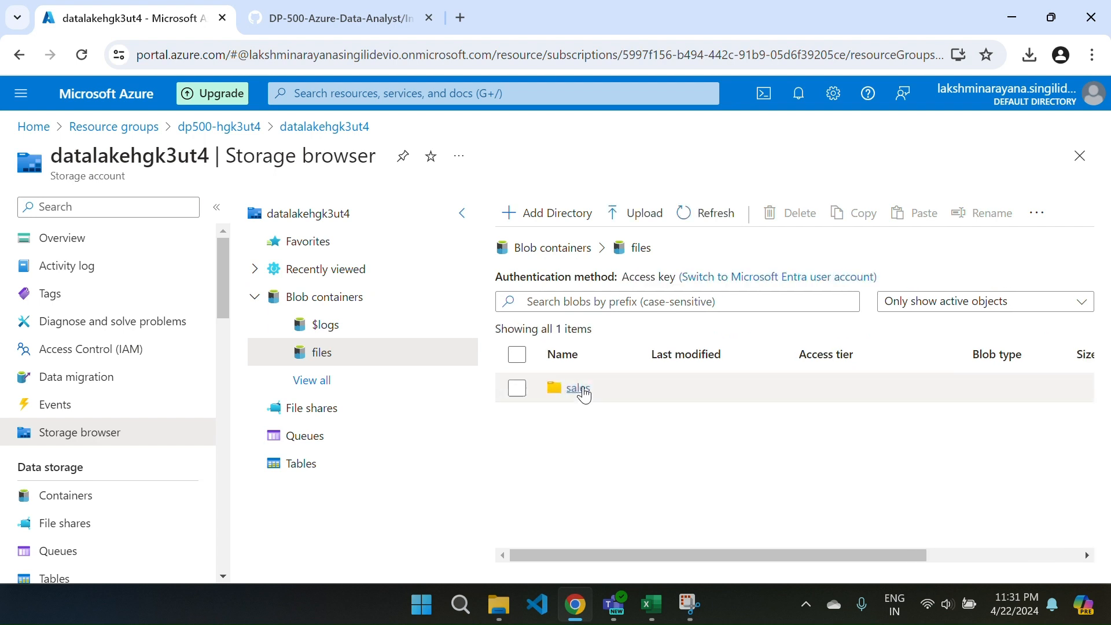
Examine the files stored in the csv and json subfolders of the sales folder.
left_click(579, 389)
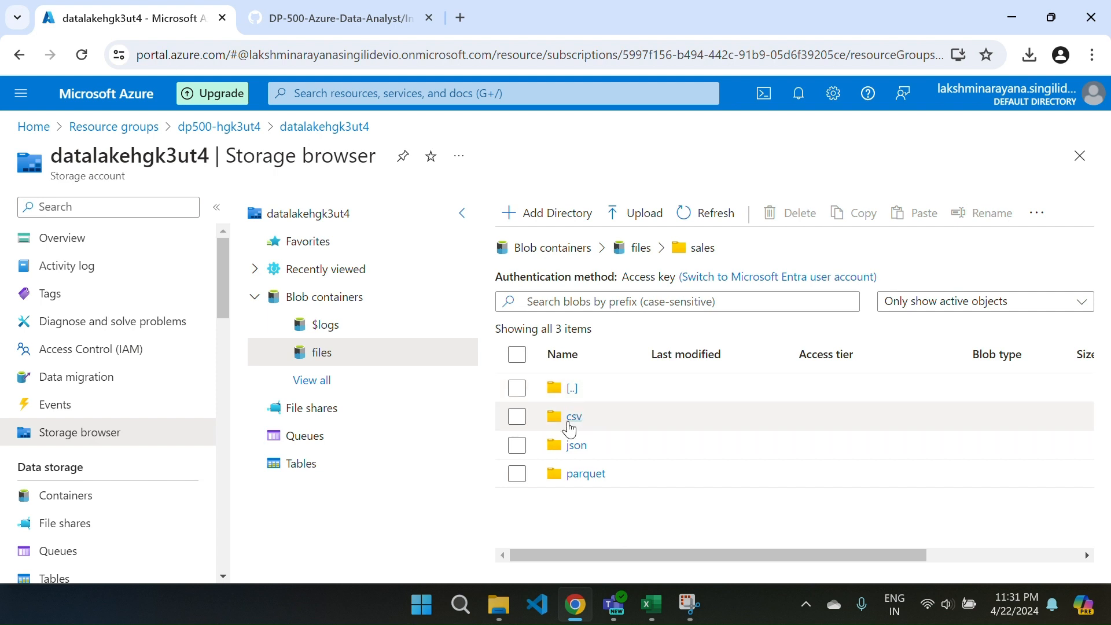
left_click(570, 418)
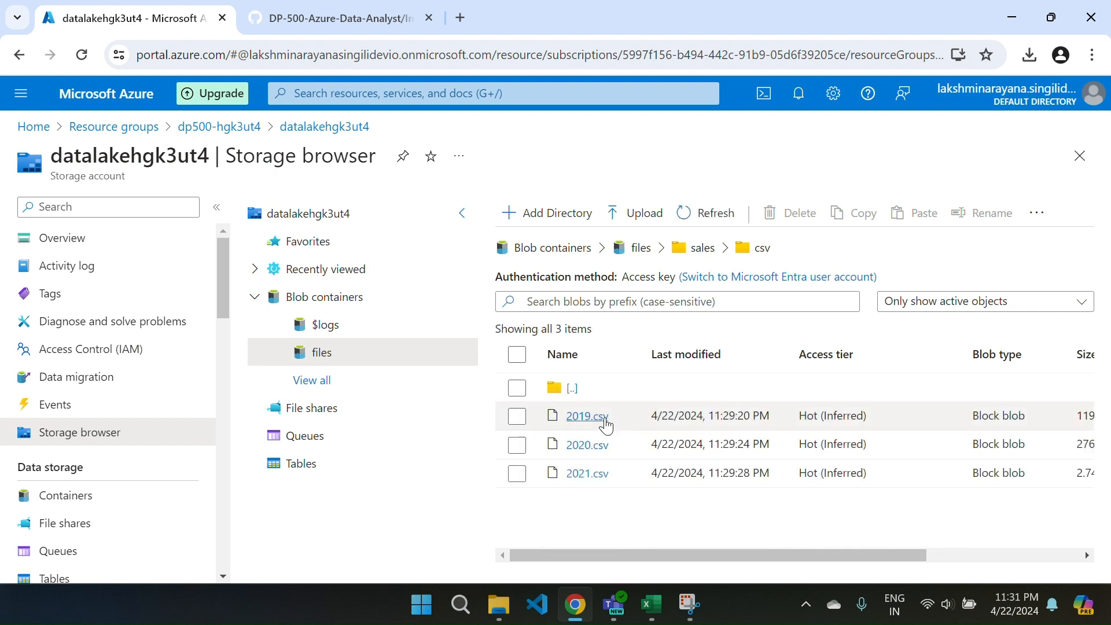
left_click(690, 254)
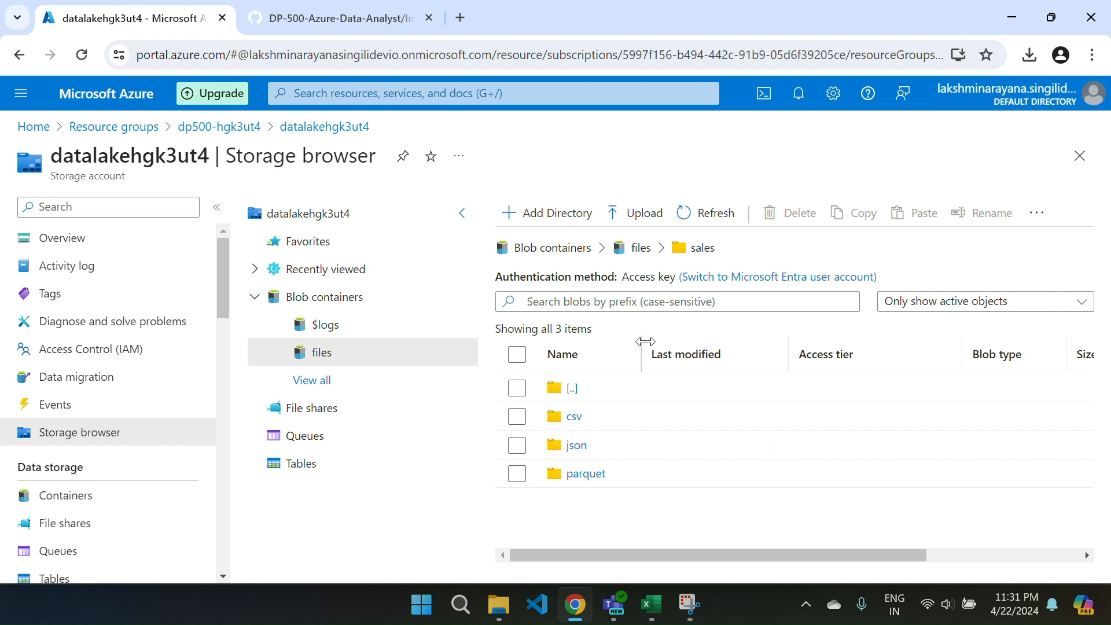
left_click(577, 447)
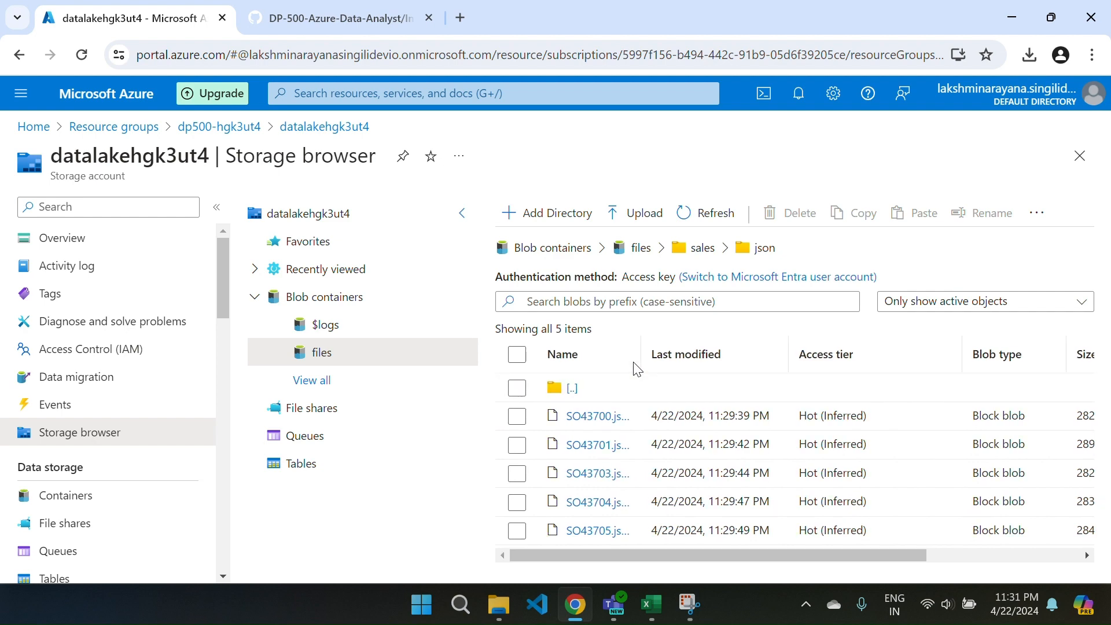
scroll(638, 369, "right", 1)
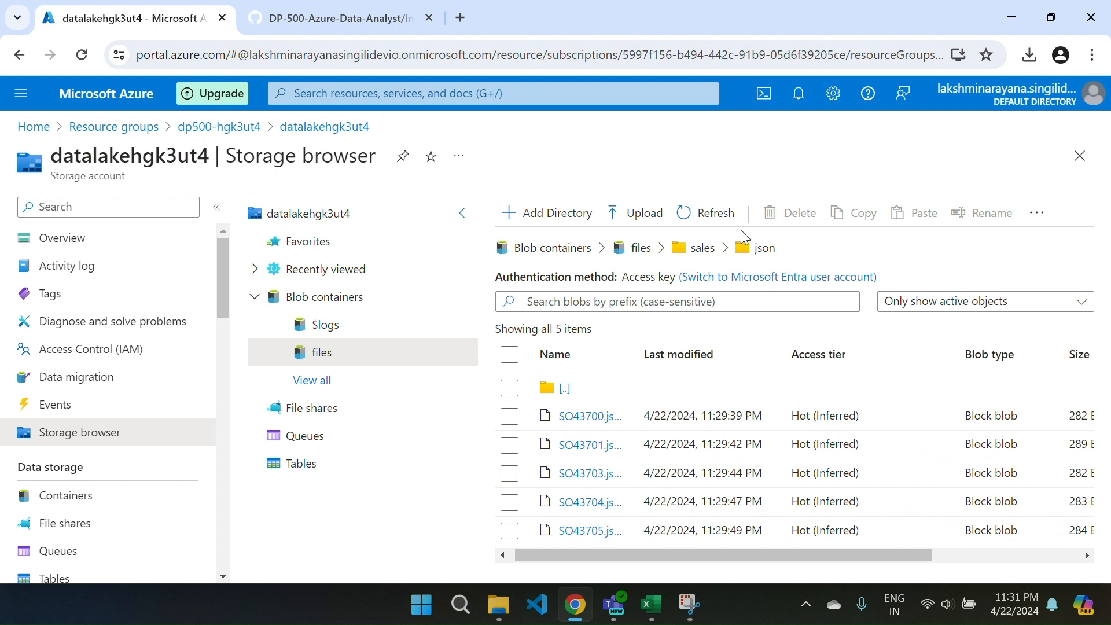
mouse_move(614, 605)
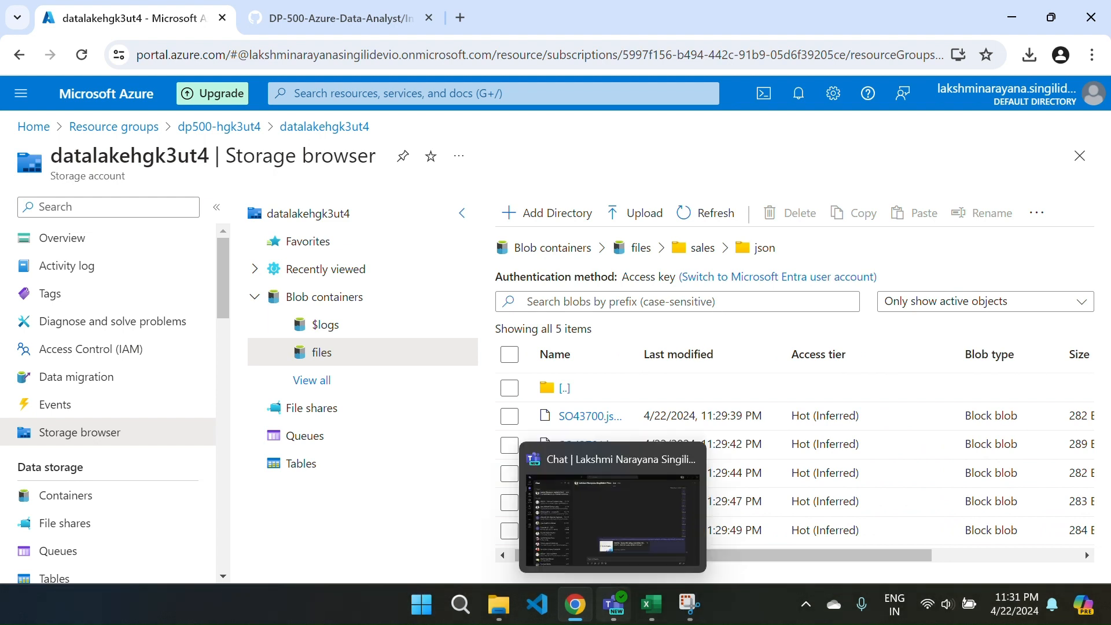
Inspect the sales/parquet folder, including its year=2019 subfolder, and return to the files container.
left_click(638, 252)
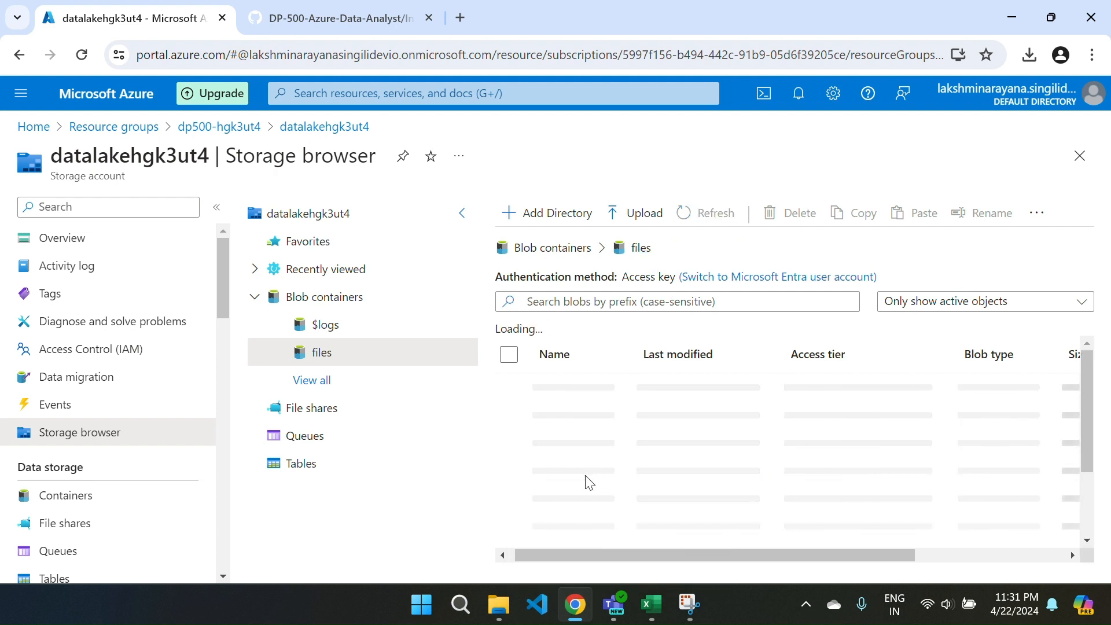
left_click(570, 388)
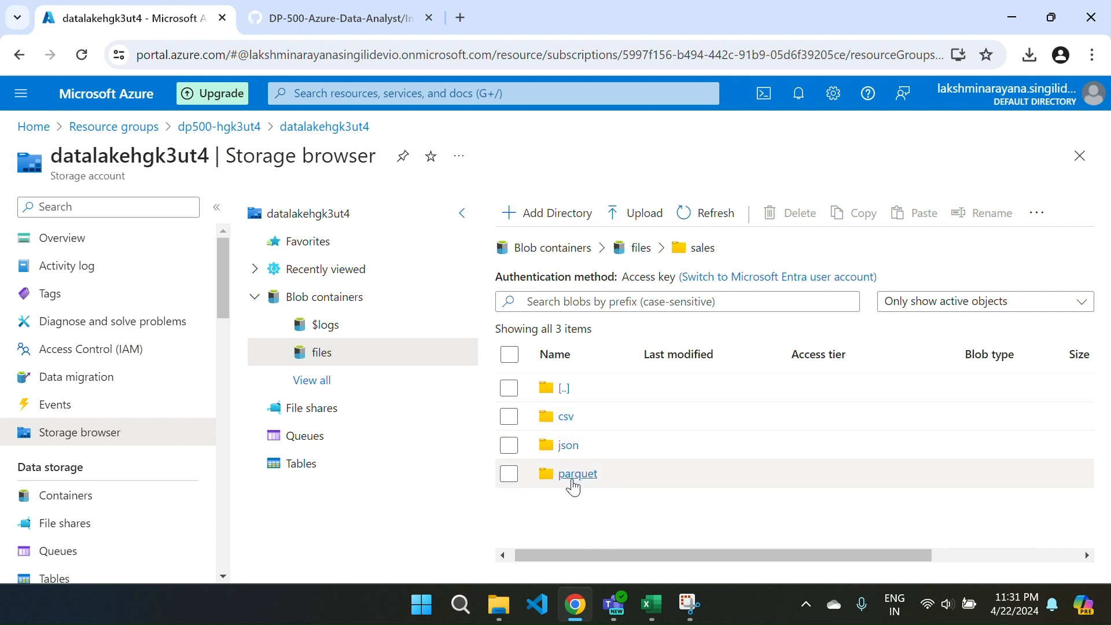
left_click(570, 476)
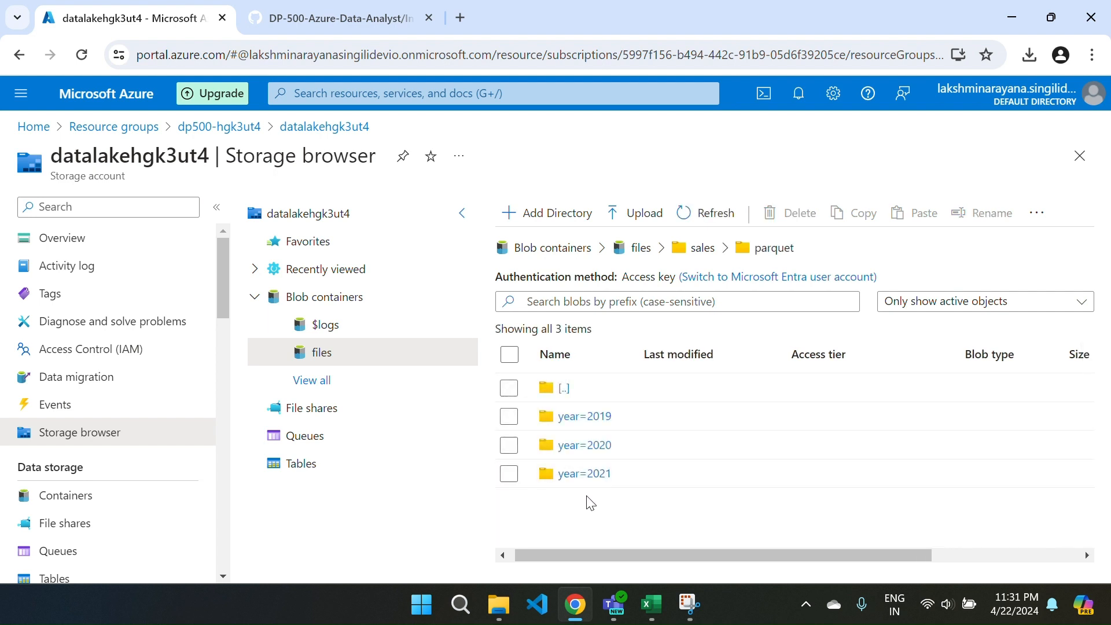
left_click(571, 419)
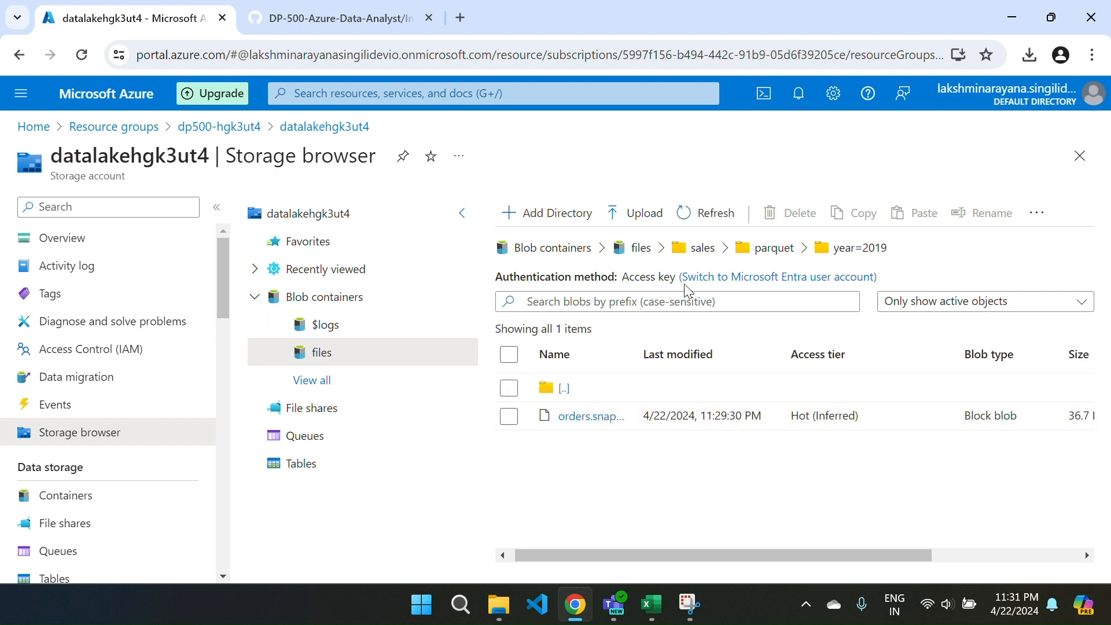
left_click(639, 249)
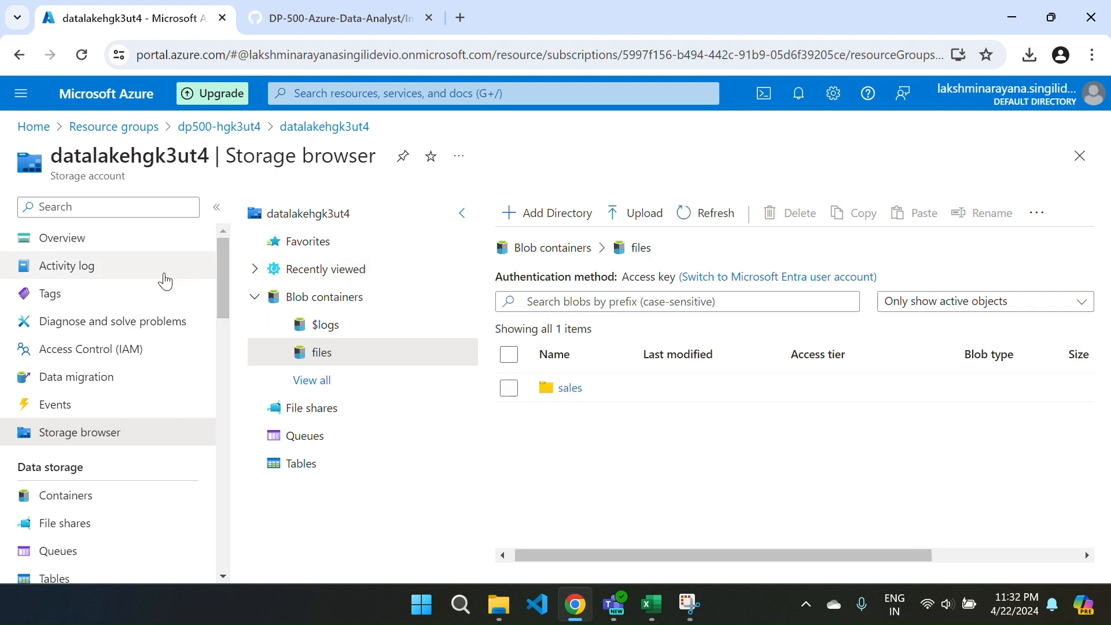
Open the synapsehgk3ut4 workspace from the dp500-hgk3ut4 resource group and launch Synapse Studio, signing in with the Outlook account.
left_click(208, 128)
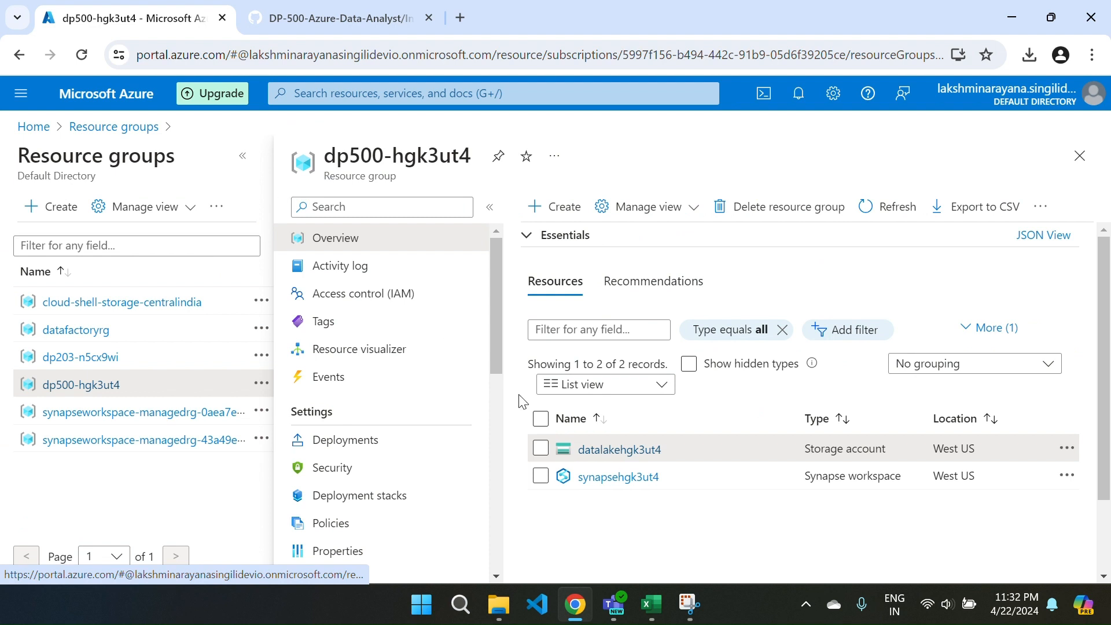
left_click(605, 477)
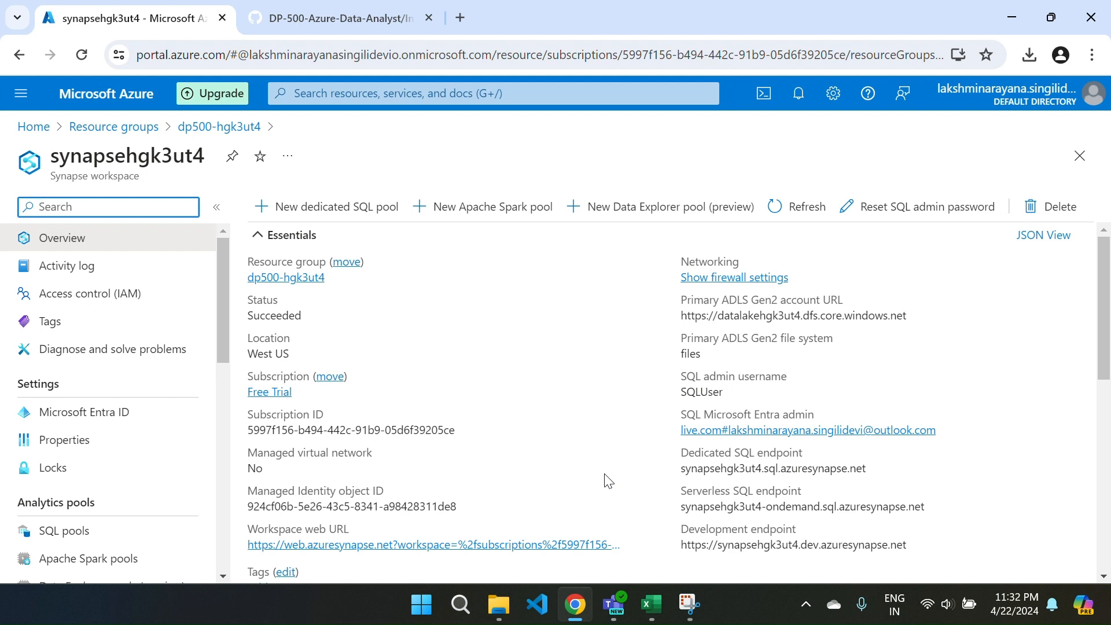
scroll(607, 480, "down", 4)
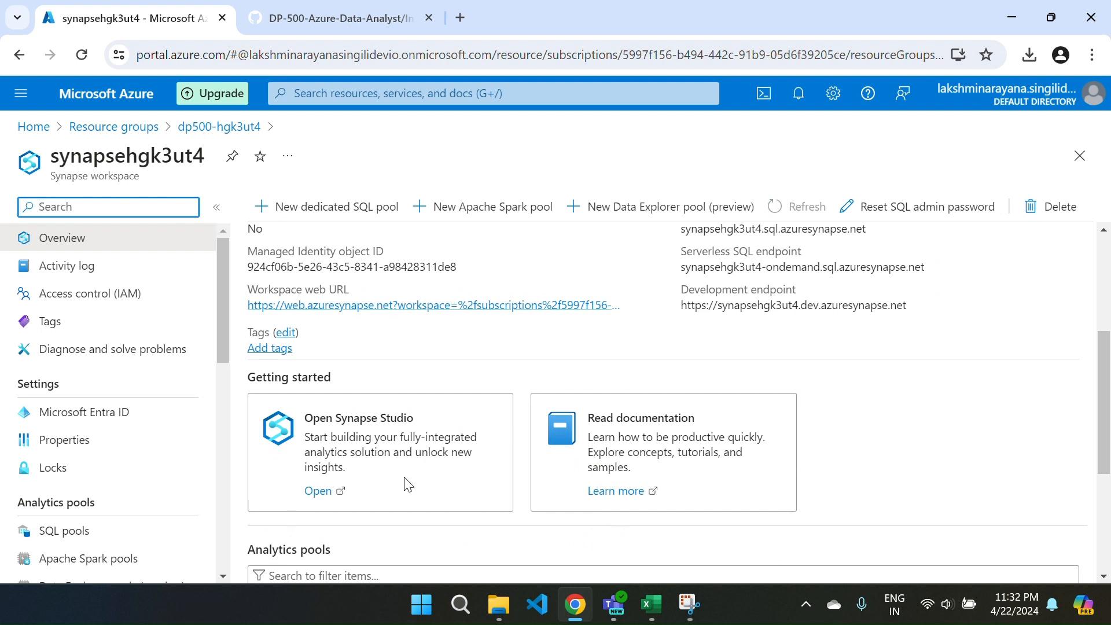
left_click(316, 491)
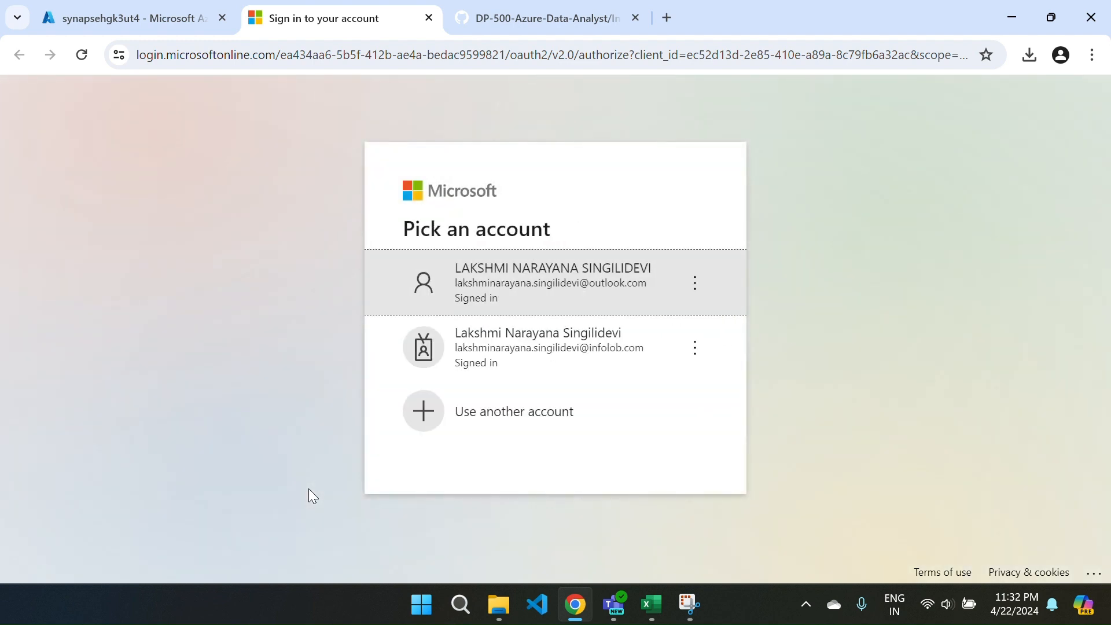
left_click(489, 283)
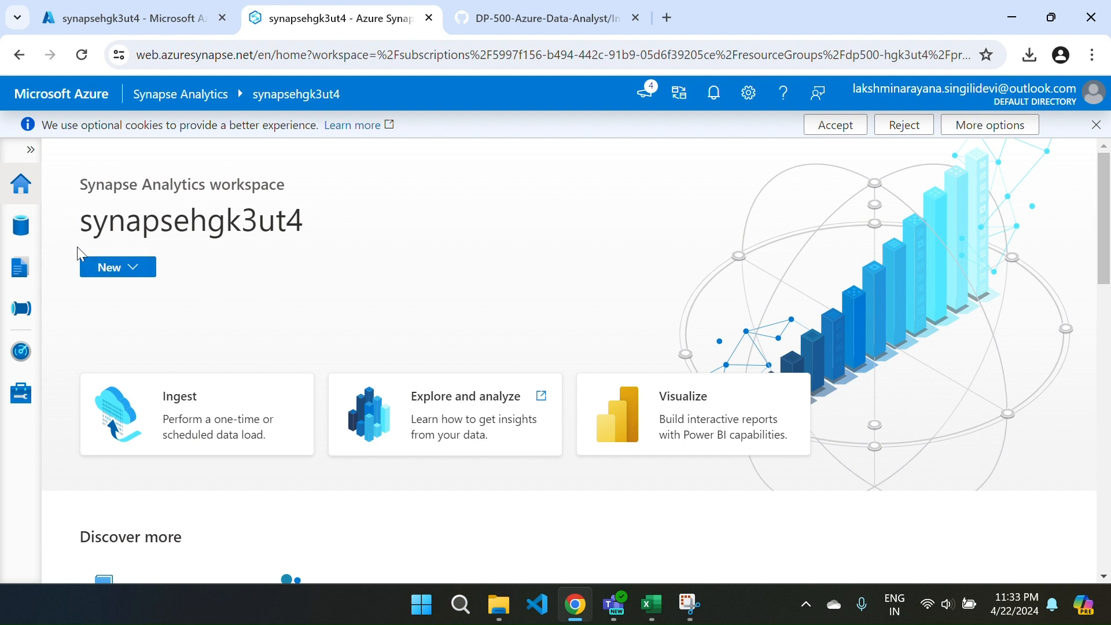
In Synapse Studio's linked data, expand Azure Data Lake Storage Gen2 and synapsehgk3ut4, and open the files (Primary) container.
left_click(33, 224)
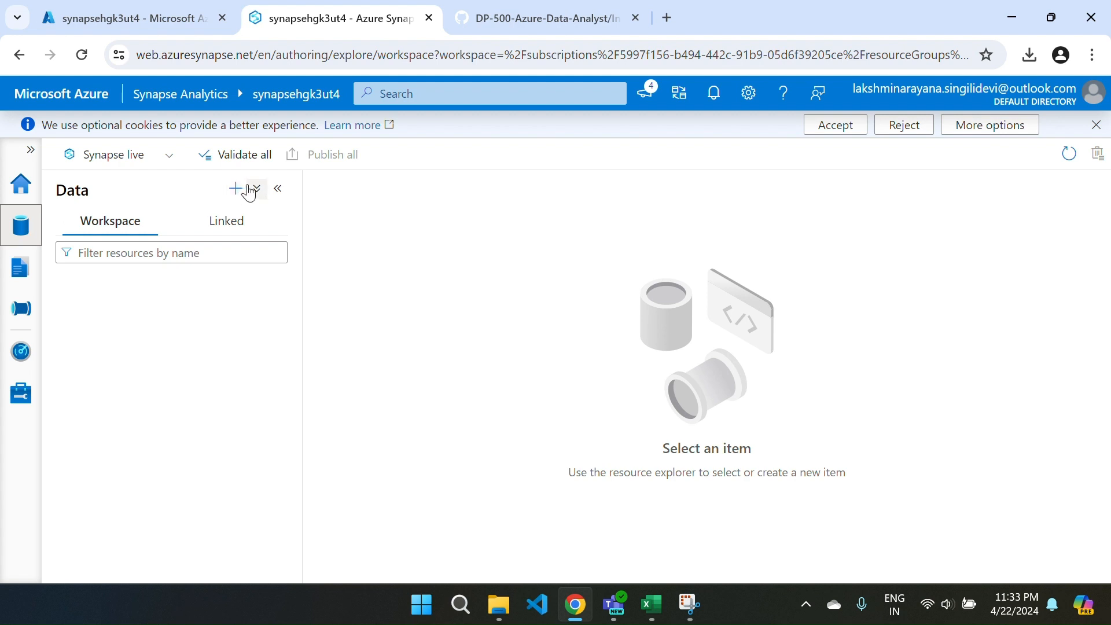
left_click(128, 223)
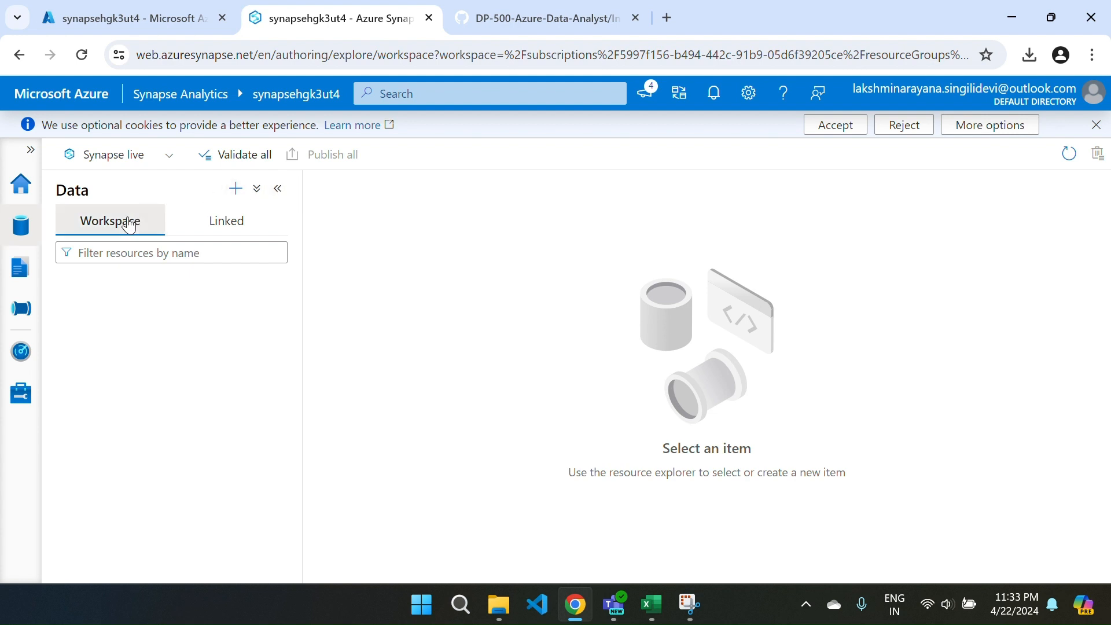
left_click(219, 227)
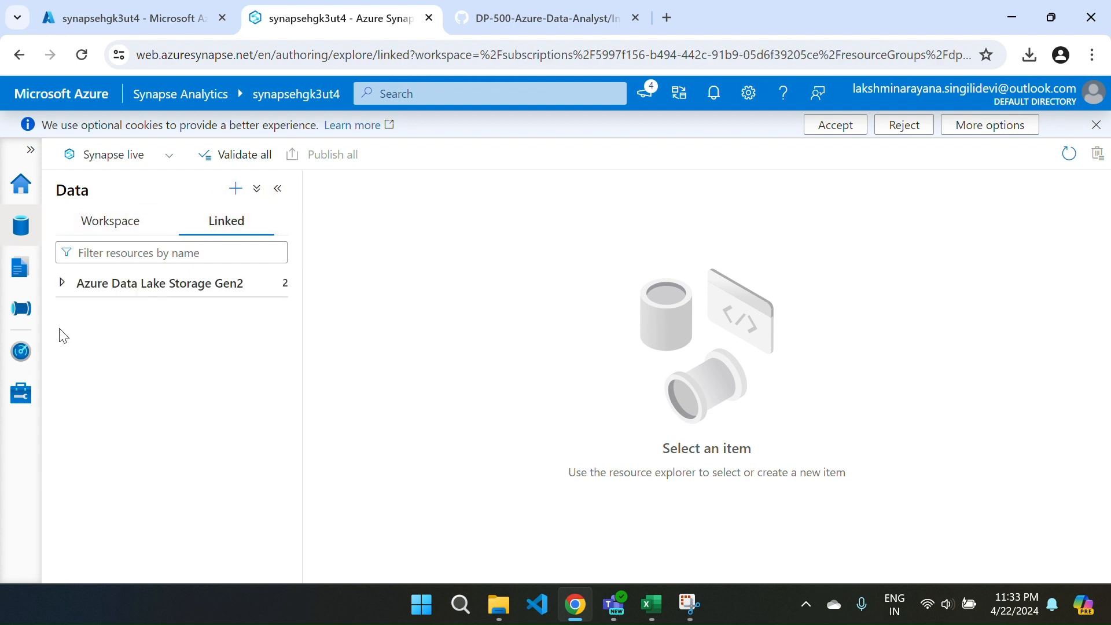
left_click(62, 283)
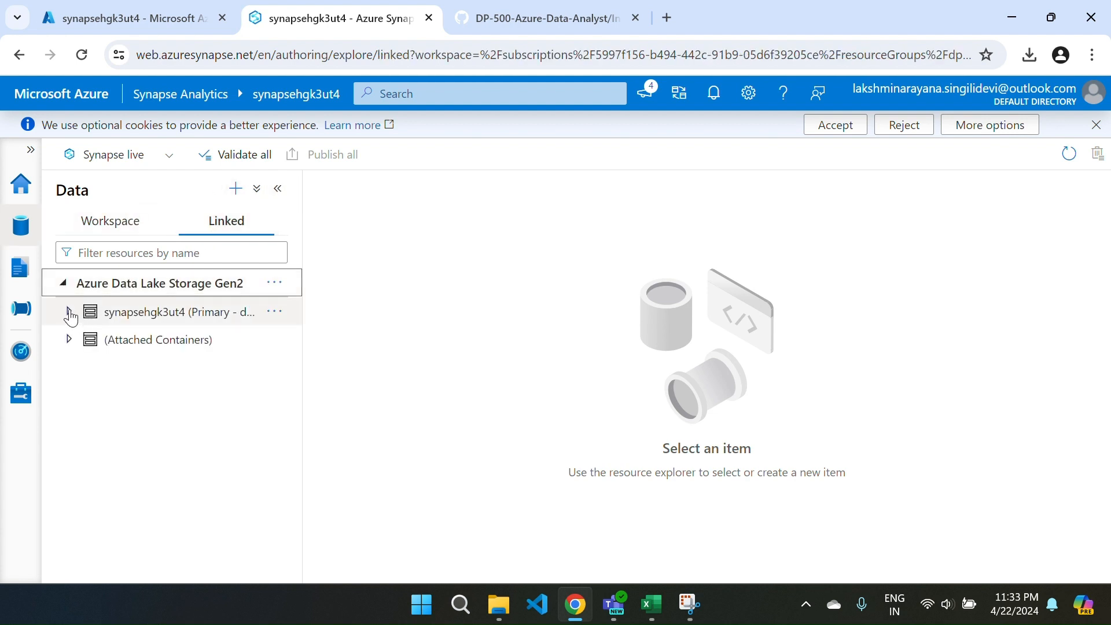
left_click(67, 313)
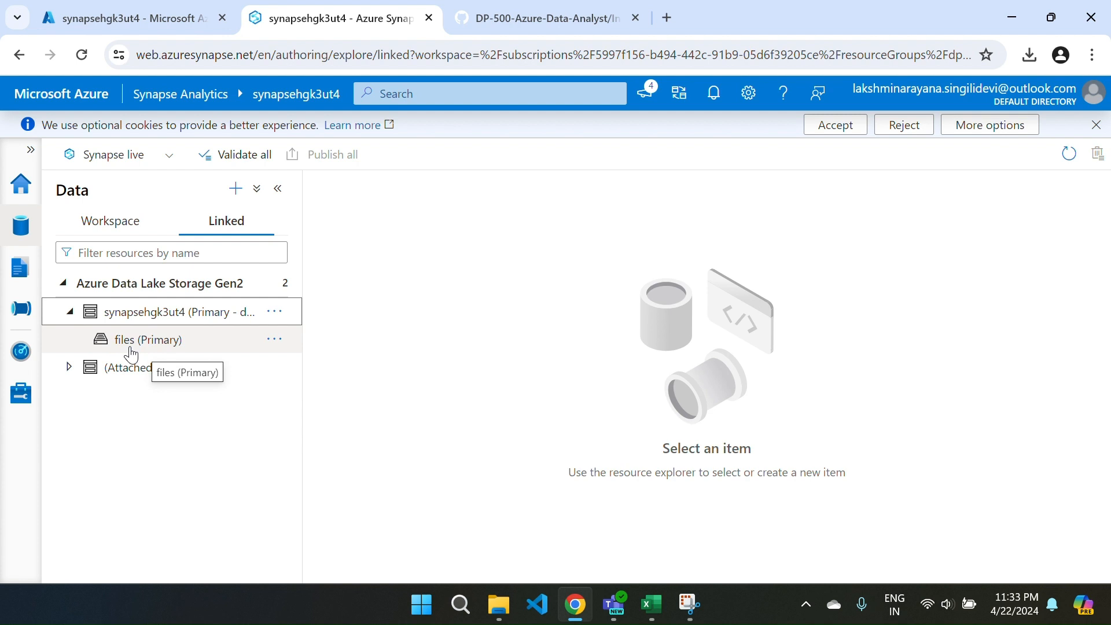
left_click(131, 354)
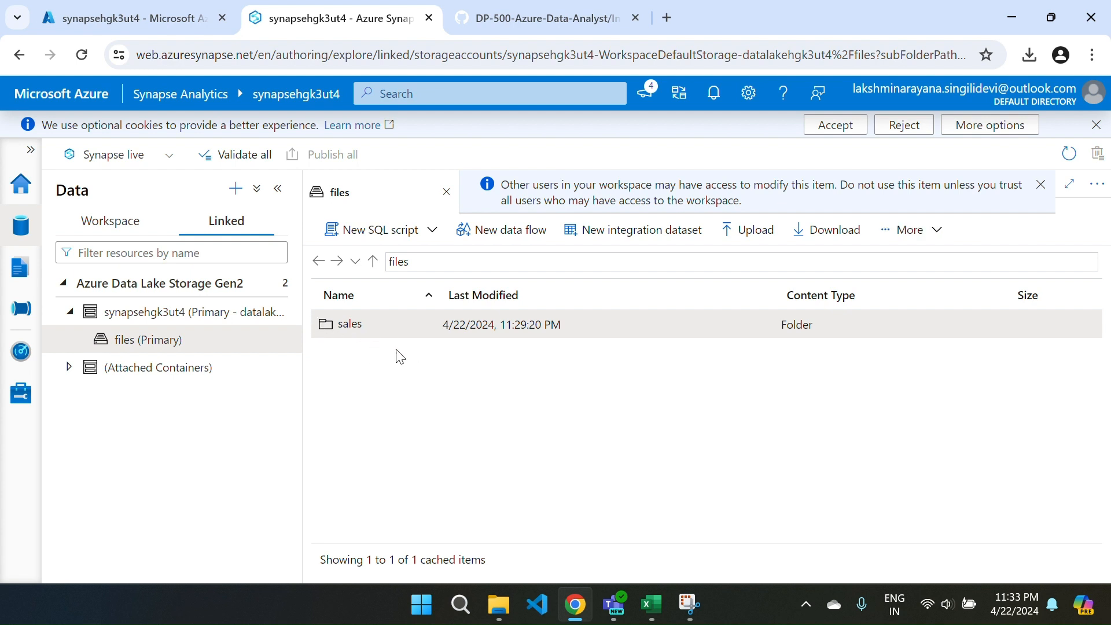
Open the sales/csv folder and preview the contents of 2019.csv, closing the preview when done.
double_click(356, 332)
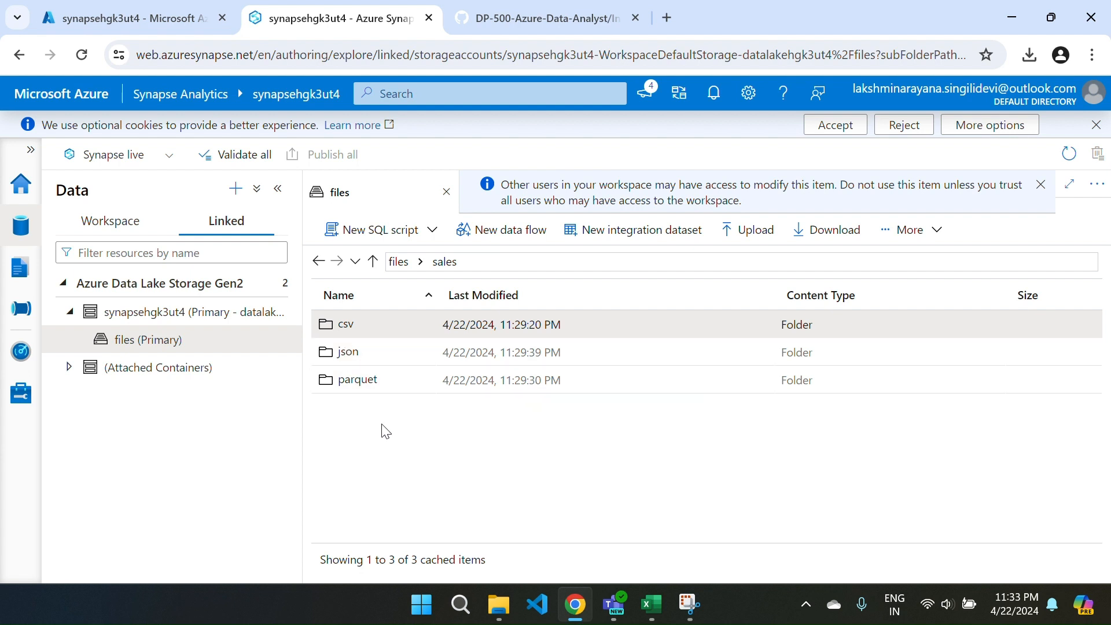
double_click(342, 316)
right_click(386, 334)
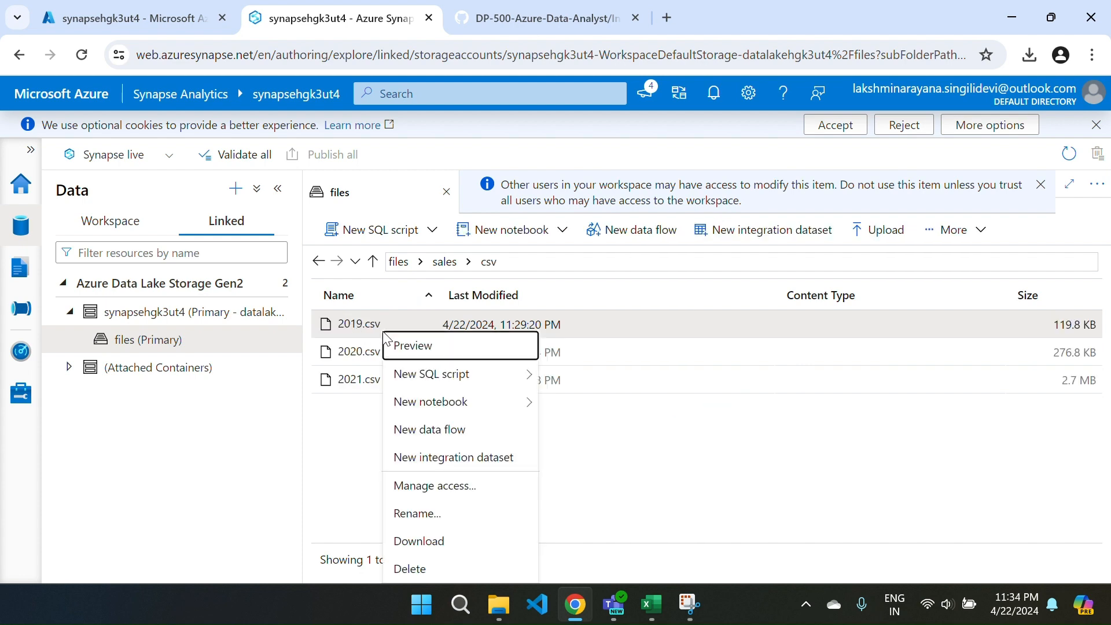
left_click(410, 349)
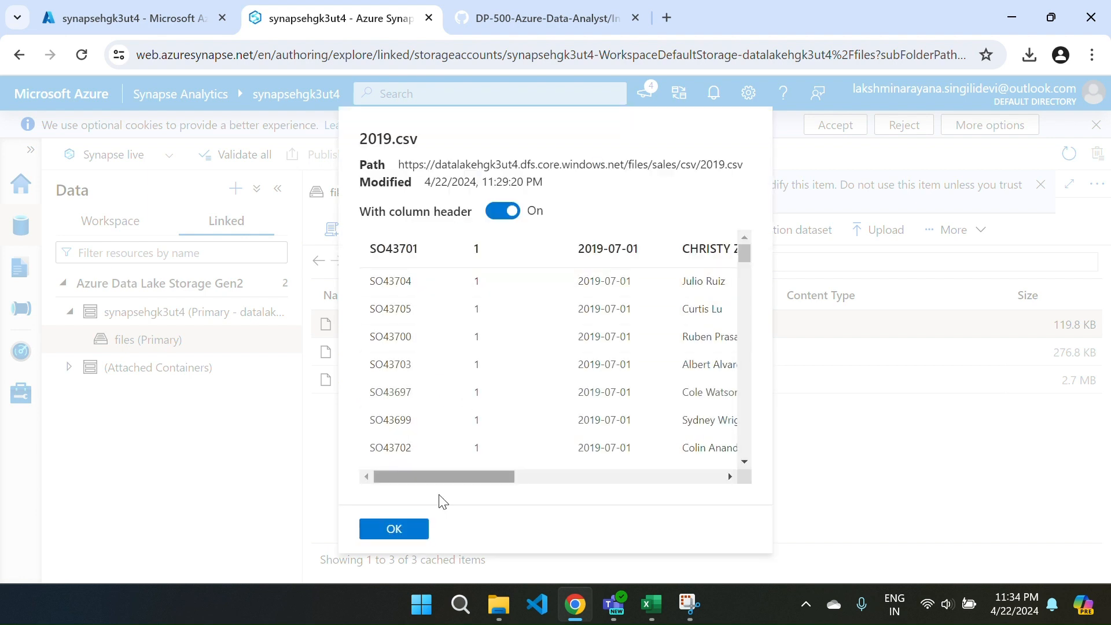
left_click(397, 528)
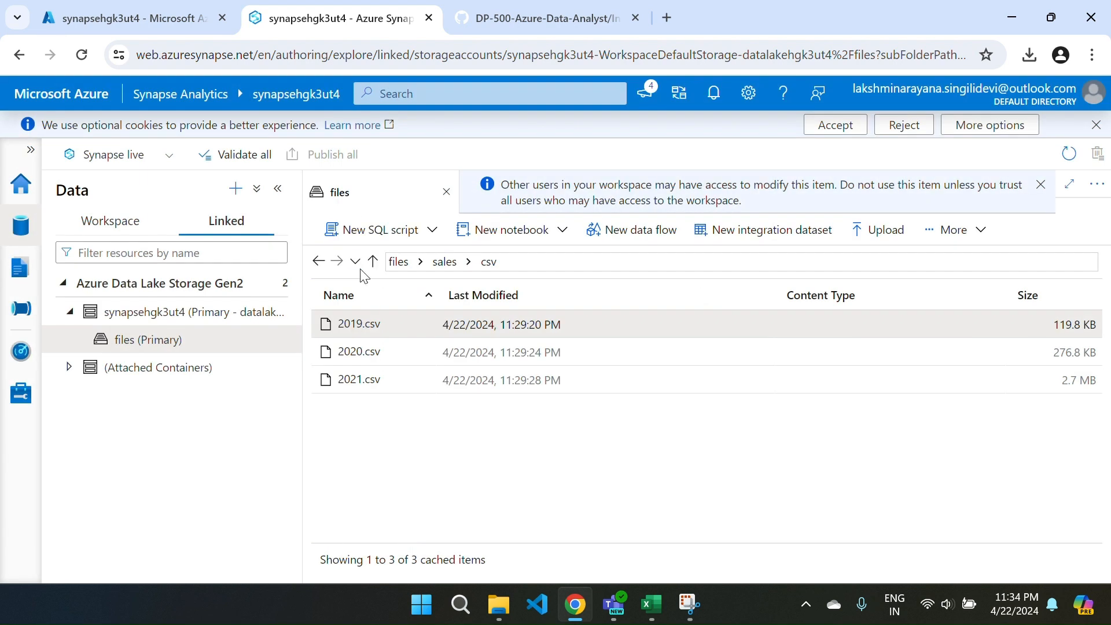
Open the sales/json folder and preview the contents of its first JSON file, closing the preview when done.
left_click(373, 261)
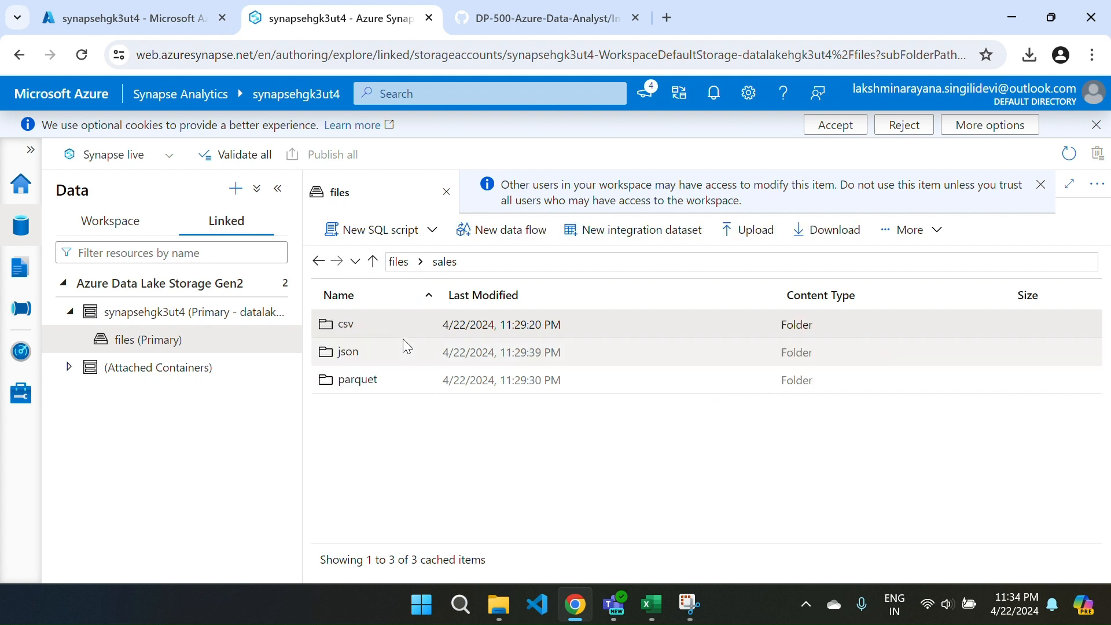
right_click(360, 362)
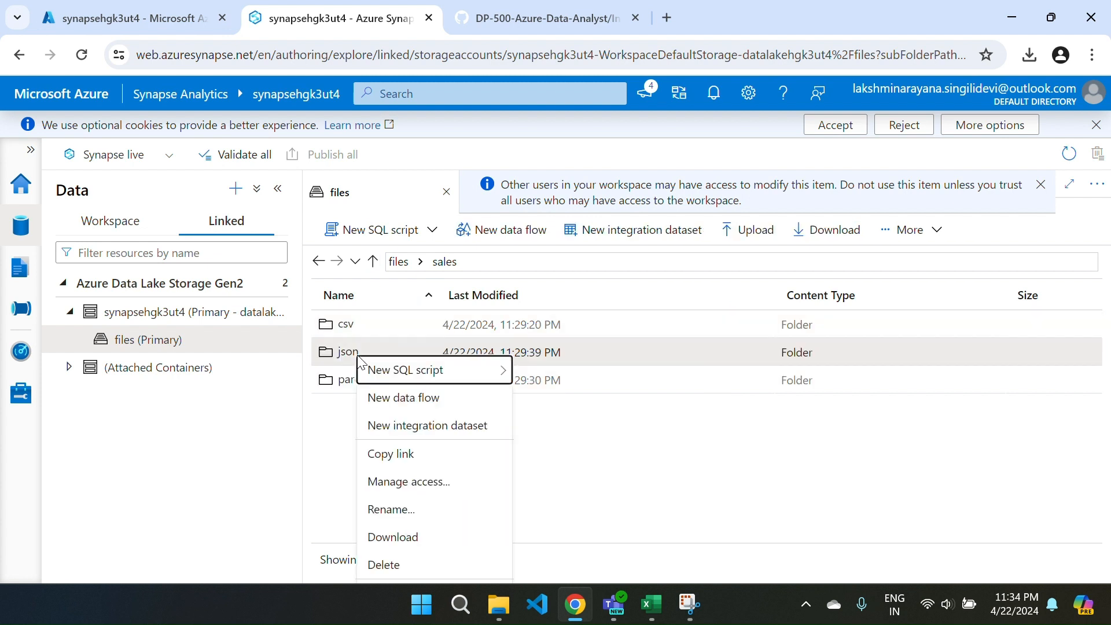
left_click(346, 361)
double_click(345, 360)
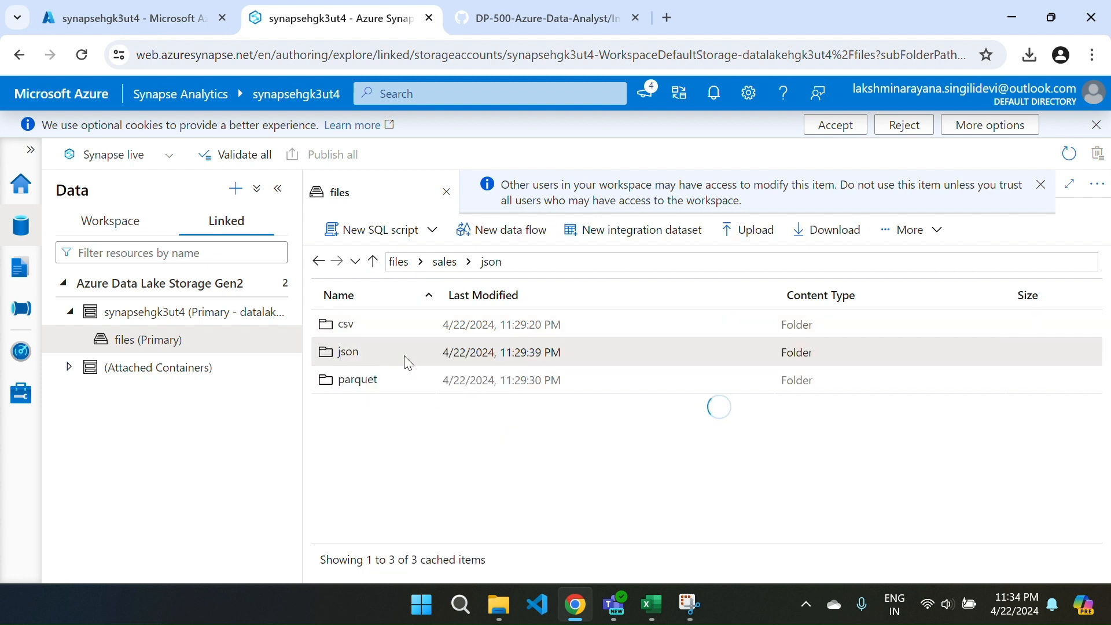
right_click(373, 330)
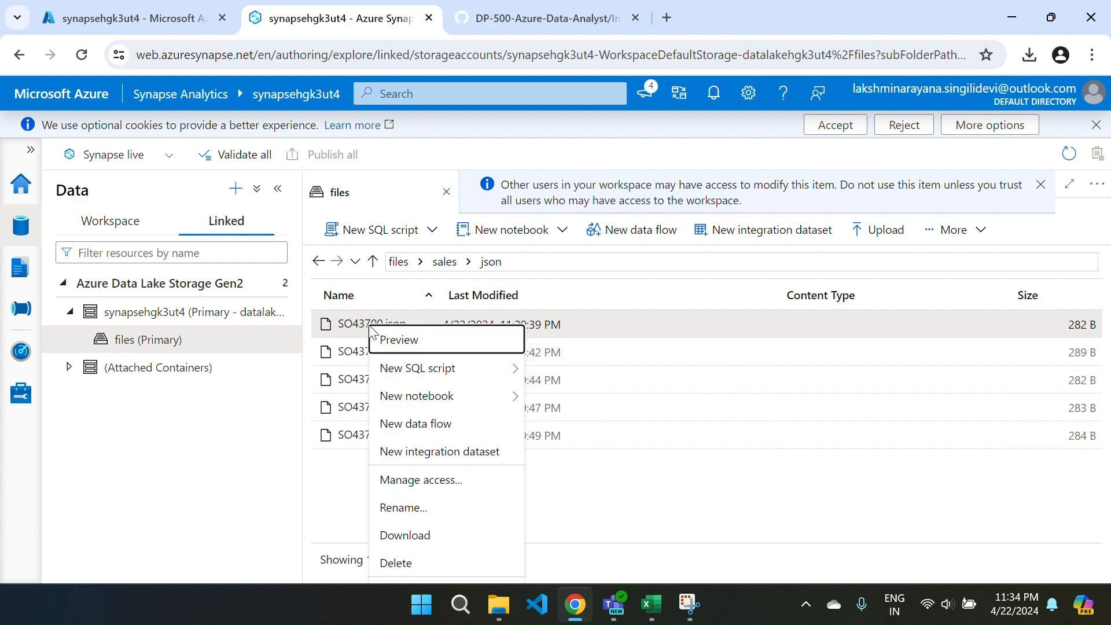
left_click(400, 342)
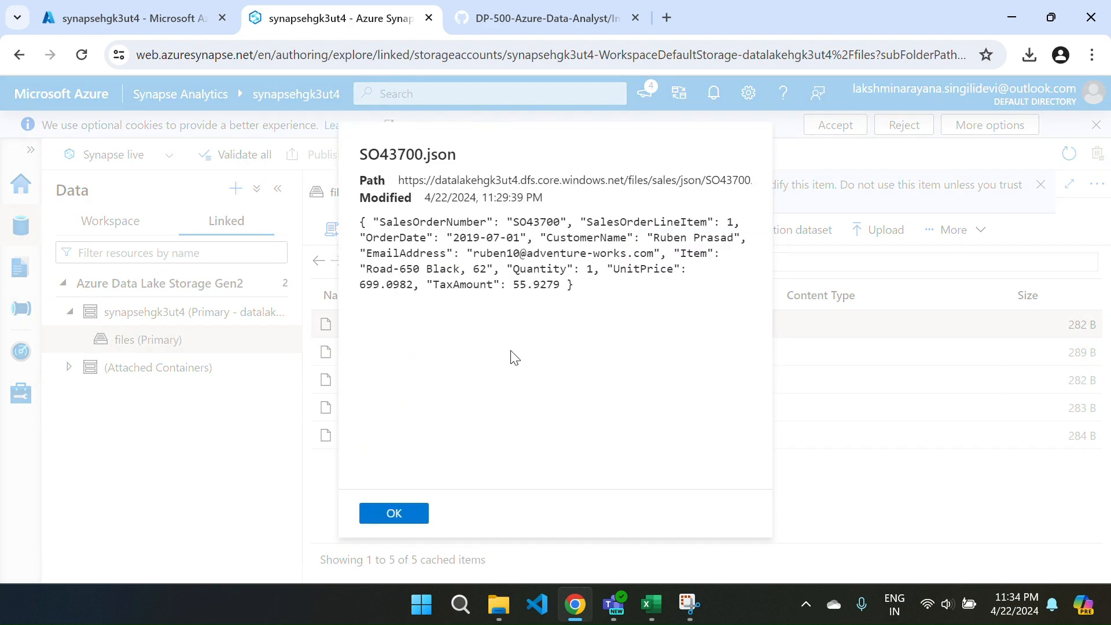
double_click(511, 351)
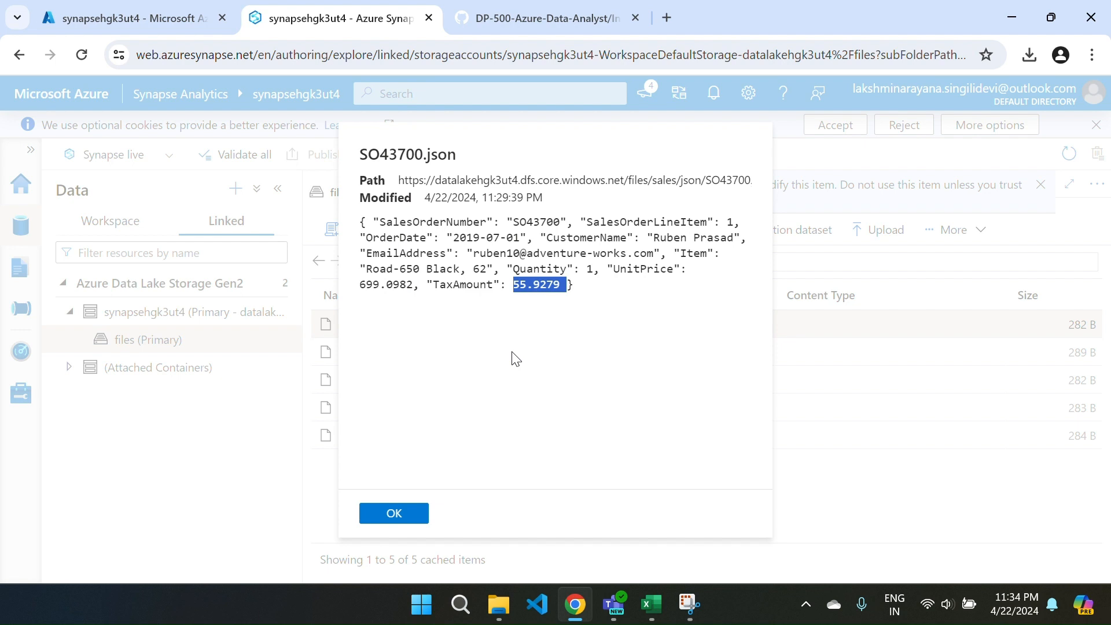
left_click(393, 514)
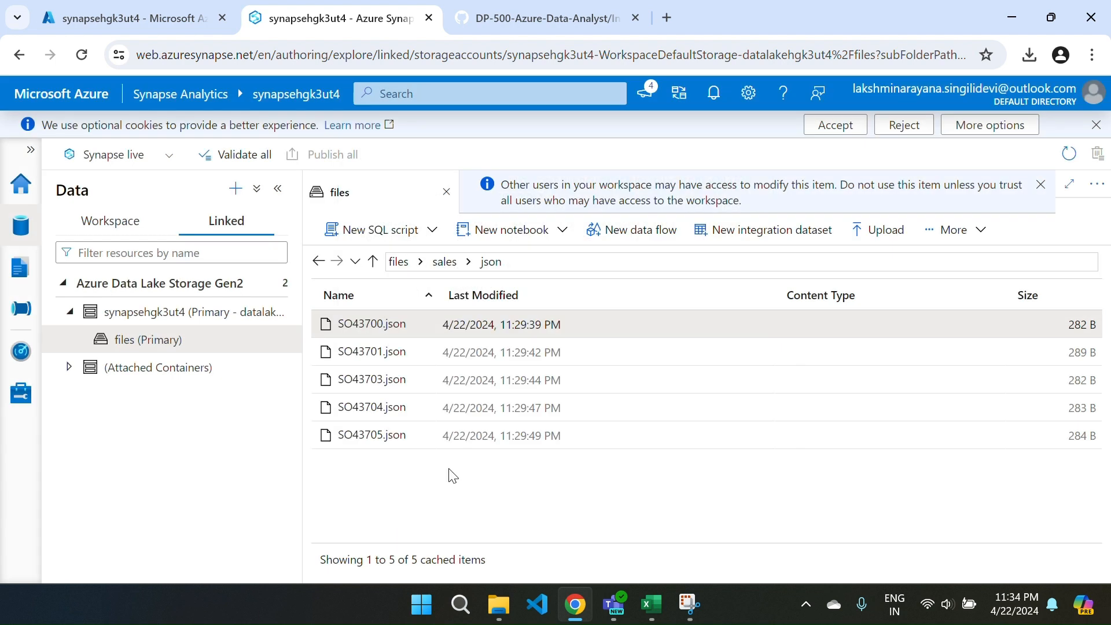
Inspect the year=2019 subfolder of sales/parquet and its parquet file's available actions, and return to the files container.
left_click(397, 262)
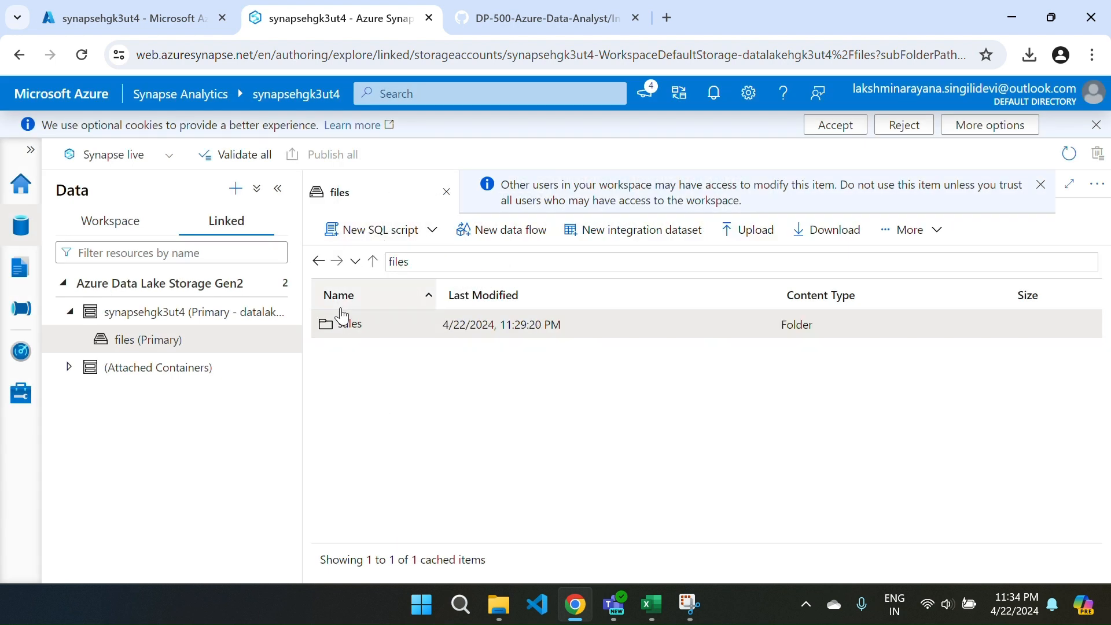
double_click(344, 325)
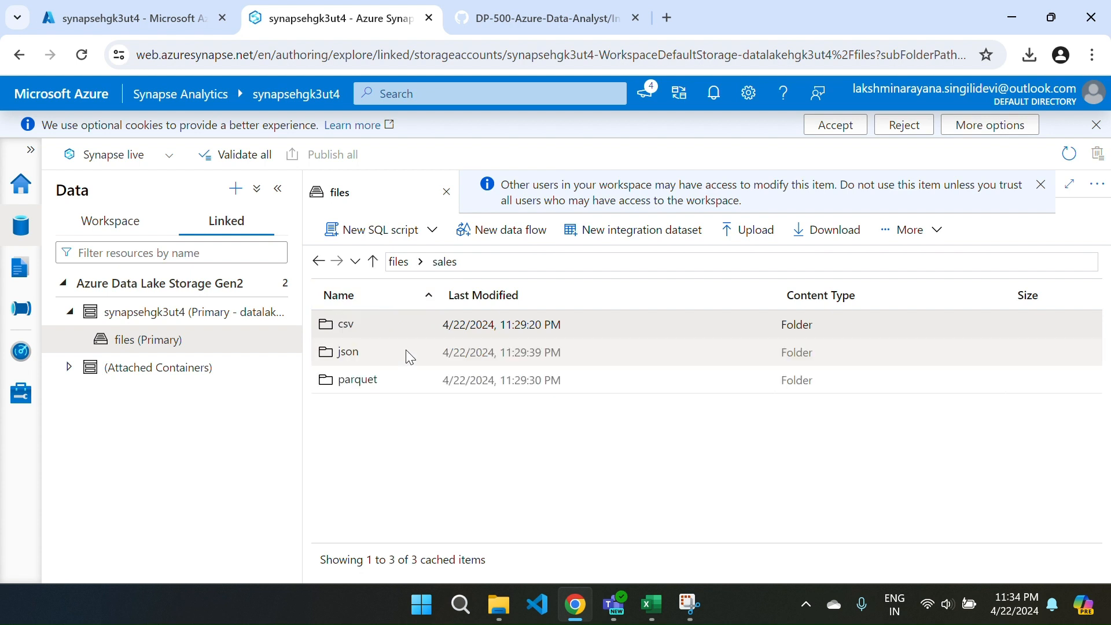
double_click(382, 376)
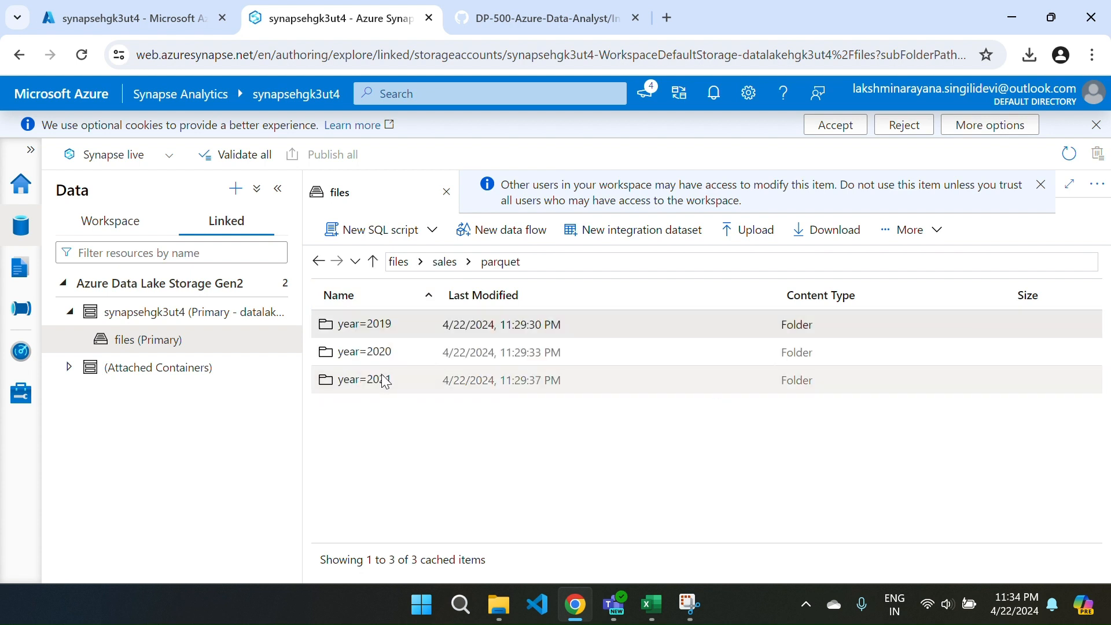
double_click(368, 322)
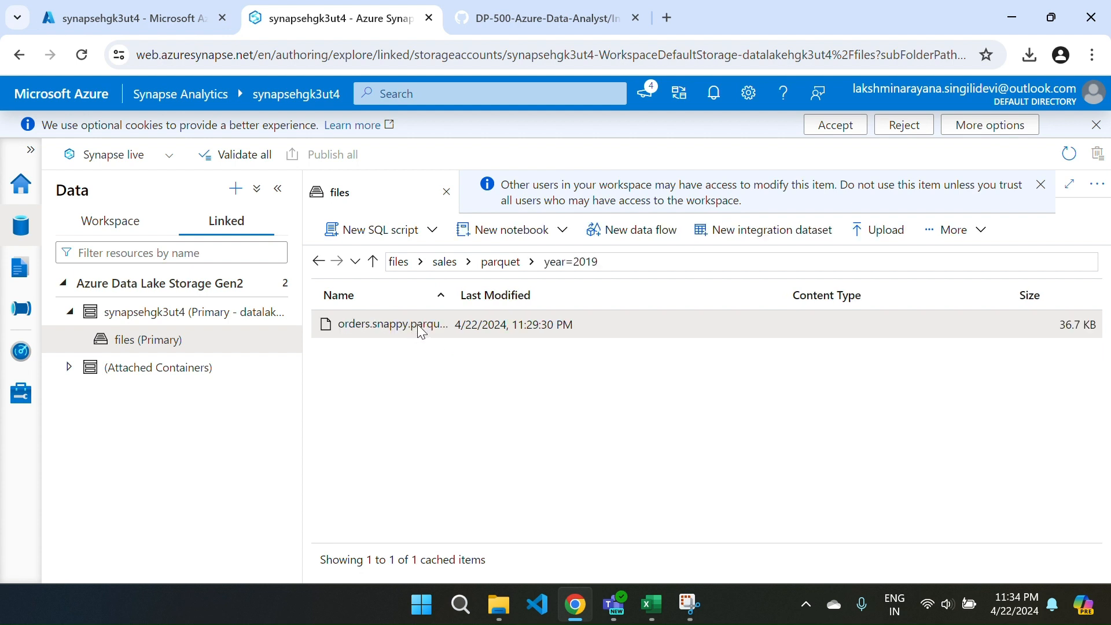
right_click(421, 329)
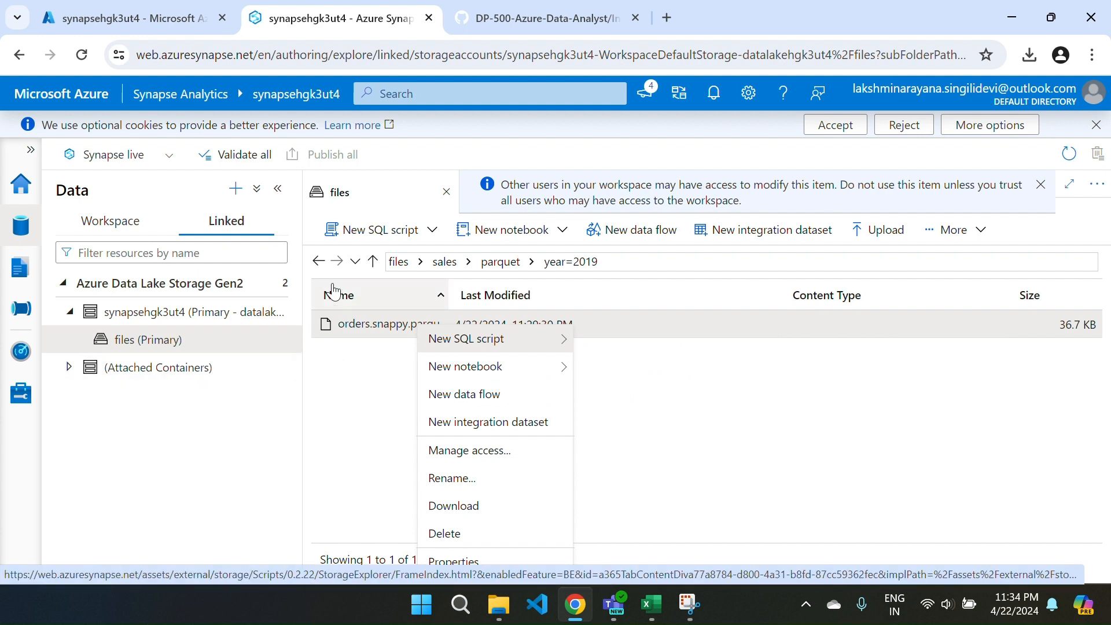
left_click(397, 263)
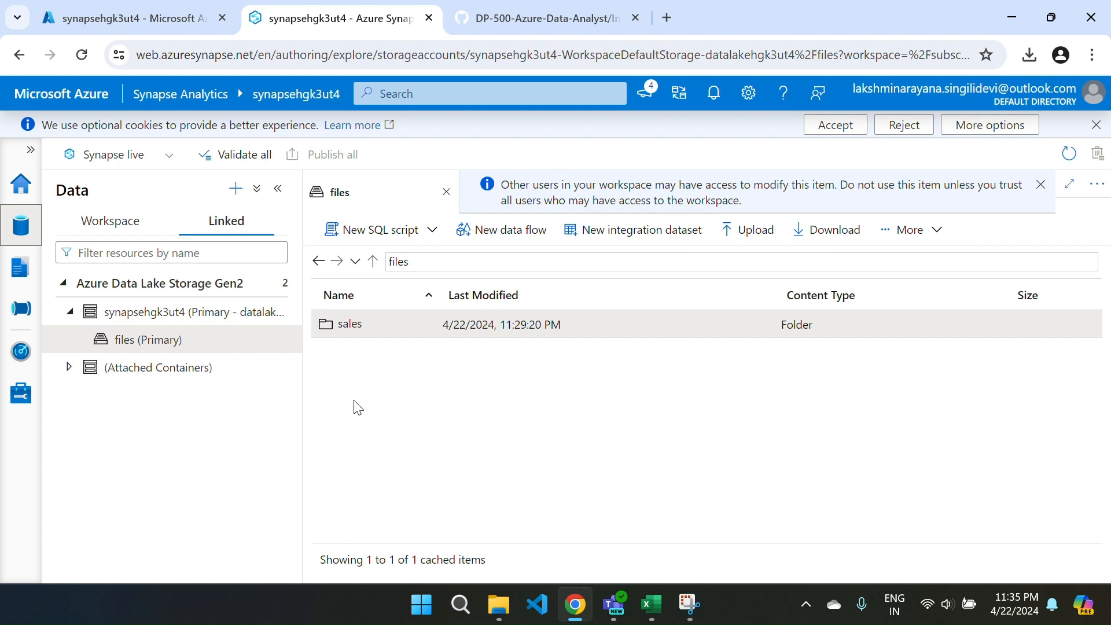
Generate a Select TOP 100 rows SQL script for the sales/csv folder with Text format as the file type, and run it.
double_click(372, 334)
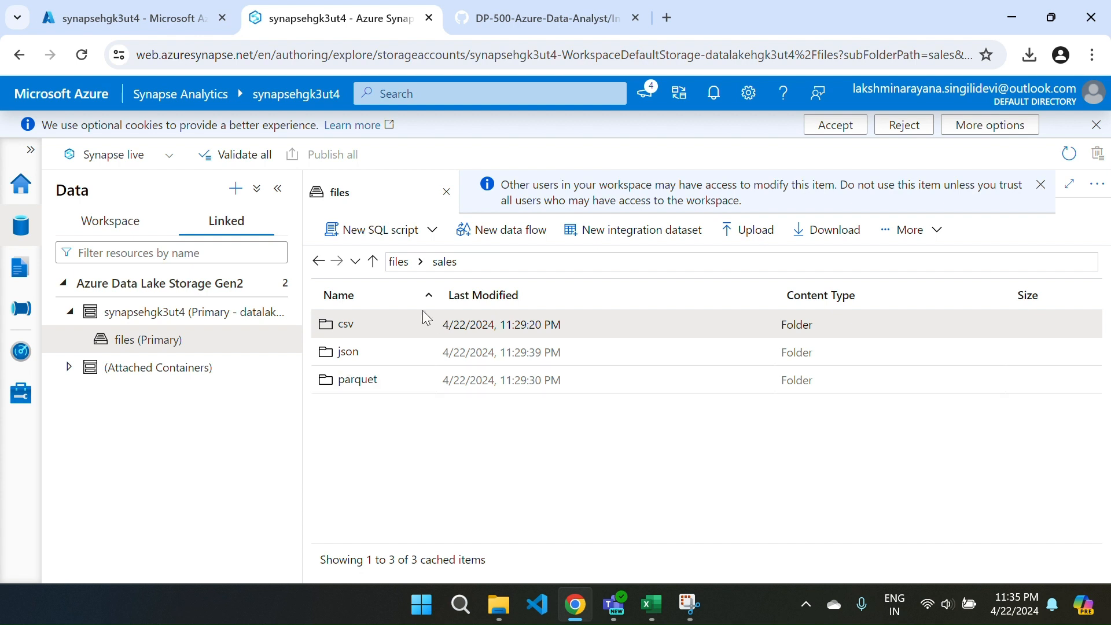
left_click(395, 265)
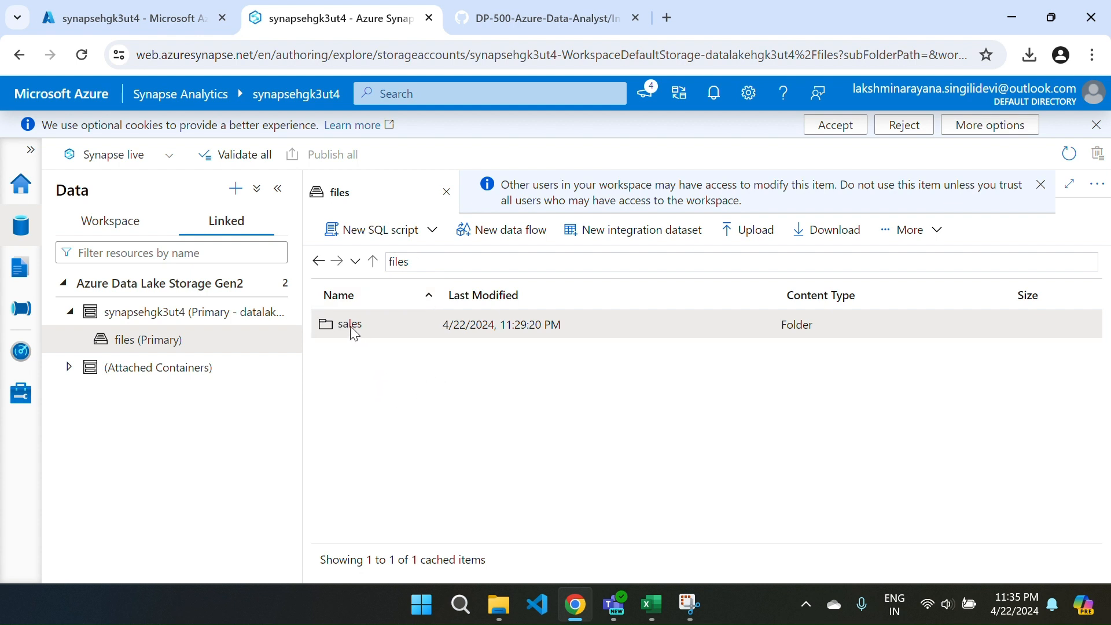
double_click(350, 325)
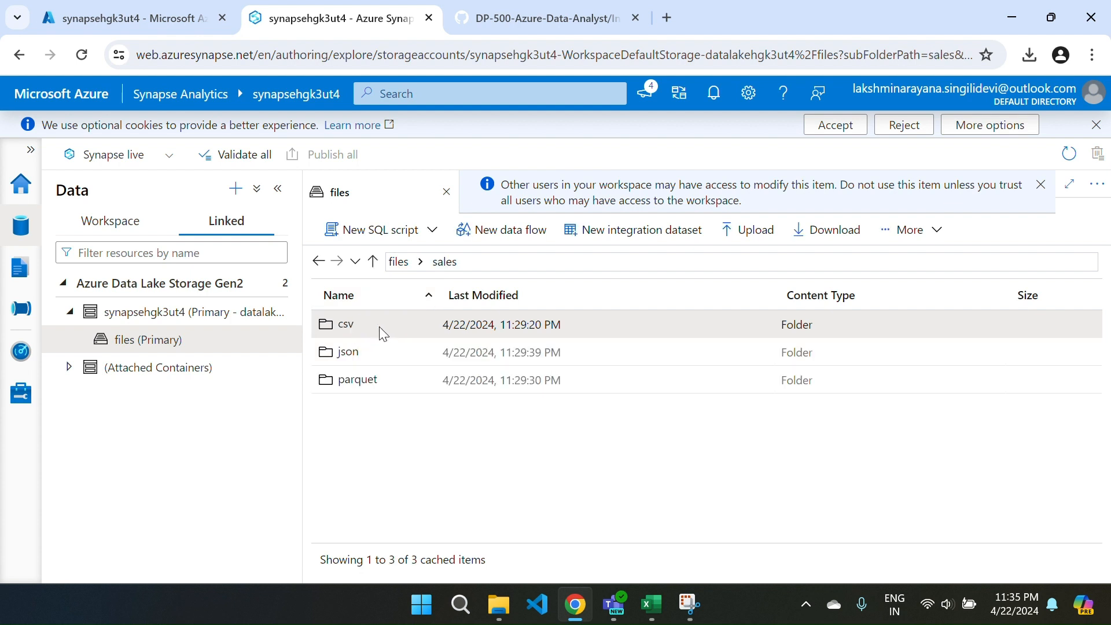
right_click(381, 328)
mouse_move(442, 351)
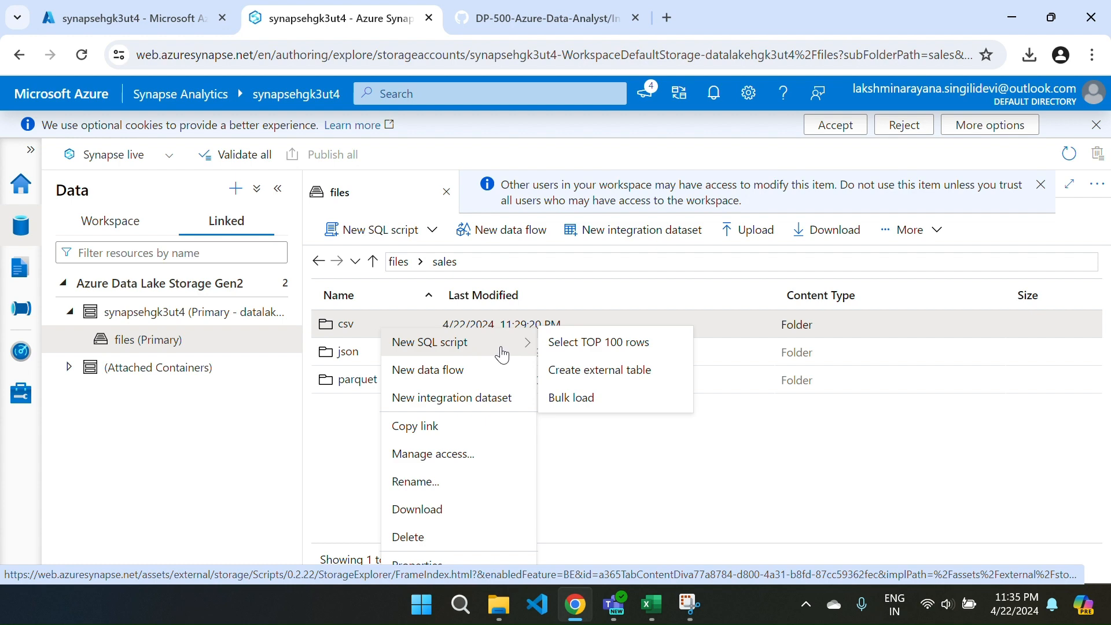
left_click(586, 347)
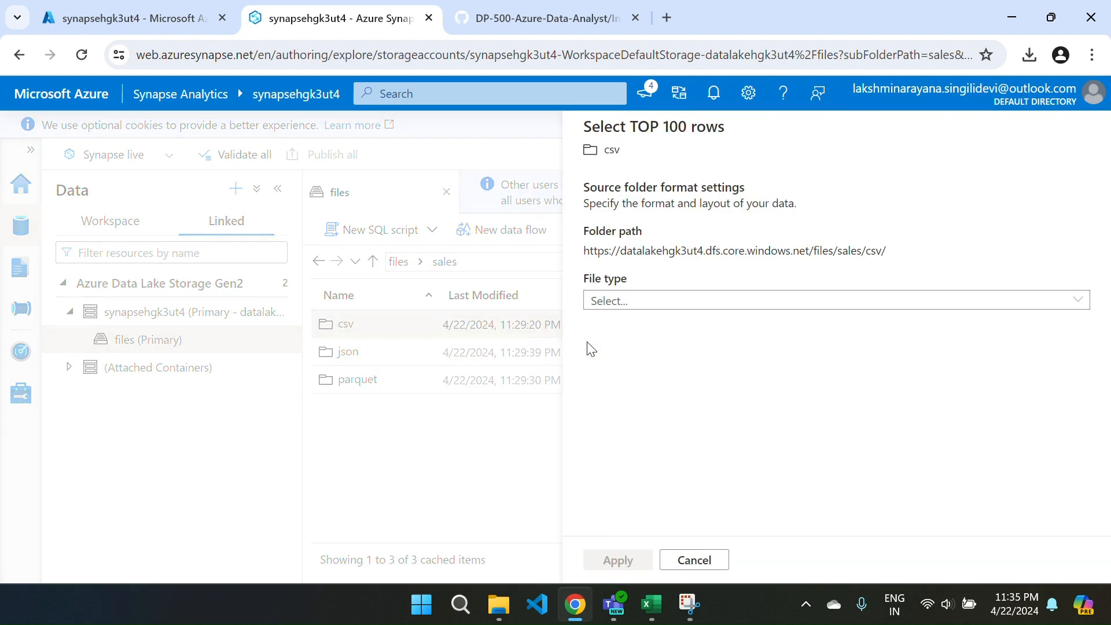
left_click(683, 306)
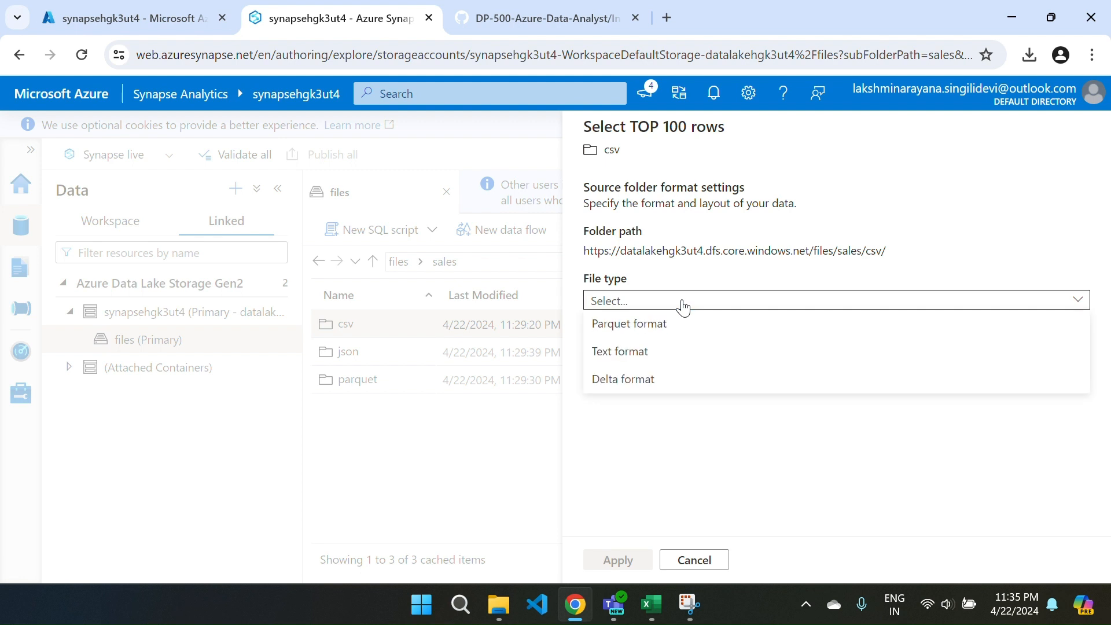
left_click(631, 359)
left_click(614, 564)
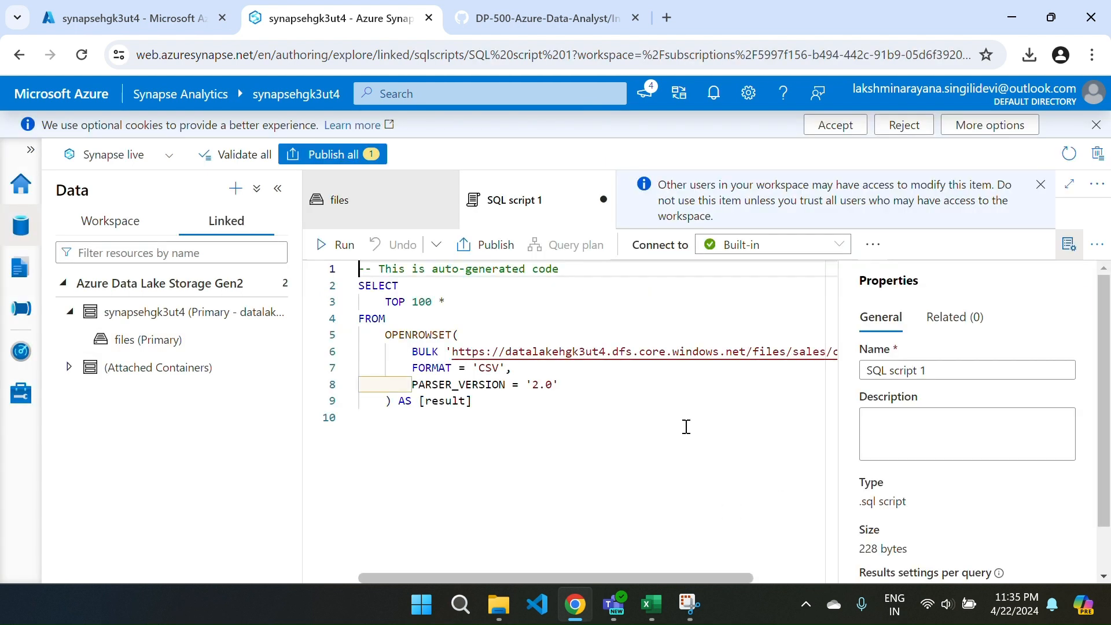
left_click(1069, 243)
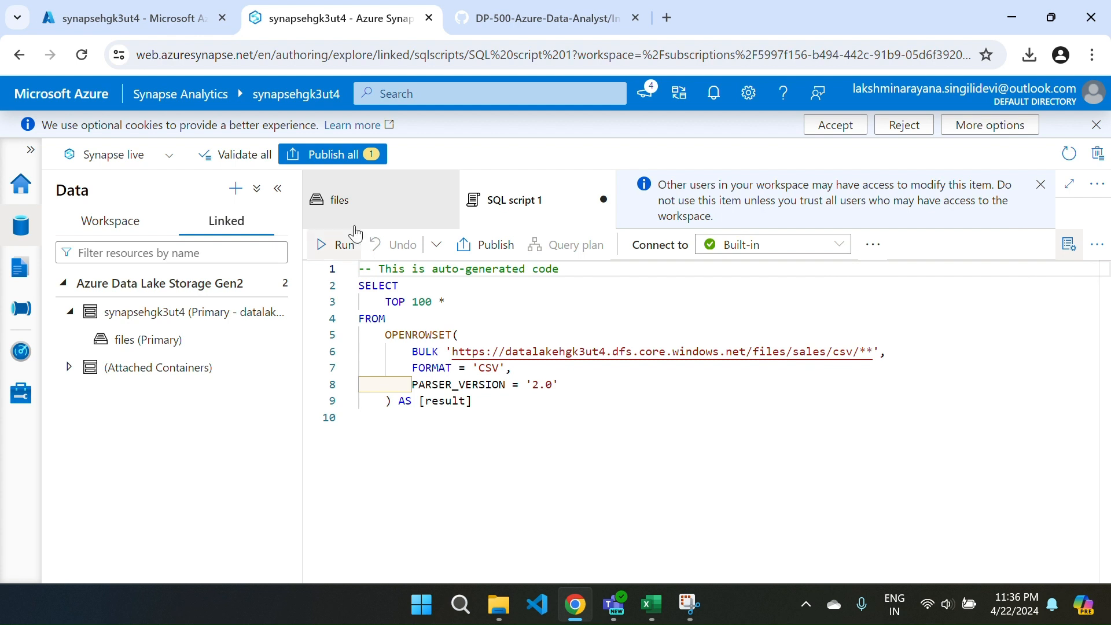
left_click(332, 245)
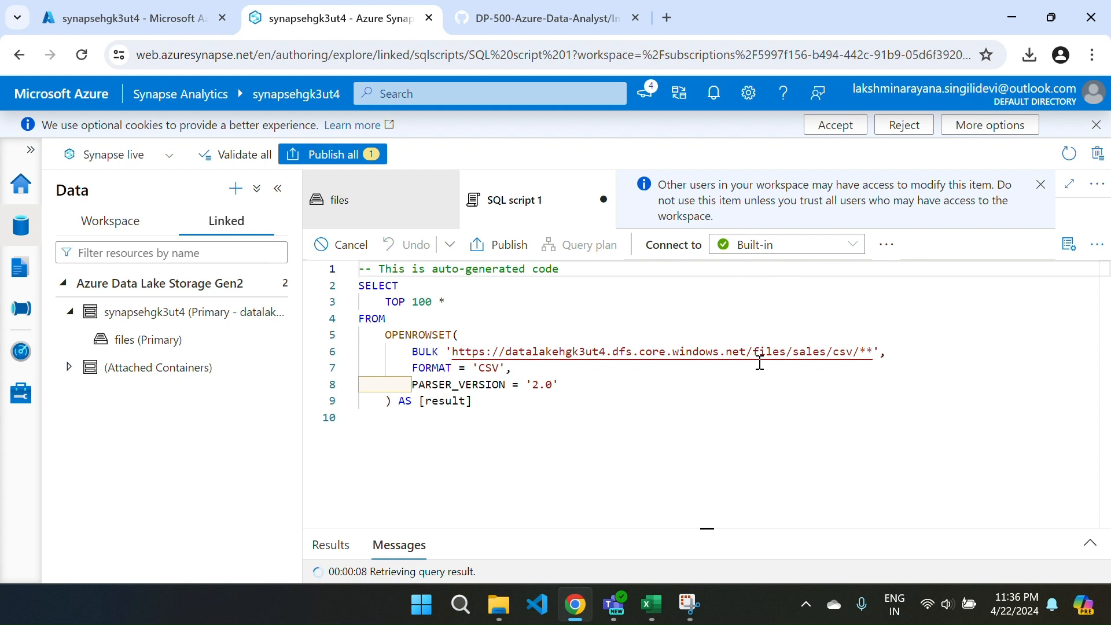
Rename the SQL script as Sales CSV query in its properties, and hide the properties.
left_click(1069, 245)
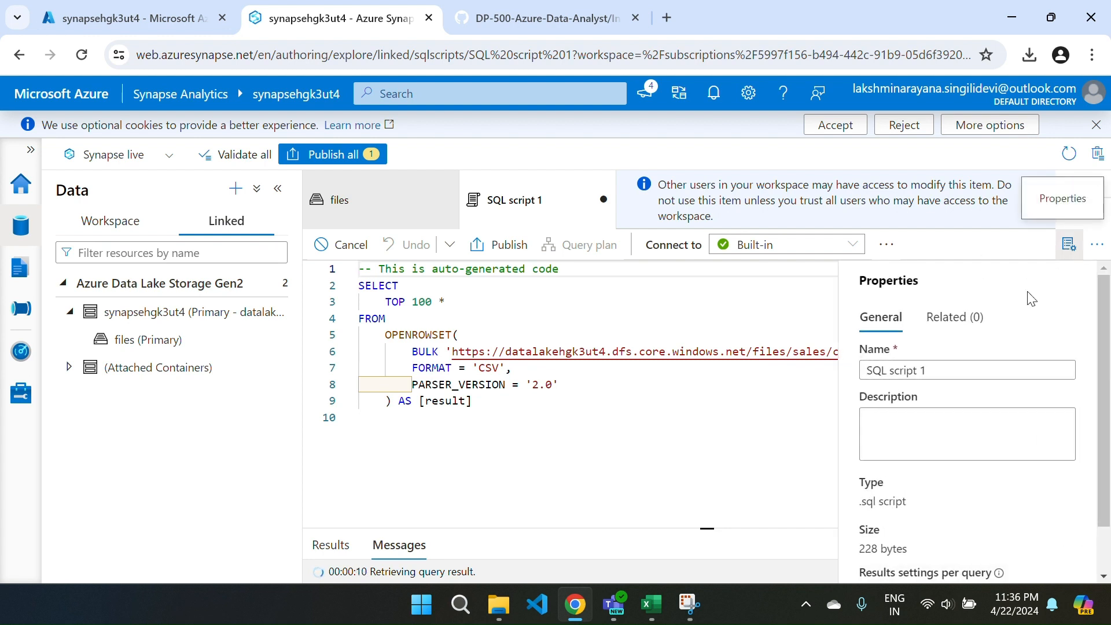
triple_click(933, 368)
key("BackSpace")
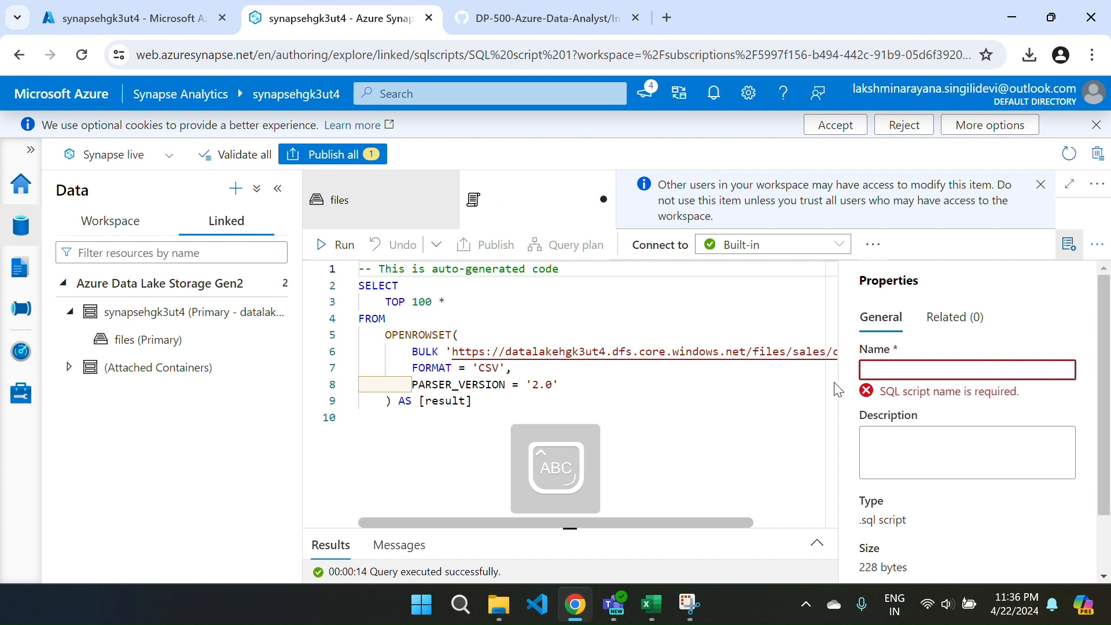
type("Sale")
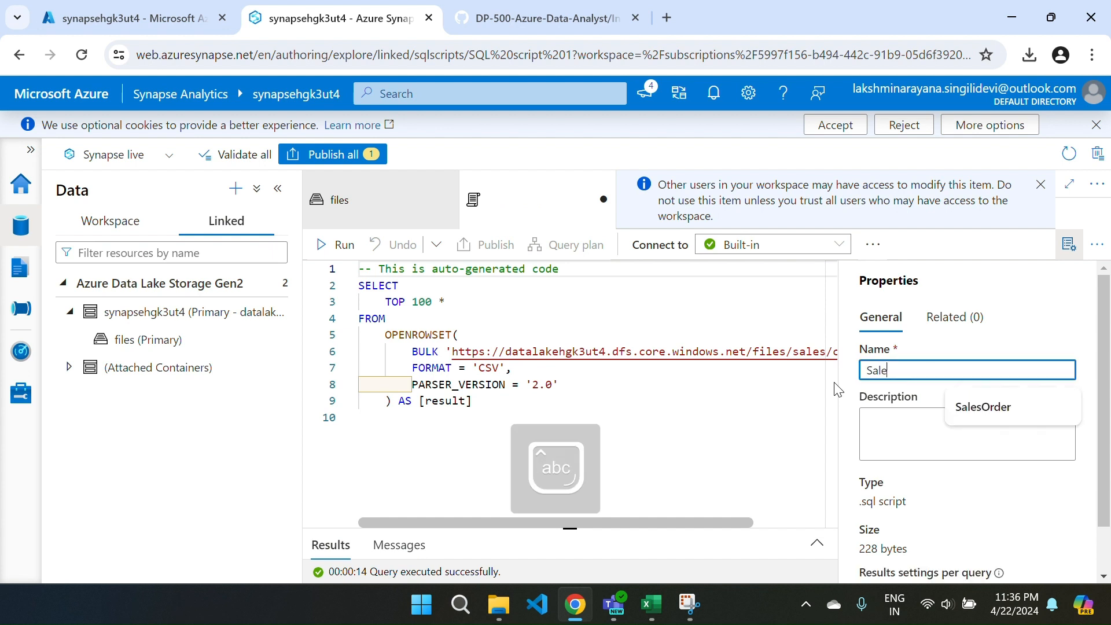
type("s CSV ")
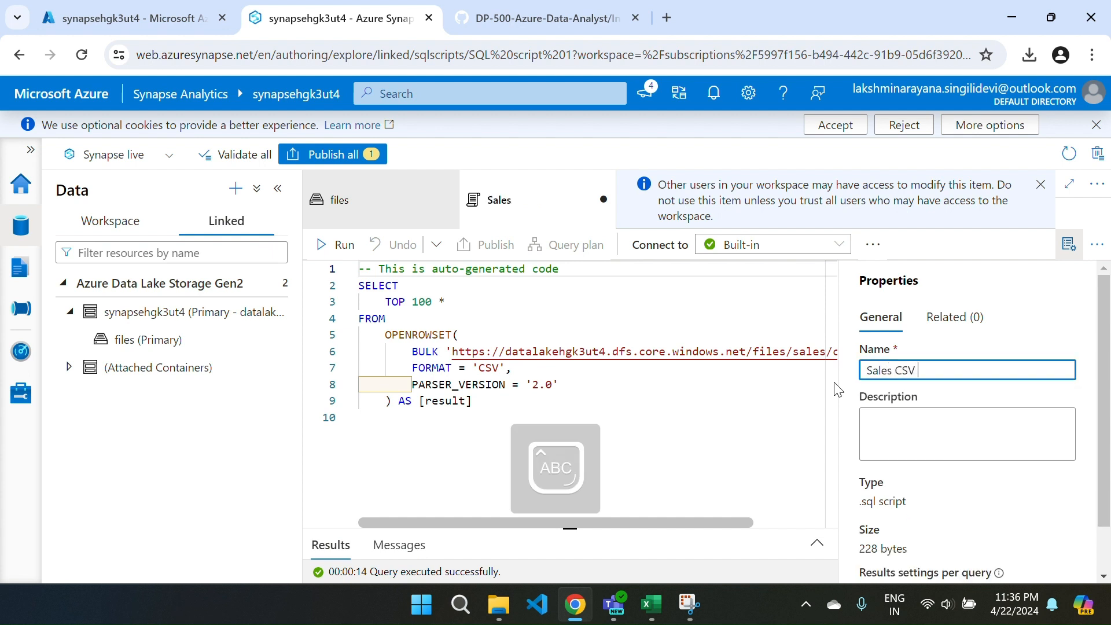
type("query")
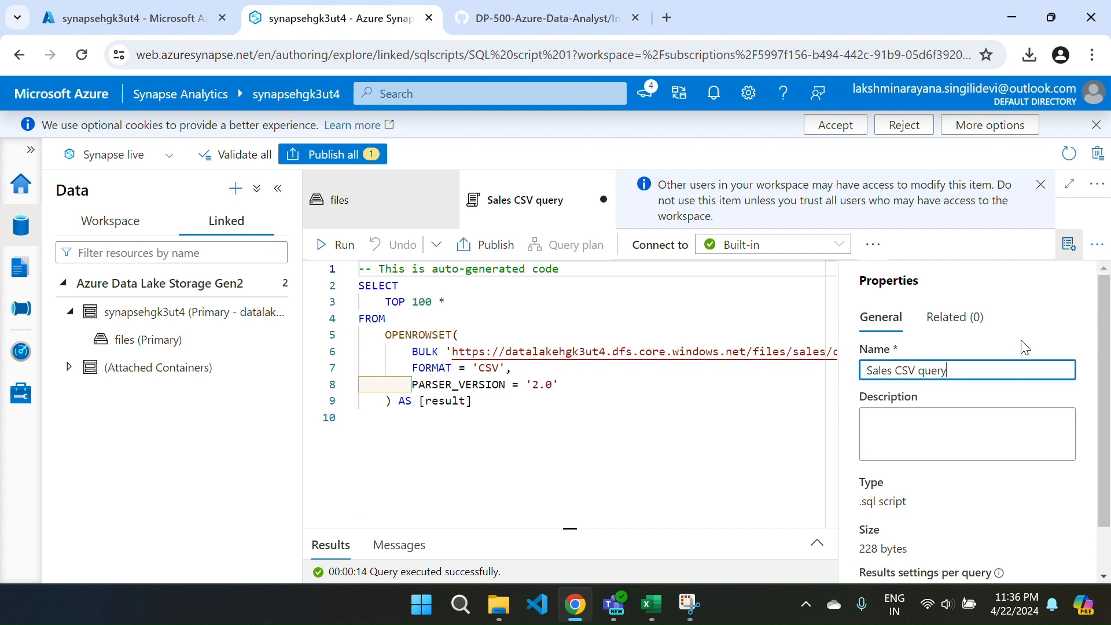
left_click(1065, 261)
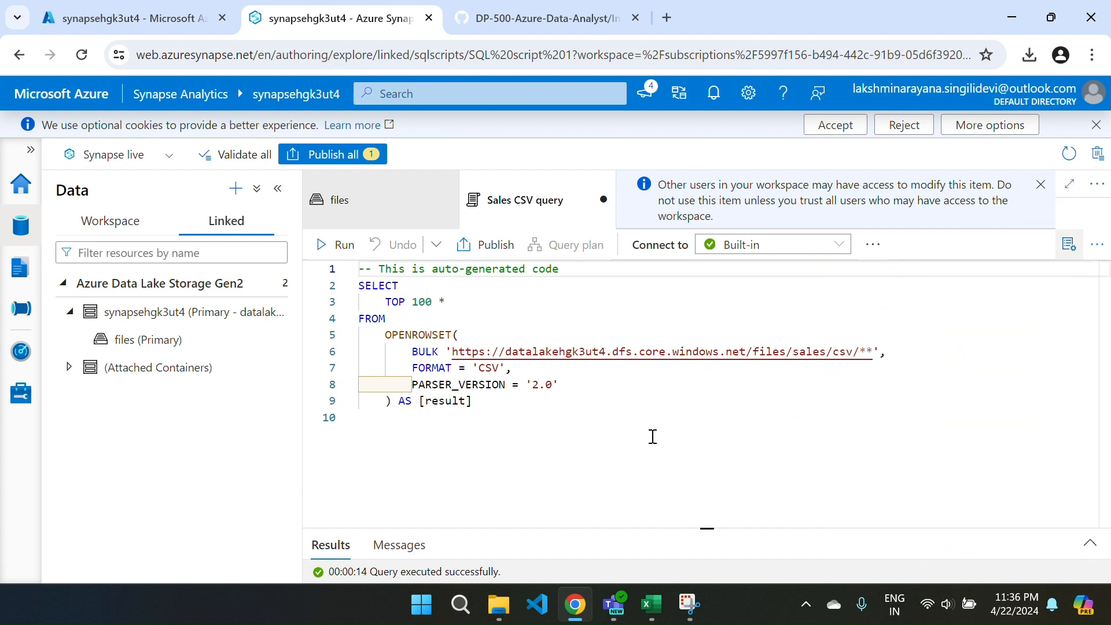
Enlarge the query results to examine the returned rows, restore the script editor's height, and return to the files view.
left_click_drag(708, 528, 568, 344)
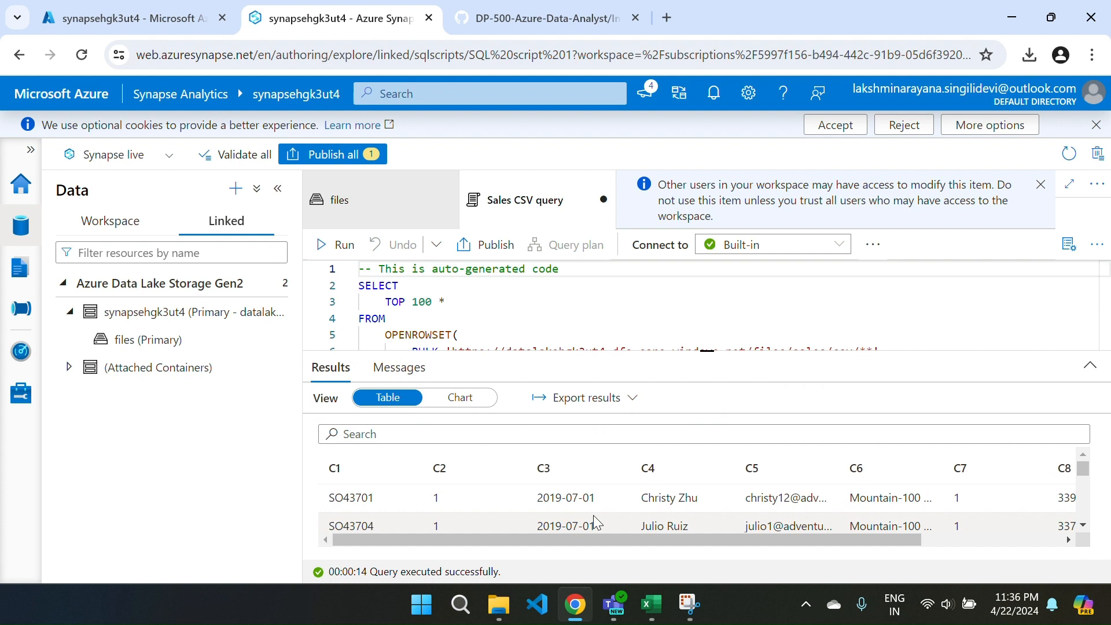
left_click_drag(677, 351, 680, 482)
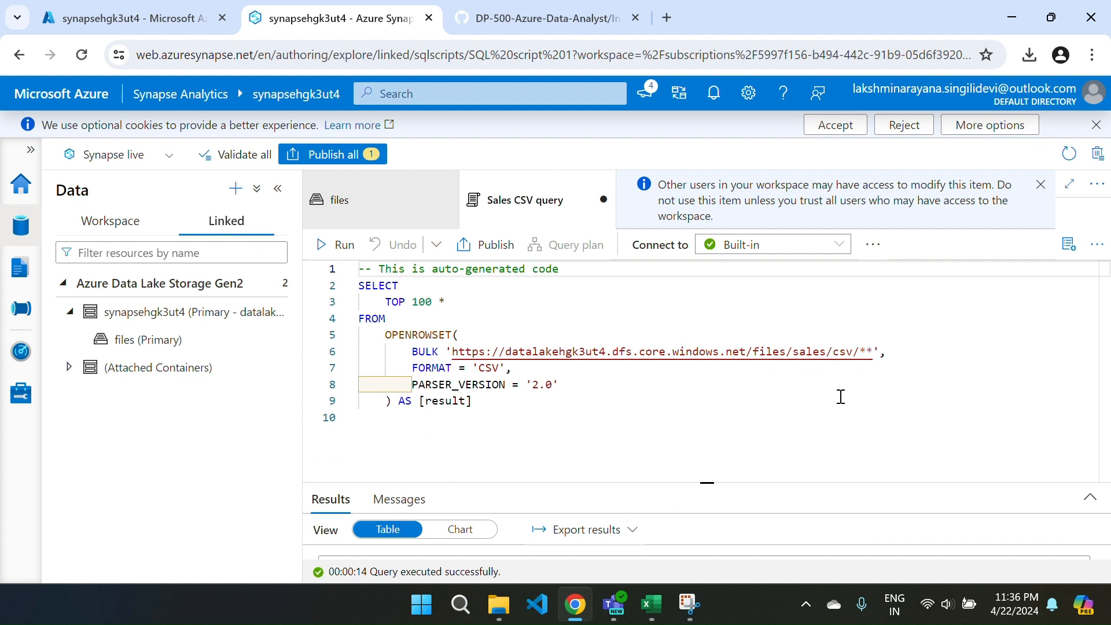
left_click(400, 205)
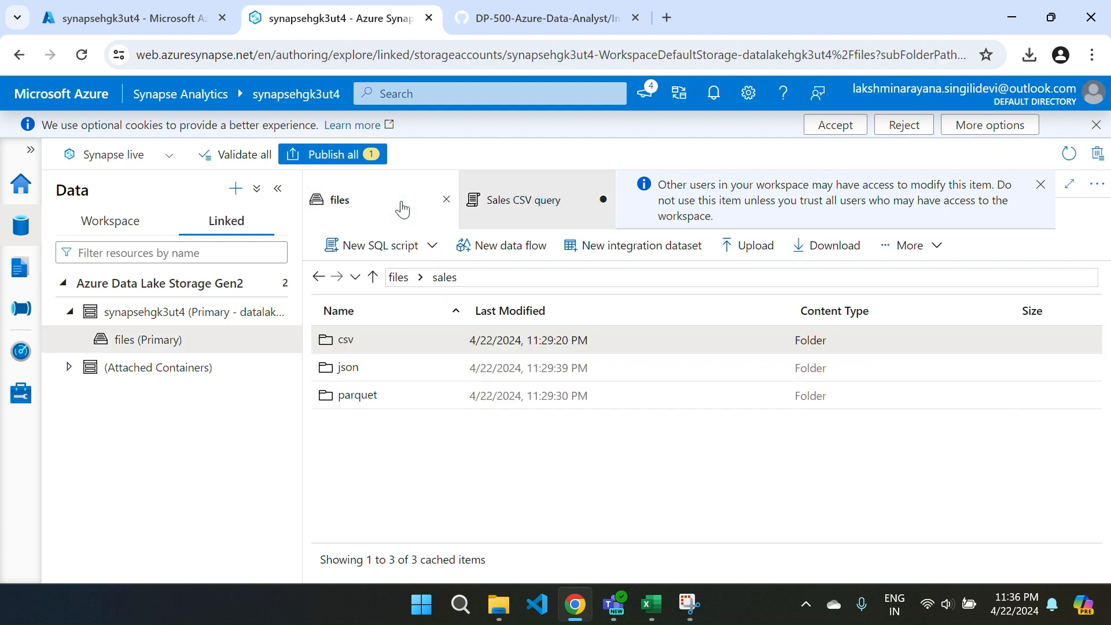
Check the files inside the sales/csv folder and return to the Sales CSV query script.
double_click(381, 340)
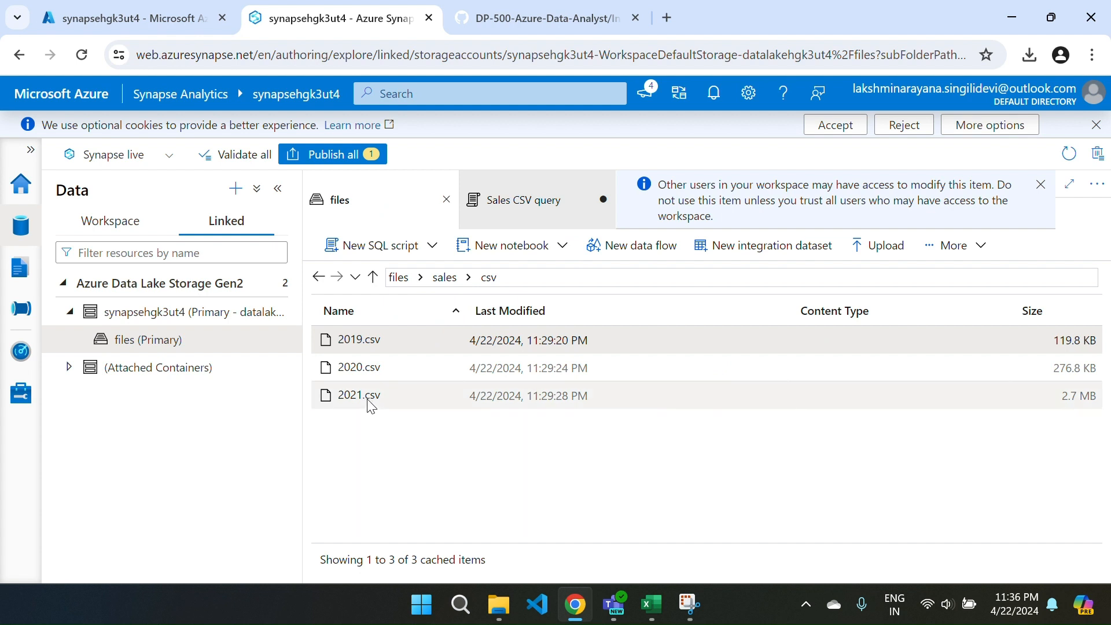
left_click(530, 219)
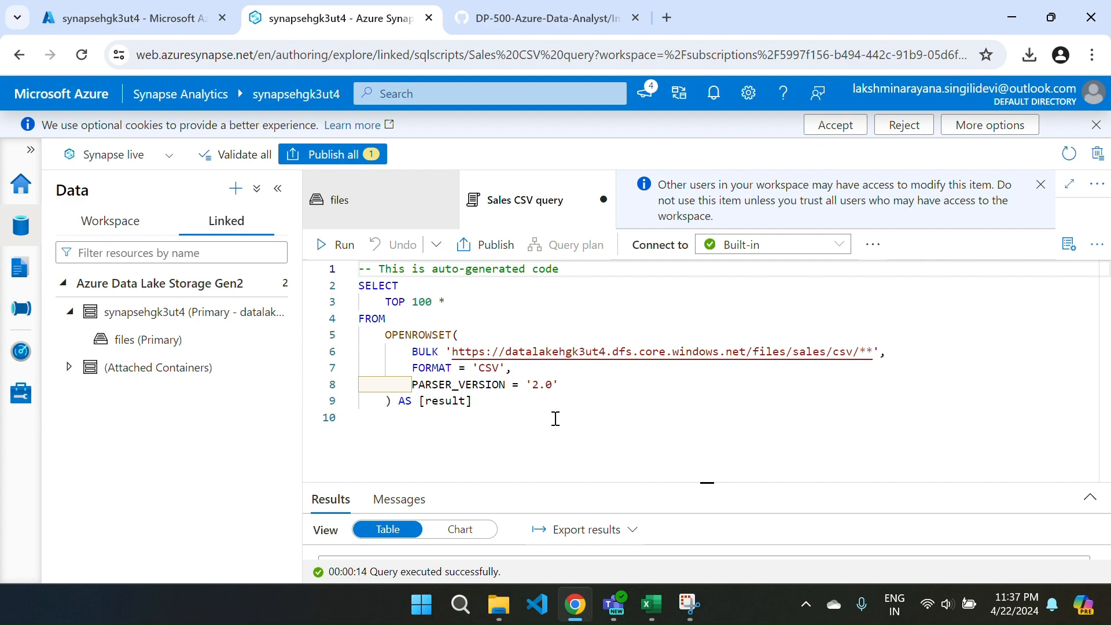
Copy the TOP 100 CSV query with the WITH clause schema from the GitHub lab instructions in the browser.
key("ctrl+Tab")
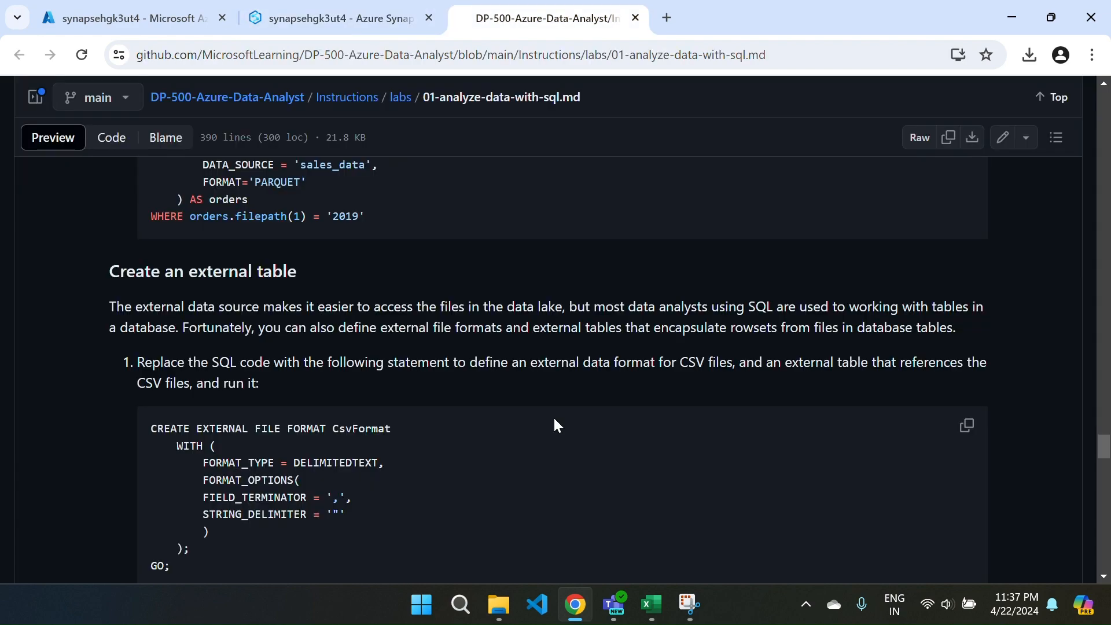
scroll(409, 463, "up", 4)
scroll(408, 462, "up", 15)
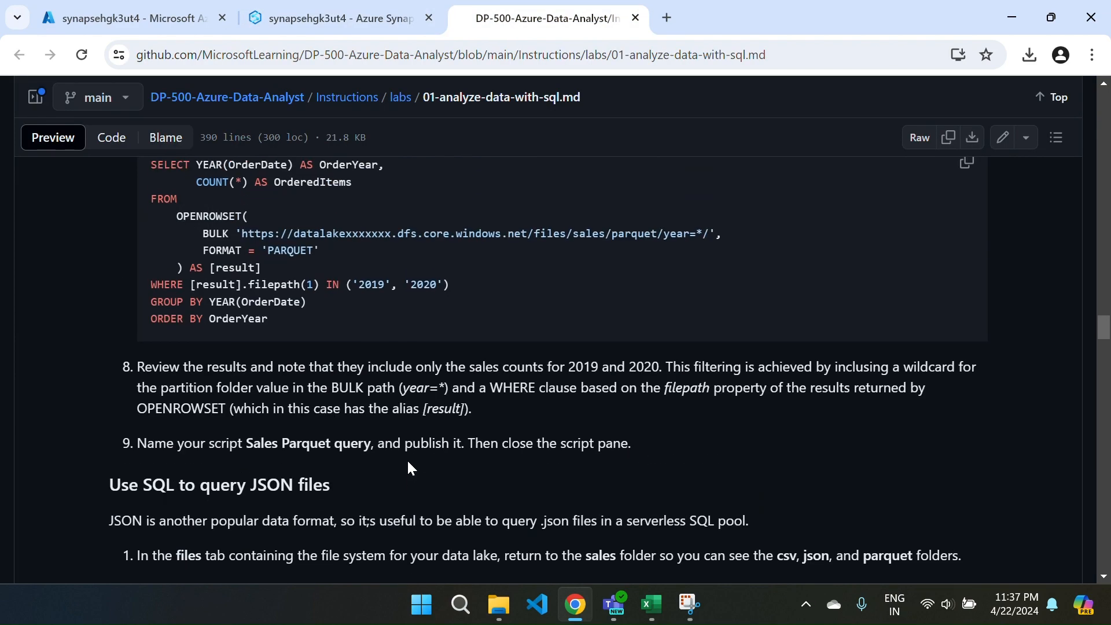
scroll(407, 461, "up", 15)
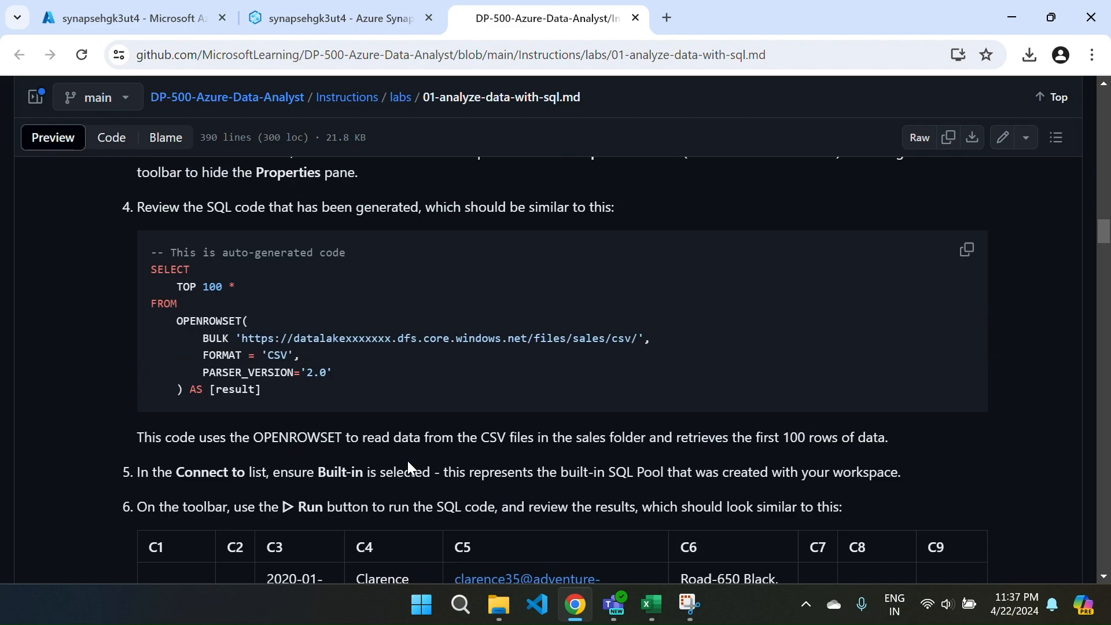
scroll(408, 460, "down", 6)
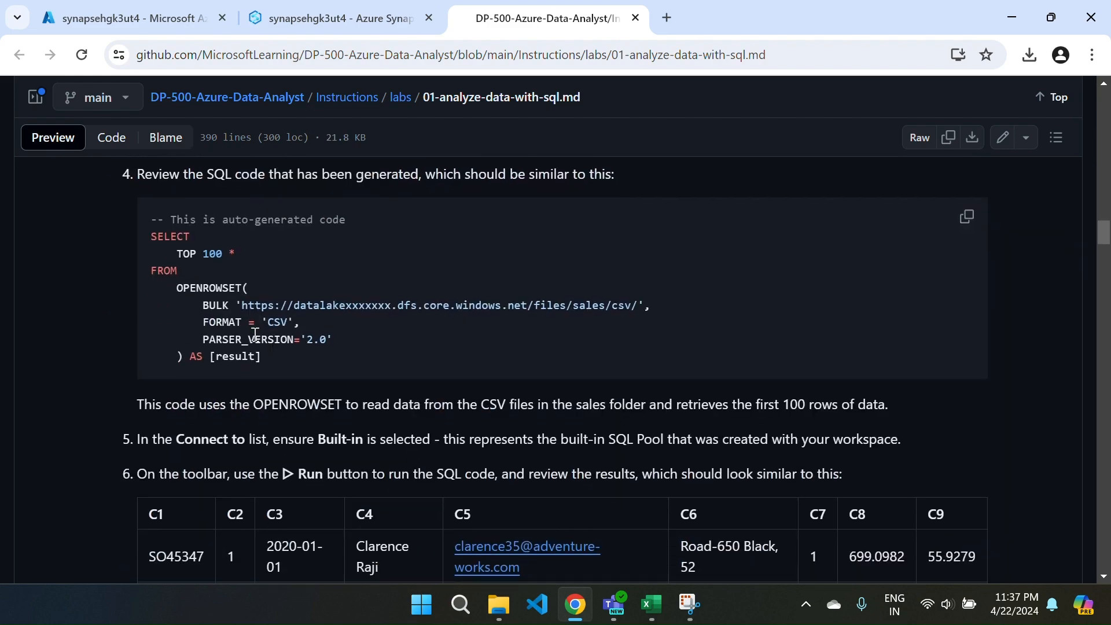
scroll(380, 364, "down", 3)
scroll(380, 364, "down", 3)
scroll(380, 371, "up", 3)
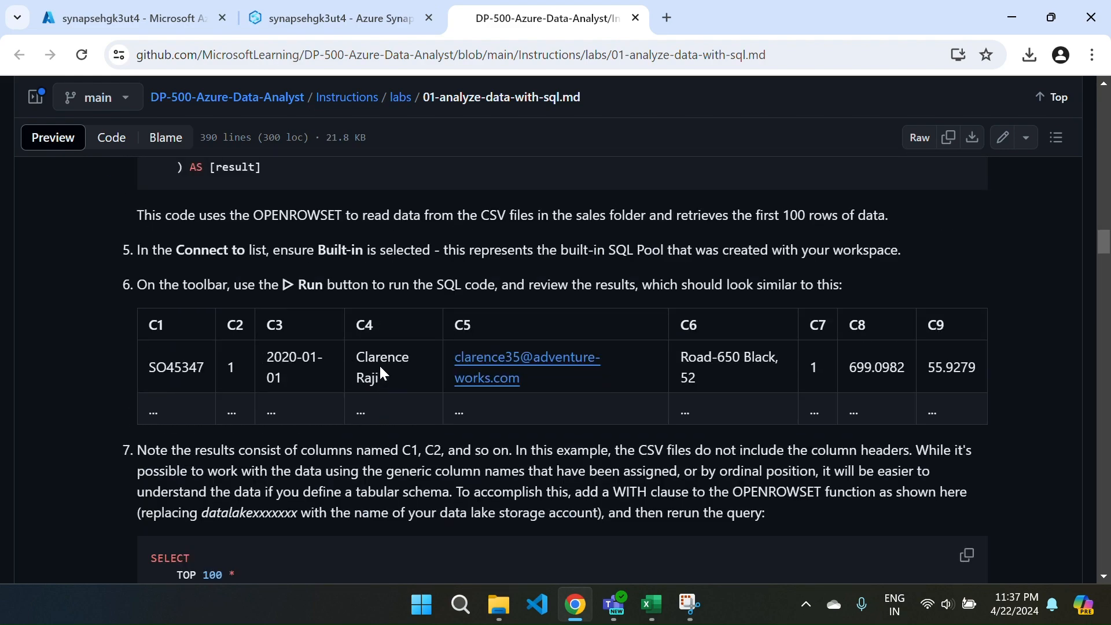
scroll(440, 486, "down", 3)
scroll(439, 485, "down", 3)
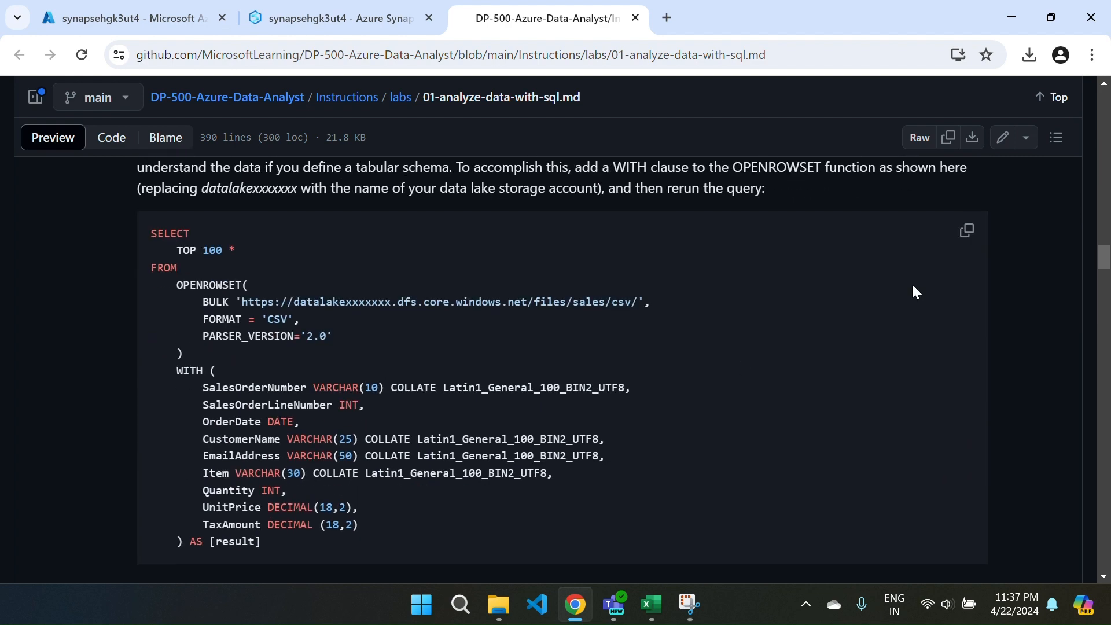
left_click(965, 234)
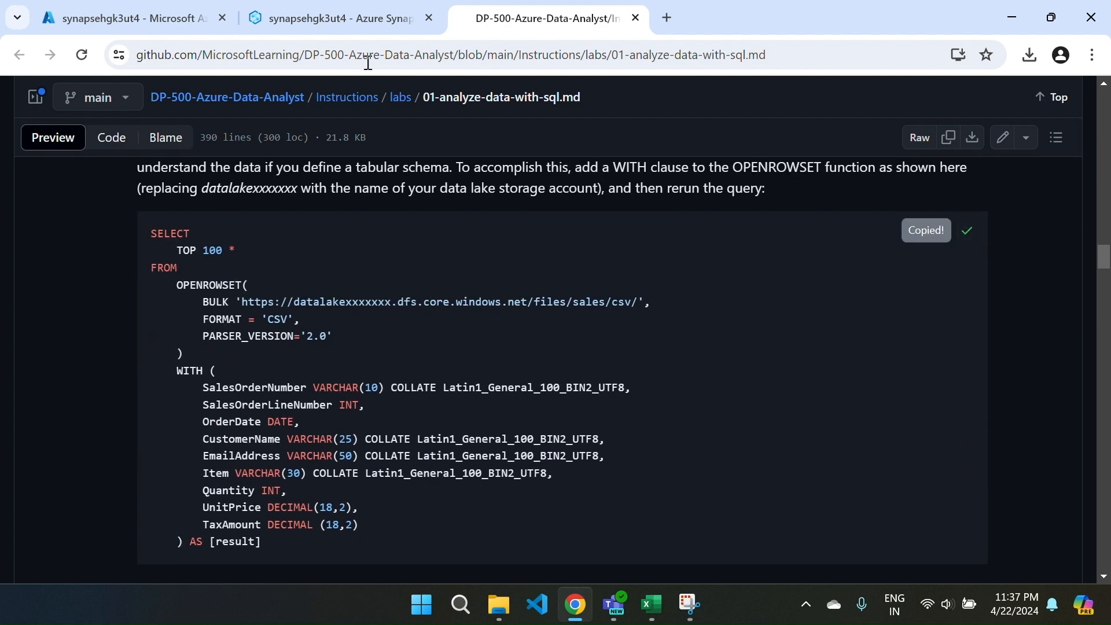
Comment out the auto-generated query in the Sales CSV query script and paste the copied query below it.
left_click(336, 22)
left_click(424, 429)
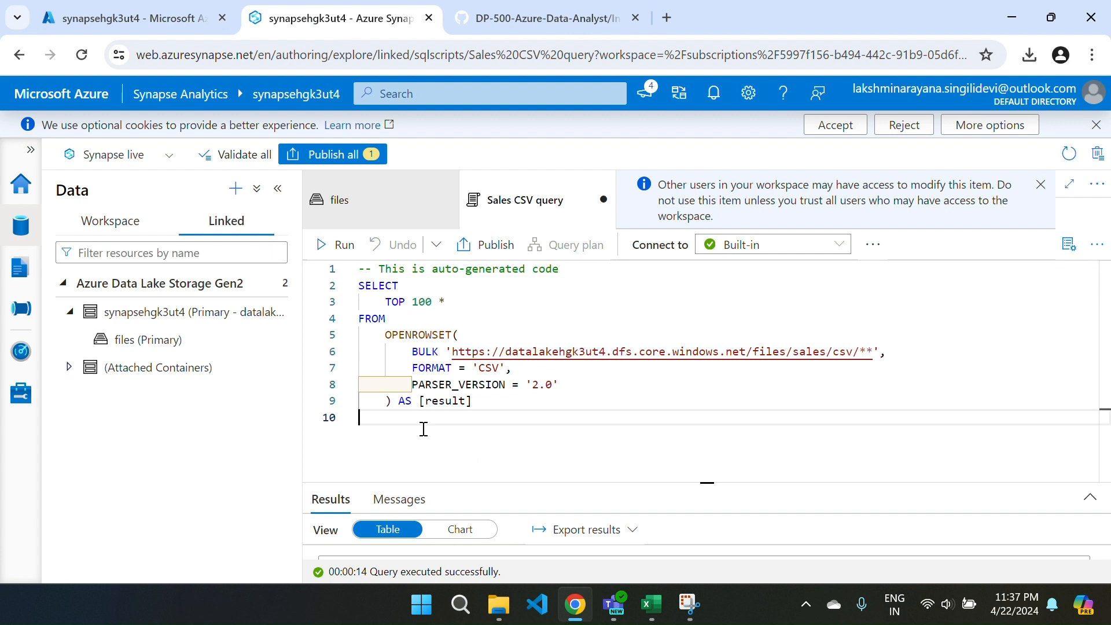
key("ctrl+a")
key("ctrl+slash")
left_click(424, 429)
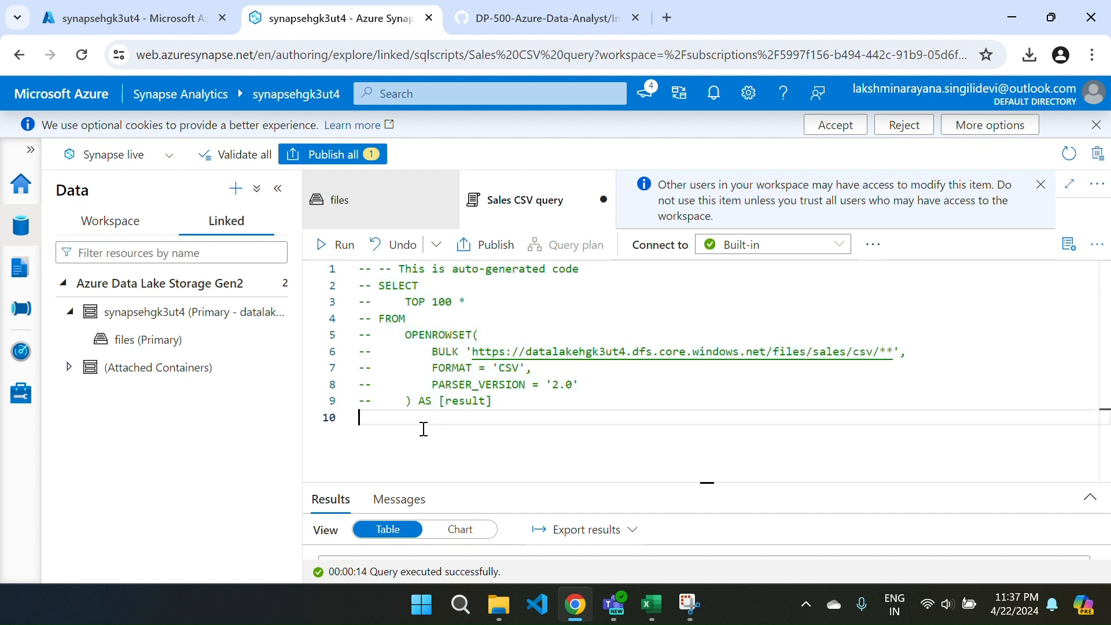
key("shift+Return")
key("Return")
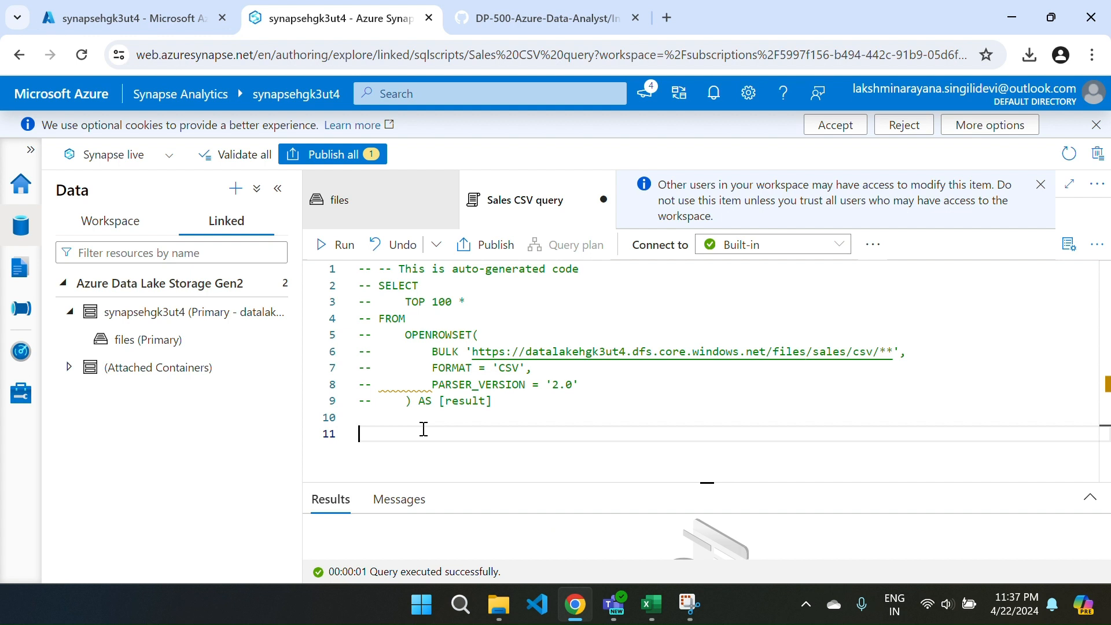
key("ctrl+v")
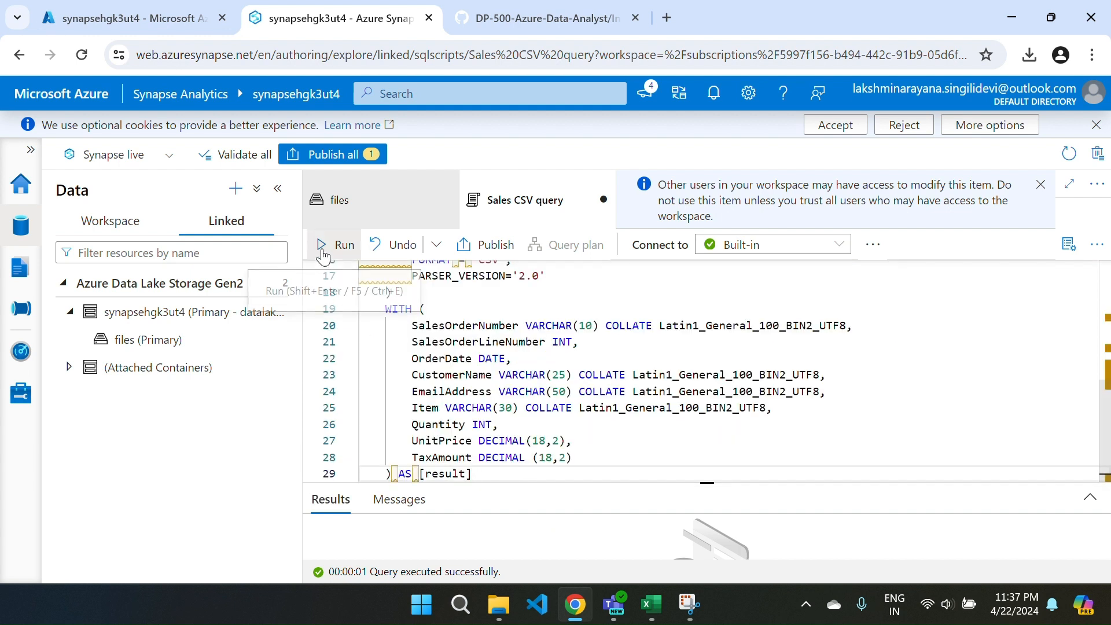
left_click(339, 245)
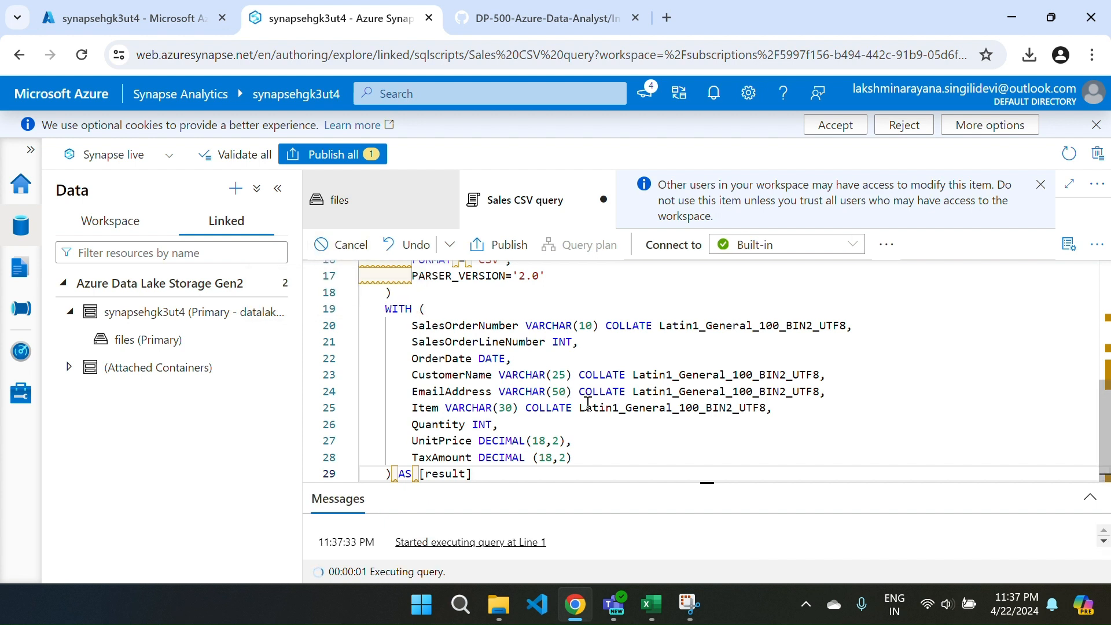
left_click_drag(633, 483, 585, 322)
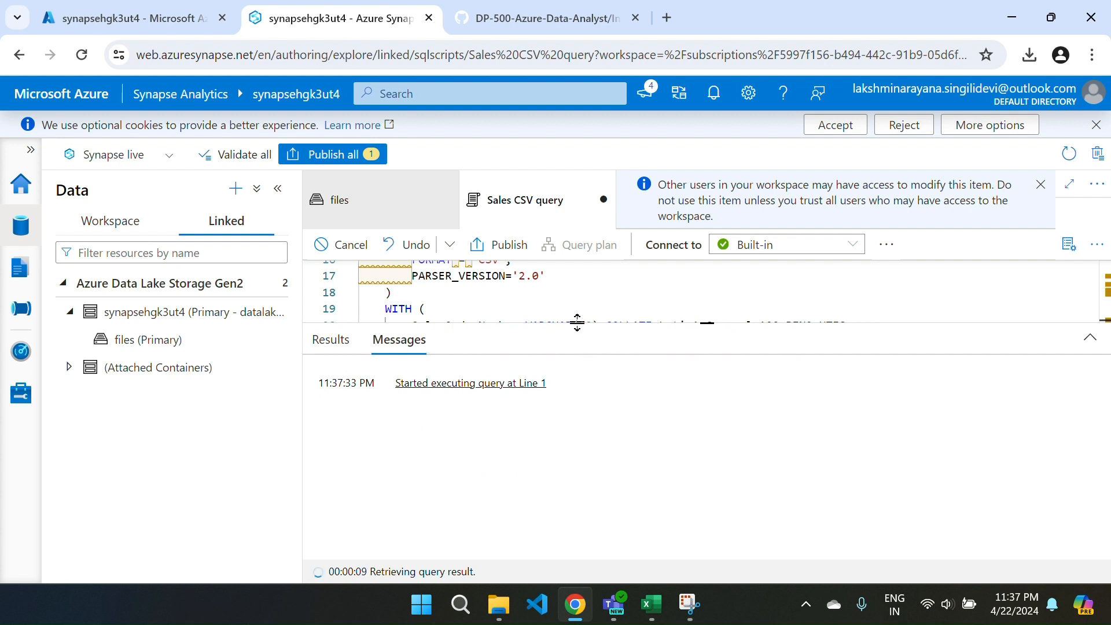
left_click_drag(577, 322, 623, 570)
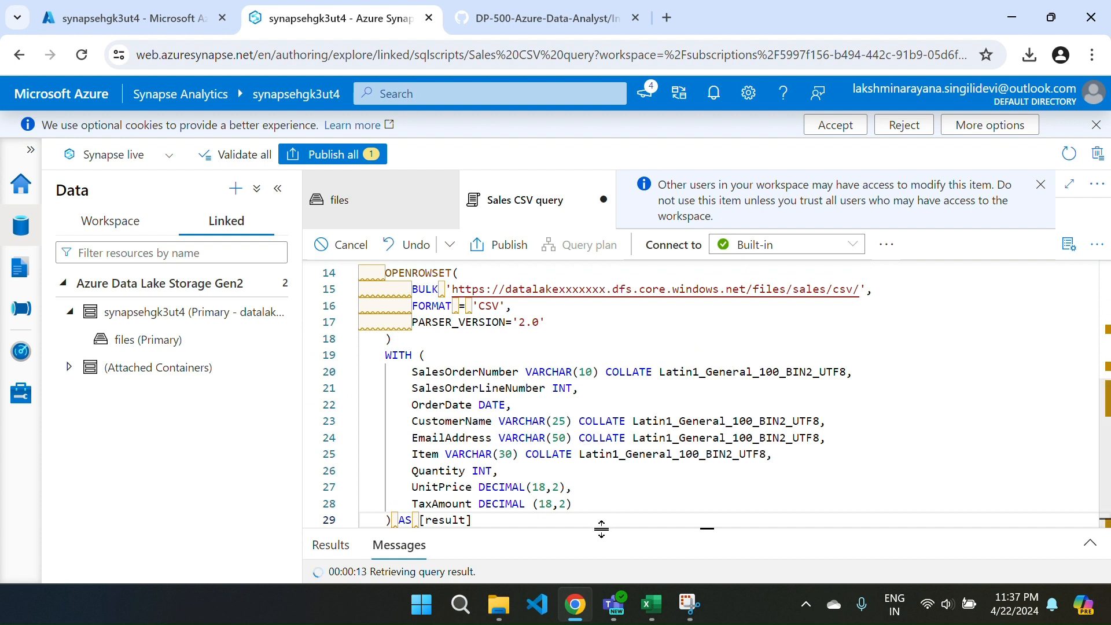
left_click_drag(602, 529, 632, 525)
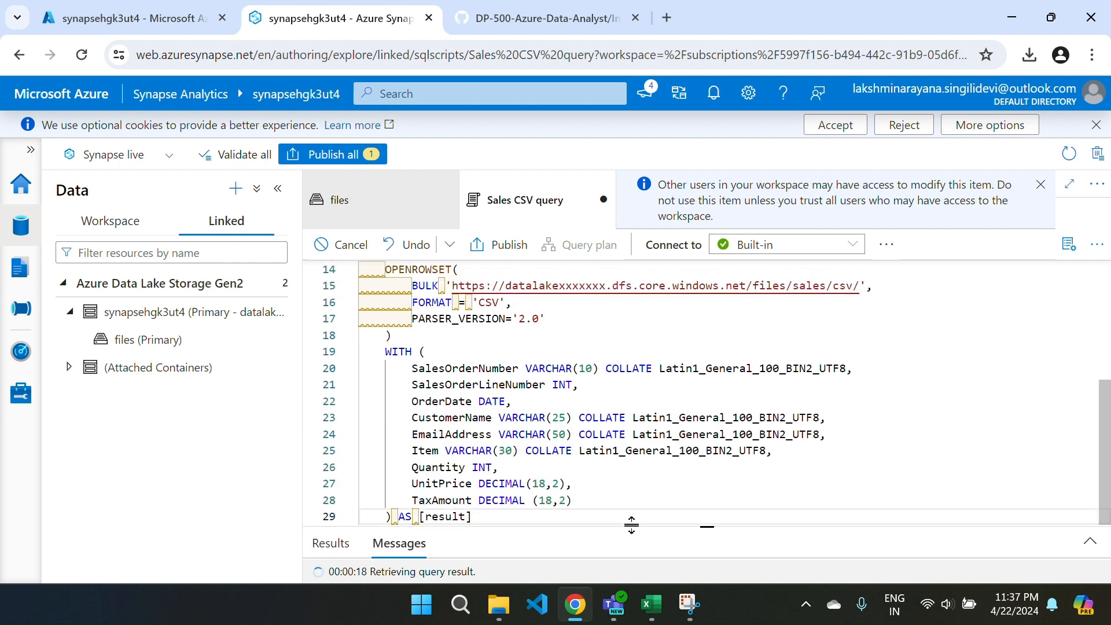
left_click(339, 249)
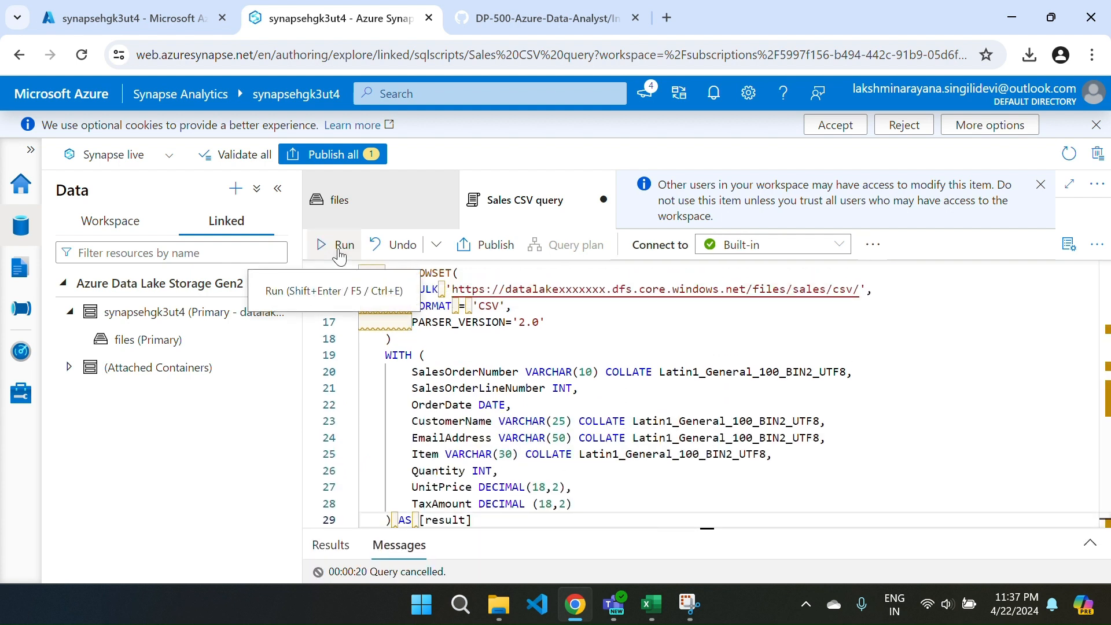
Replace the xxxxxxx placeholder in the BULK path with the storage suffix hgk3ut4 and run the script.
left_click(605, 290)
key("BackSpace")
key("BackSpace")
key("BackSpace")
key("BackSpace")
key("BackSpace")
key("BackSpace")
key("BackSpace")
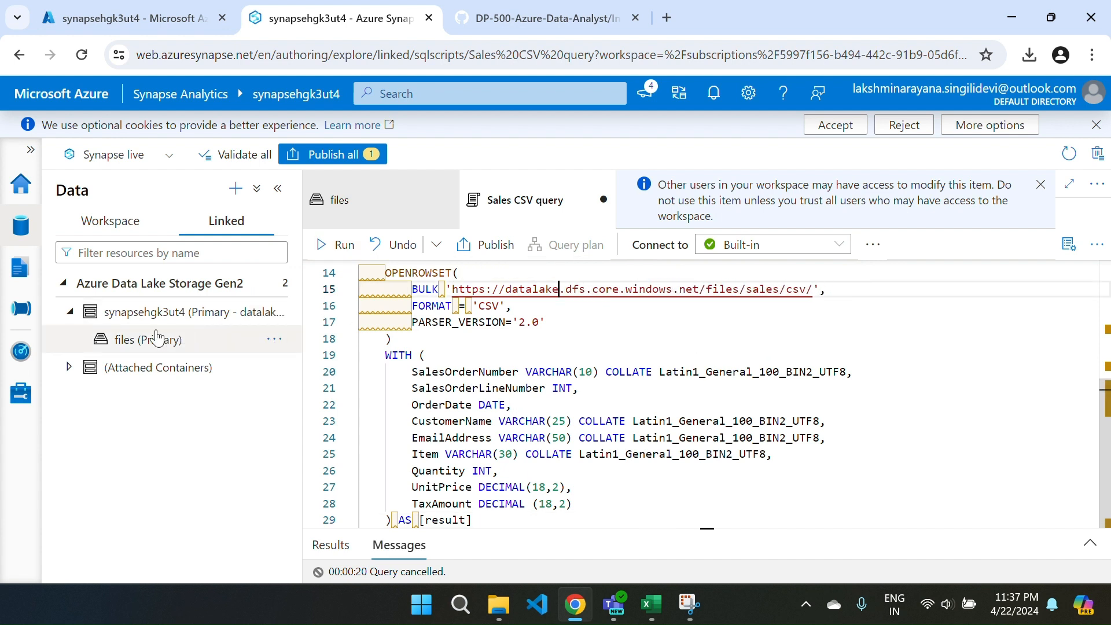
left_click_drag(144, 314, 188, 328)
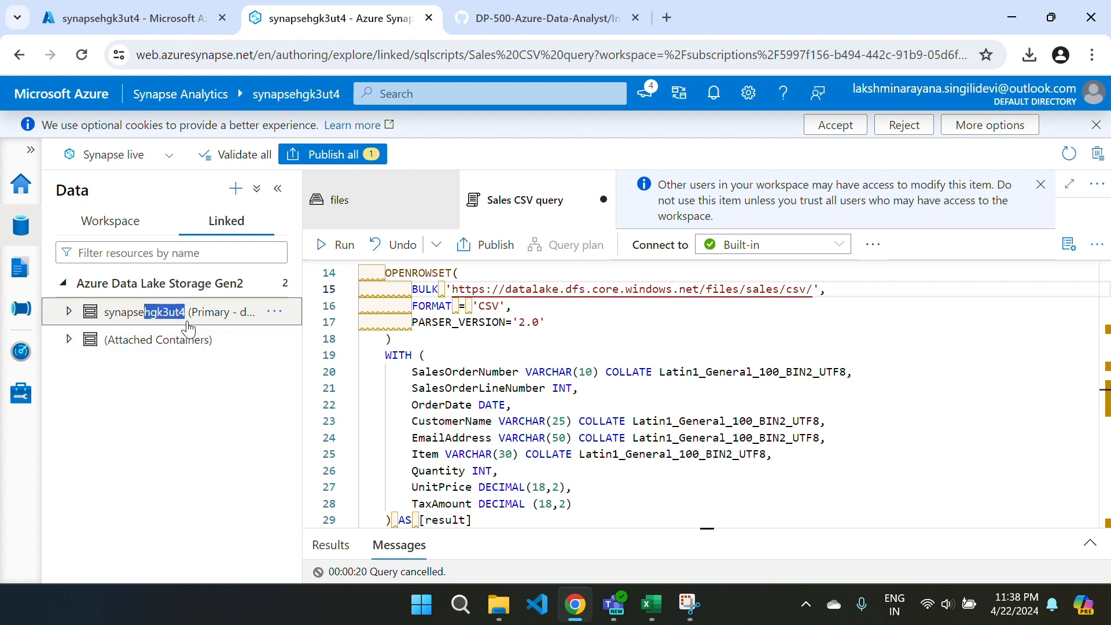
left_click(558, 290)
key("ctrl+v")
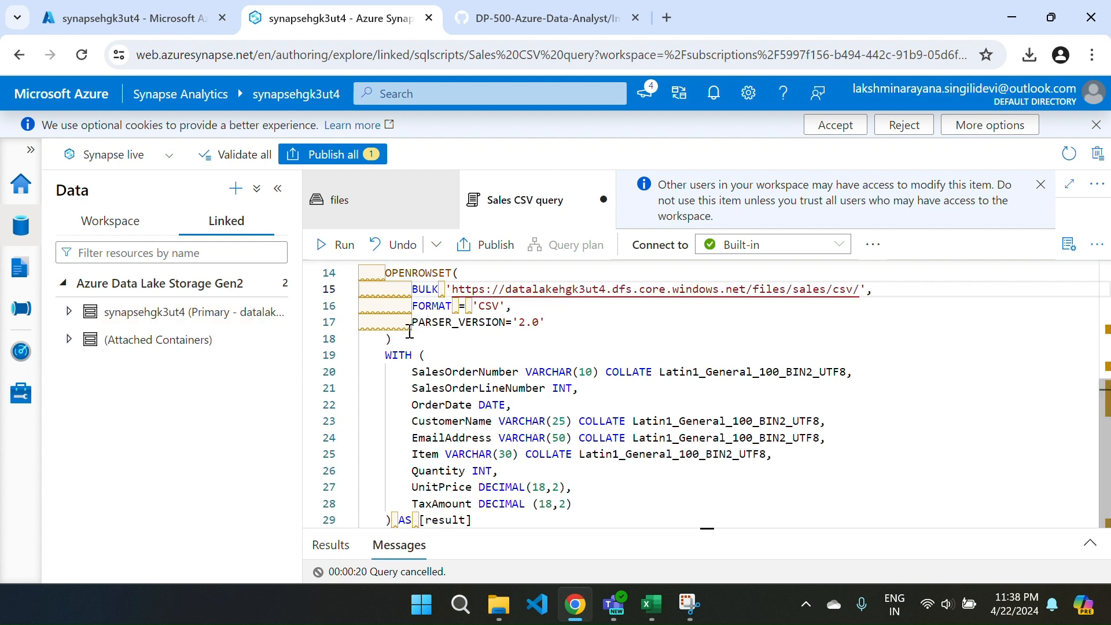
left_click(321, 246)
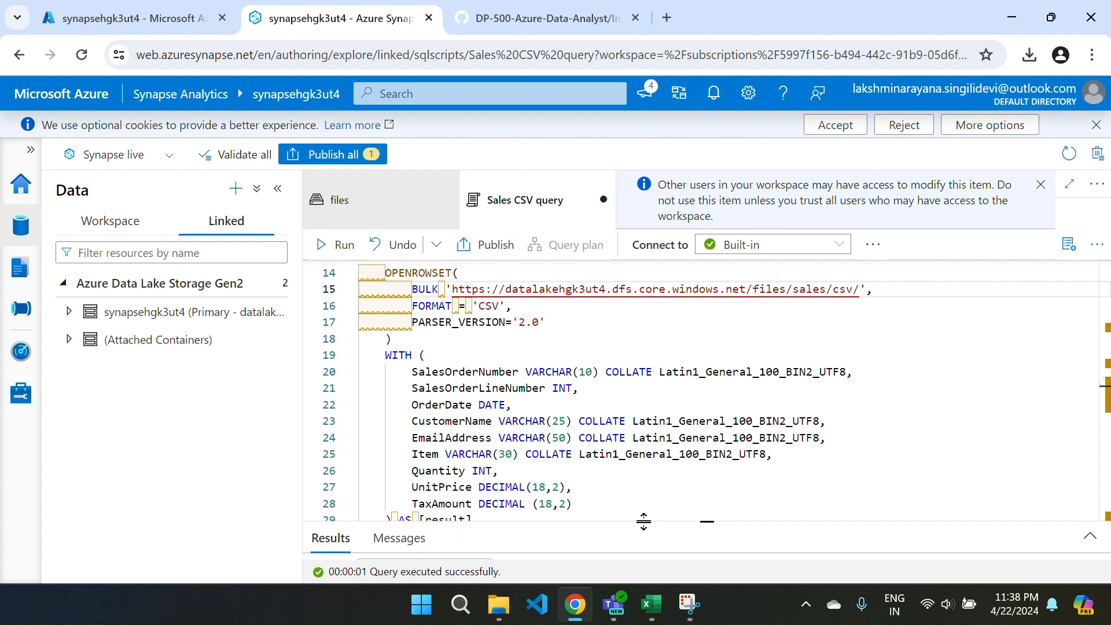
Enlarge the results to examine the named columns, then give the editor more height to review the WITH clause.
left_click_drag(647, 519, 672, 334)
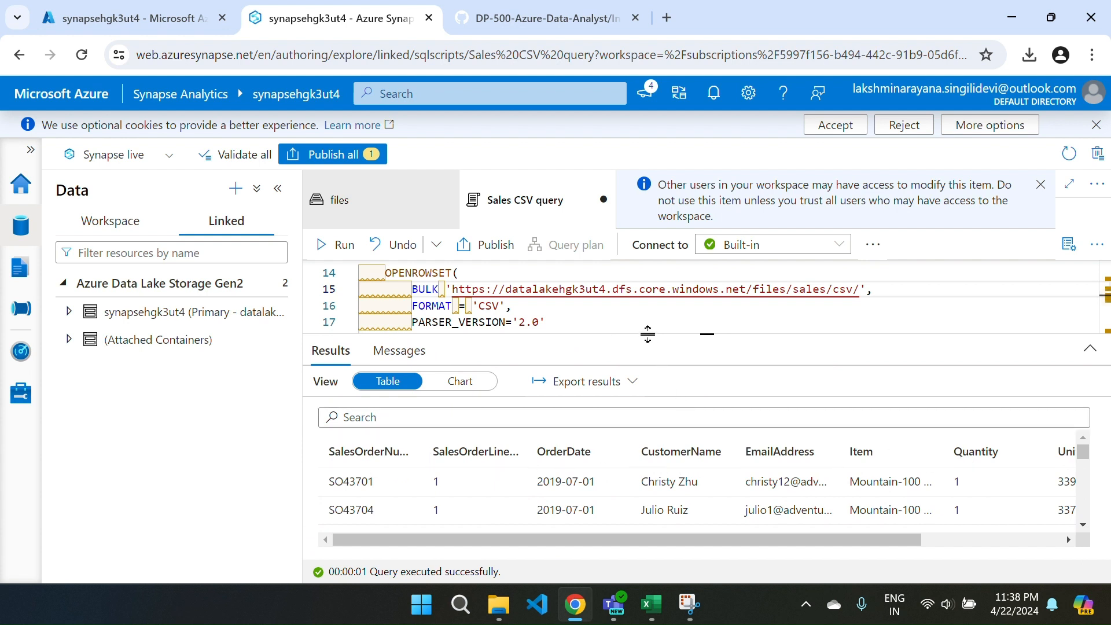
left_click_drag(648, 334, 663, 463)
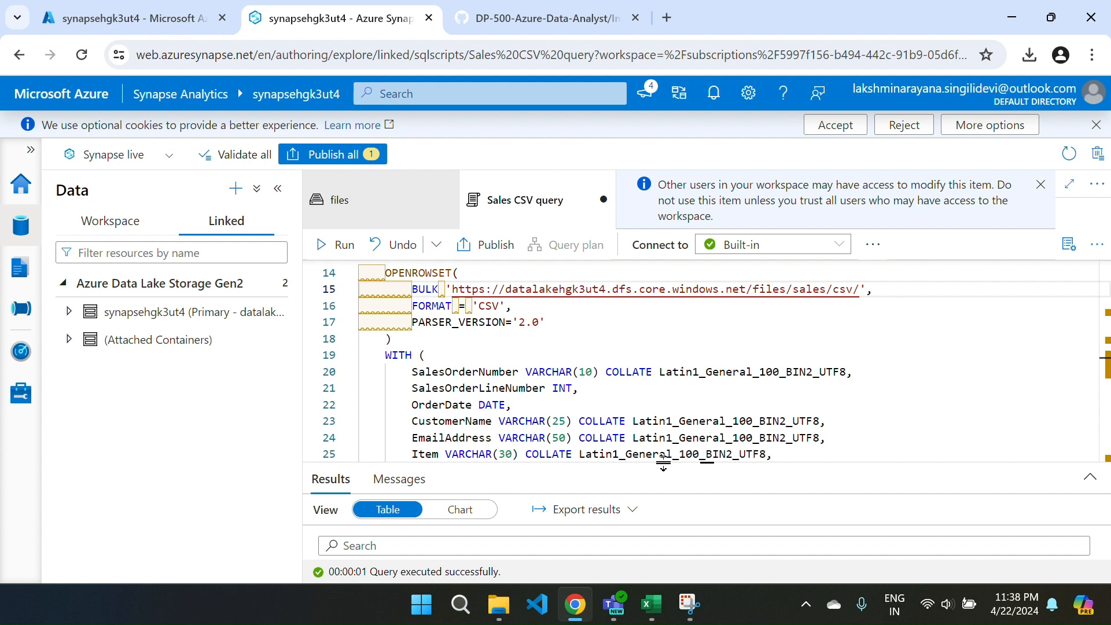
scroll(544, 399, "down", 2)
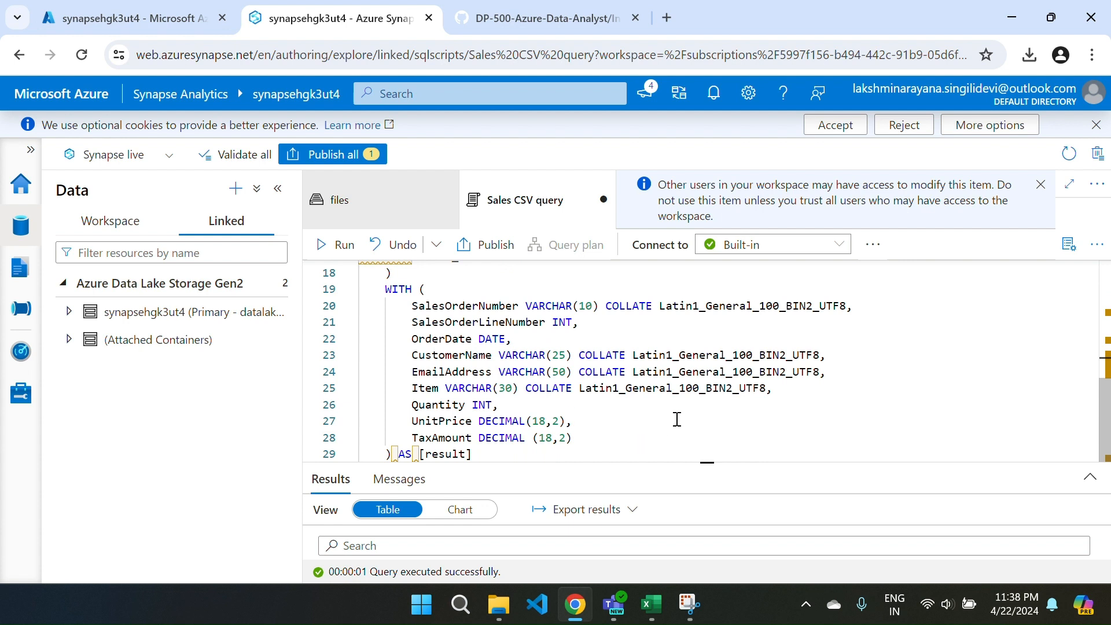
Publish the Sales CSV query script, check it among the workspace's SQL scripts, and close it.
left_click(338, 157)
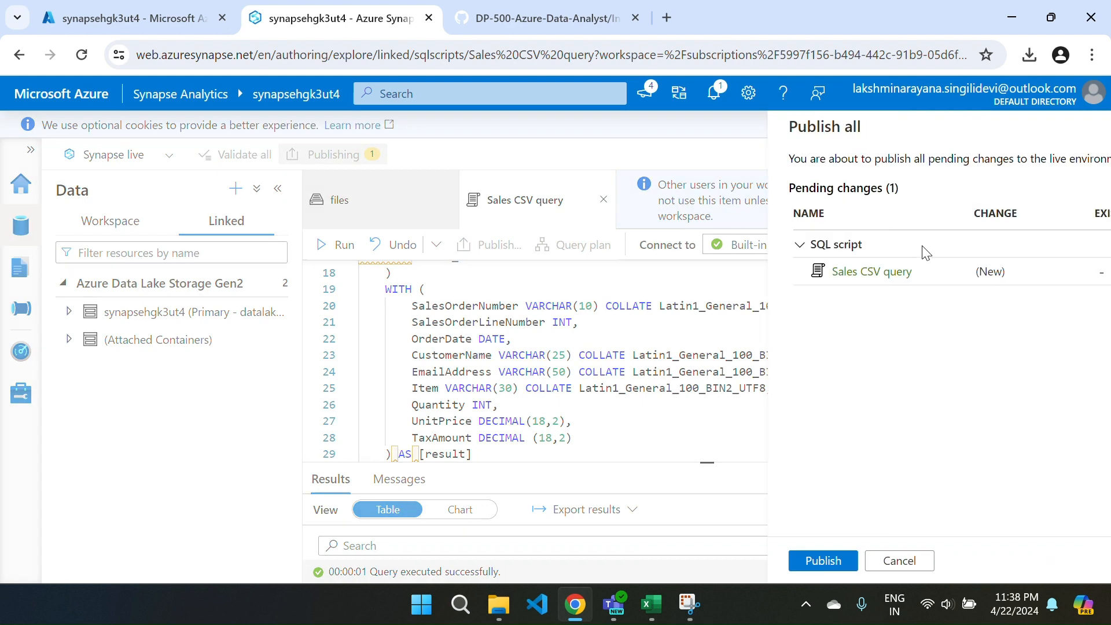
left_click(613, 562)
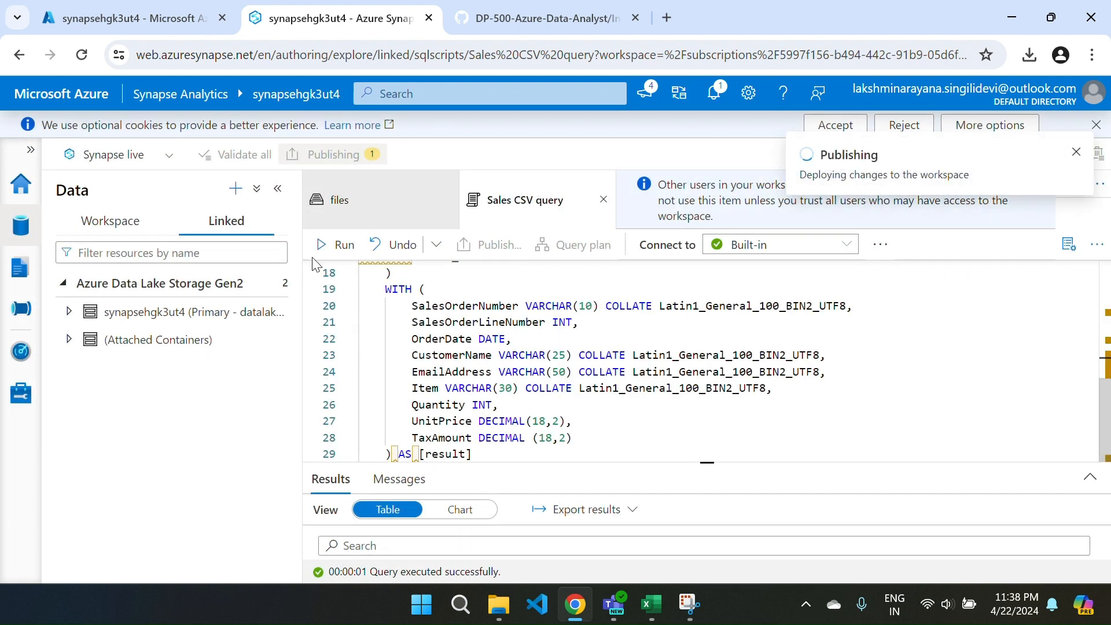
left_click(17, 264)
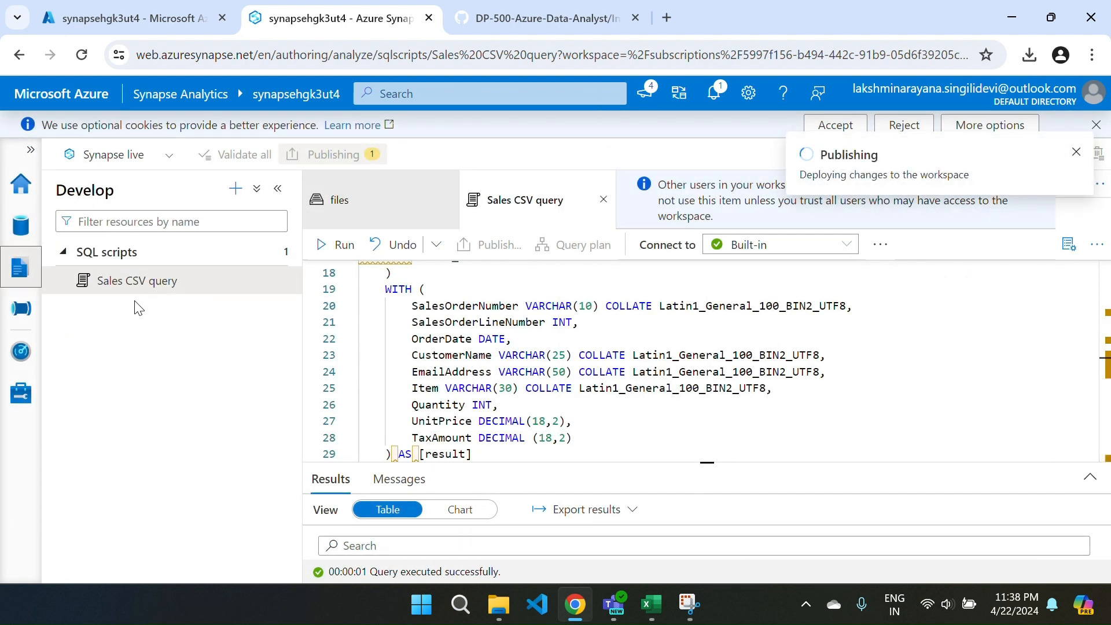
left_click(603, 200)
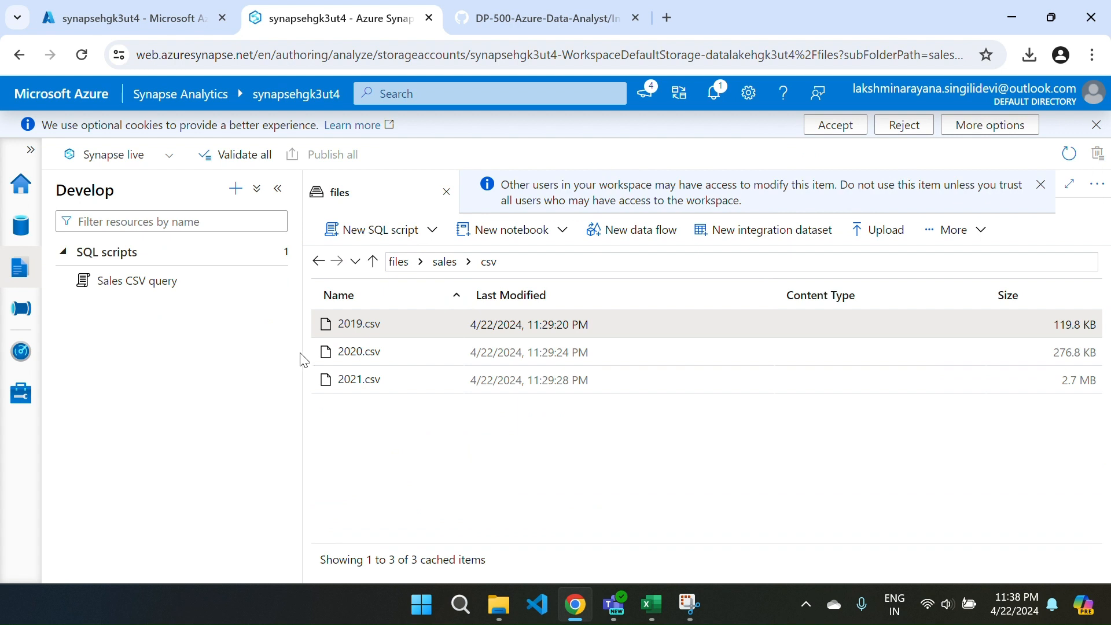
Generate a Select TOP 100 rows SQL script for the parquet folder in files/sales, using Parquet format as the file type.
left_click(399, 262)
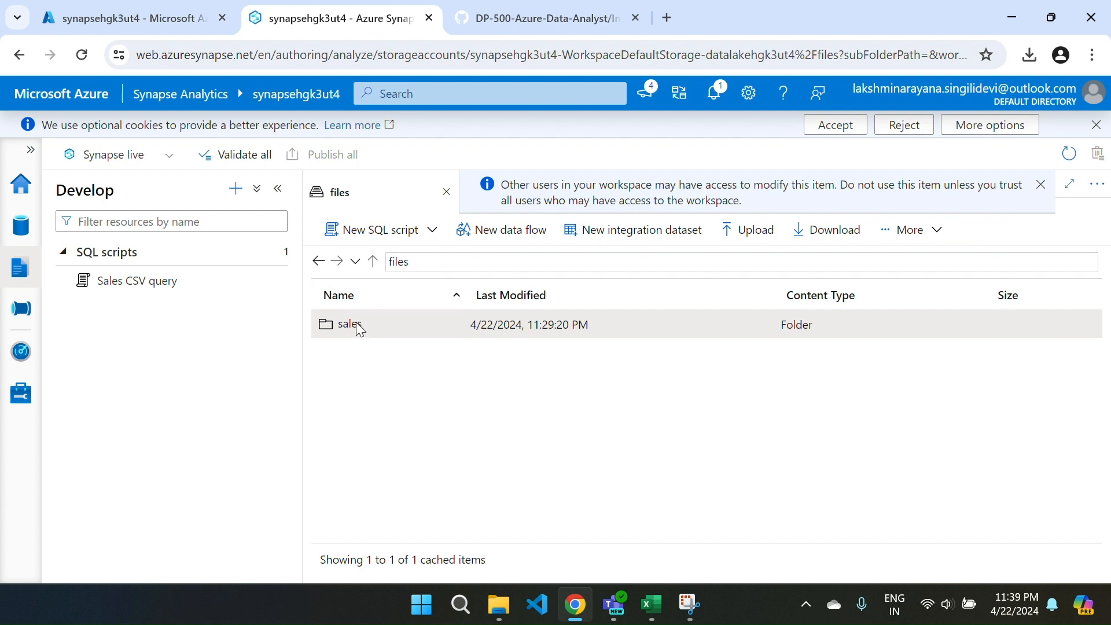
double_click(334, 328)
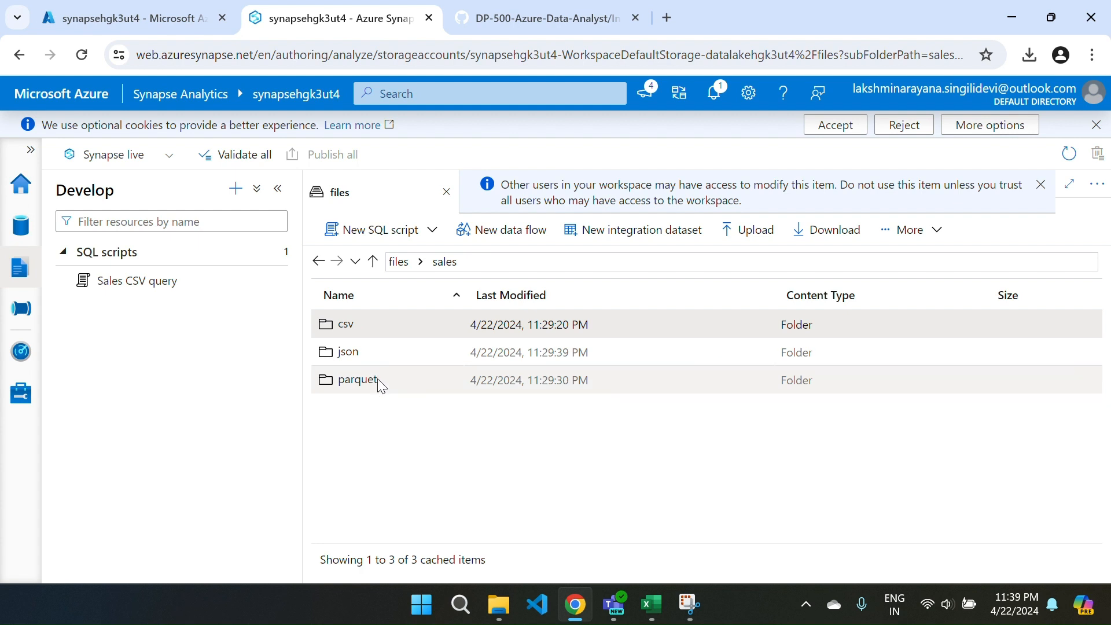
right_click(379, 385)
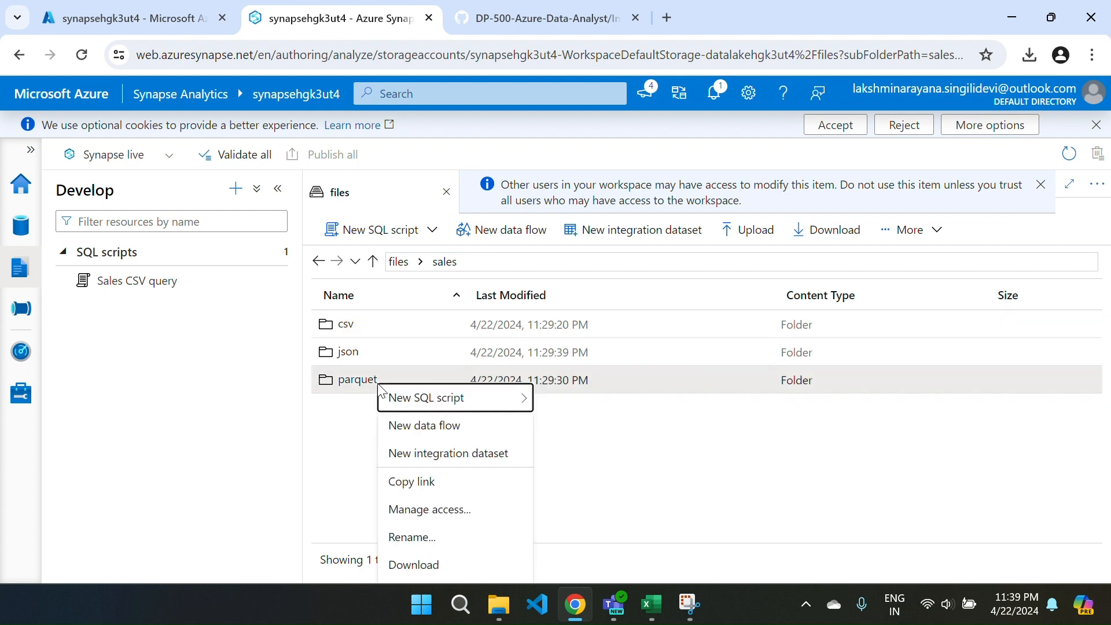
mouse_move(500, 409)
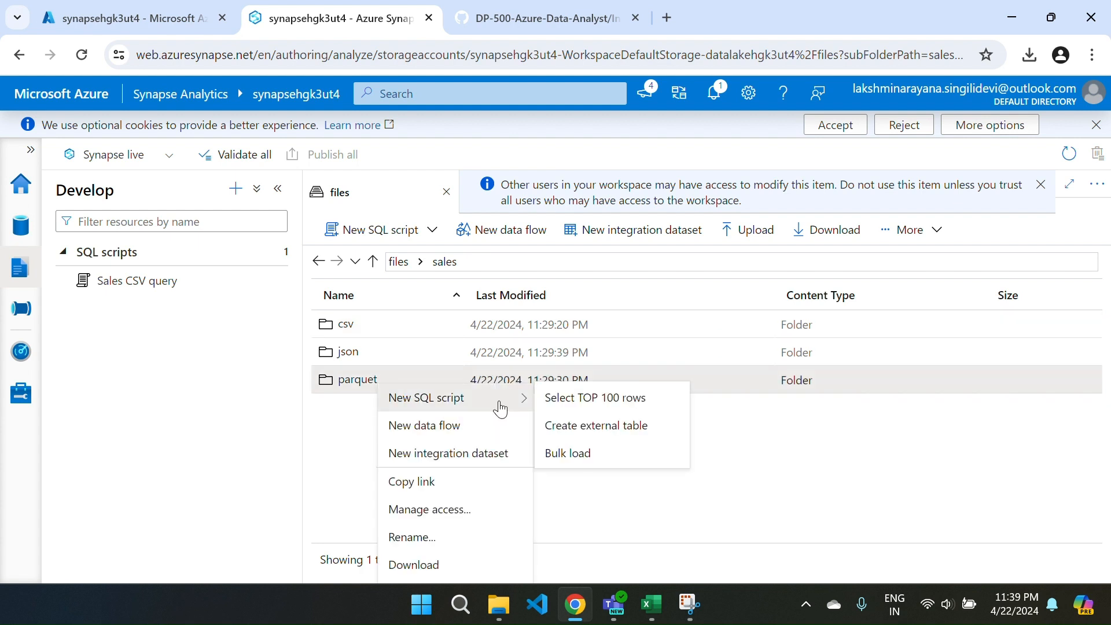
left_click(615, 398)
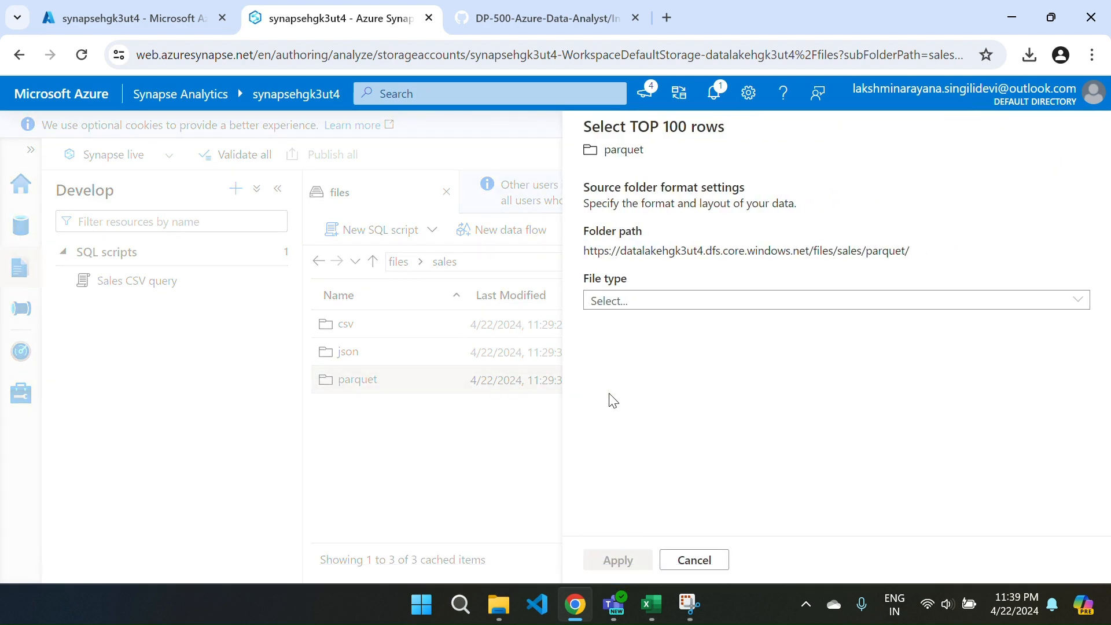
left_click(714, 307)
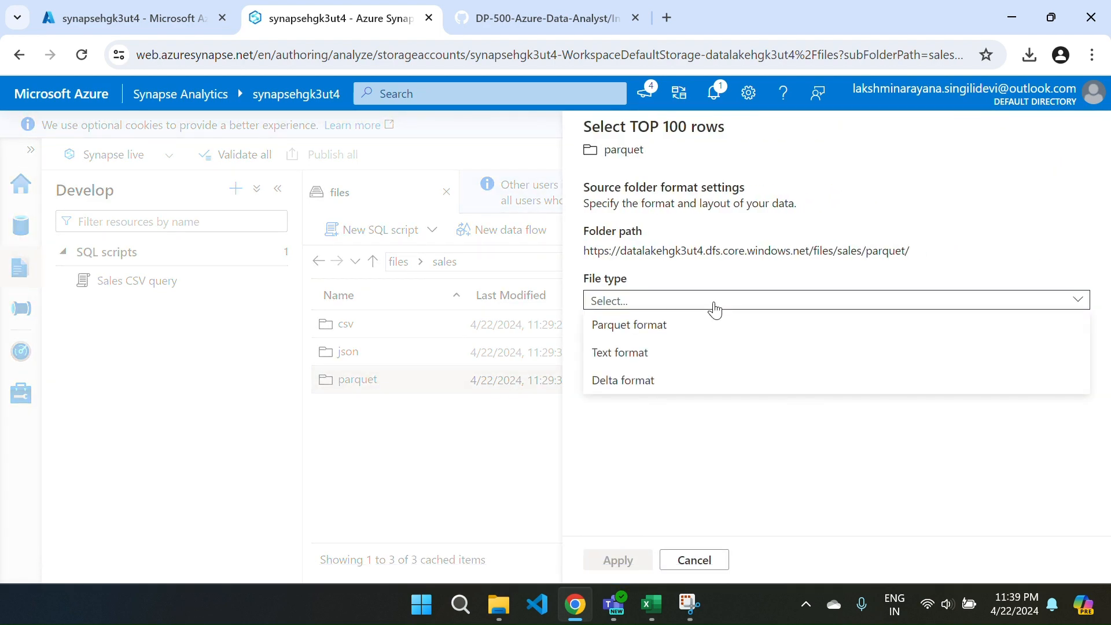
left_click(627, 335)
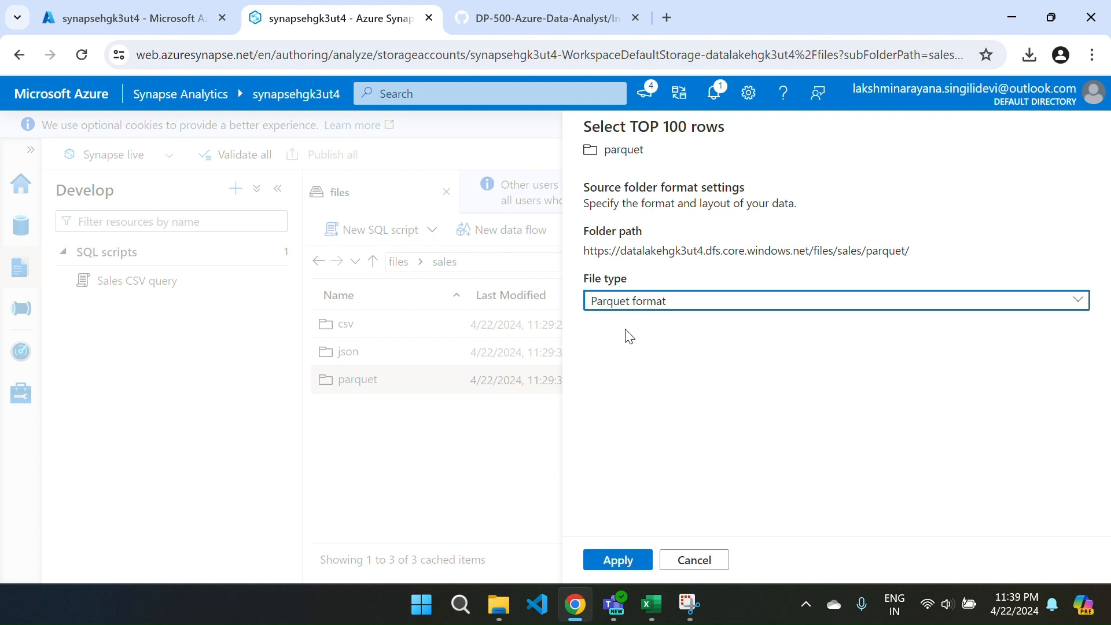
left_click(608, 559)
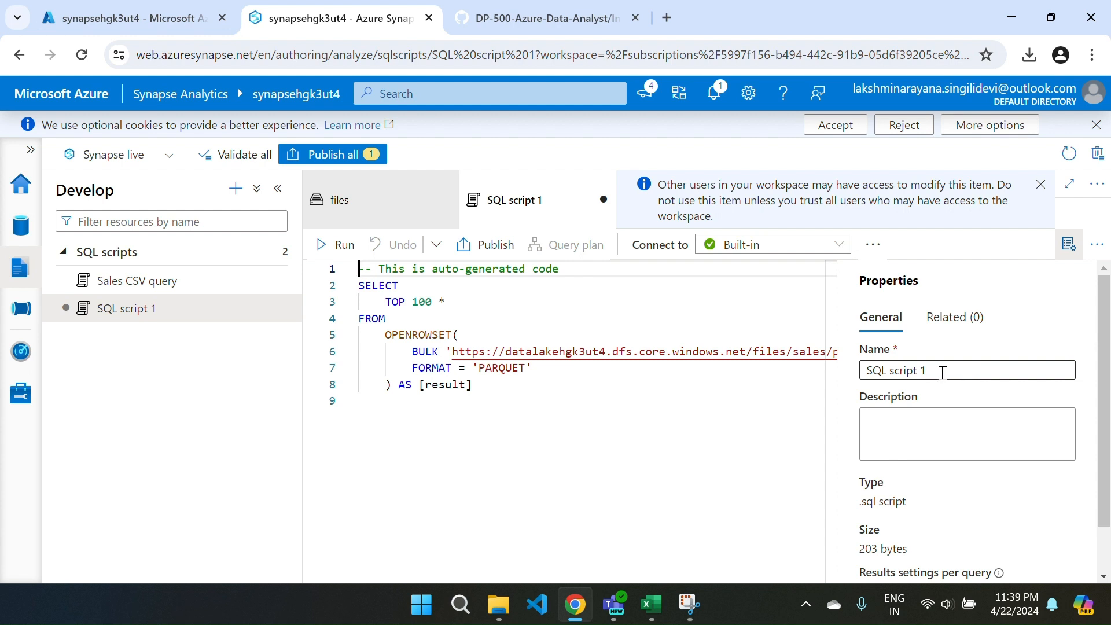
Rename the new SQL script as Sales Parquet quey and hide its properties.
left_click_drag(942, 373, 819, 374)
key("BackSpace")
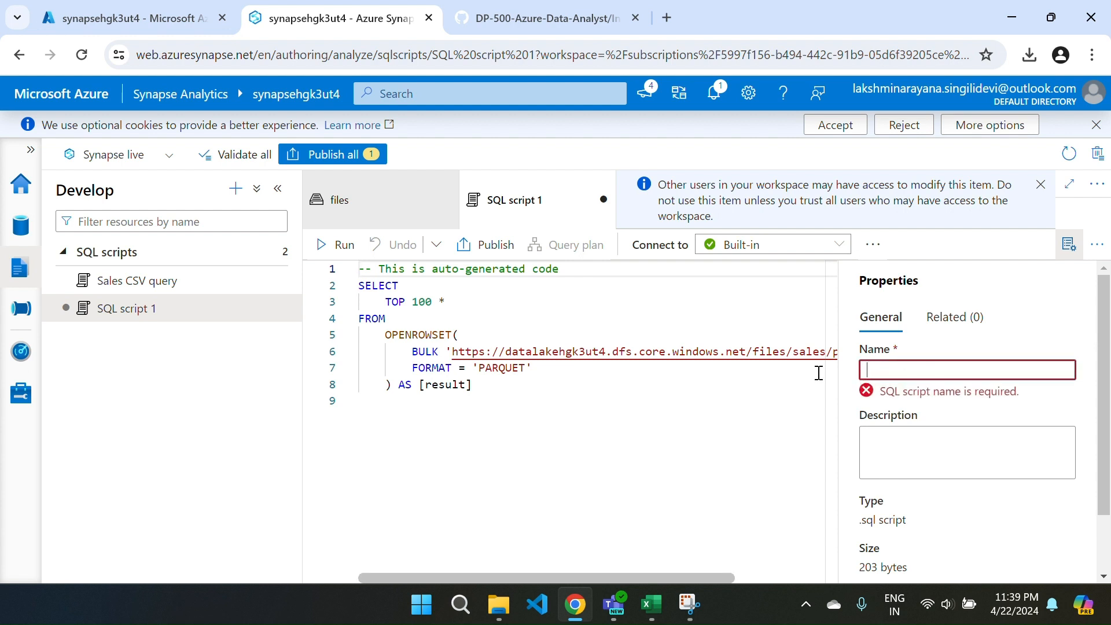
type("Sa")
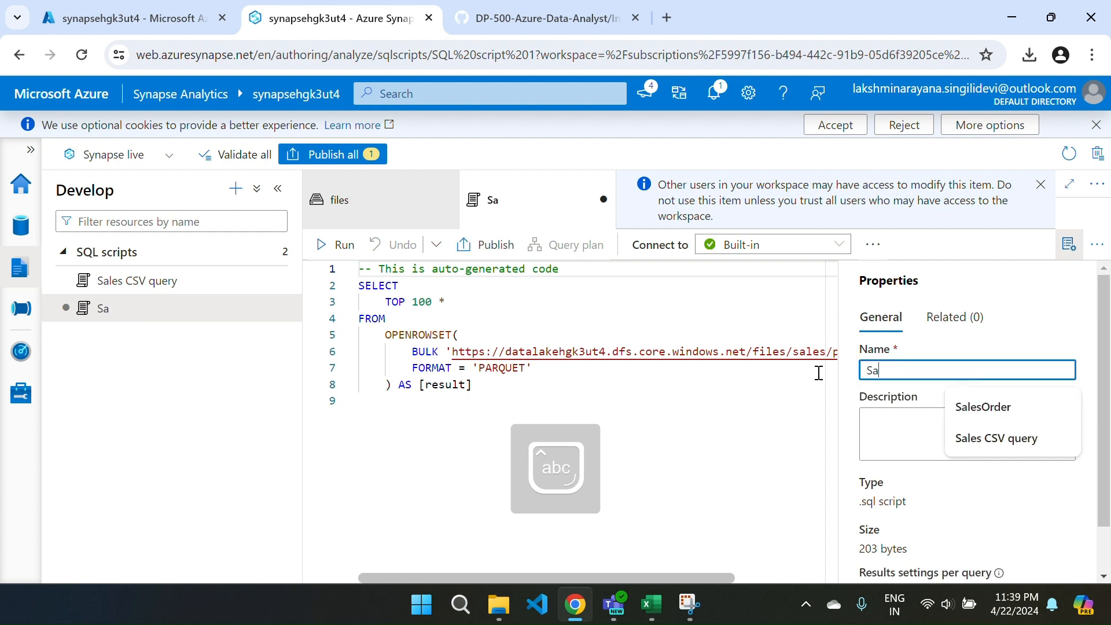
type("les P")
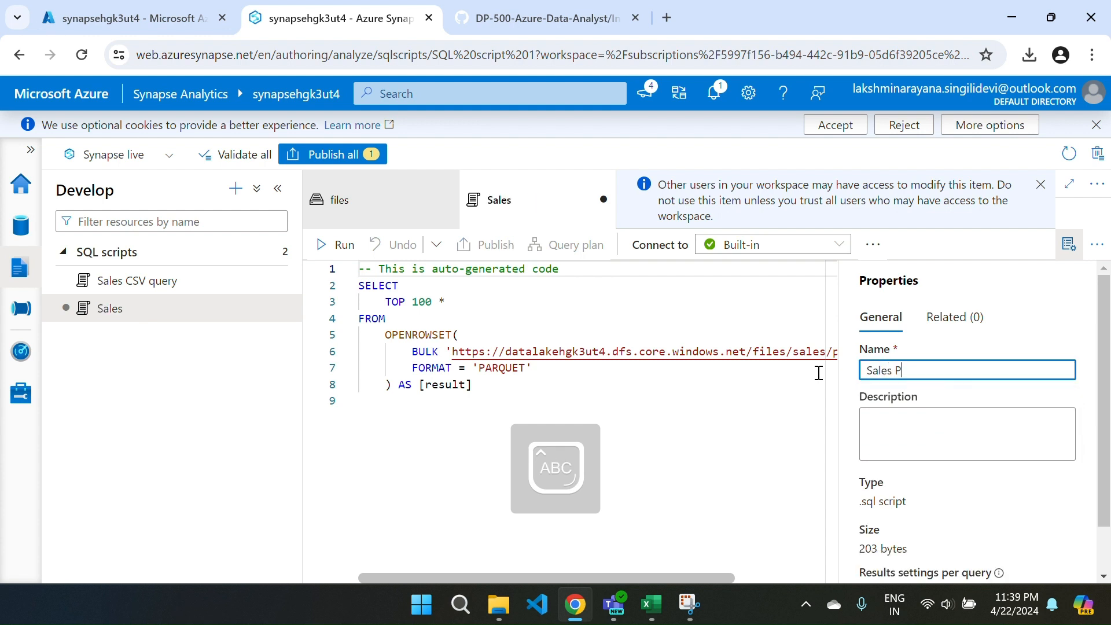
type("arq")
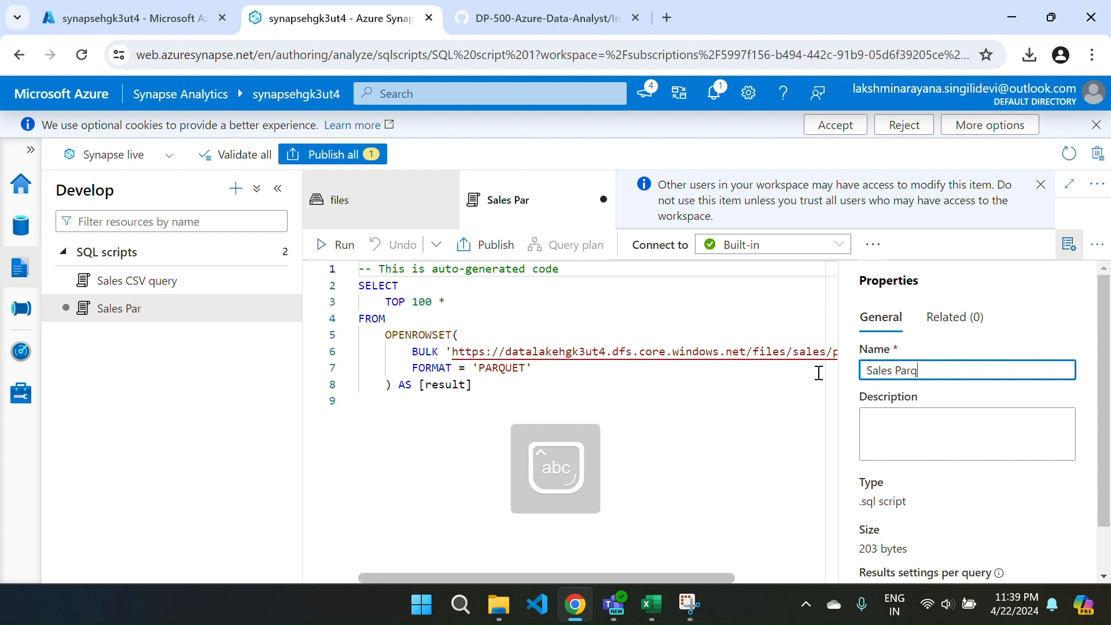
type("uet que")
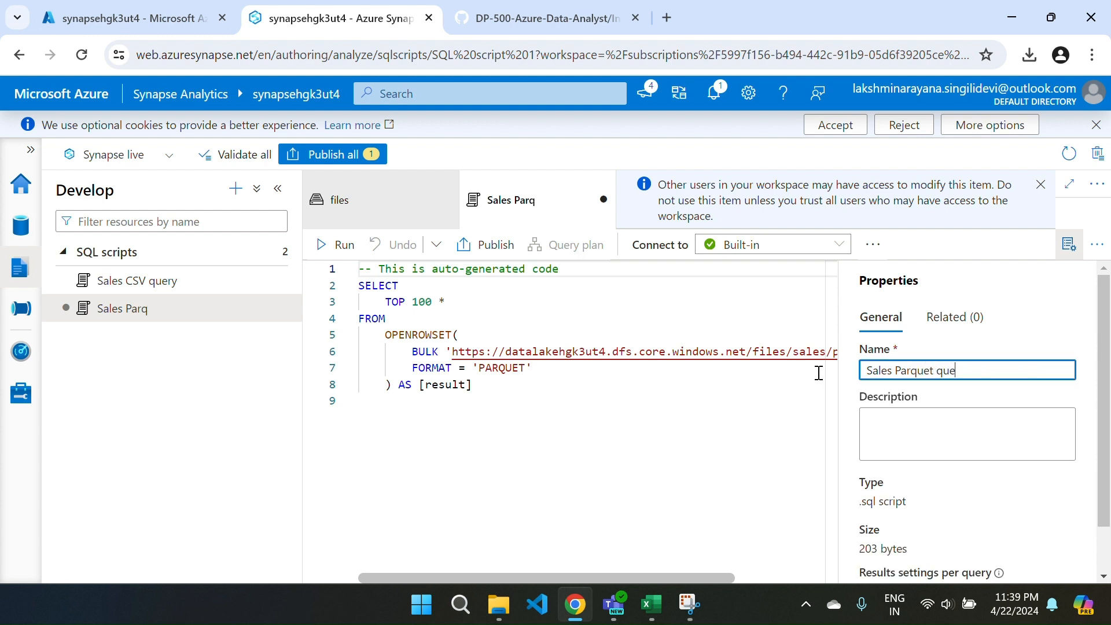
type("y")
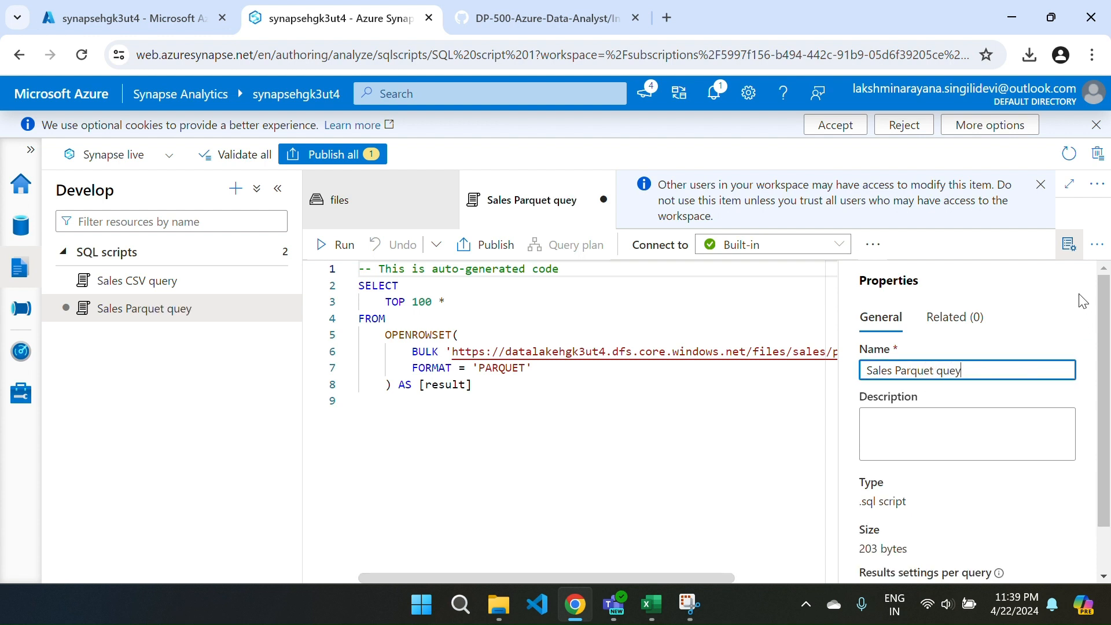
left_click(1069, 243)
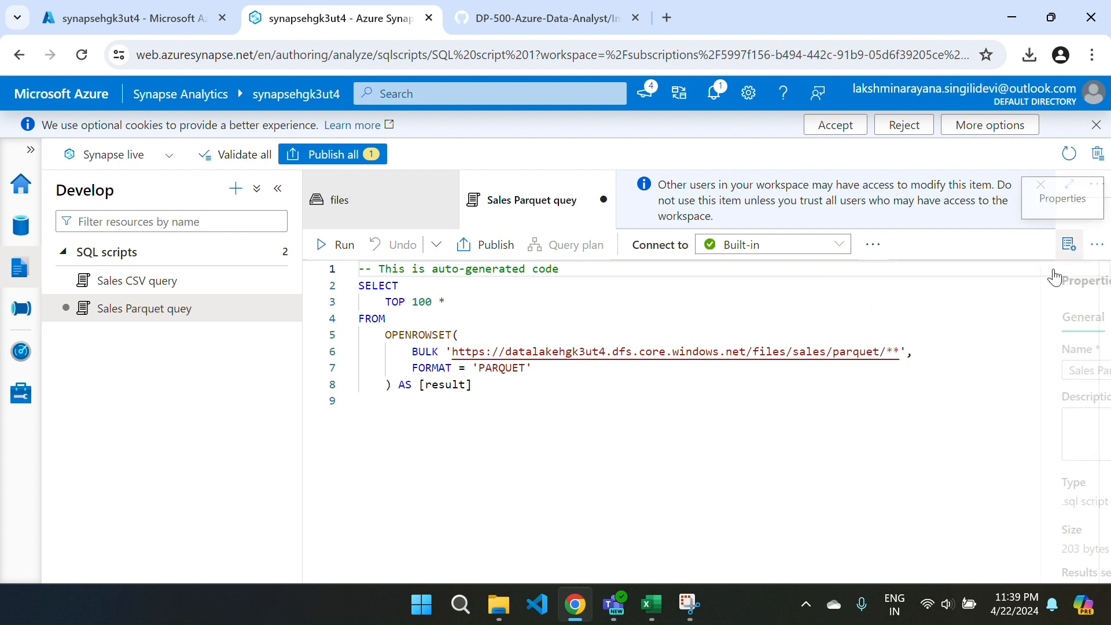
Run the TOP 100 Parquet query and enlarge the results to examine the columns, then give the editor its height back.
left_click(324, 244)
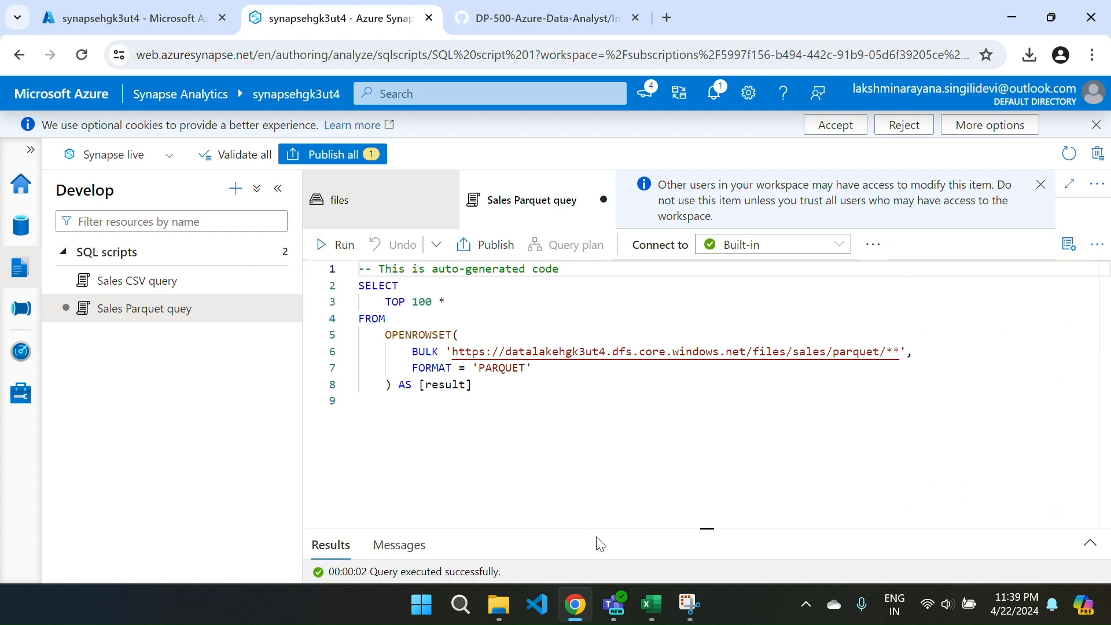
left_click_drag(589, 524, 552, 331)
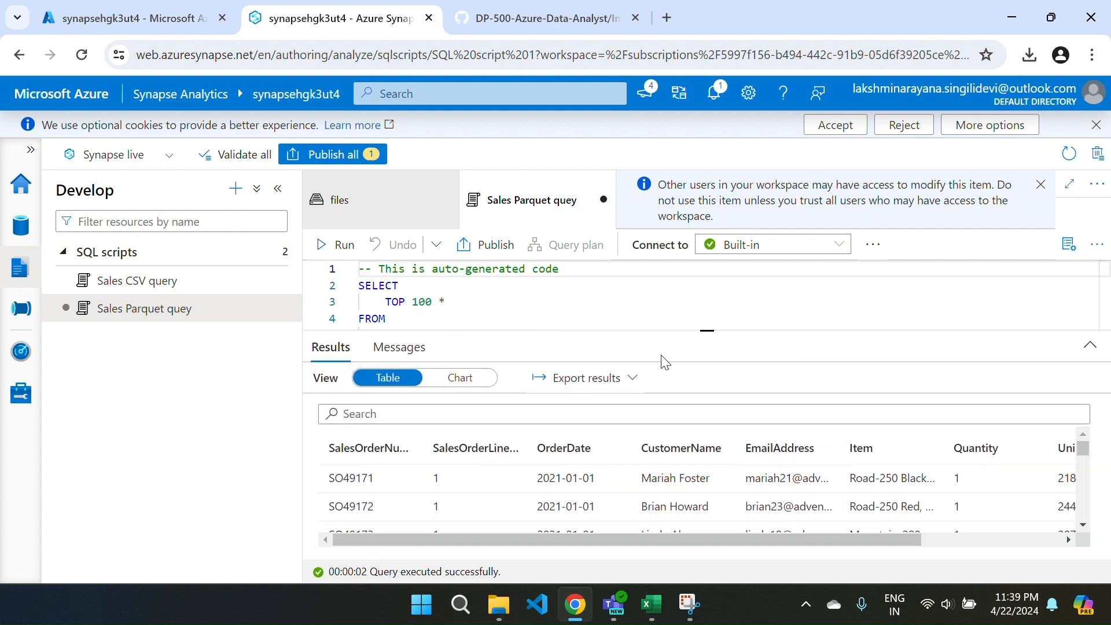
left_click_drag(648, 327, 666, 468)
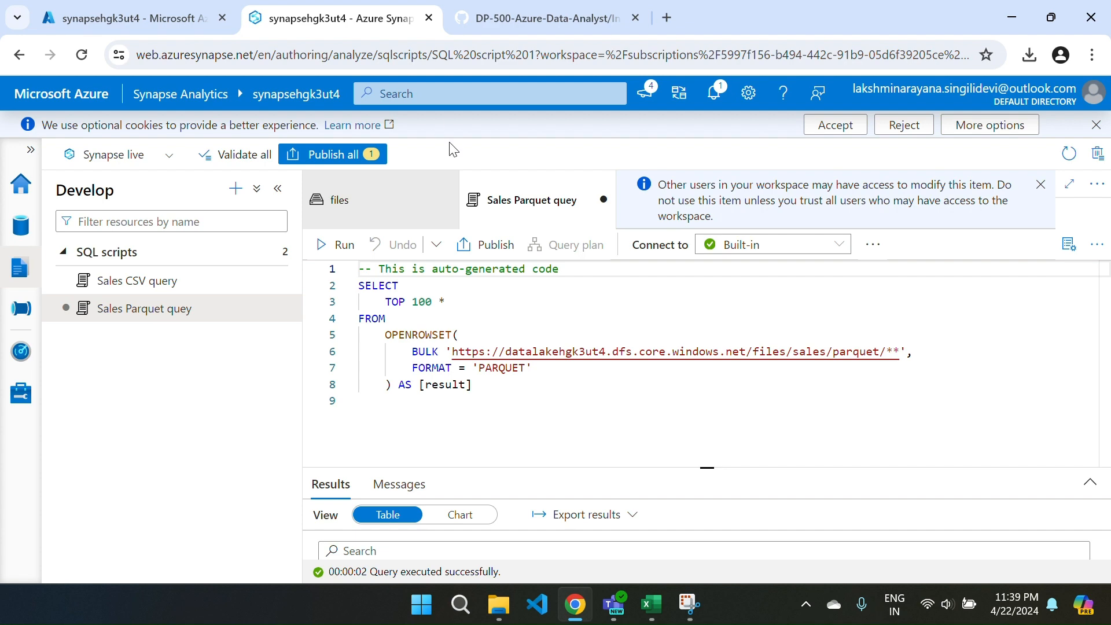
Switch to the GitHub lab instructions and copy the step 5 query that counts ordered items per year.
key("ctrl+Tab")
scroll(574, 424, "down", 15)
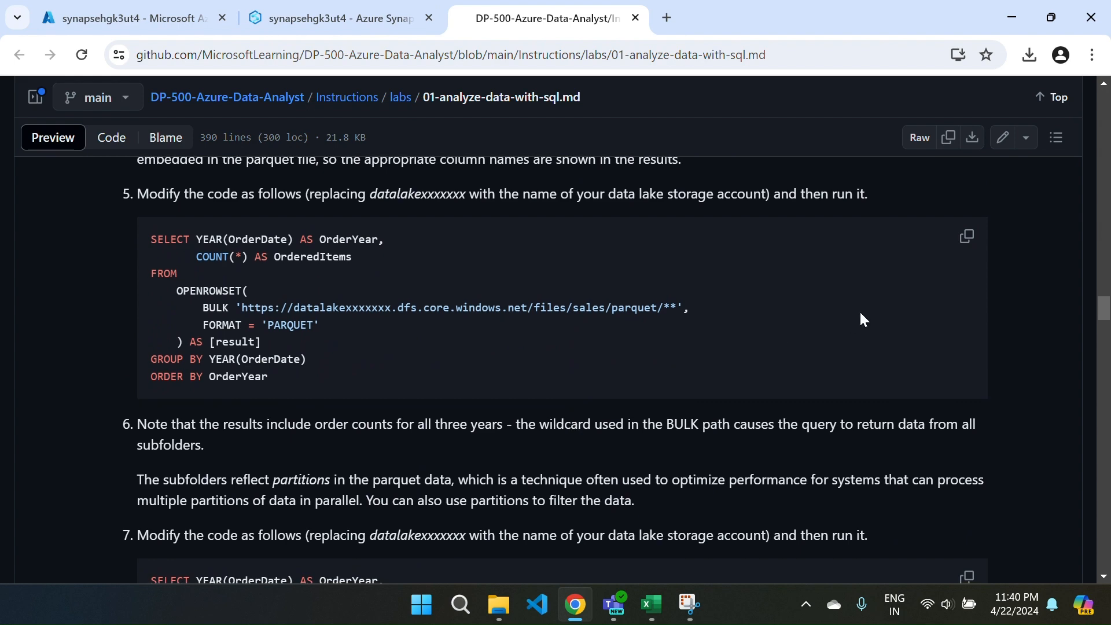
left_click(966, 238)
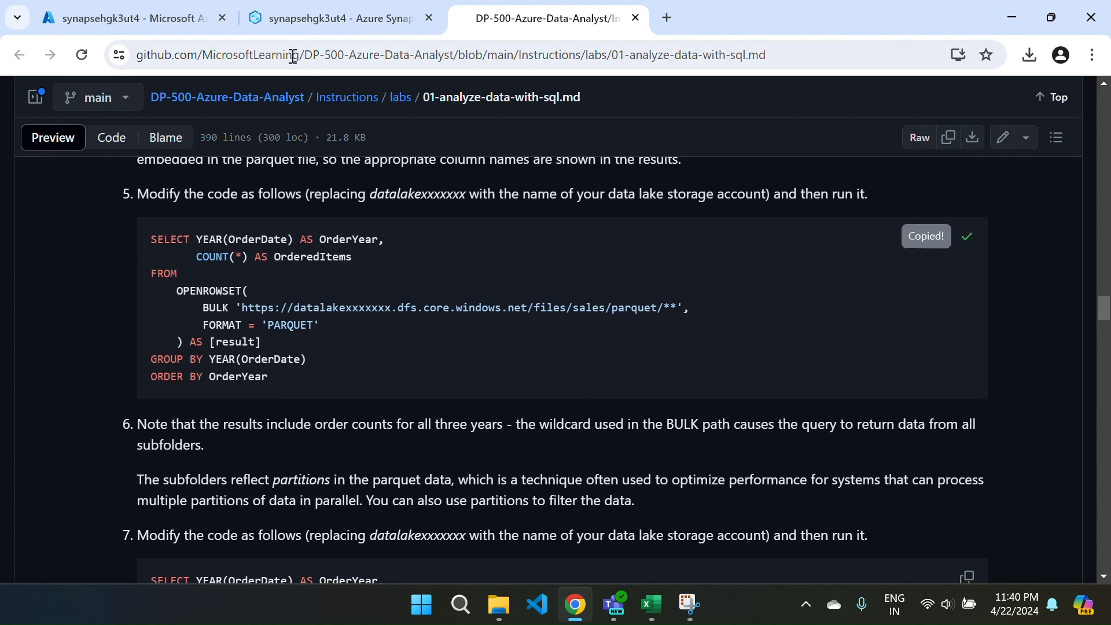
Back in Synapse Studio, comment out the auto-generated Parquet query and paste the copied order-count query below it.
left_click(280, 25)
left_click(475, 419)
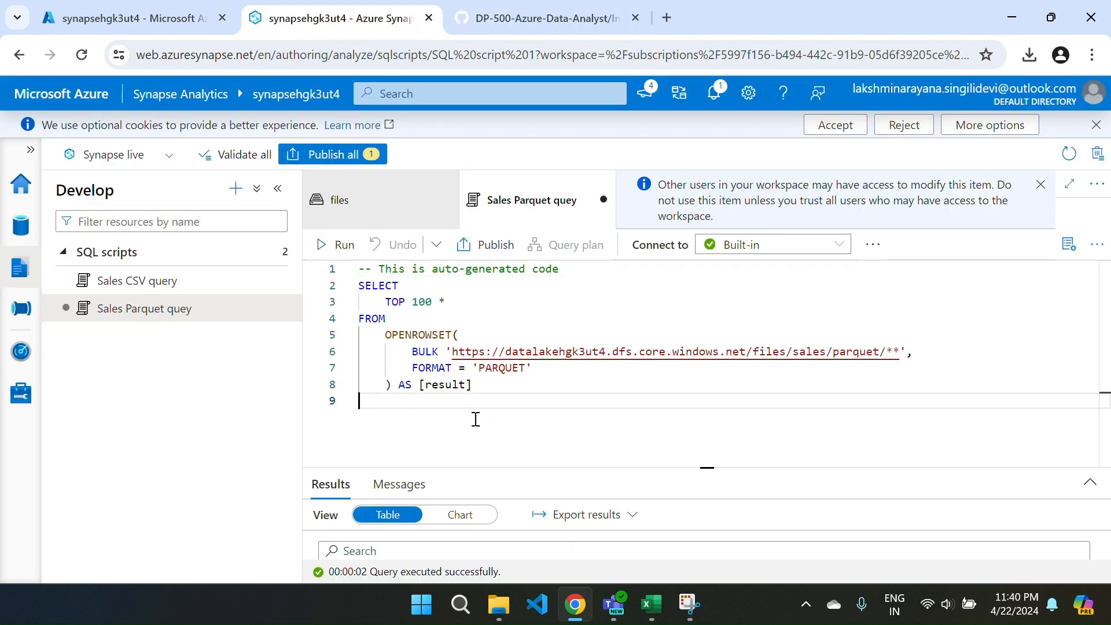
key("ctrl+a")
key("ctrl+slash")
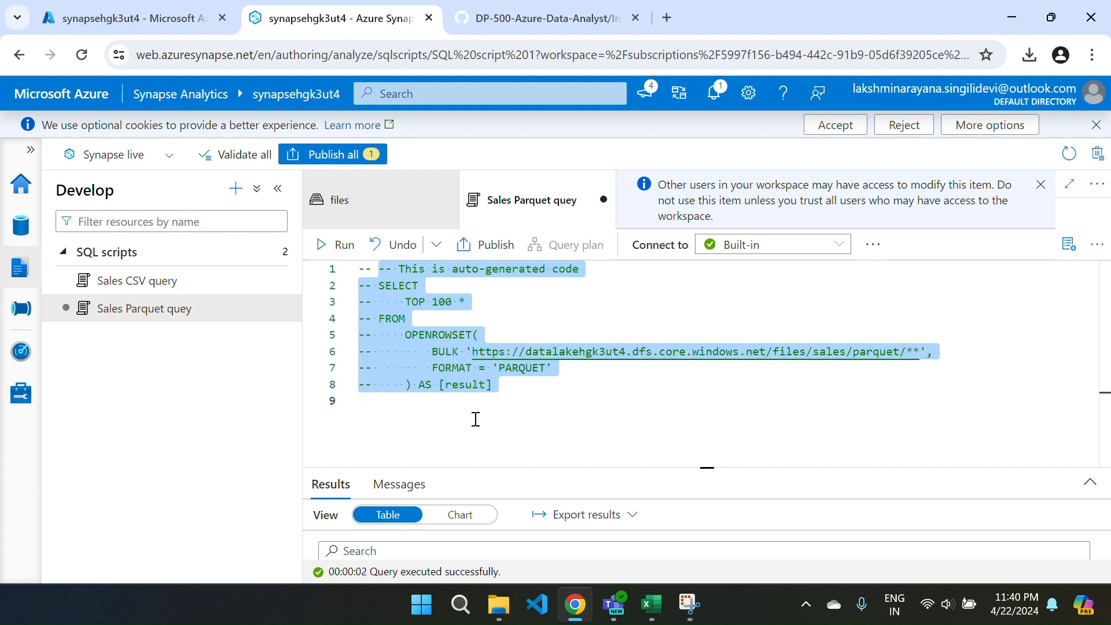
left_click(476, 419)
key("Return")
key("Return")
key("ctrl+v")
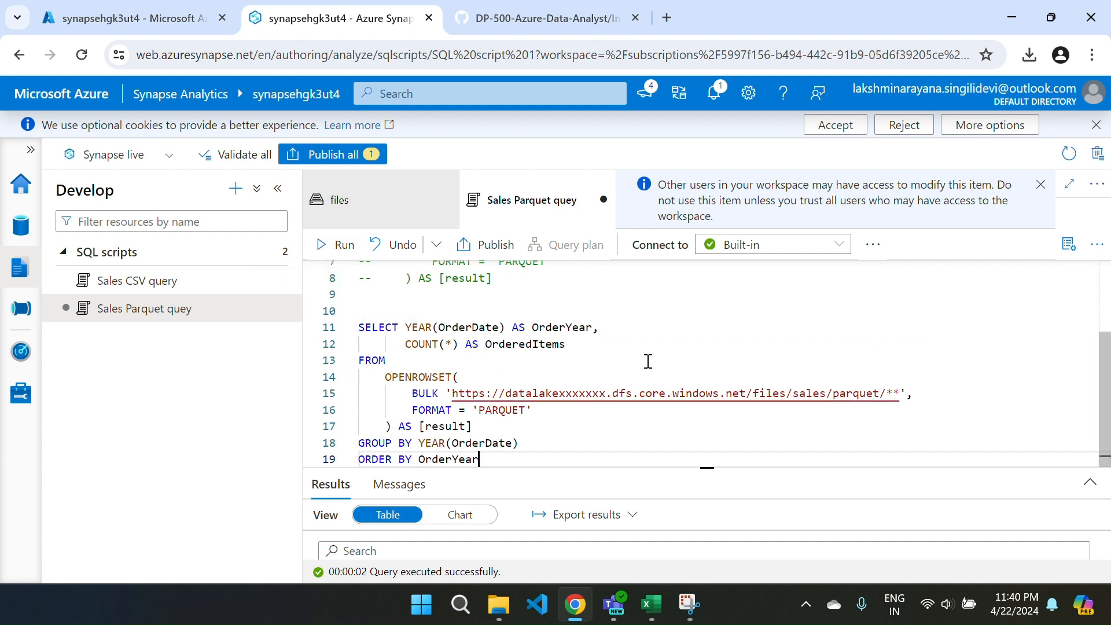
Replace the xxxxxxx placeholder in the pasted query's BULK path with the storage suffix hgk3ut4.
left_click(611, 396)
key("BackSpace")
key("BackSpace")
key("BackSpace")
key("BackSpace")
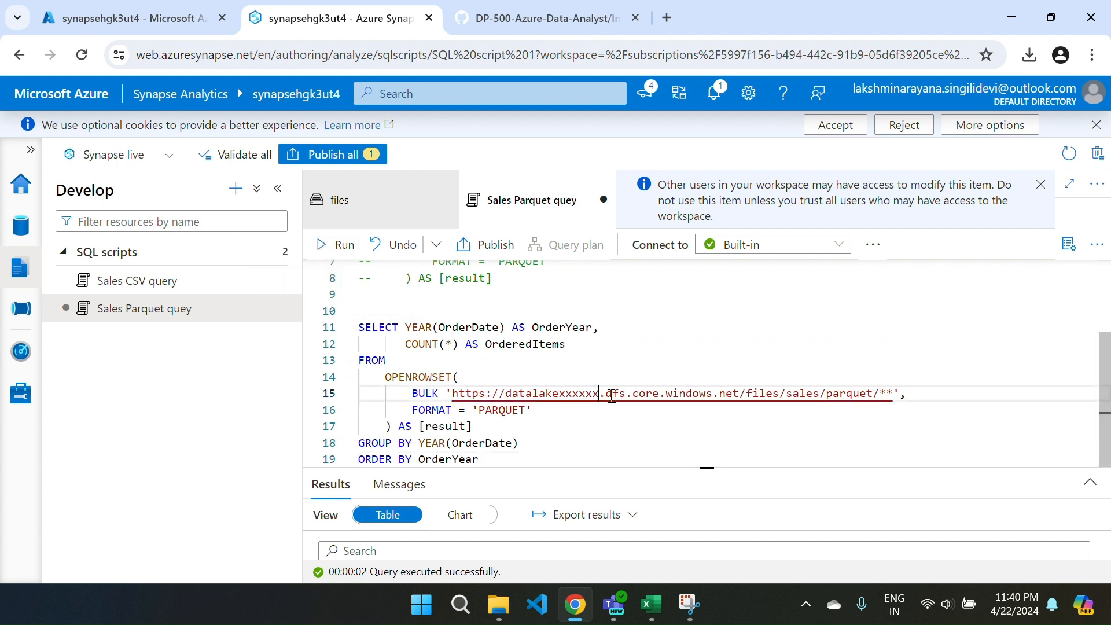
key("BackSpace")
key("BackSpace")
key("BackSpace")
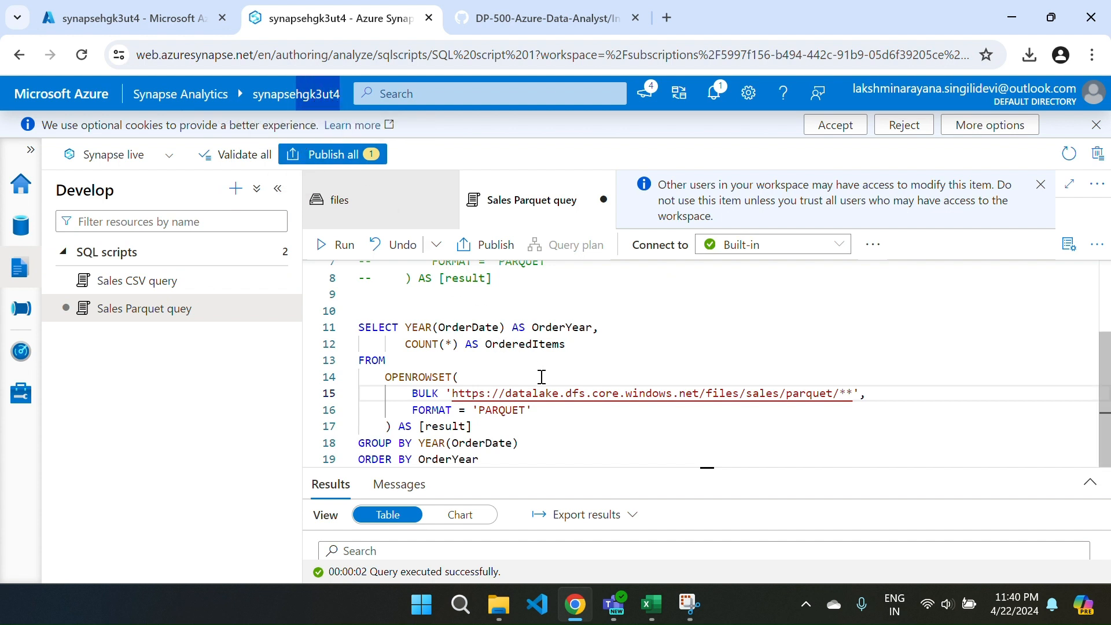
left_click(557, 394)
key("ctrl+v")
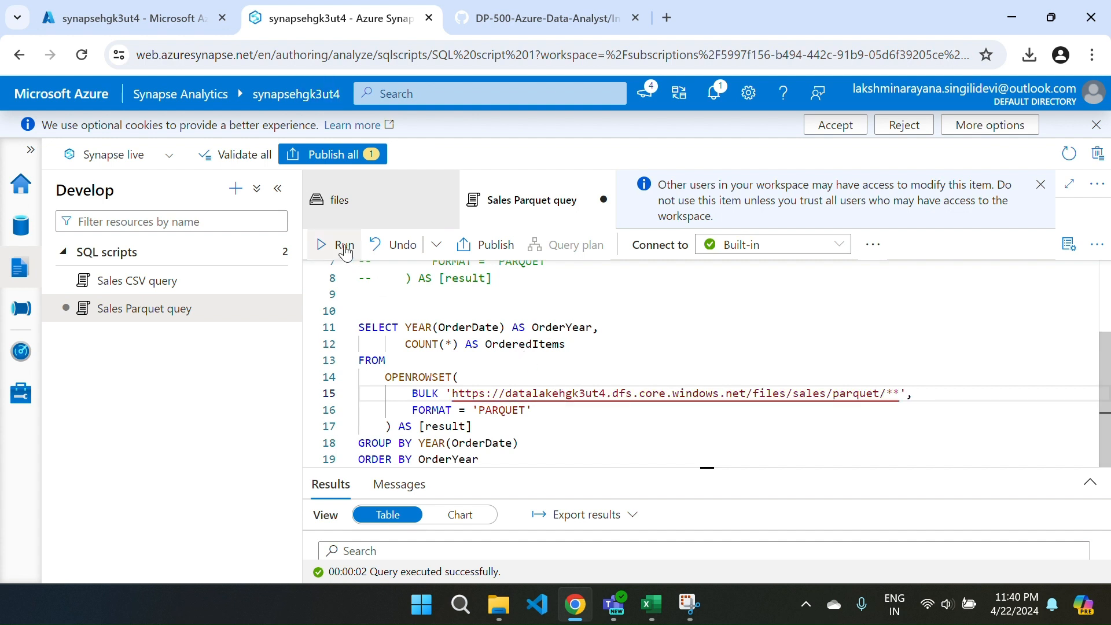
Run the order-count query and examine the ordered items for each year, then enlarge the editor again.
left_click(325, 246)
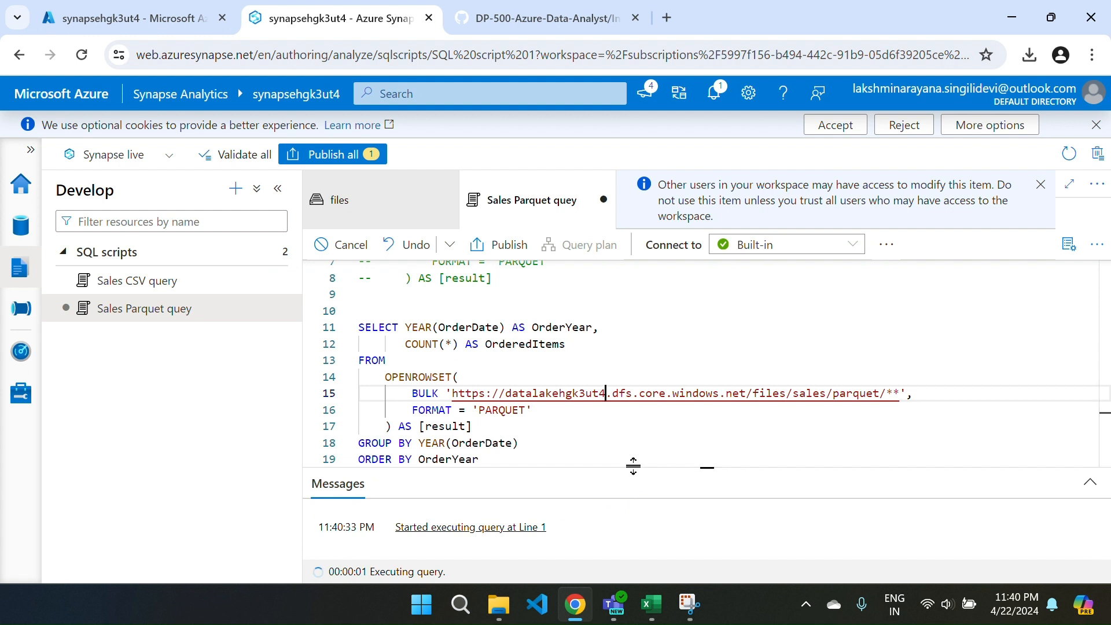
left_click_drag(632, 466, 607, 355)
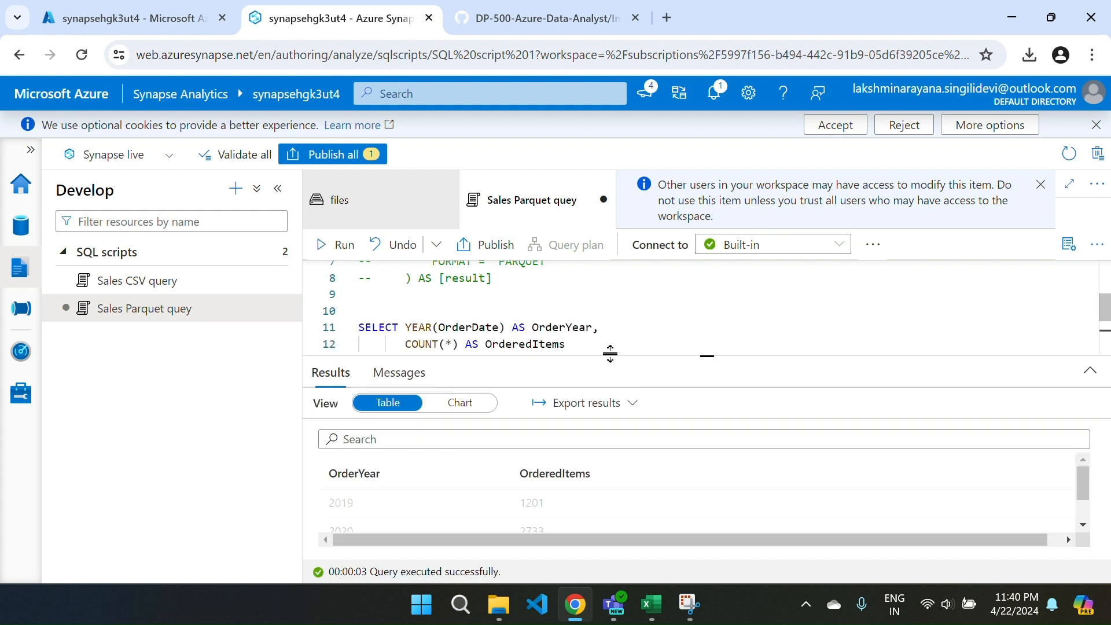
scroll(381, 517, "down", 2)
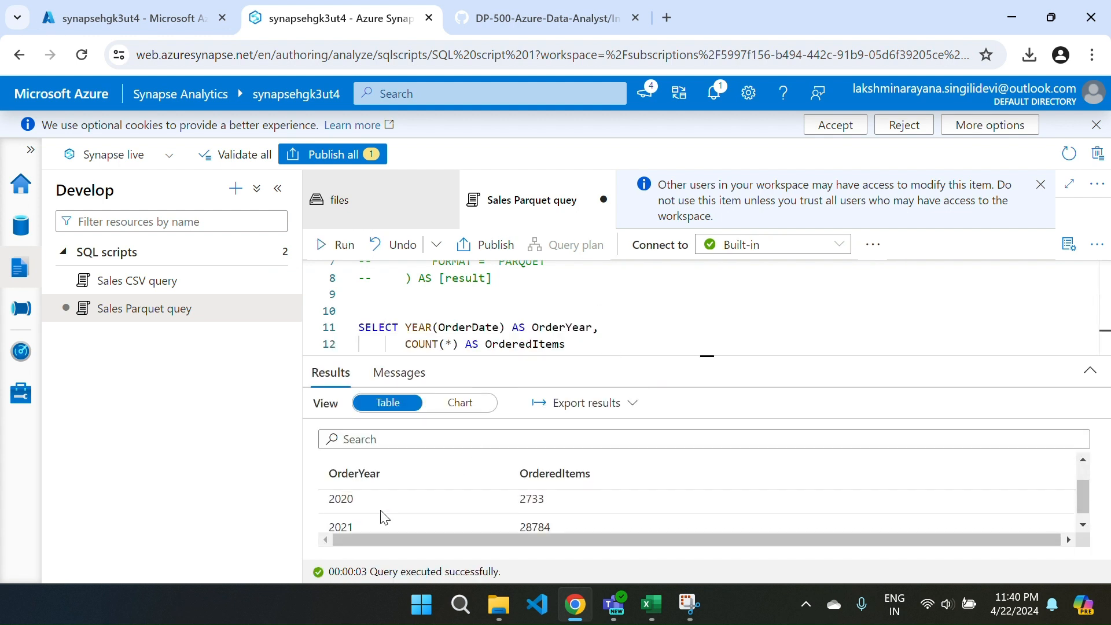
scroll(380, 517, "up", 2)
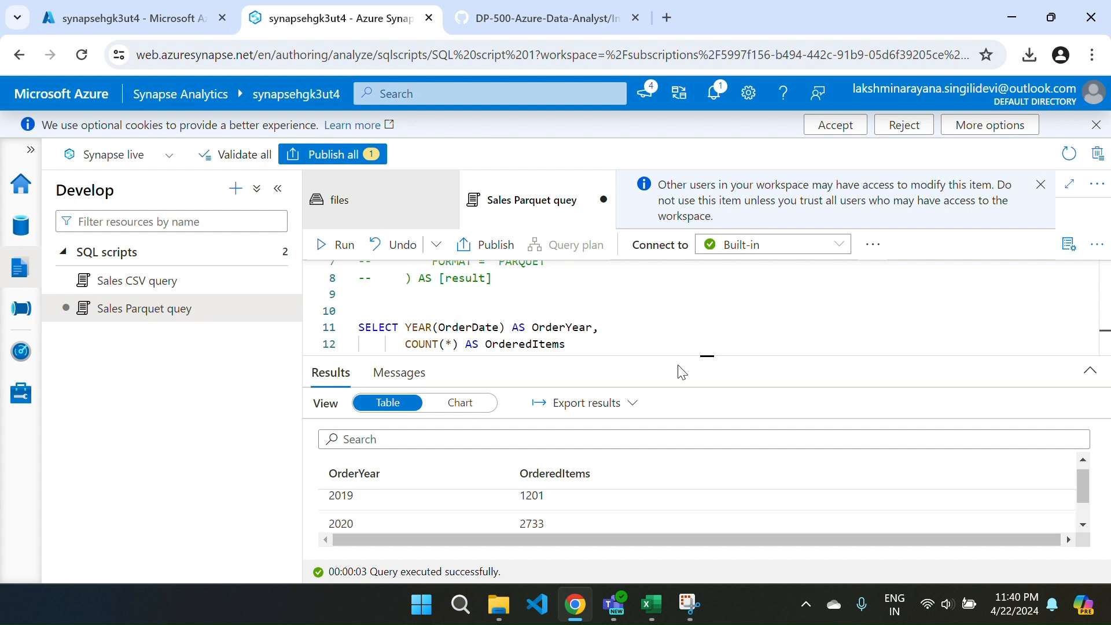
left_click_drag(666, 357, 638, 495)
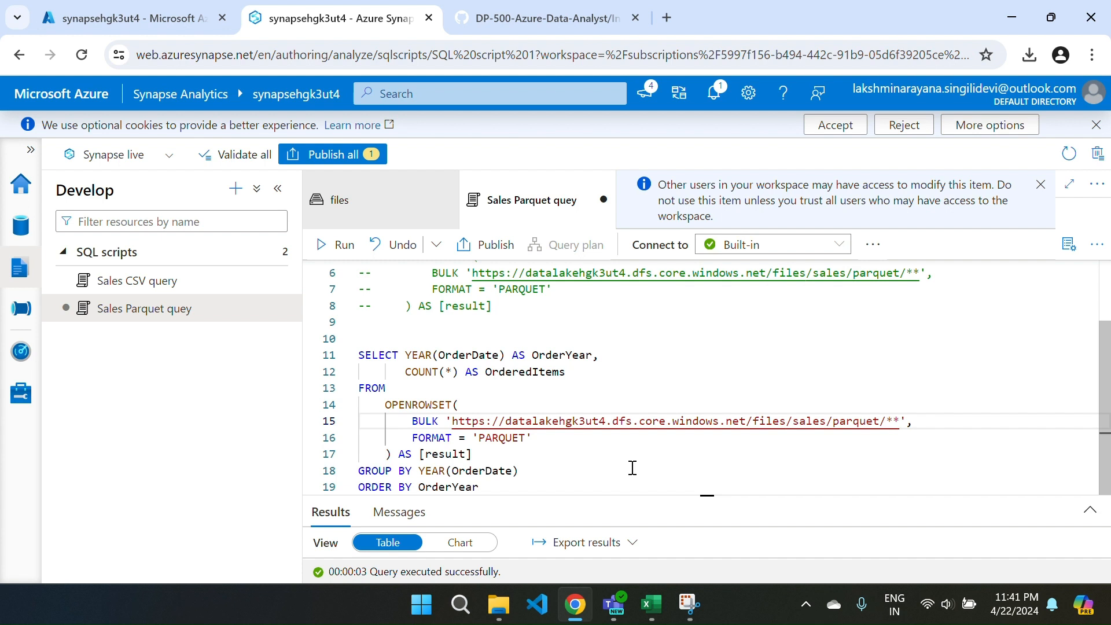
Comment out the order-count query on lines 11 to 19 and readjust the split between editor and results.
left_click_drag(493, 488, 357, 362)
key("ctrl+slash")
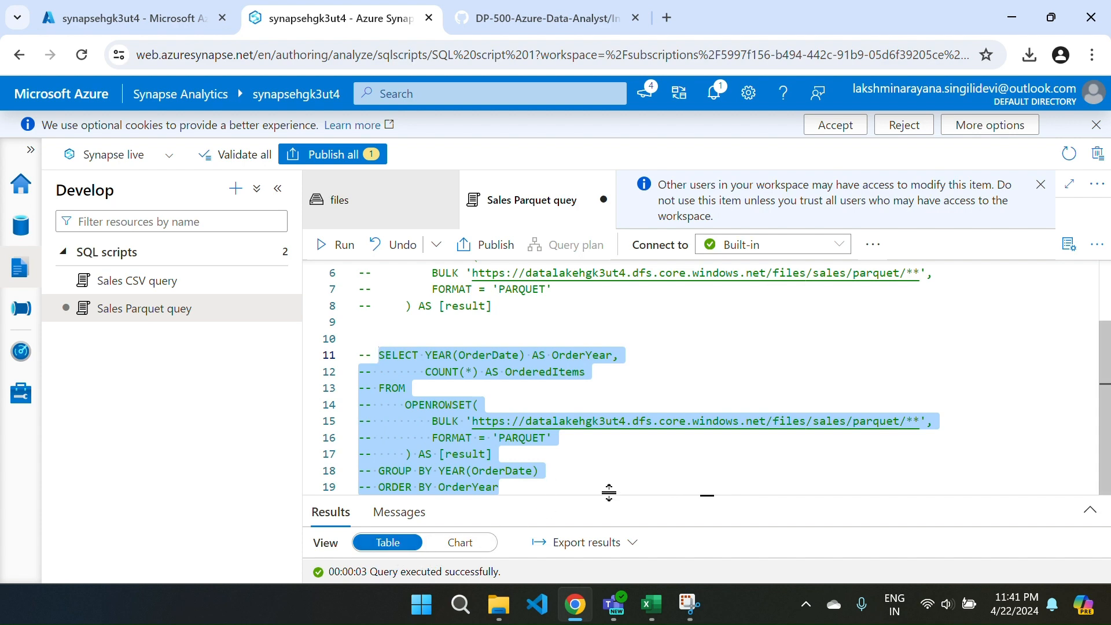
left_click_drag(608, 494, 584, 364)
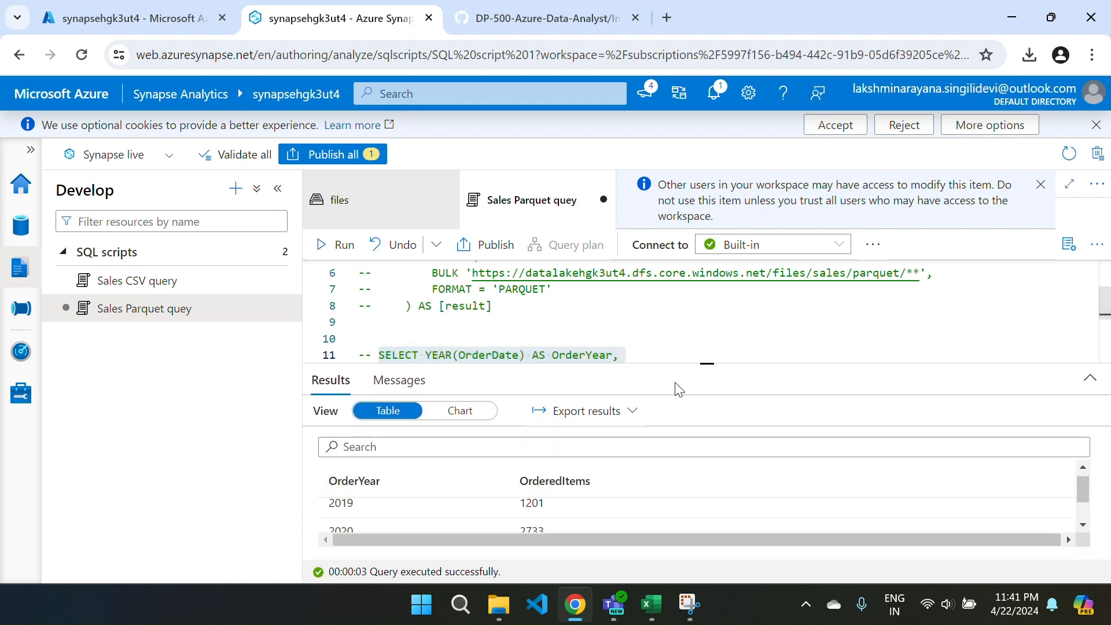
left_click_drag(653, 364, 666, 419)
Switch to the GitHub lab page and copy the step 7 Parquet query that filters on filepath(1) for 2019 and 2020.
key("ctrl+Tab")
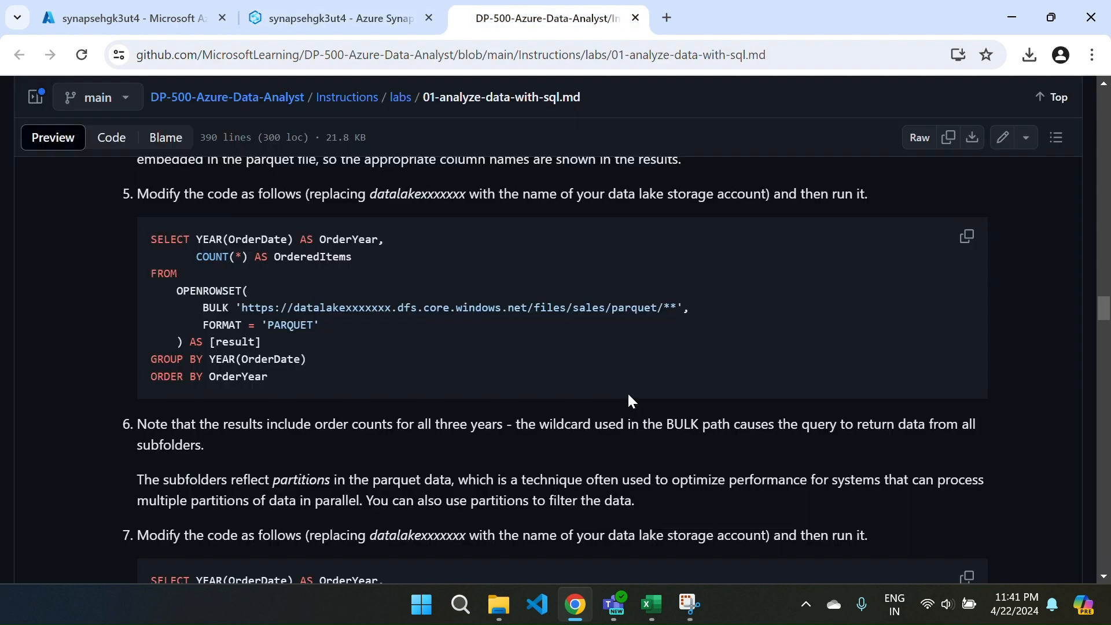
scroll(498, 488, "down", 5)
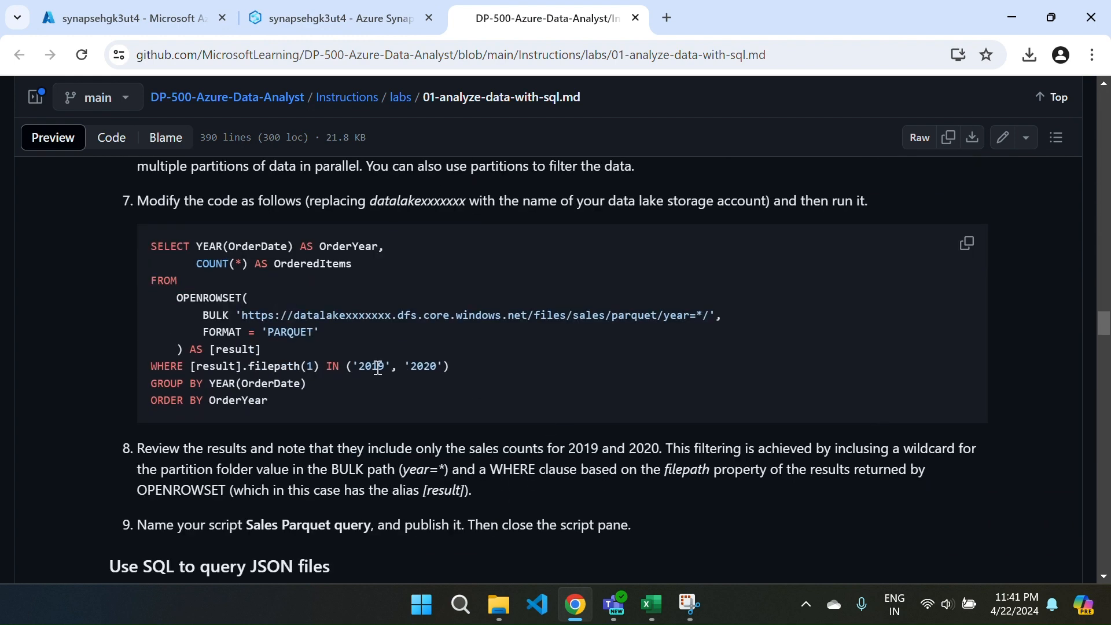
left_click(956, 247)
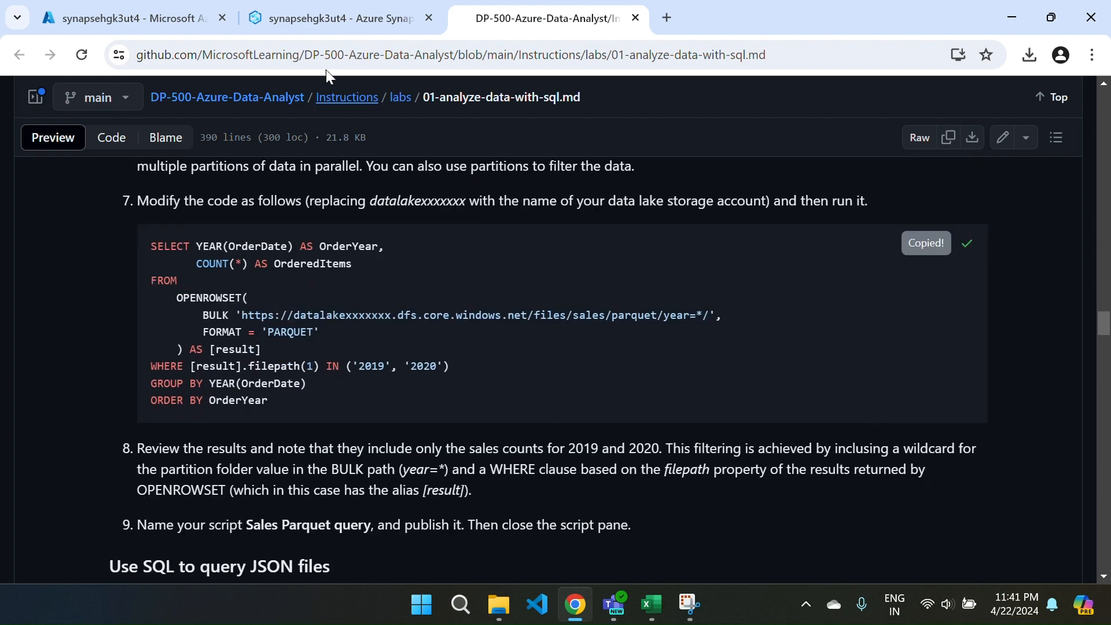
Back in Synapse Studio, paste the copied partition-filter query below the commented-out order-count query, leaving blank lines between them.
left_click(332, 18)
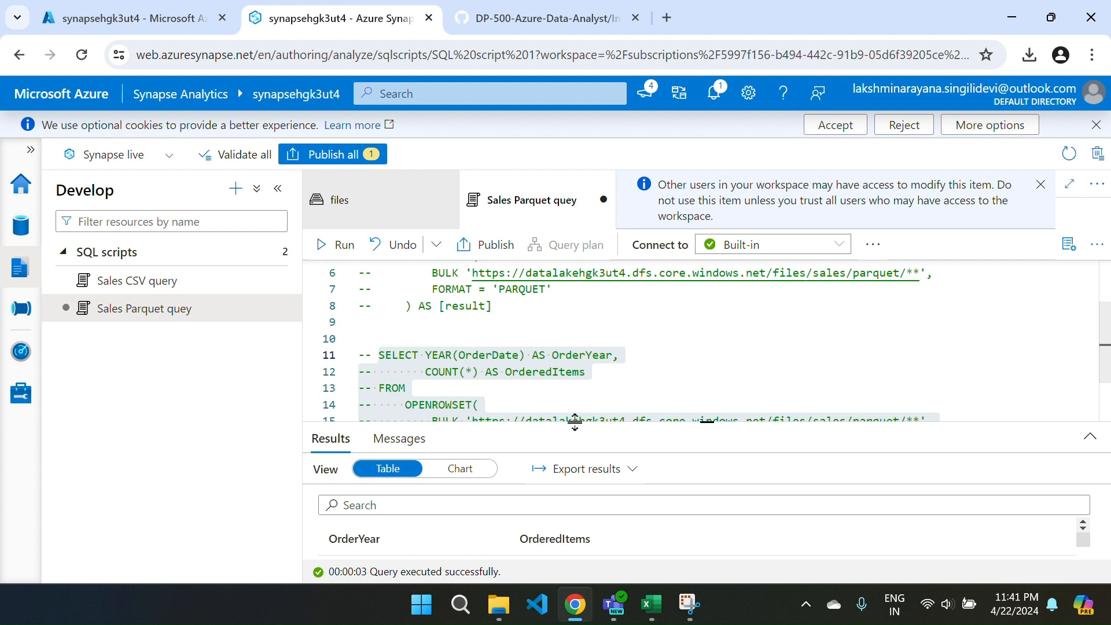
left_click_drag(575, 422, 576, 529)
left_click(578, 510)
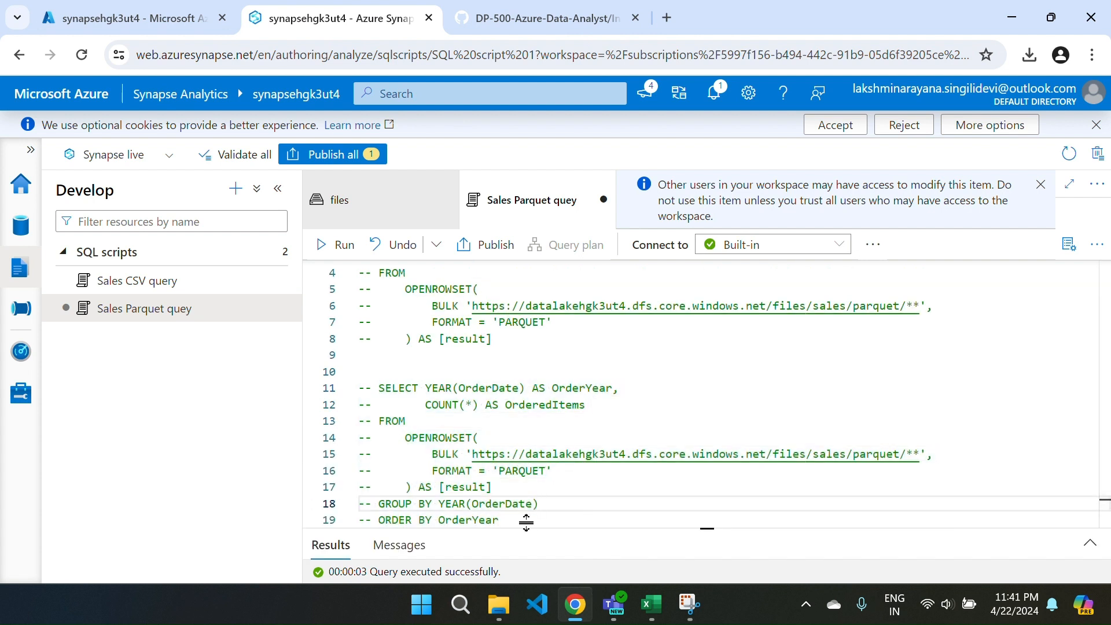
left_click(507, 519)
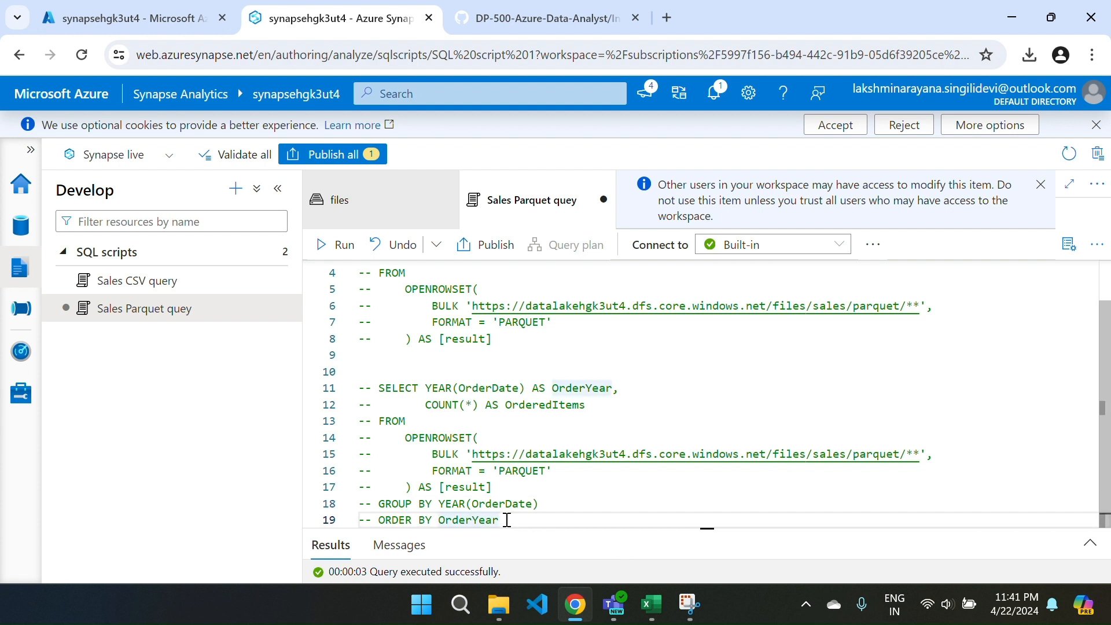
key("shift+Return")
key("Return")
key("Return")
key("Return")
key("ctrl+v")
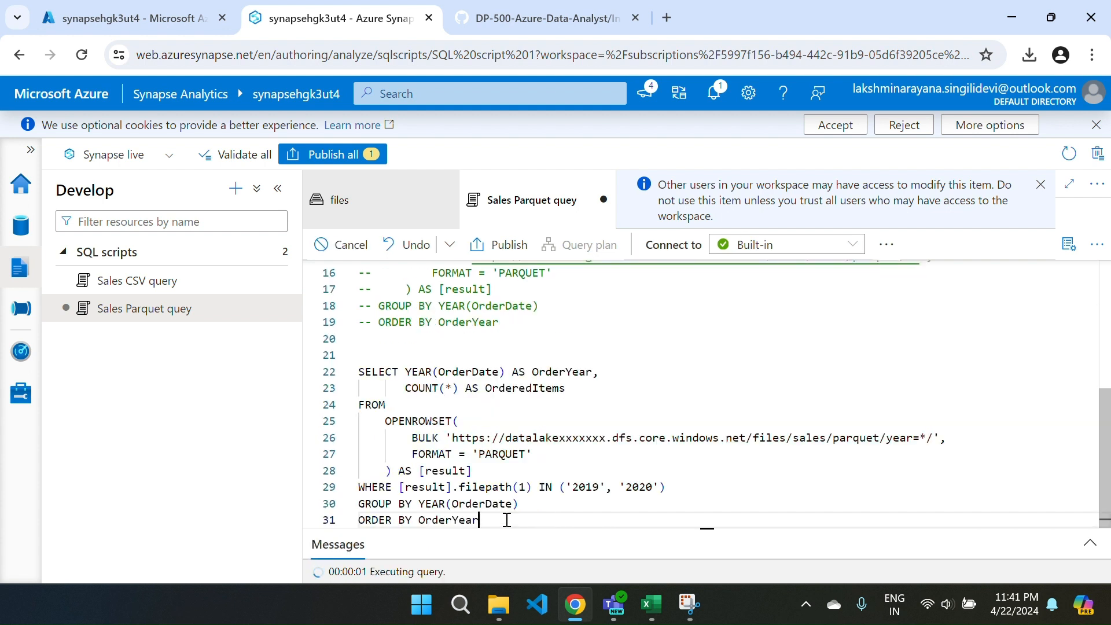
Replace the xxxxxxx placeholder in the pasted query's BULK path with the storage suffix hgk3ut4.
left_click(607, 439)
key("BackSpace")
key("BackSpace")
key("BackSpace")
key("BackSpace")
key("BackSpace")
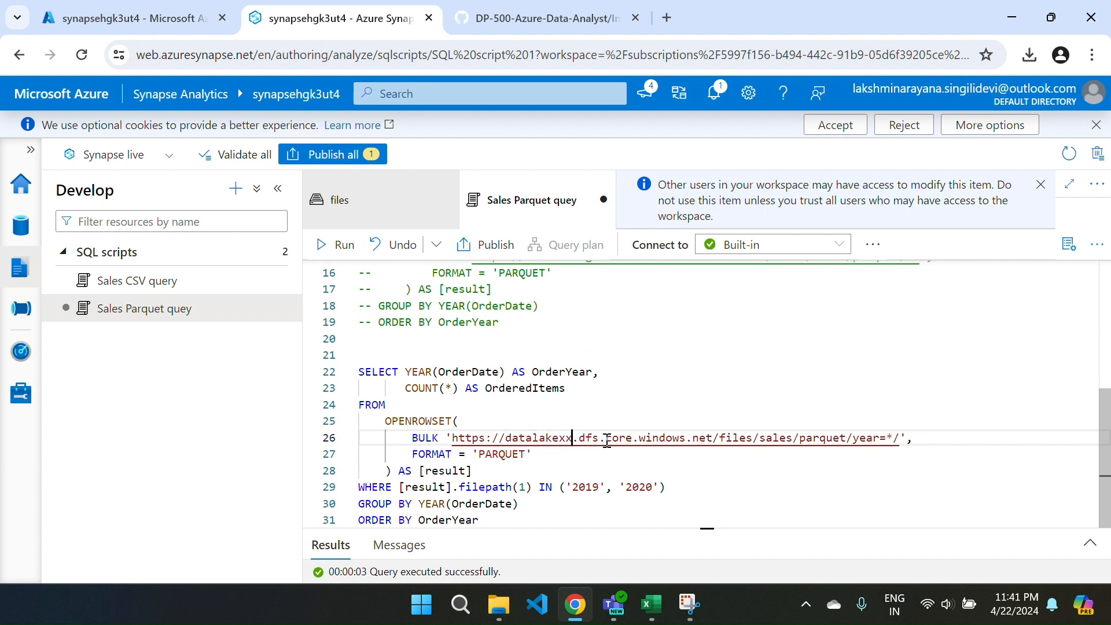
key("BackSpace")
key("BackSpace")
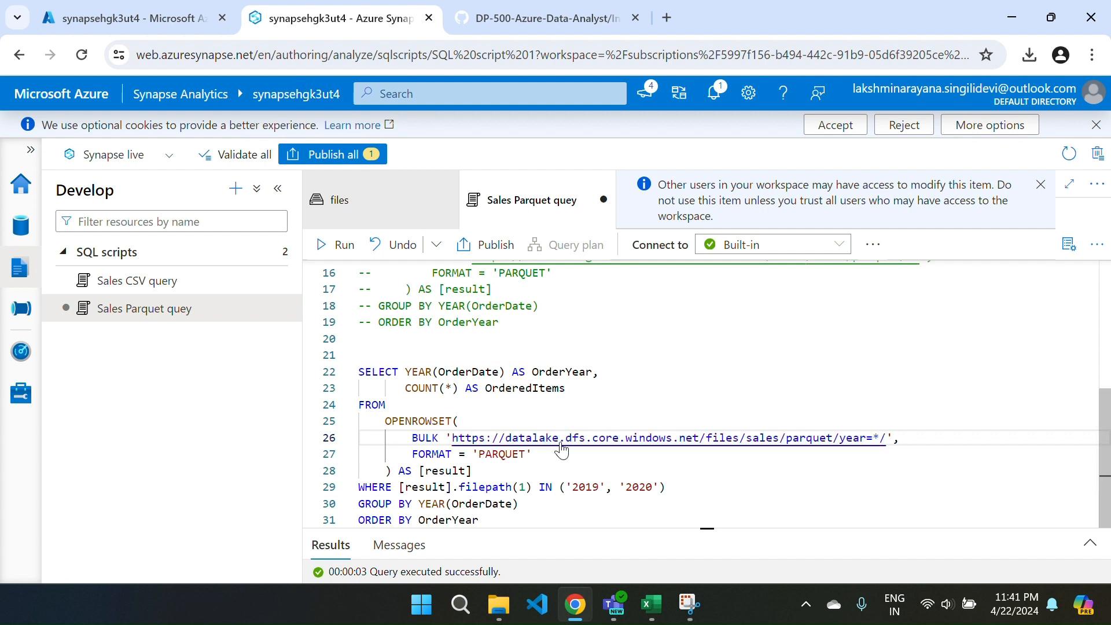
key("ctrl+v")
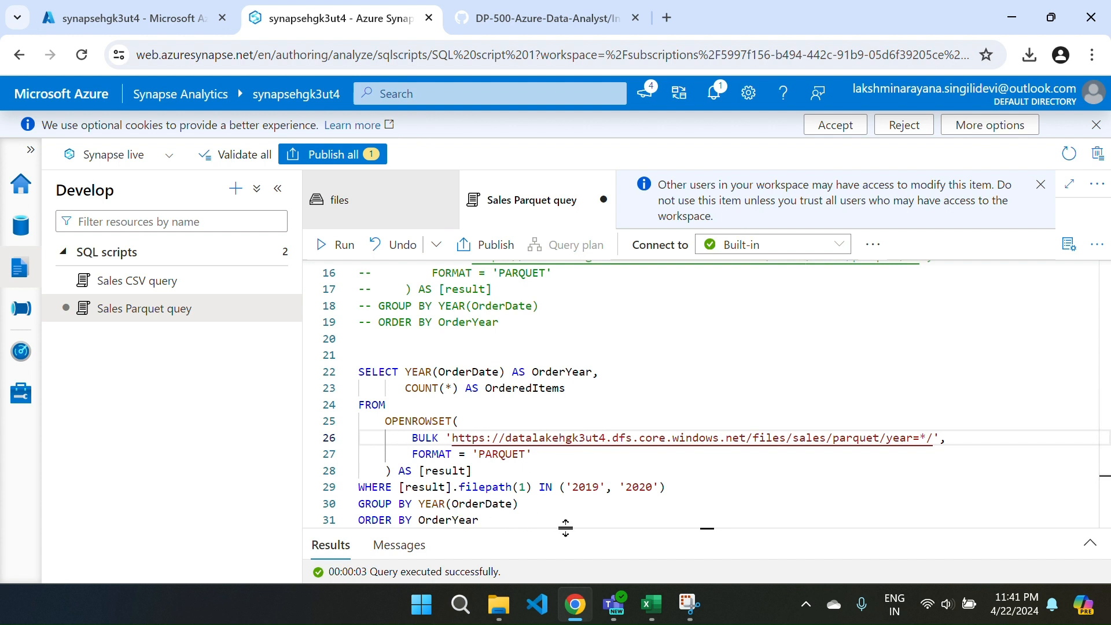
Run the partition-filter query and examine the ordered items per year, resizing the results area and editor as needed.
left_click_drag(565, 527, 538, 383)
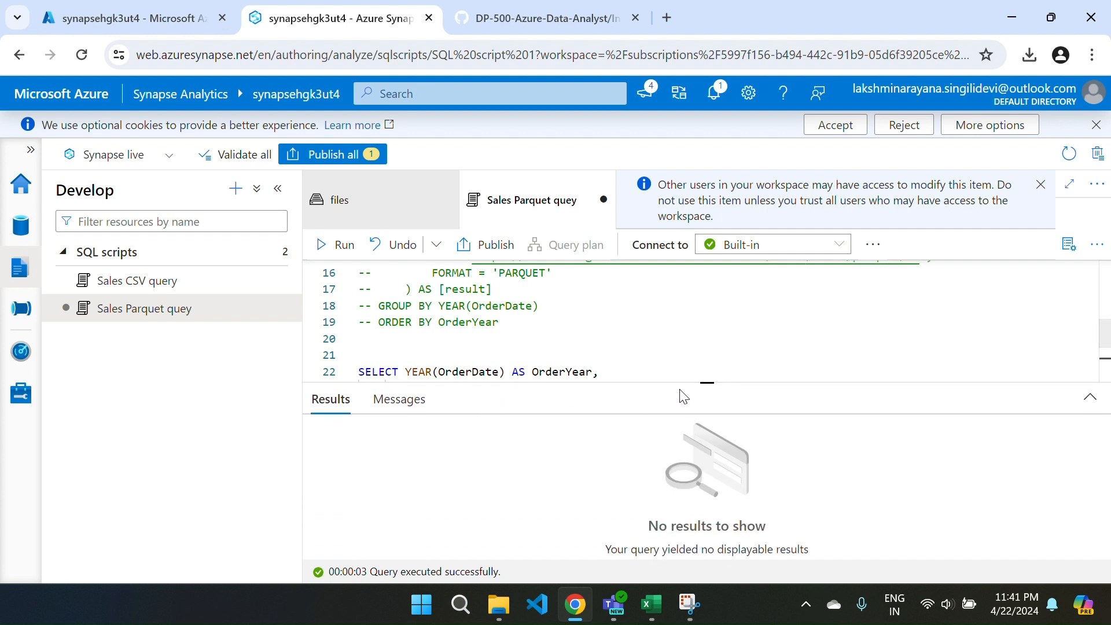
left_click_drag(665, 385, 665, 505)
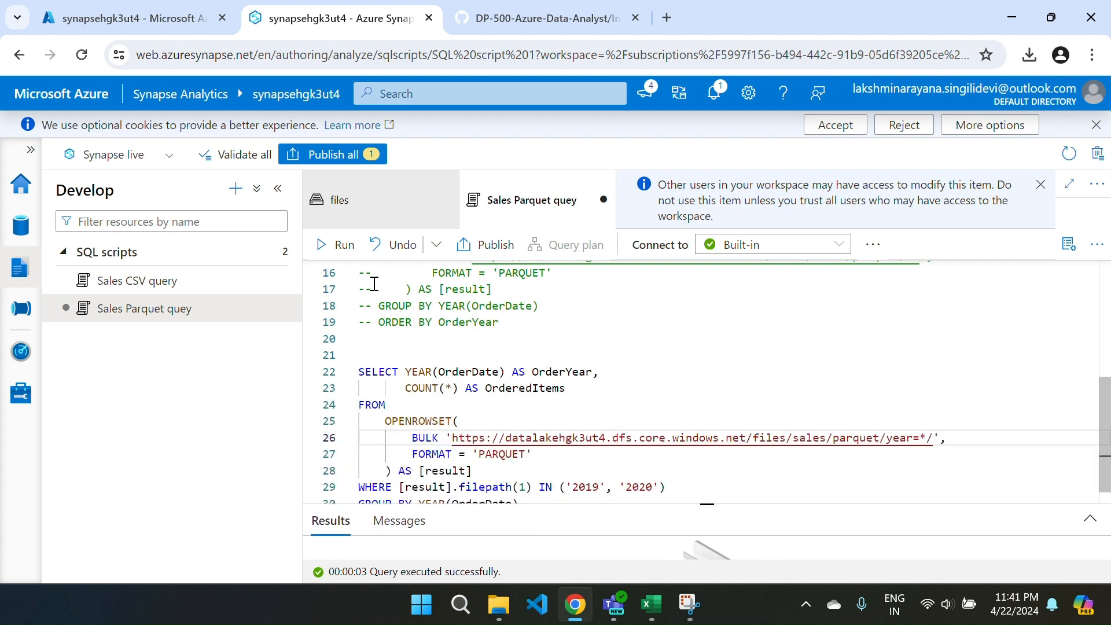
left_click(330, 246)
scroll(587, 397, "down", 1)
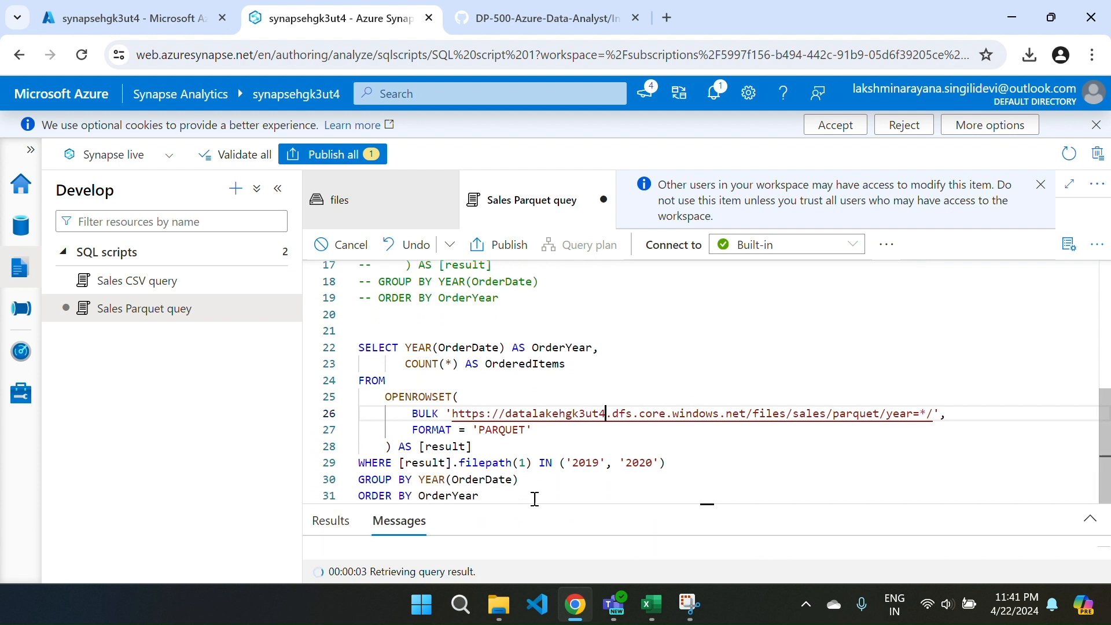
left_click_drag(551, 501, 517, 298)
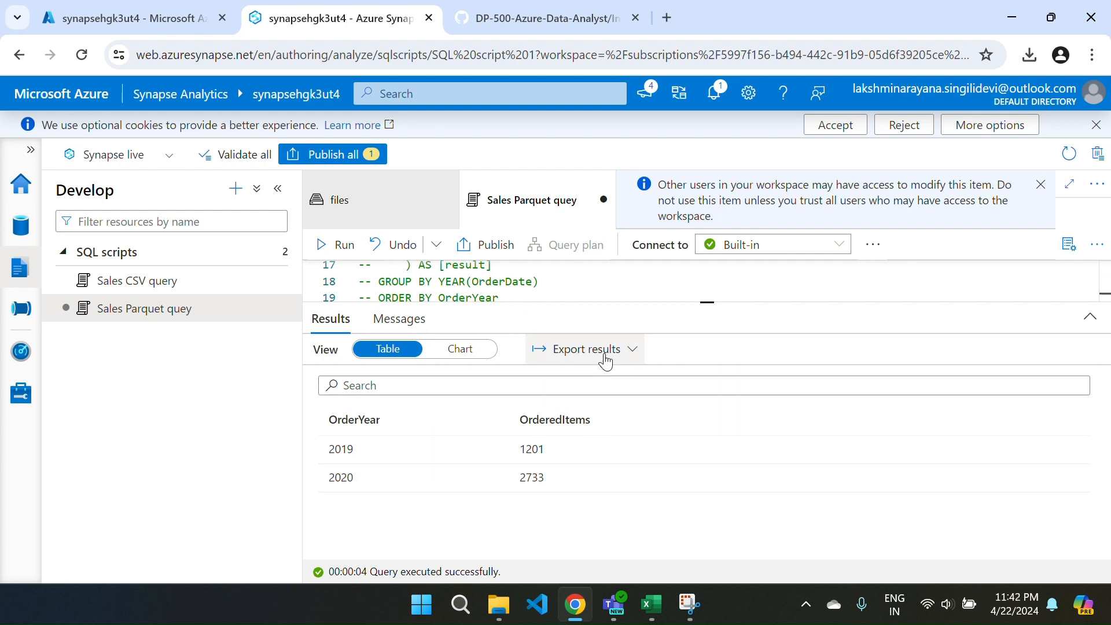
left_click_drag(610, 303, 638, 499)
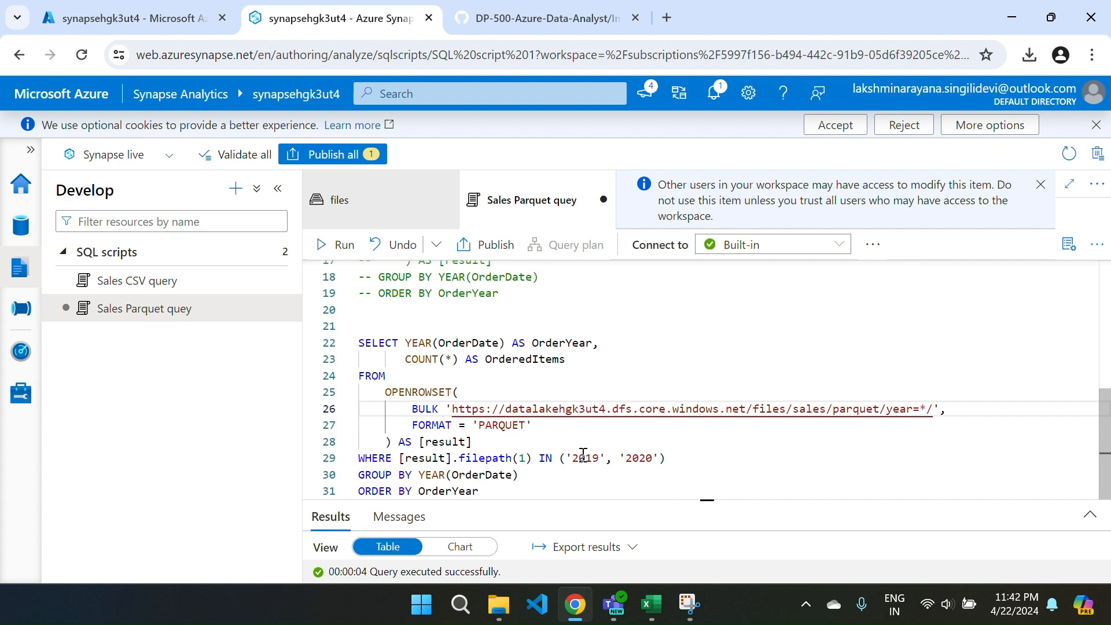
Publish the pending Sales Parquet quey script to the live environment and close the script.
left_click(345, 155)
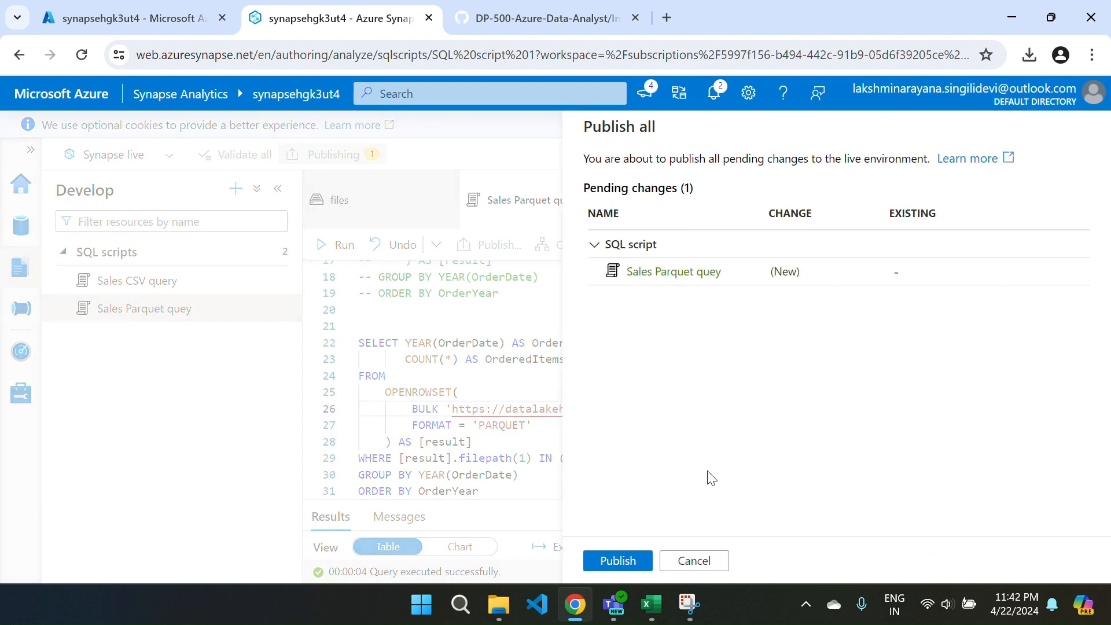
left_click(630, 561)
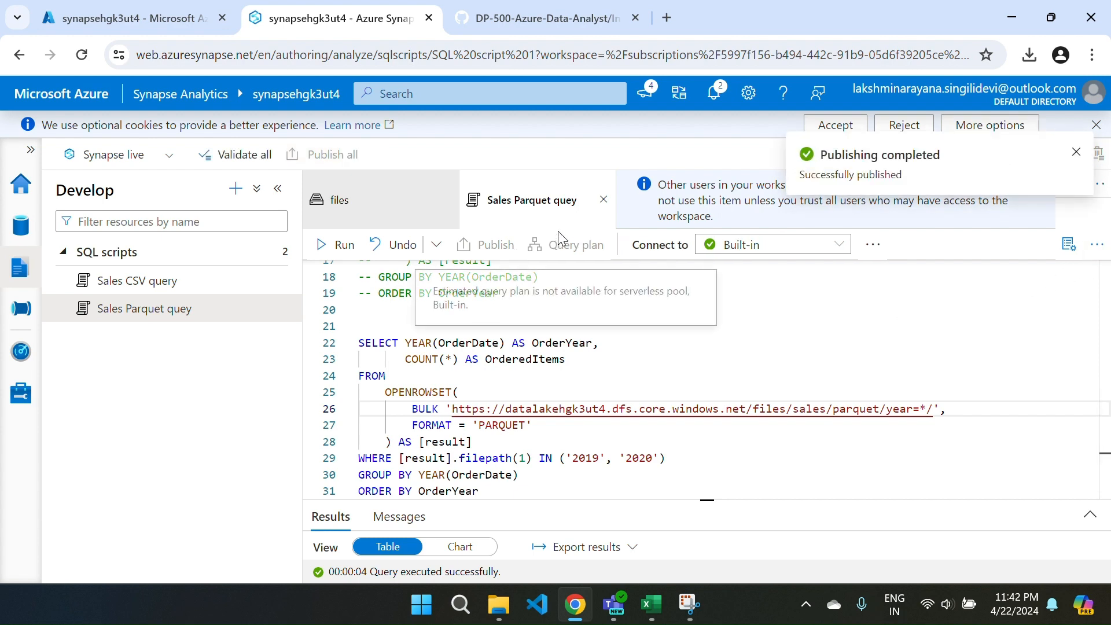
left_click(604, 200)
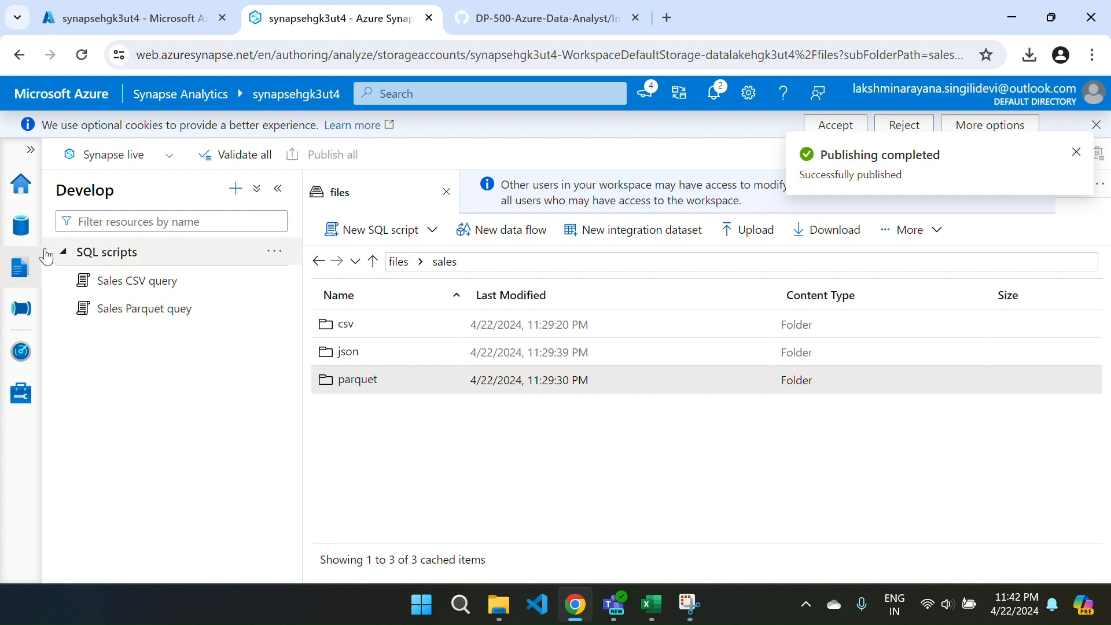
Reopen the published Sales CSV query and Sales Parquet quey scripts to review their code, and close both.
left_click(17, 271)
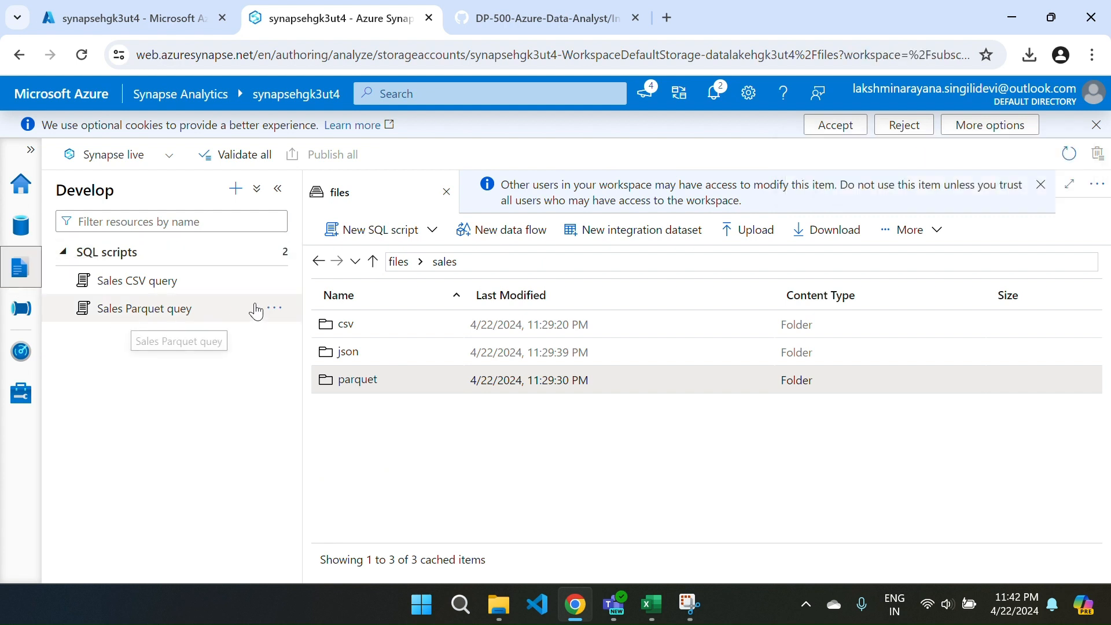
left_click(145, 284)
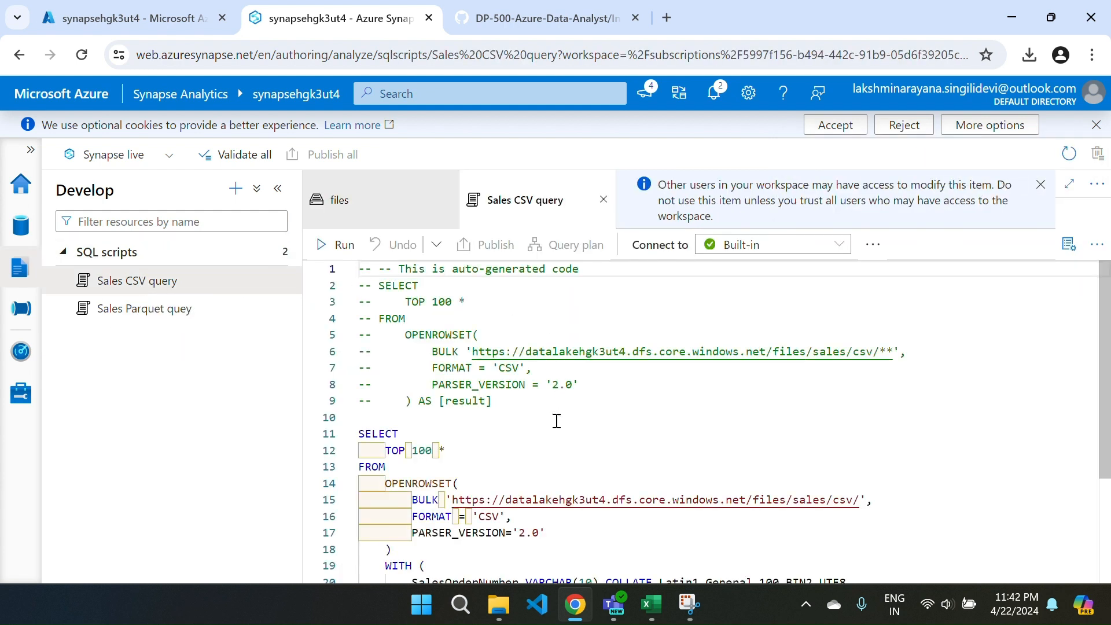
scroll(507, 452, "down", 5)
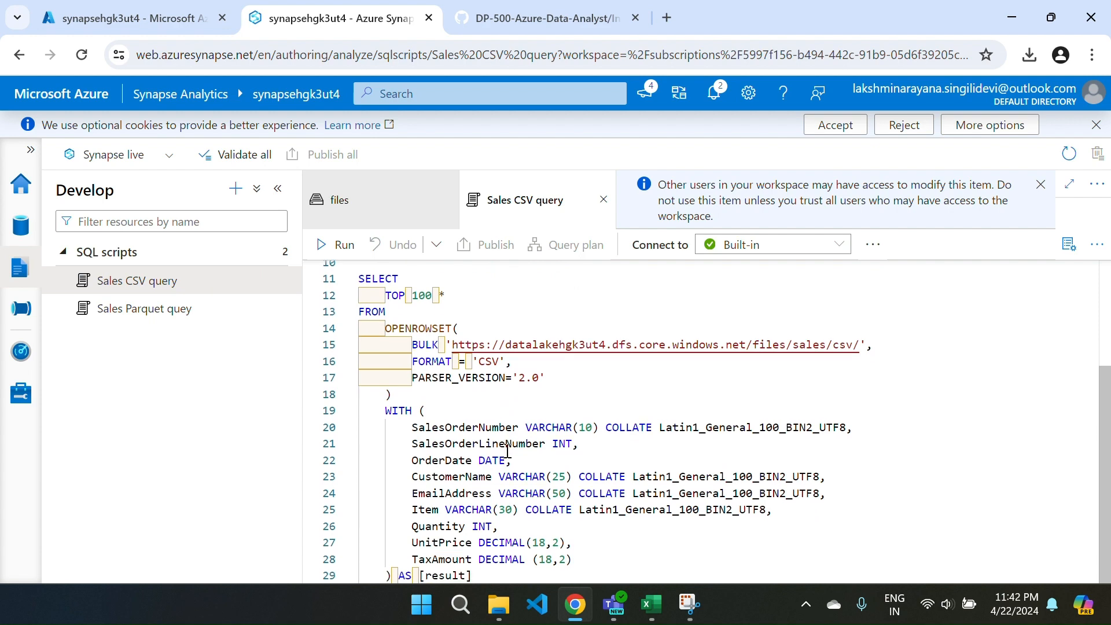
left_click(113, 324)
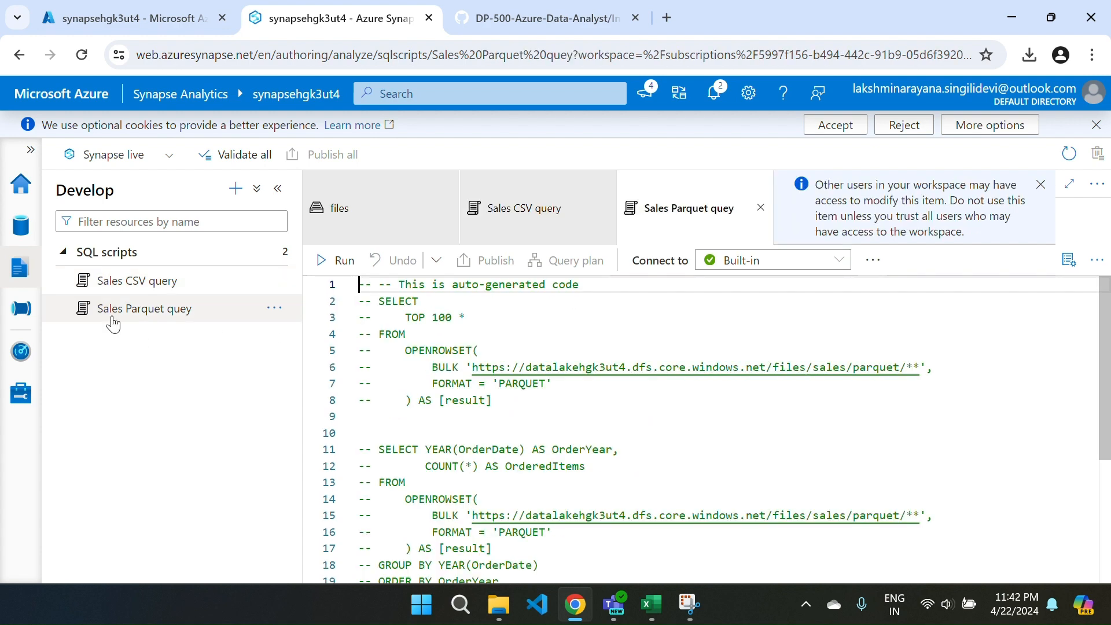
scroll(585, 438, "down", 4)
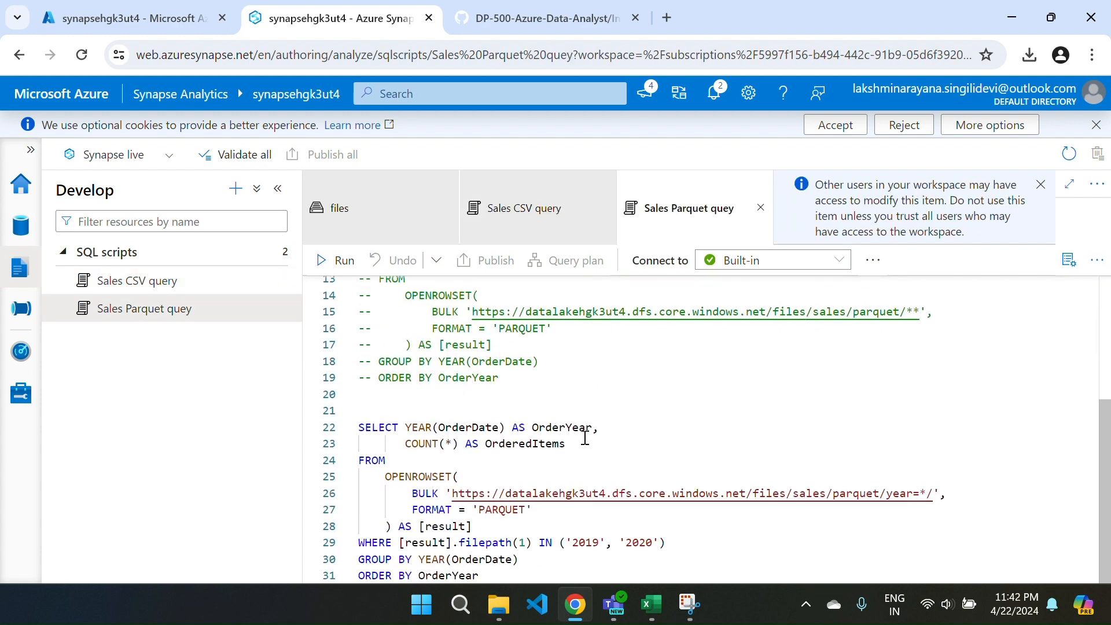
left_click(379, 216)
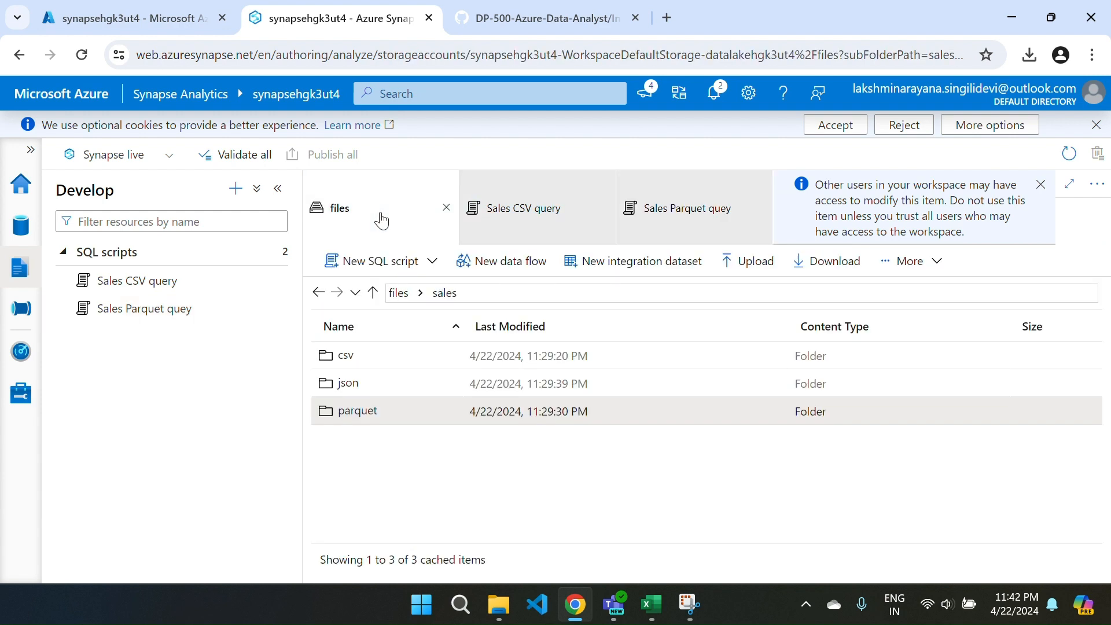
left_click(521, 207)
left_click(680, 208)
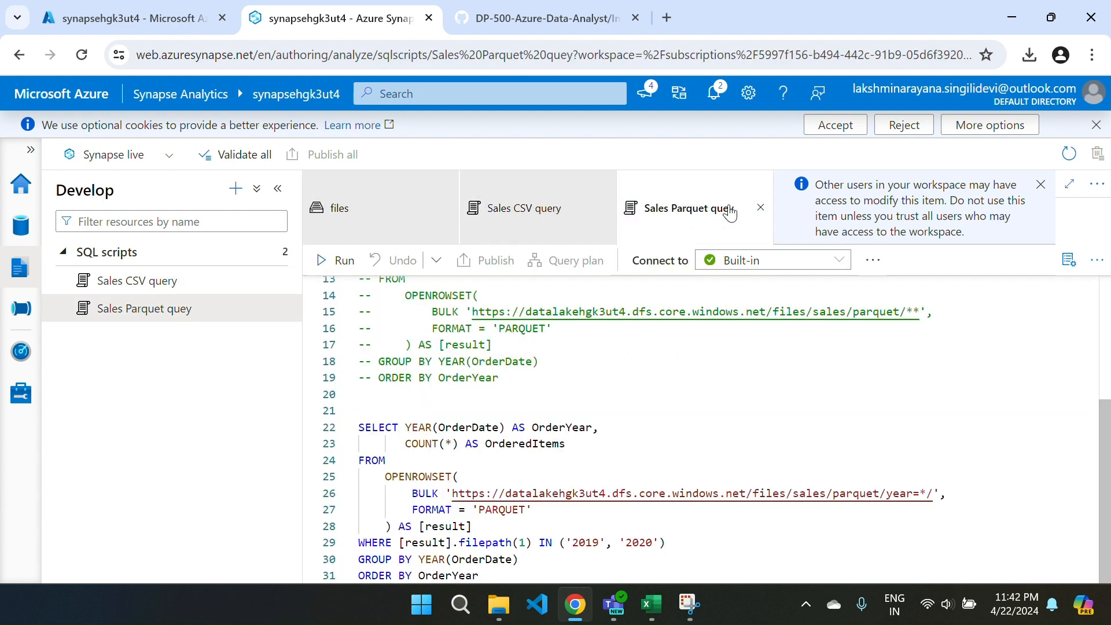
left_click(761, 209)
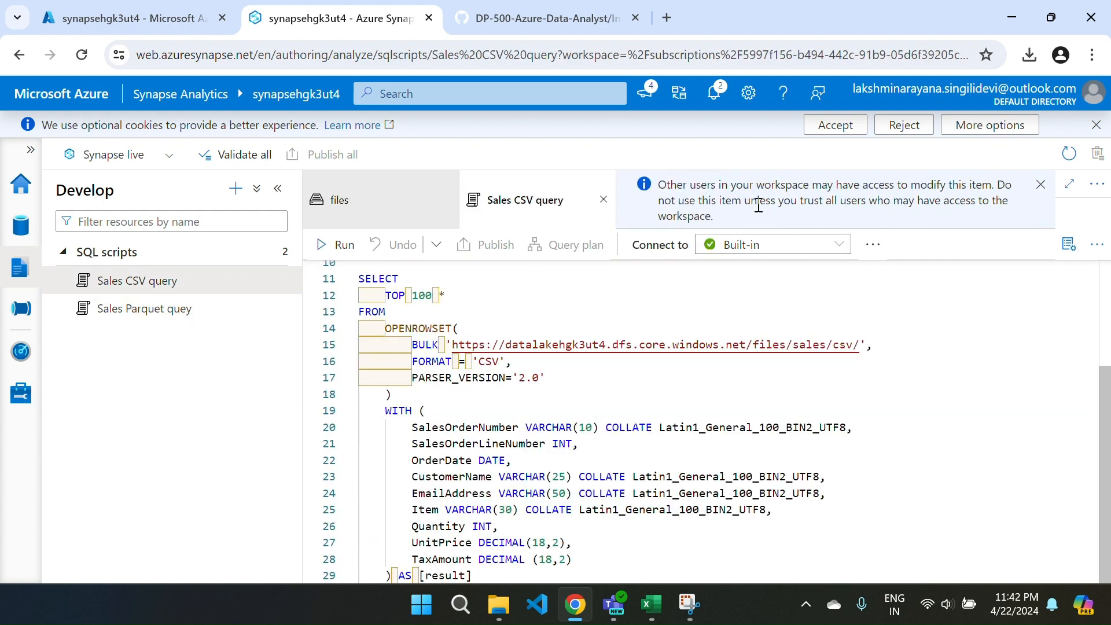
left_click(602, 203)
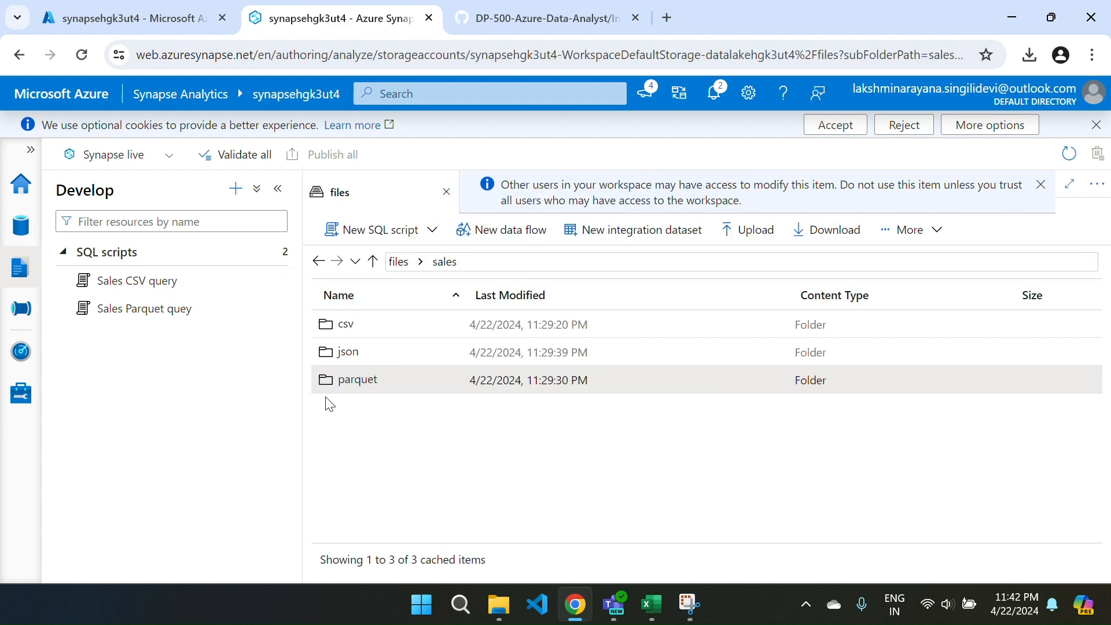
Generate a Select TOP 100 rows SQL script from the json folder, using Text format as the file type.
right_click(346, 355)
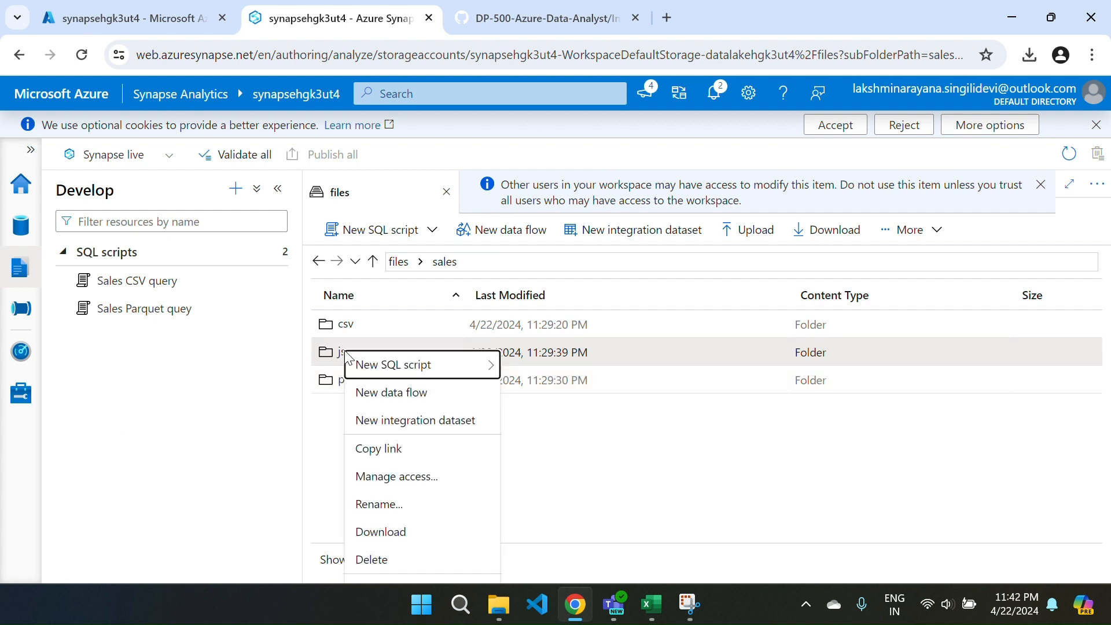
mouse_move(348, 357)
left_click(549, 368)
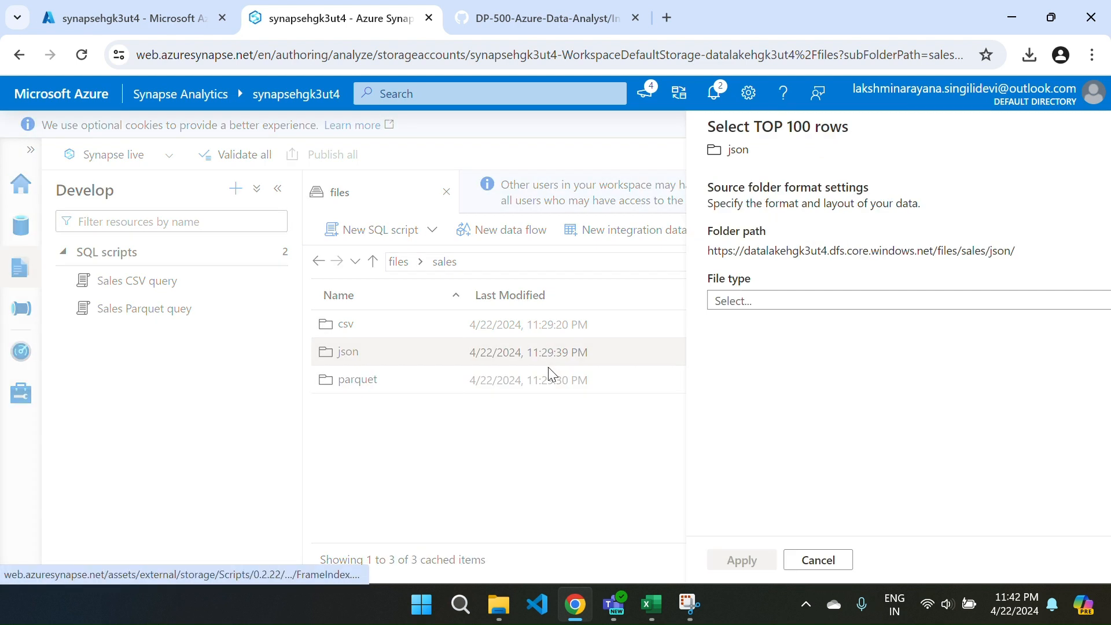
left_click(738, 308)
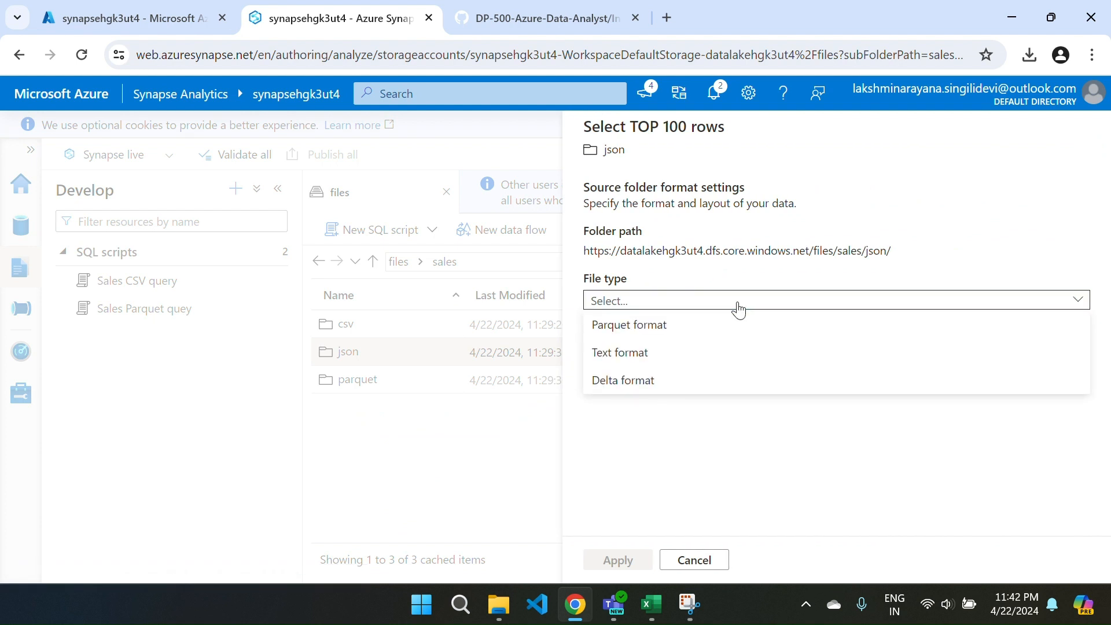
left_click(667, 353)
left_click(593, 553)
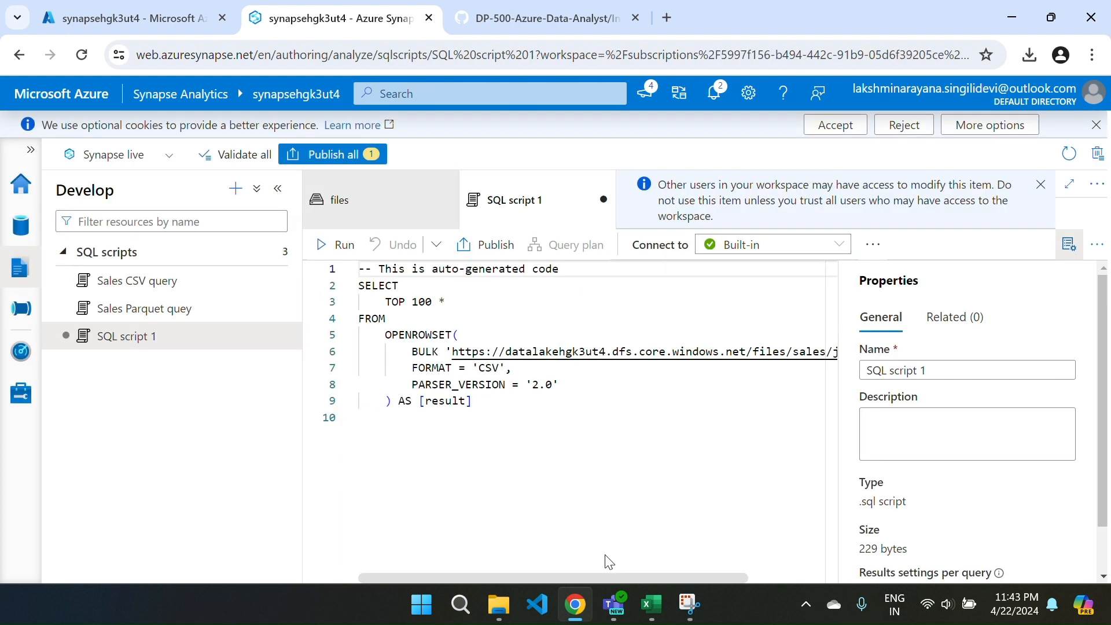
Rename the new SQL script as Sales Json query and hide its properties.
left_click_drag(943, 376, 777, 392)
key("BackSpace")
type("Sal")
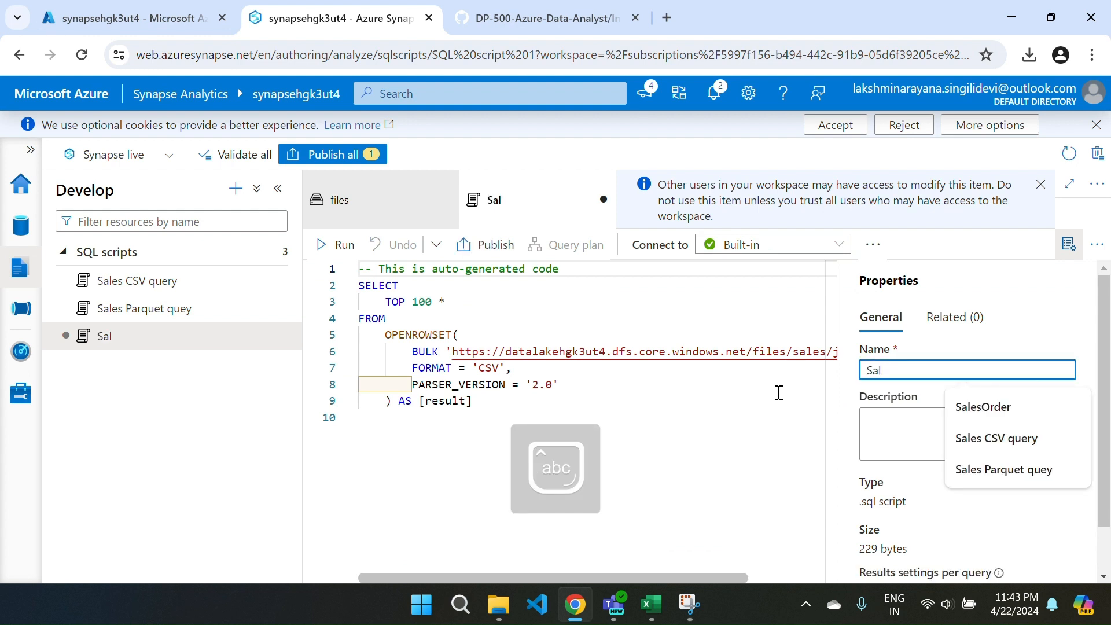
type("es ")
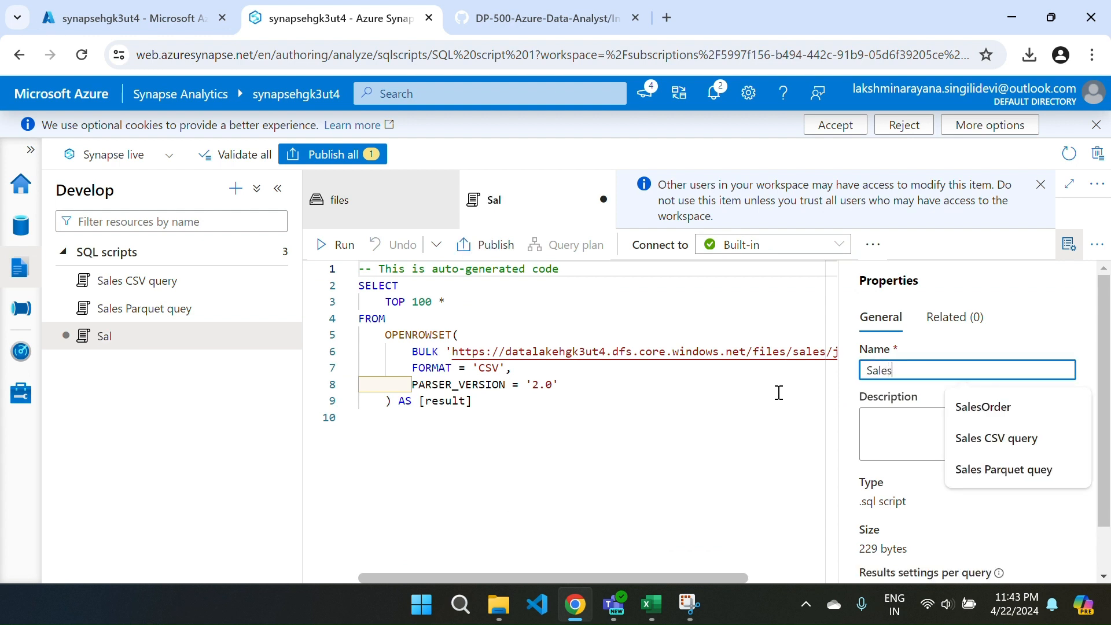
type("Jso")
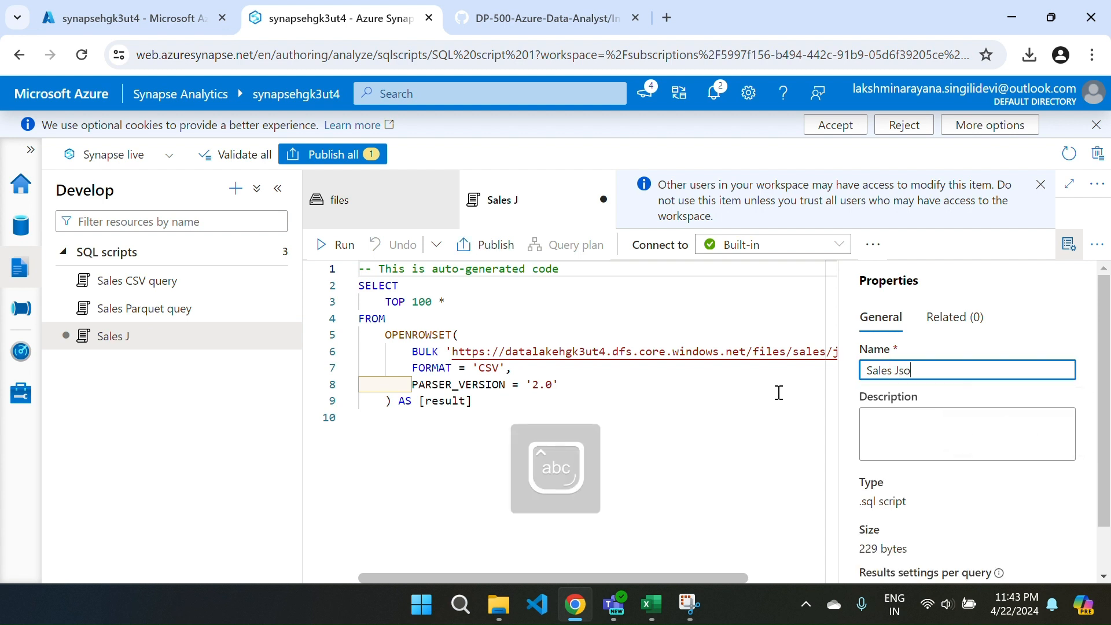
type("n qu")
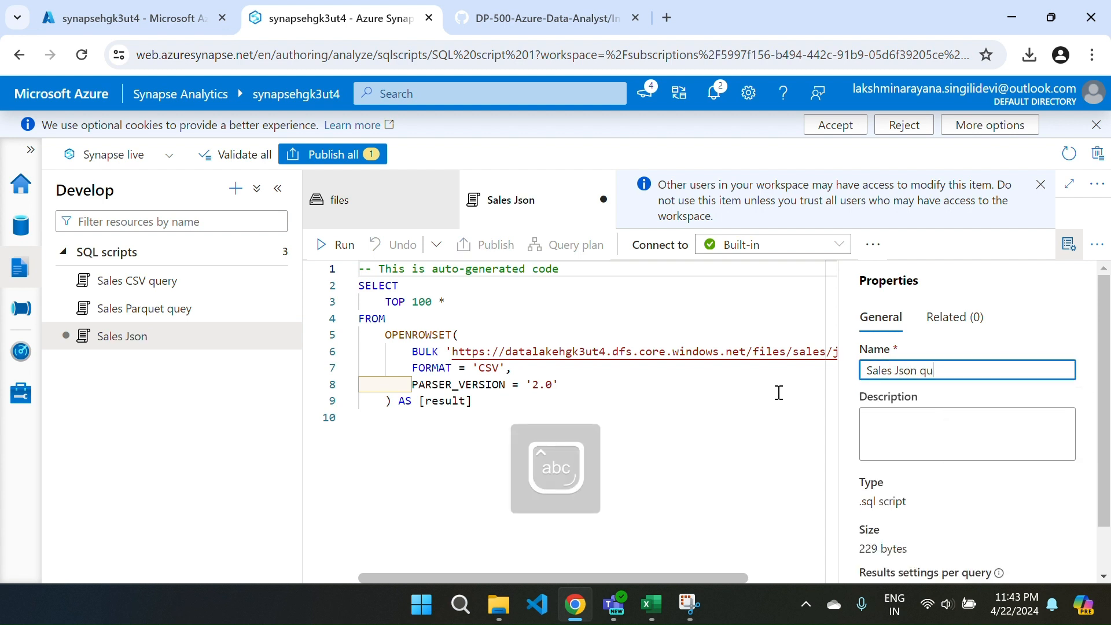
type("ery")
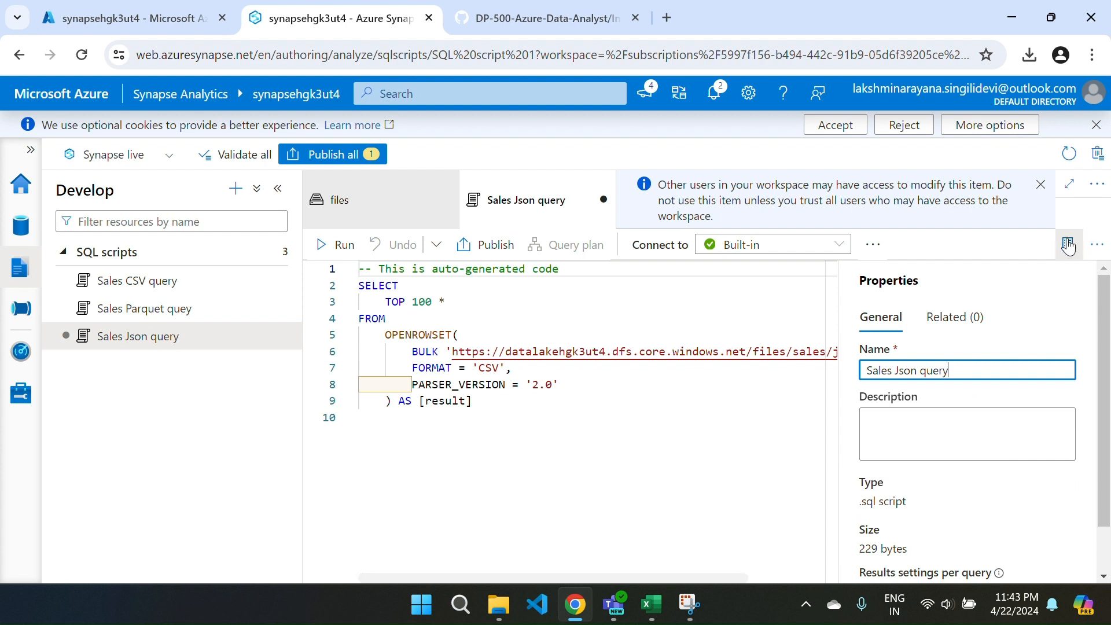
left_click(1069, 247)
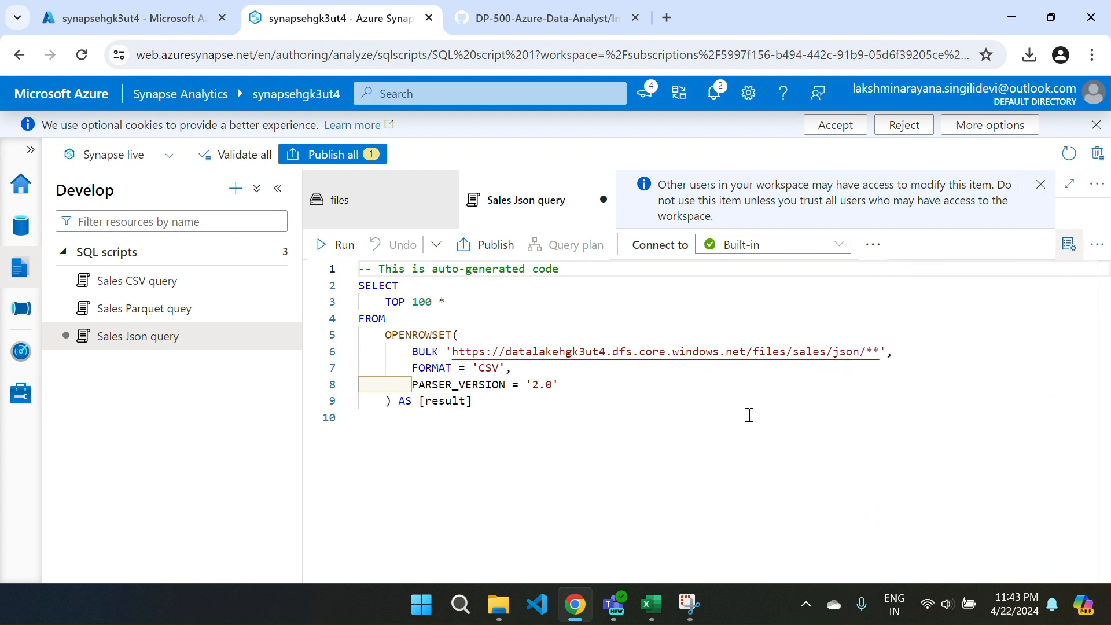
Run the Sales Json query script and enlarge the messages area to examine the output against the code.
left_click(321, 246)
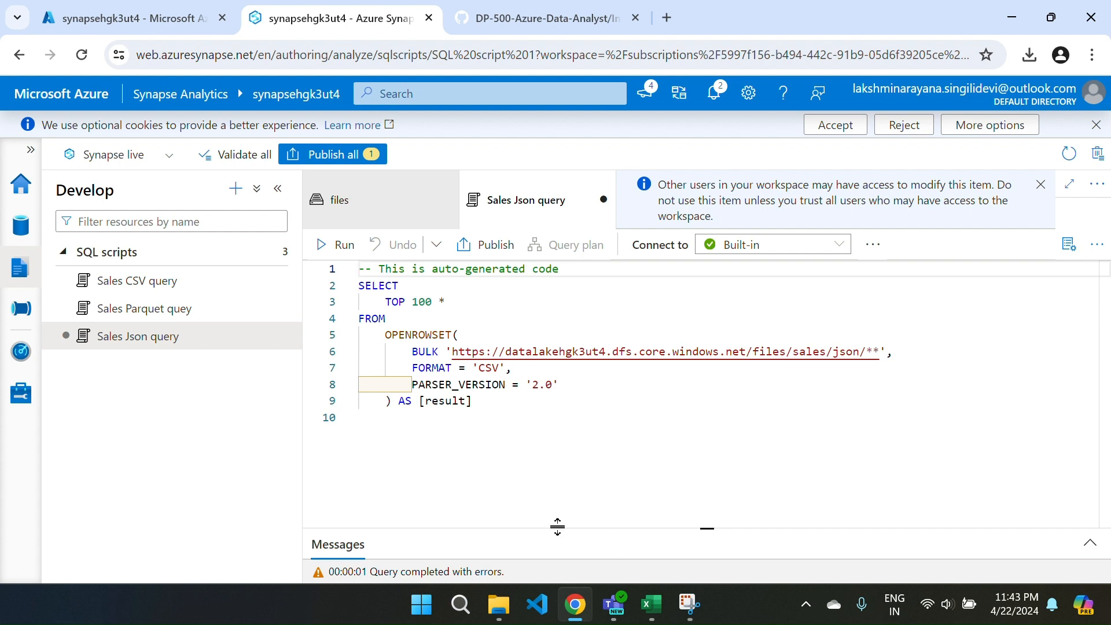
left_click_drag(558, 527, 533, 404)
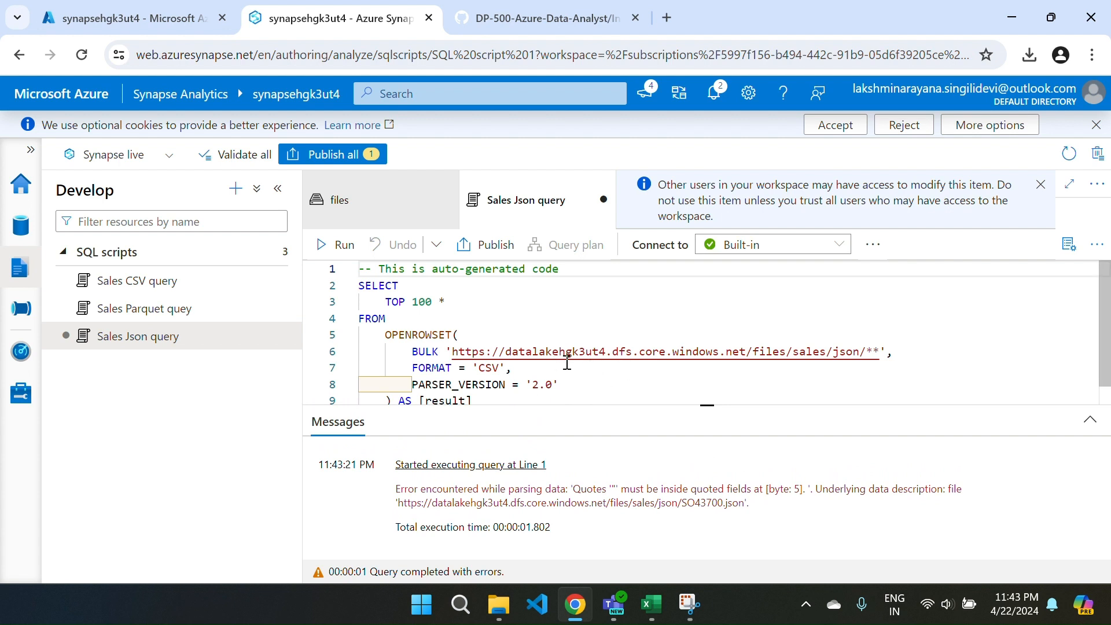
left_click(613, 351)
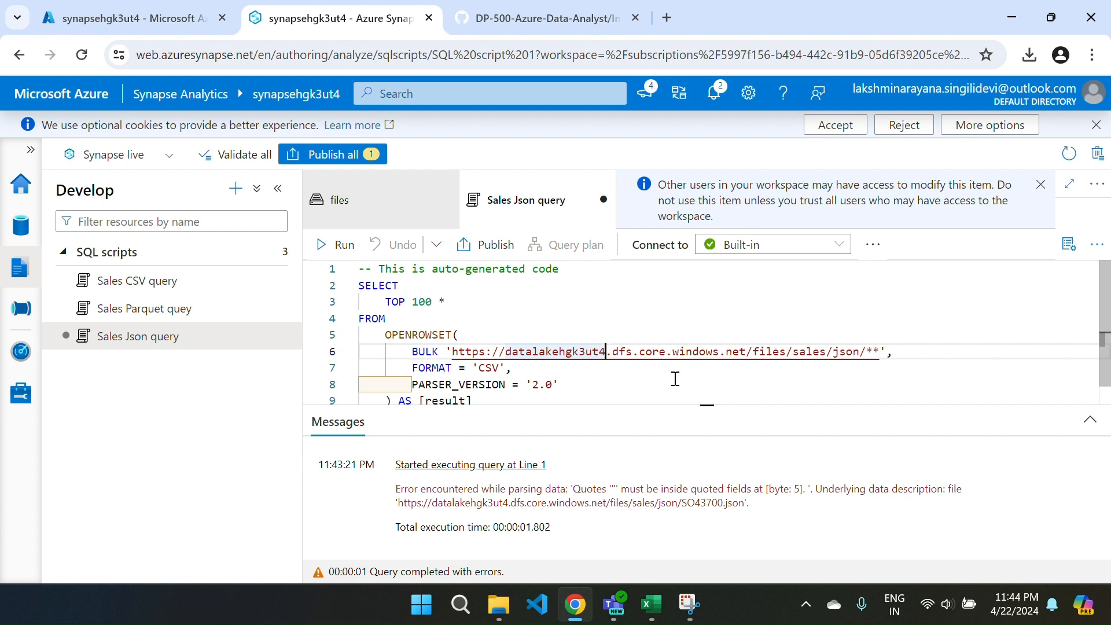
scroll(676, 378, "down", 1)
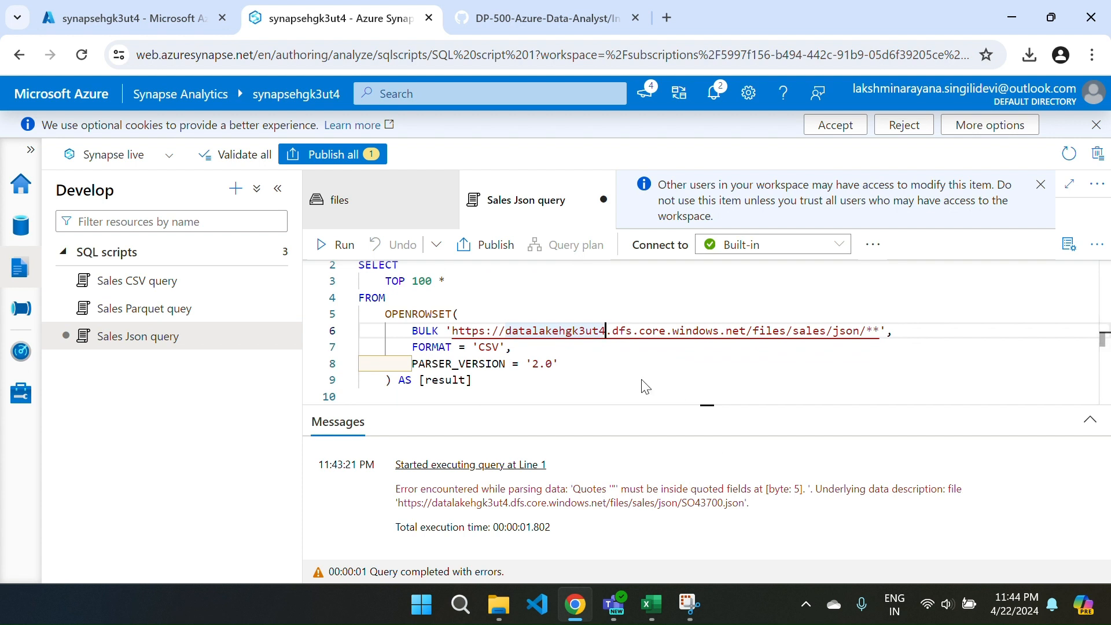
Discard the Sales Json query script and generate a new Select TOP 100 rows script from the json folder in Text format.
left_click(603, 200)
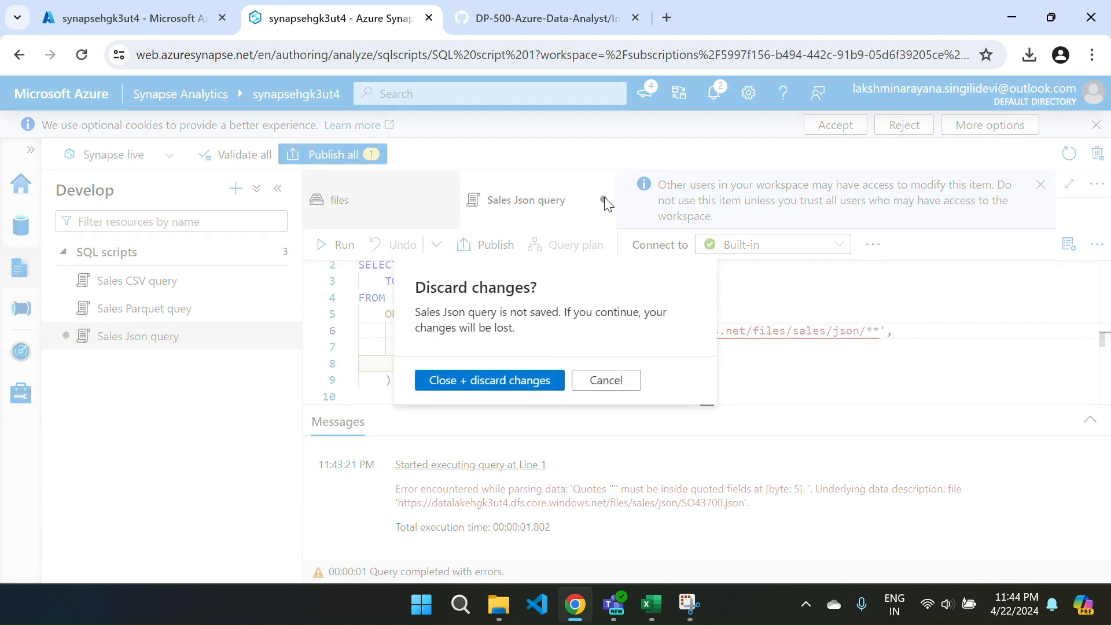
left_click(487, 383)
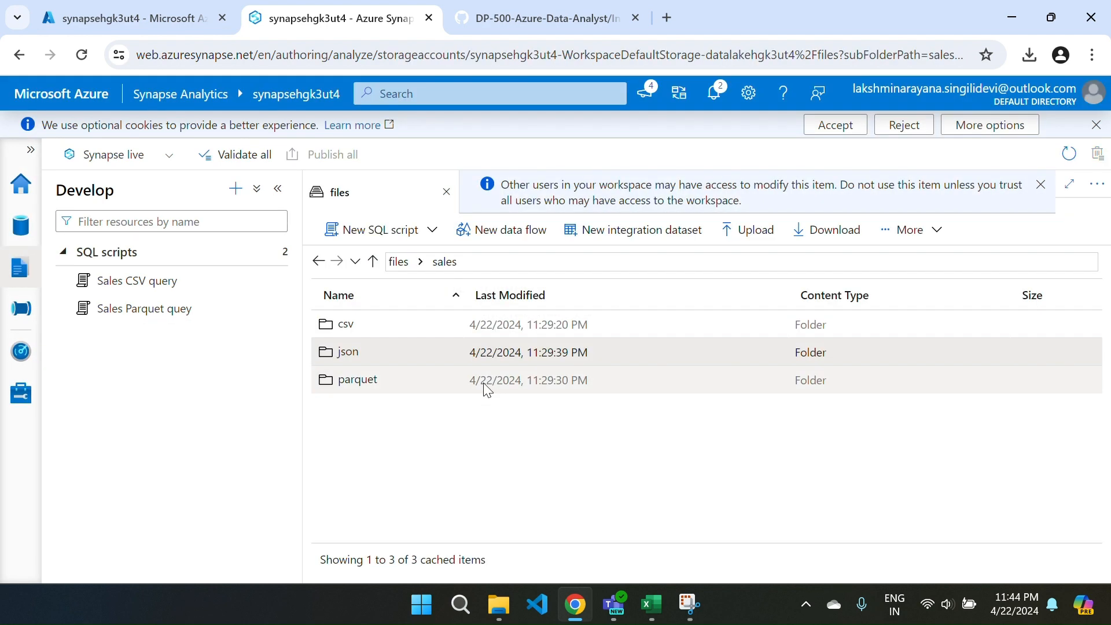
right_click(356, 356)
mouse_move(362, 369)
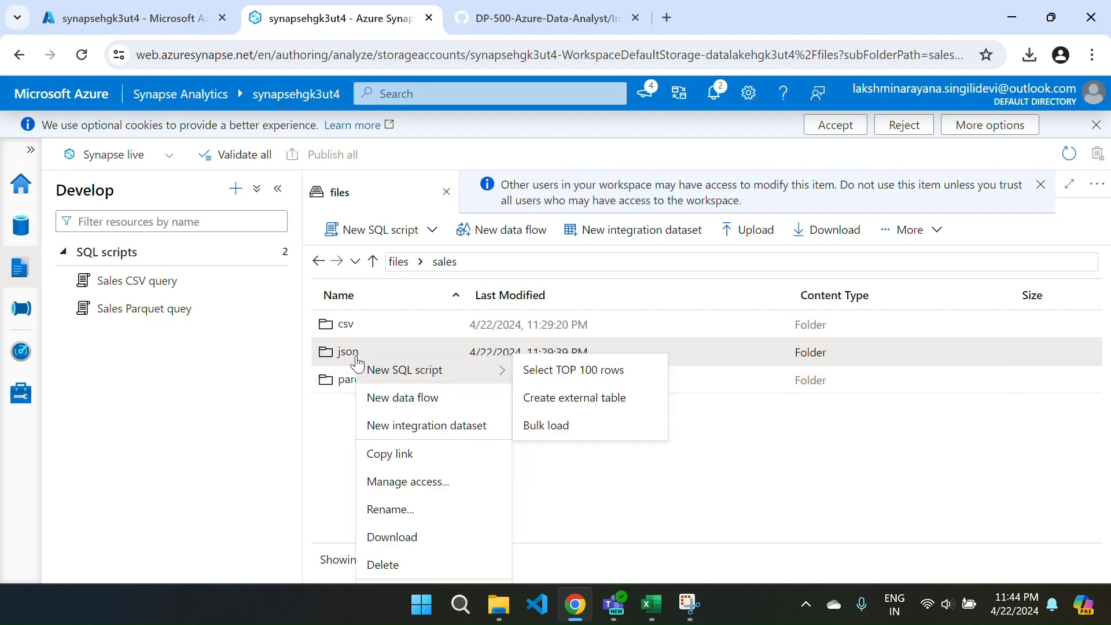
left_click(561, 376)
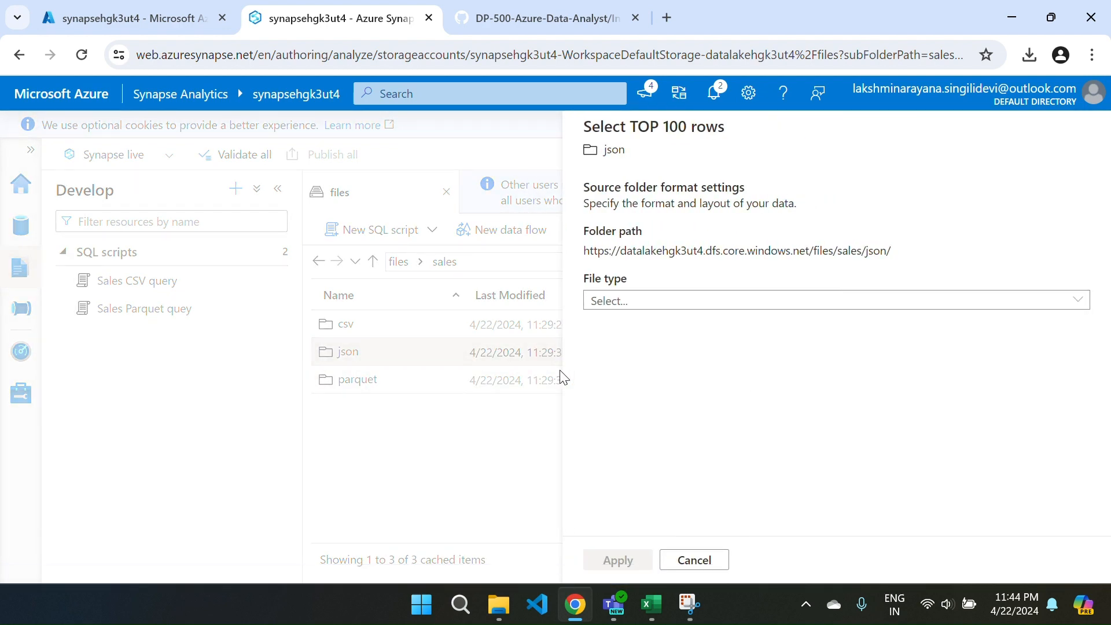
left_click(733, 299)
left_click(632, 352)
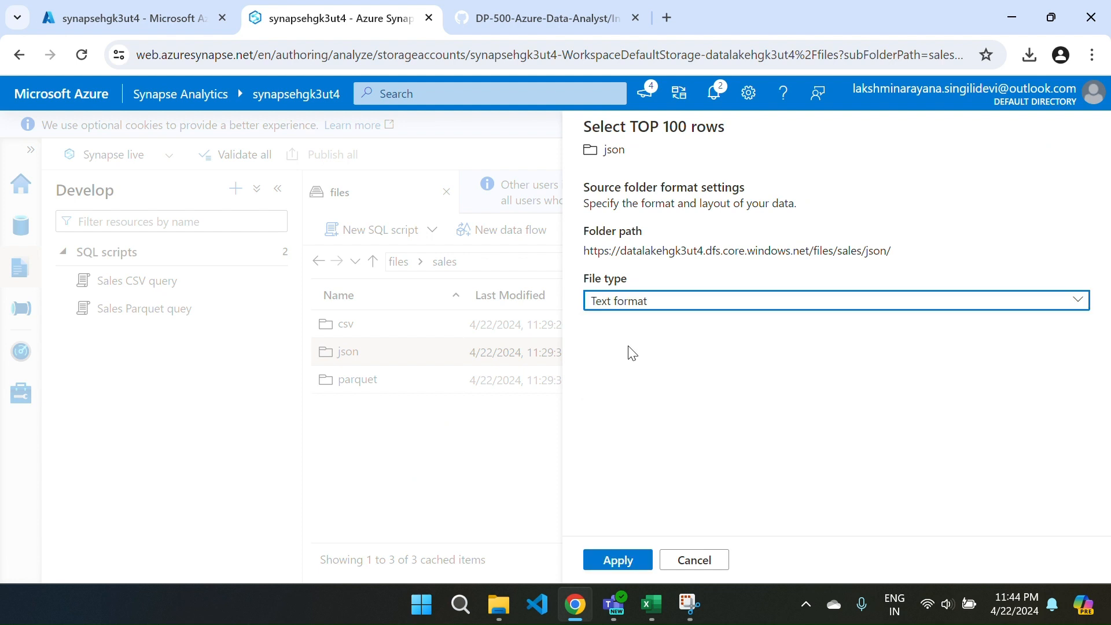
left_click(617, 559)
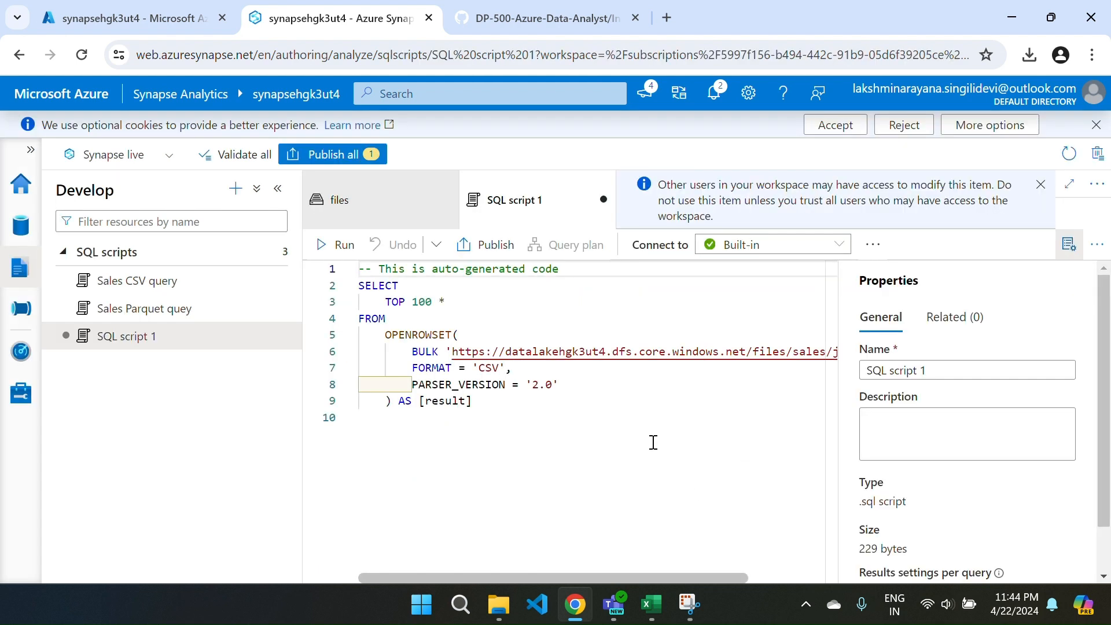
Hide the regenerated script's properties, run it, and resize the messages area to read the execution output.
left_click(1069, 244)
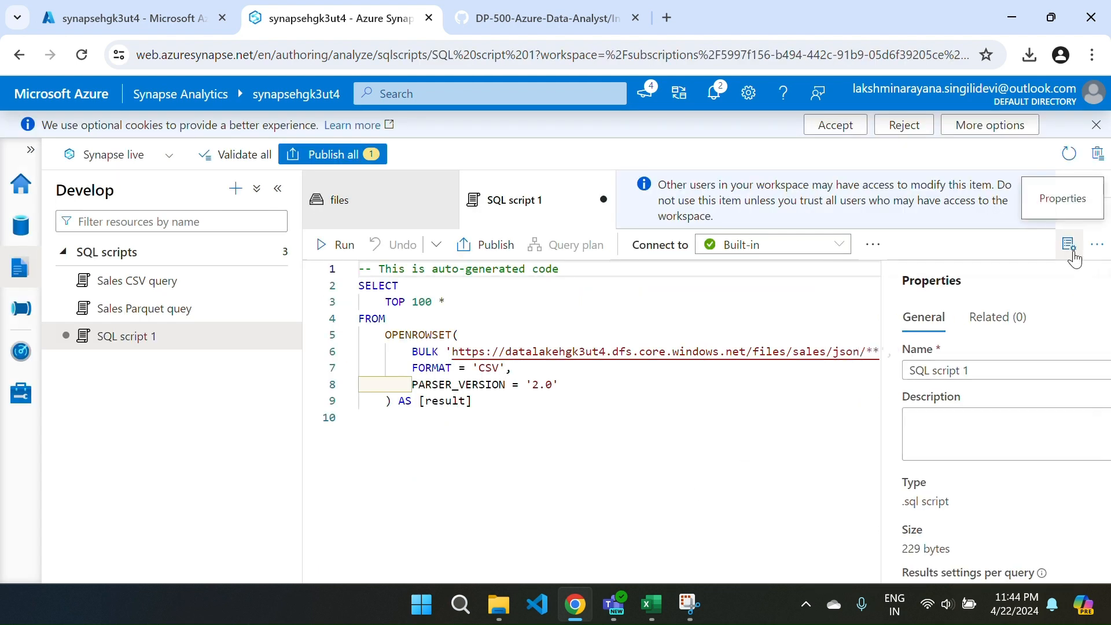
left_click(327, 244)
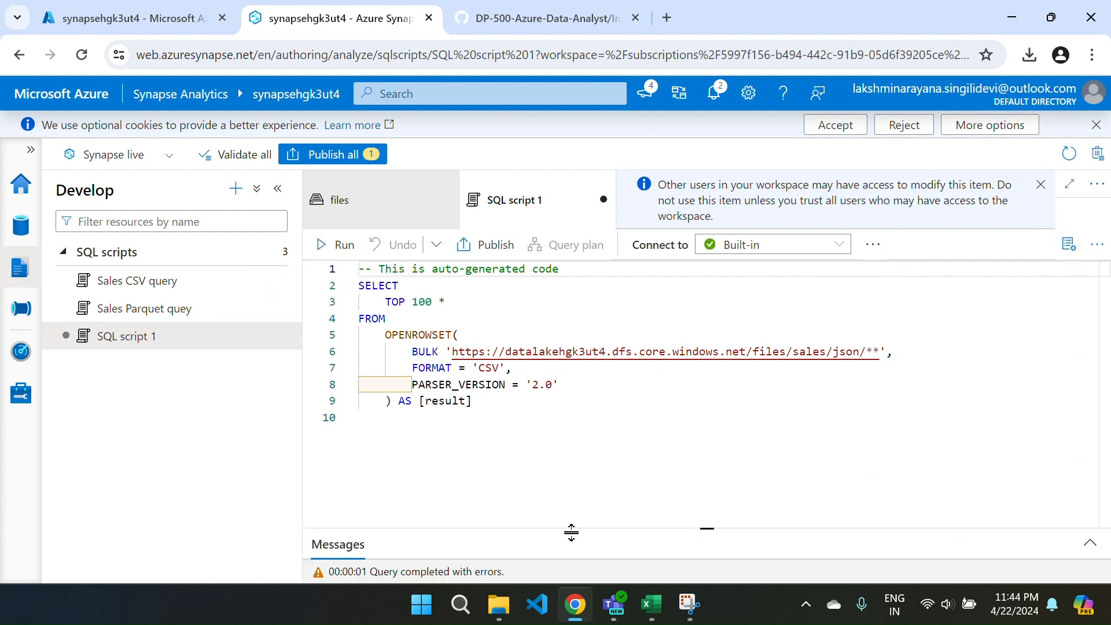
left_click_drag(571, 532, 553, 376)
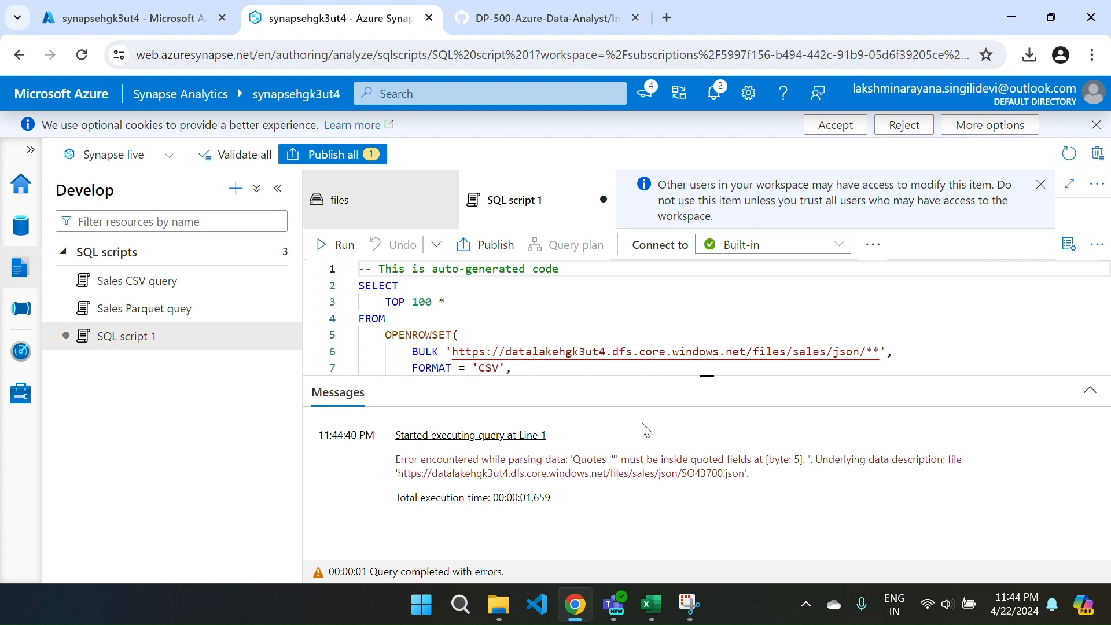
left_click_drag(588, 375, 588, 404)
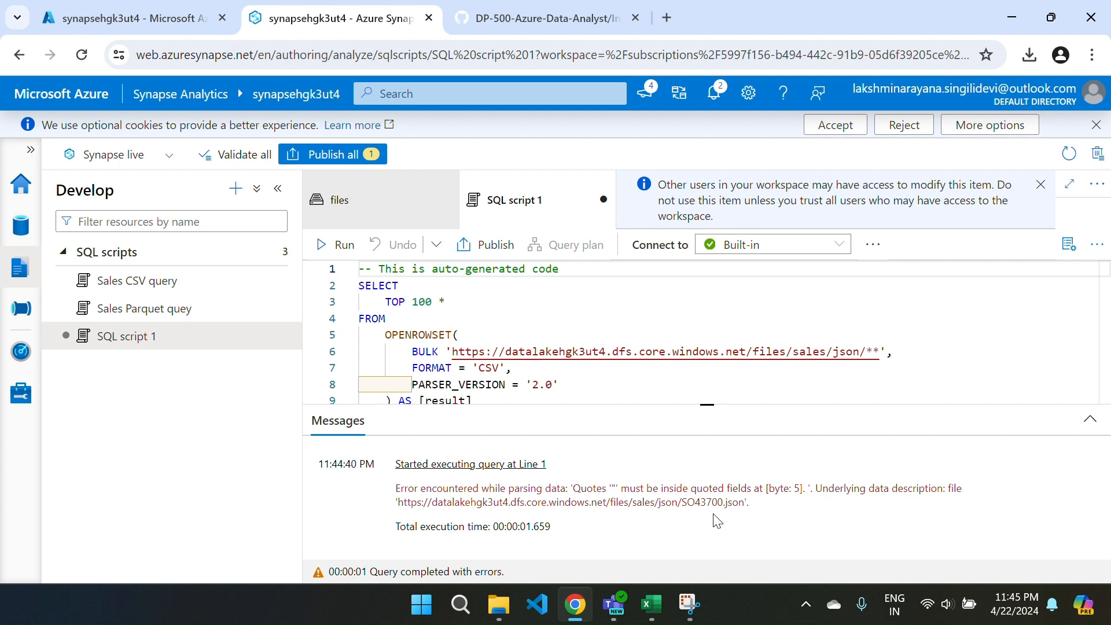
Remove the ** wildcard from the end of the json folder path in the BULK URL and rerun the query.
left_click(879, 351)
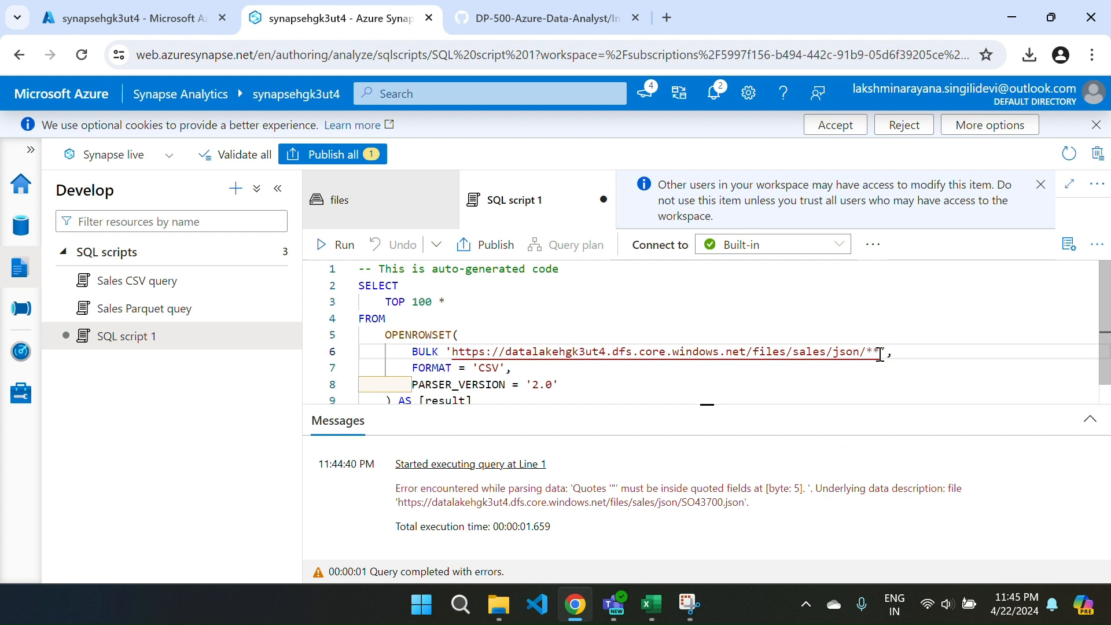
key("BackSpace")
key("BackSpace")
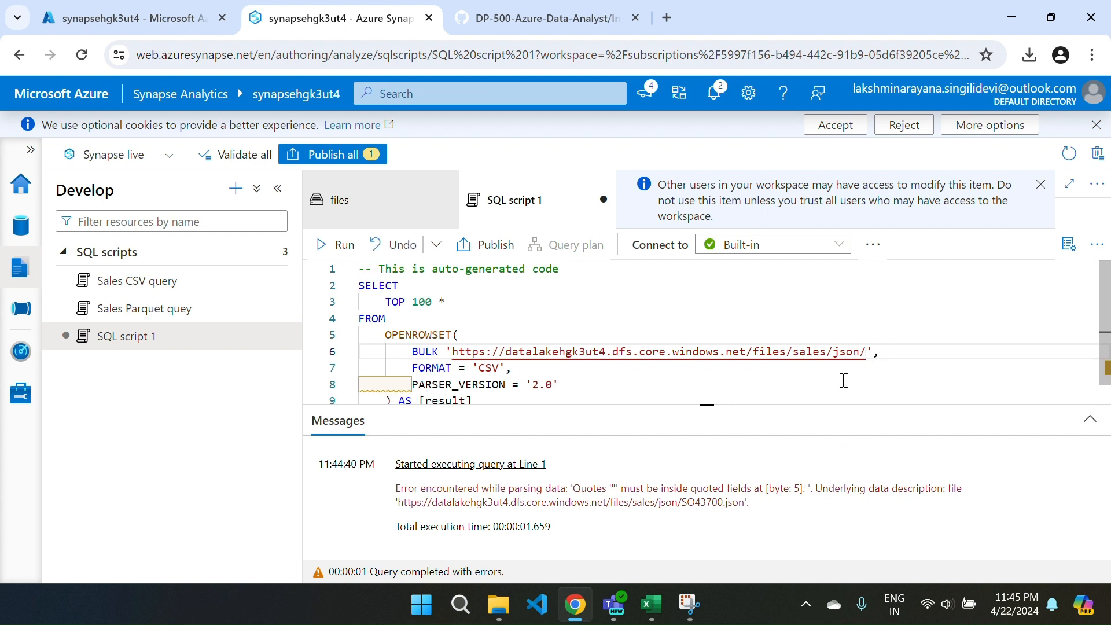
left_click(323, 246)
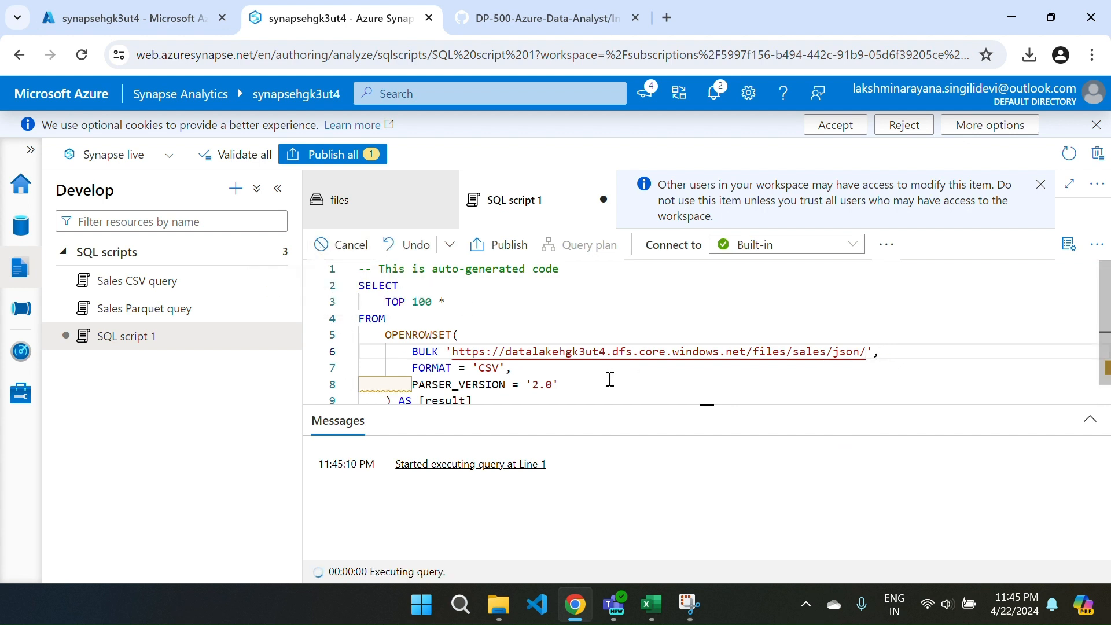
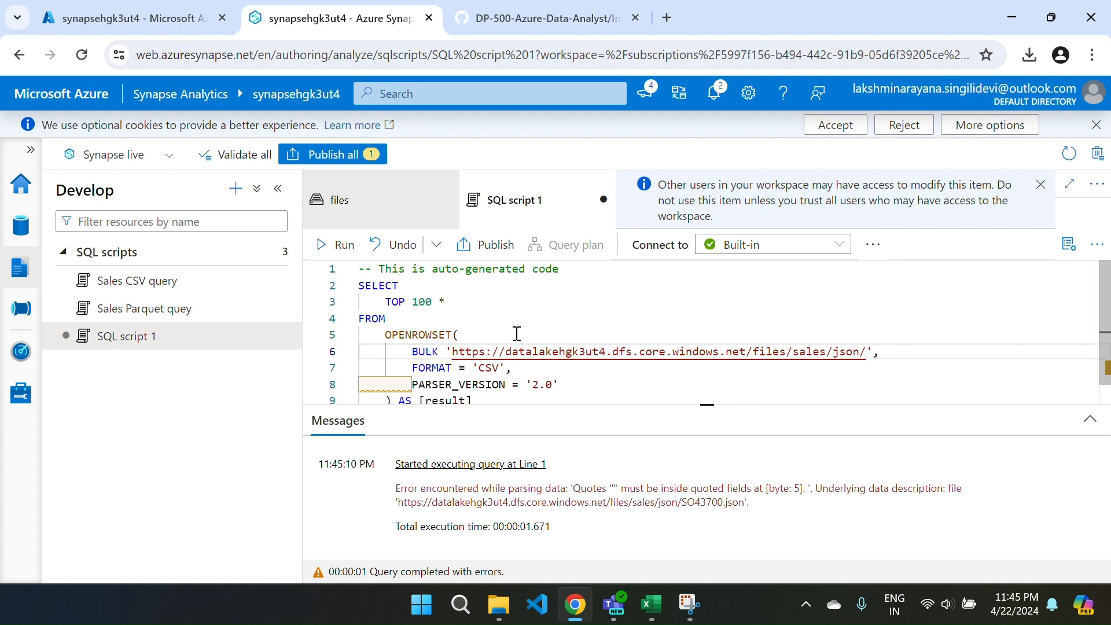
Copy the modified JSON query with the 0x0b terminator parameters from step 4 of the GitHub lab instructions and return to Synapse Studio.
key("ctrl+Tab")
scroll(428, 422, "down", 5)
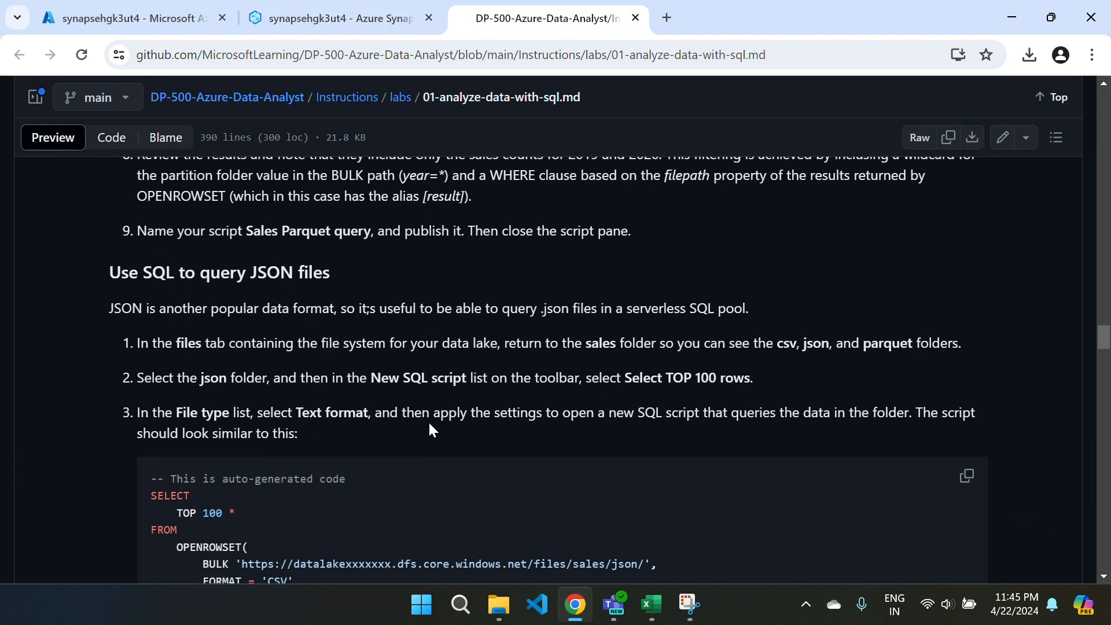
scroll(429, 429, "down", 5)
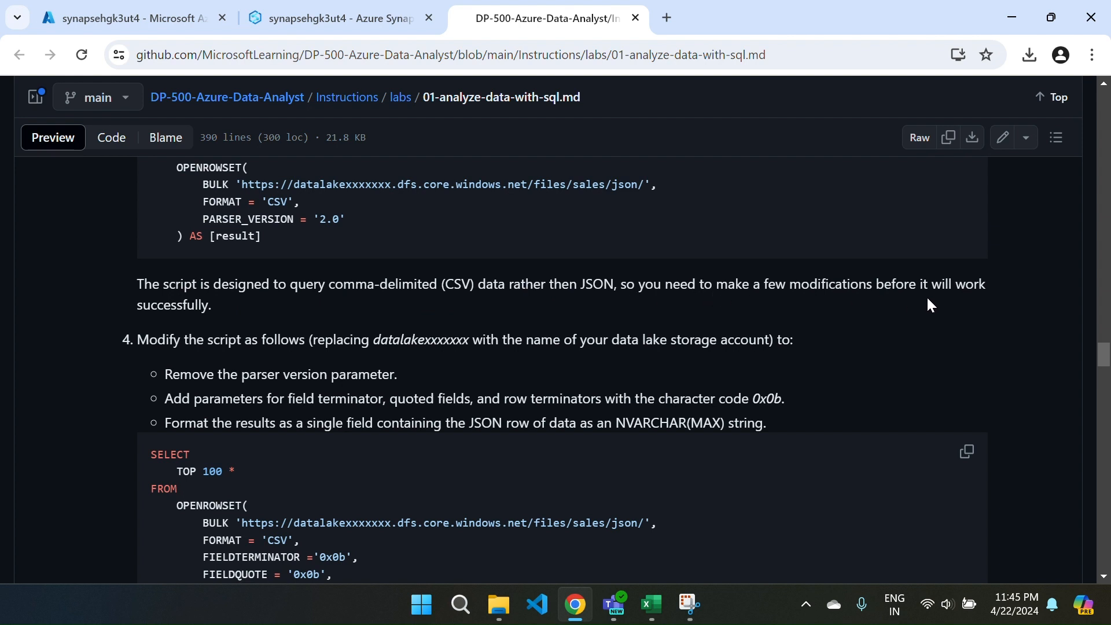
scroll(356, 443, "down", 3)
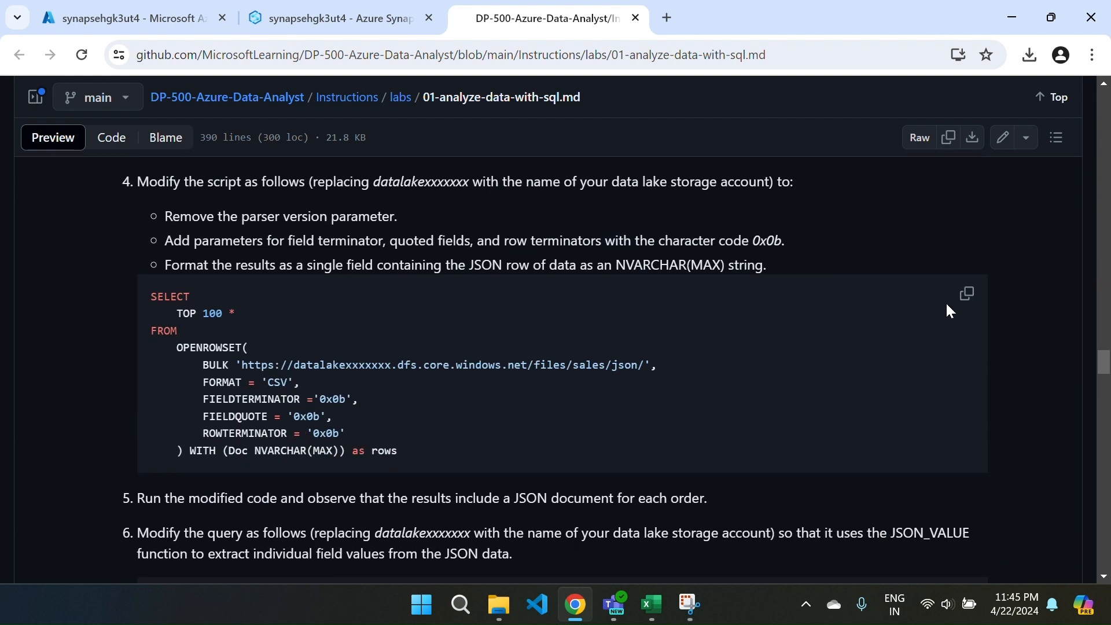
left_click(967, 294)
left_click(309, 23)
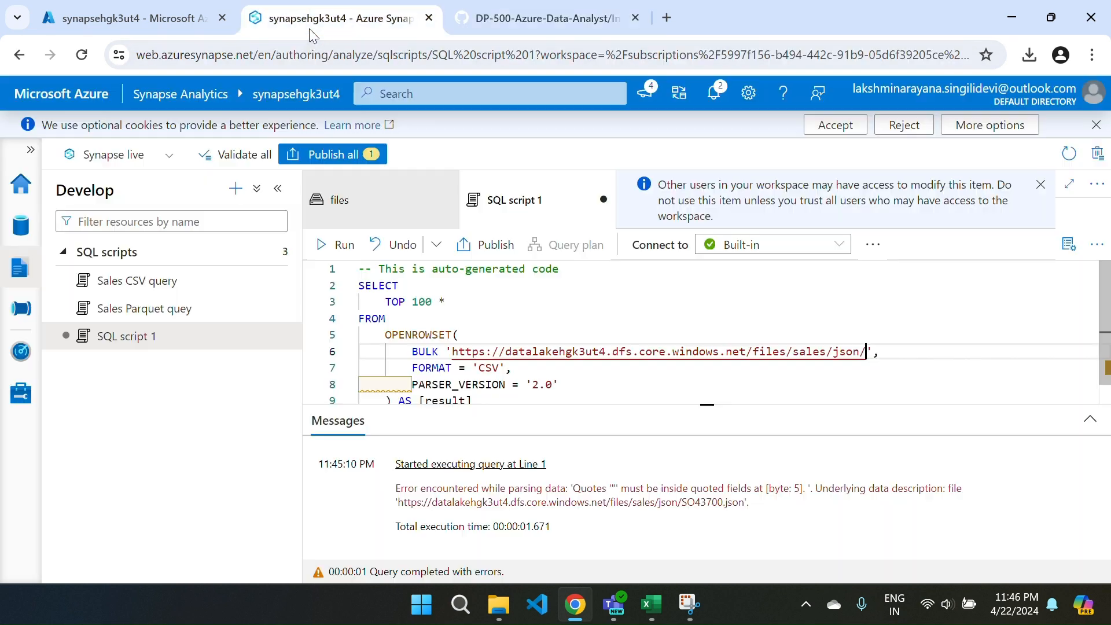
Comment out the entire auto-generated query in SQL script 1.
left_click(553, 362)
left_click(618, 383)
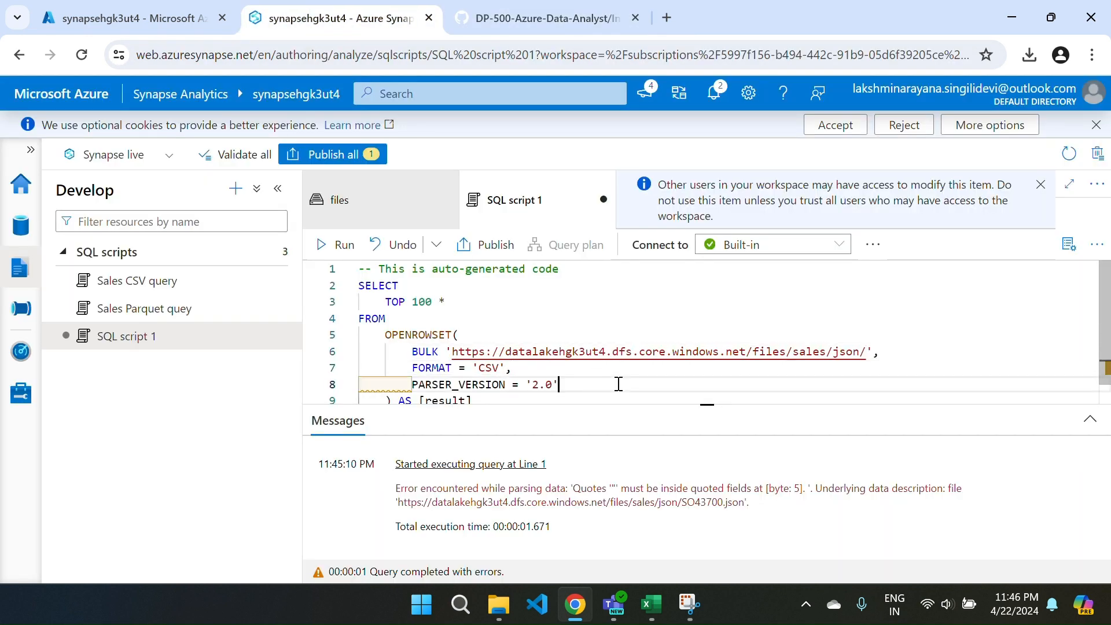
key("ctrl+a")
key("ctrl+slash")
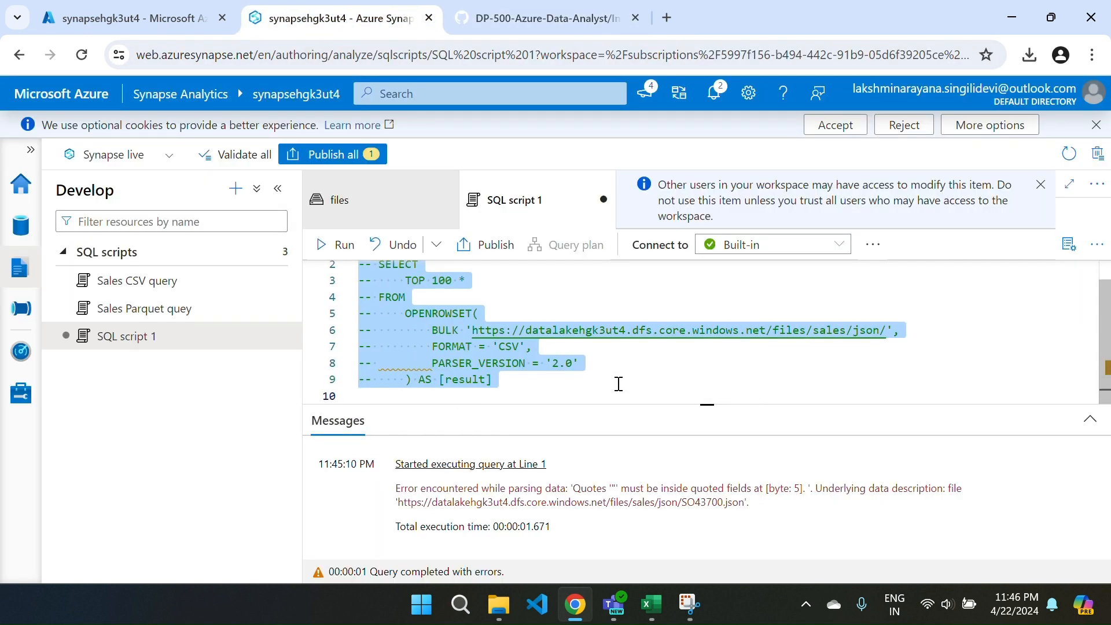
Paste the copied JSON query below the commented-out code, leaving blank lines between them.
left_click(440, 396)
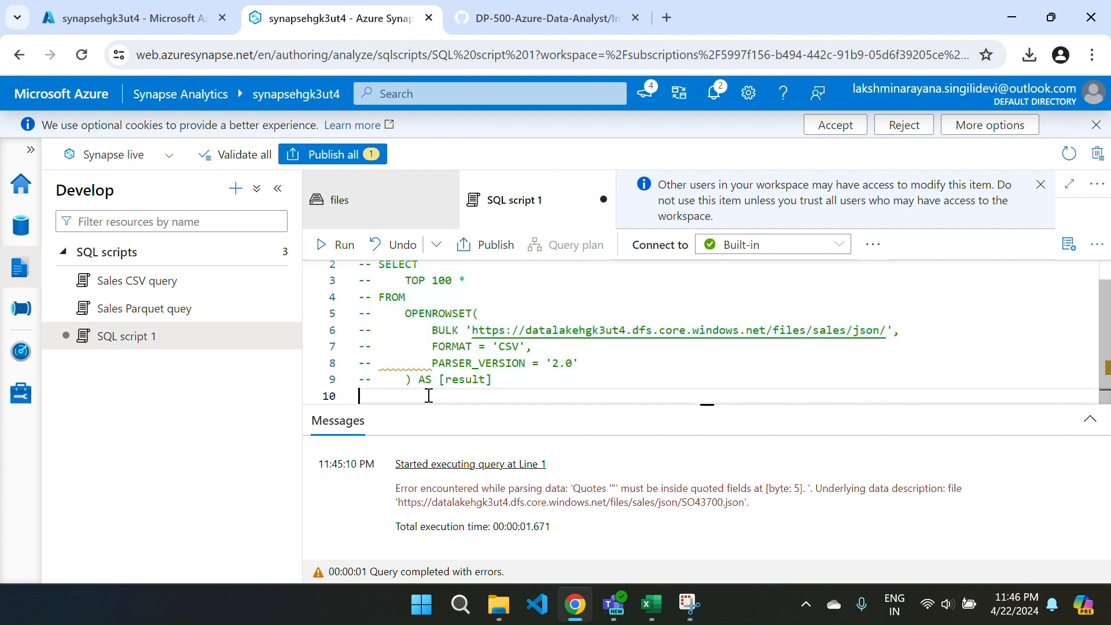
key("Return")
key("Return")
key("ctrl+v")
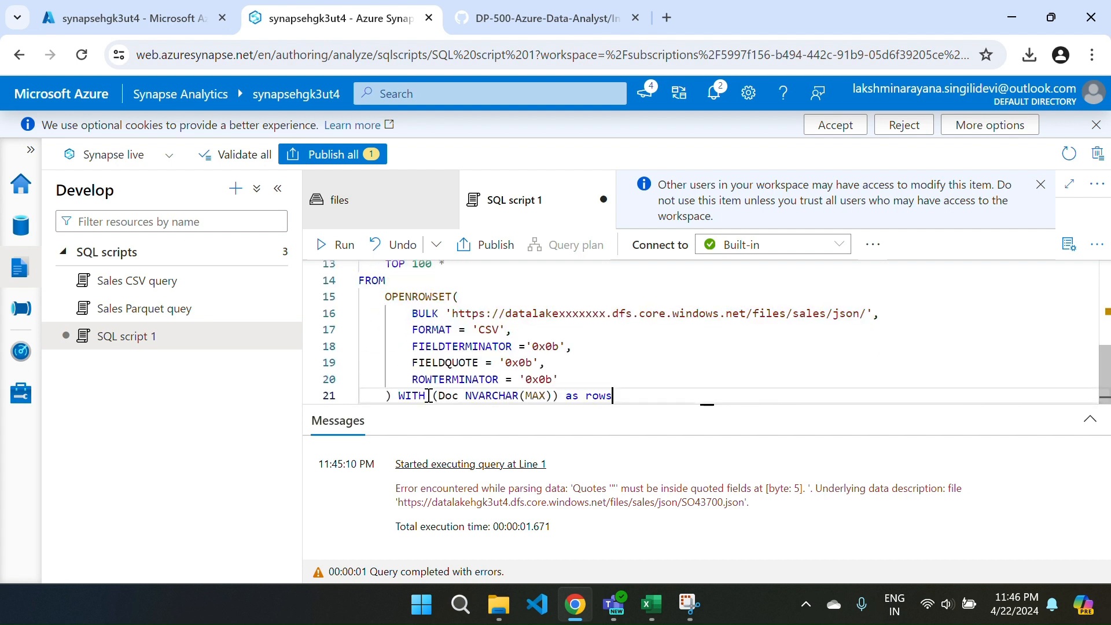
Try to run only the newly pasted query with its placeholder storage account name, and enlarge the output area.
scroll(413, 364, "up", 1)
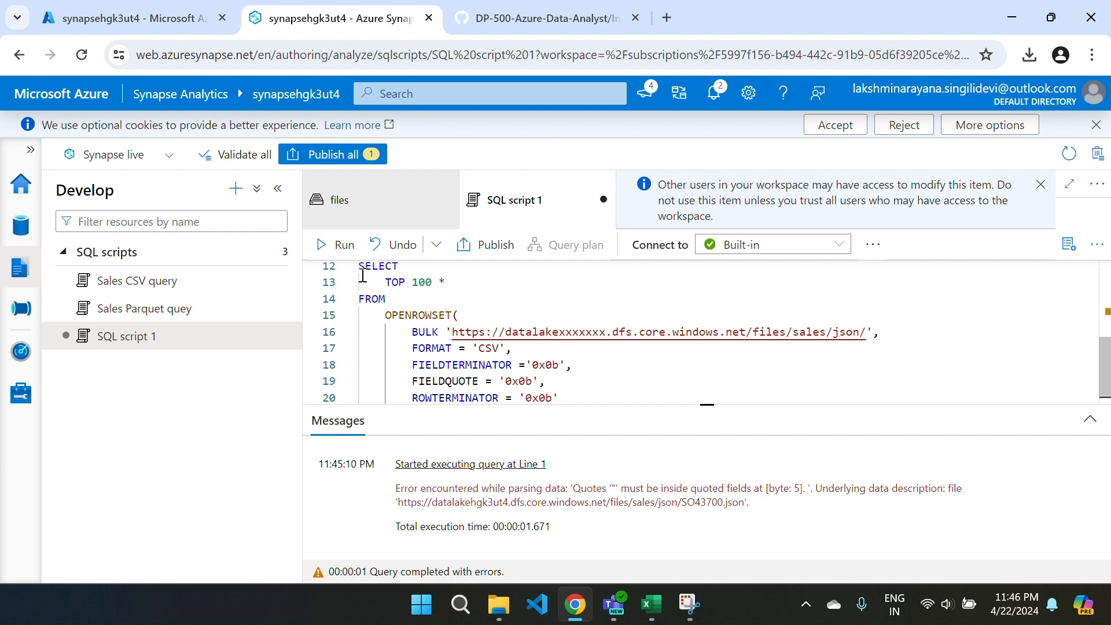
left_click_drag(362, 269, 623, 405)
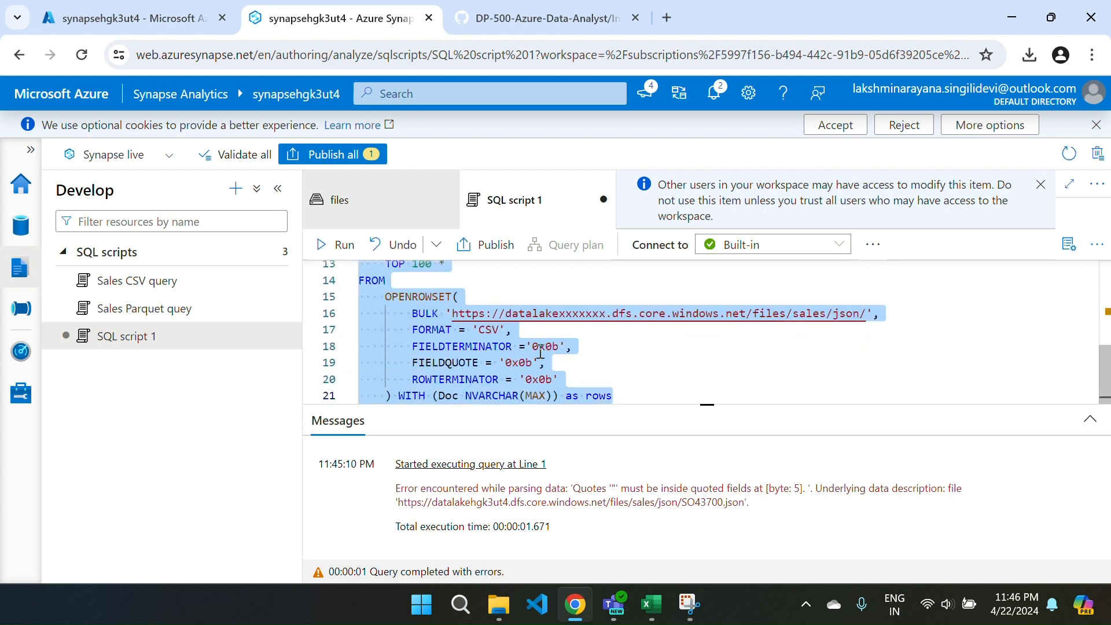
left_click(324, 244)
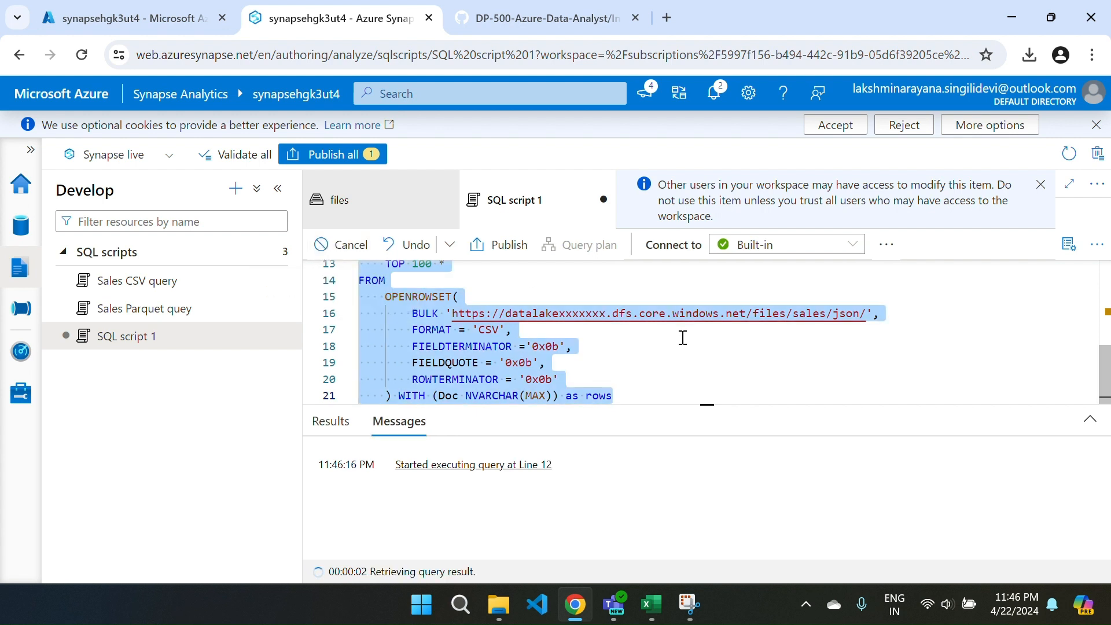
left_click(678, 407)
left_click_drag(679, 407, 700, 344)
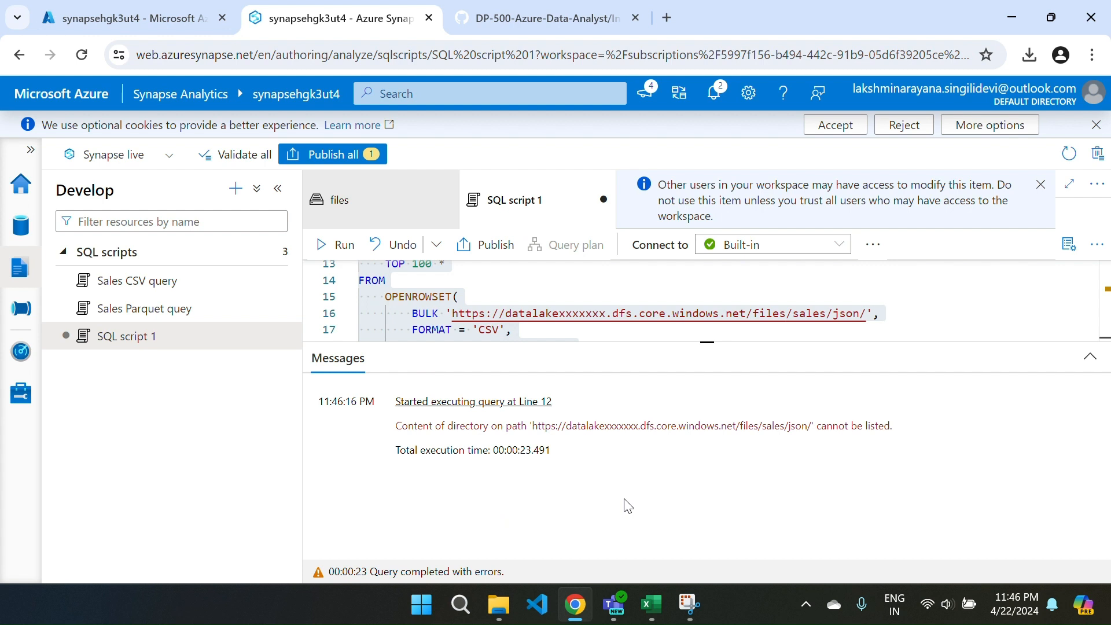
Set the storage account name in the pasted query's BULK URL to datalakehgk3ut4, run the script, and review the returned Doc rows.
left_click(606, 315)
key("ctrl+a")
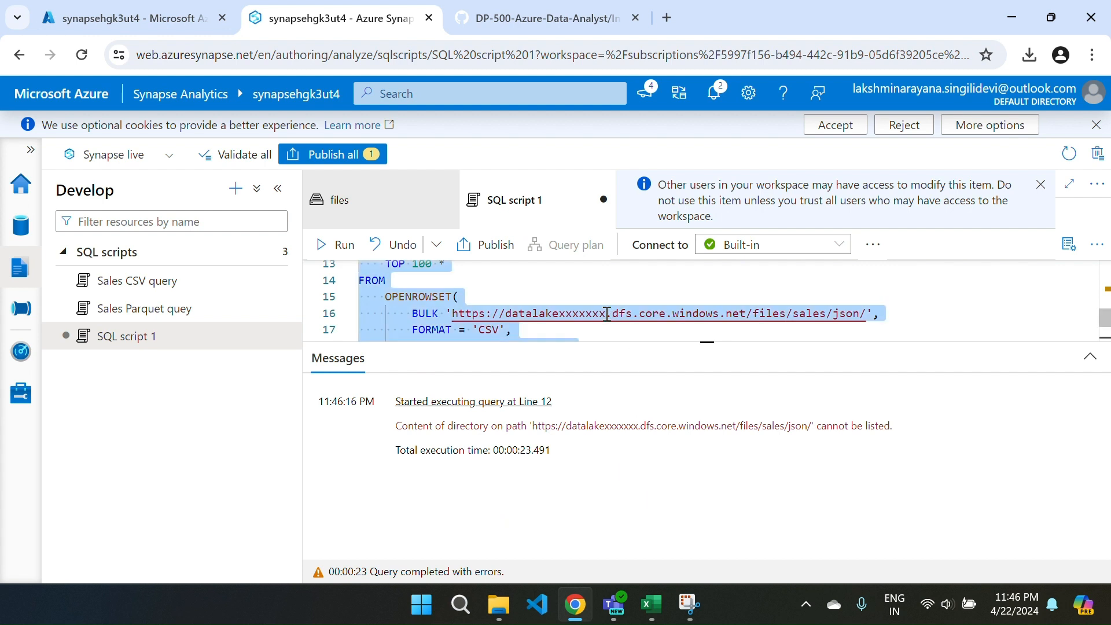
left_click(606, 313)
key("BackSpace")
key("BackSpace")
key("BackSpace")
key("BackSpace")
key("BackSpace")
key("BackSpace")
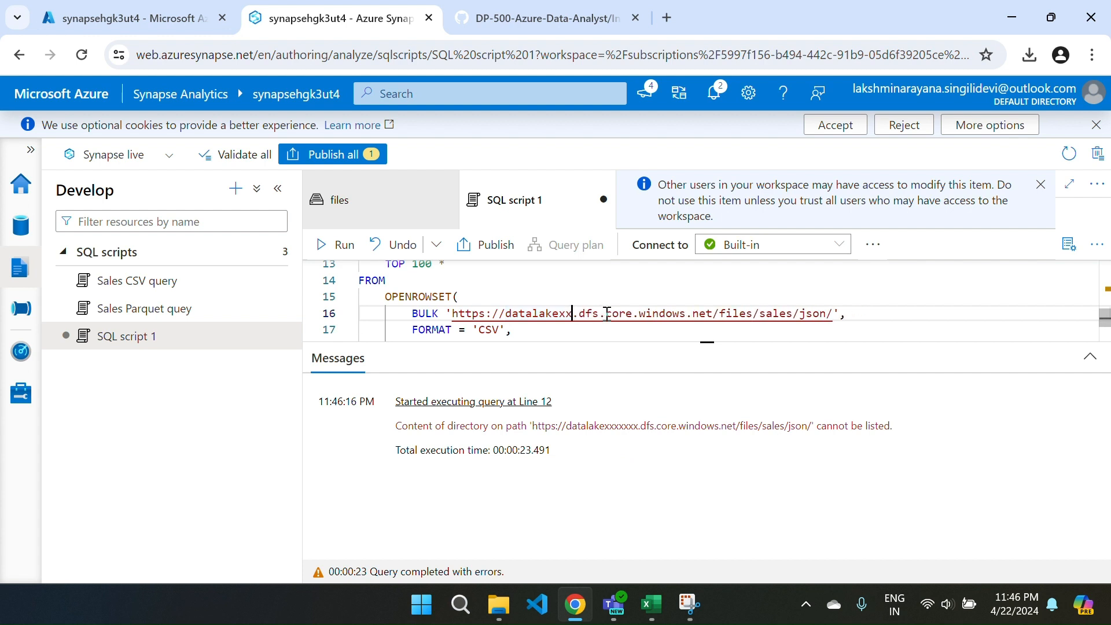
key("BackSpace")
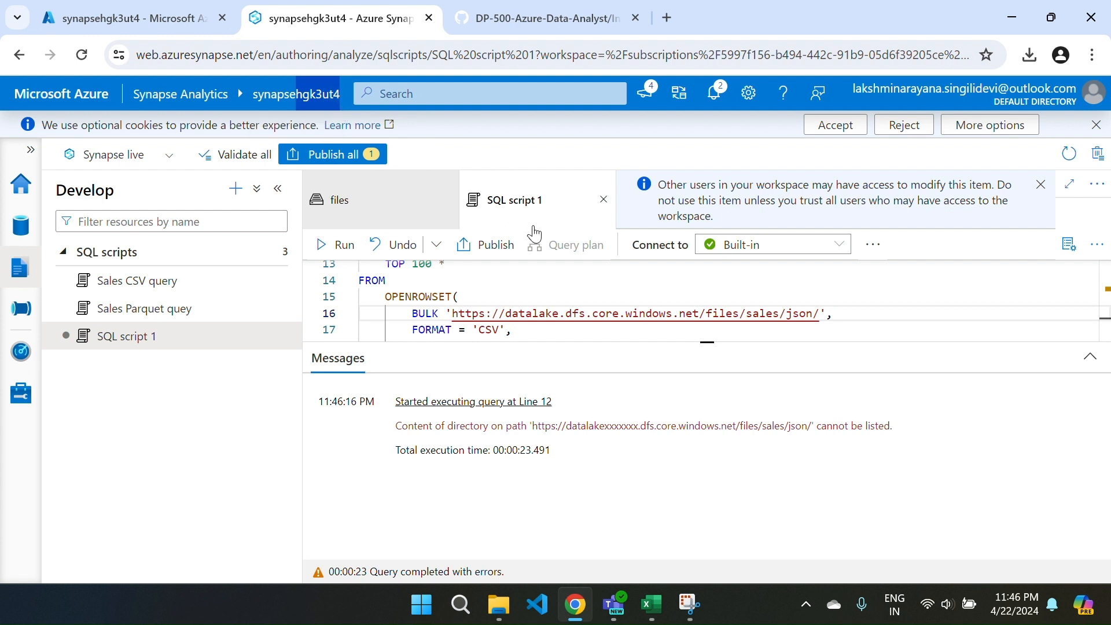
key("ctrl+v")
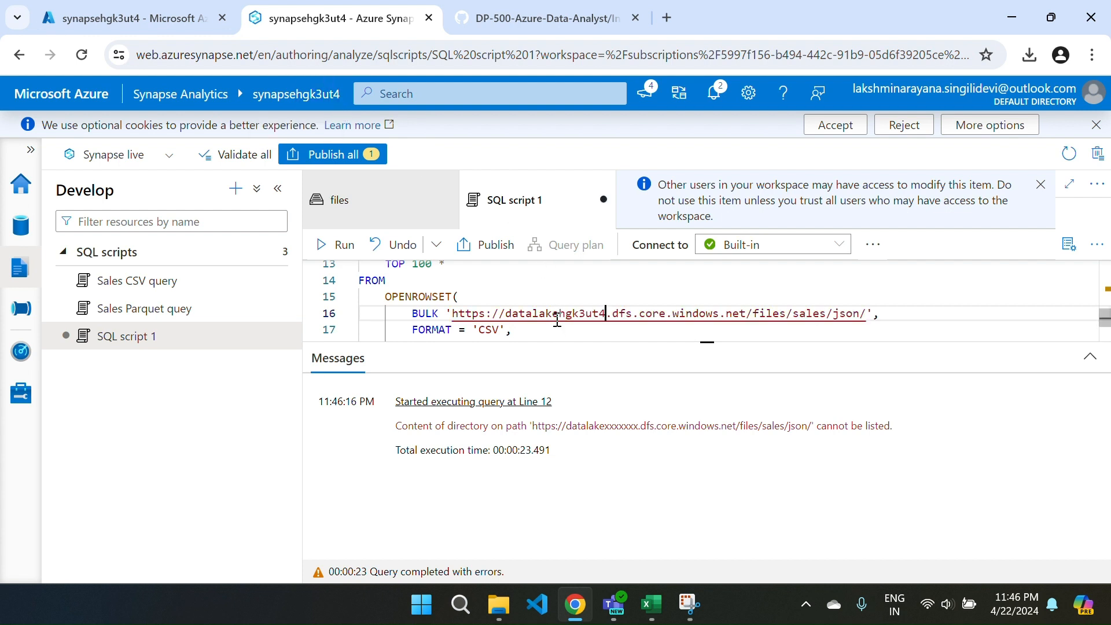
left_click(324, 249)
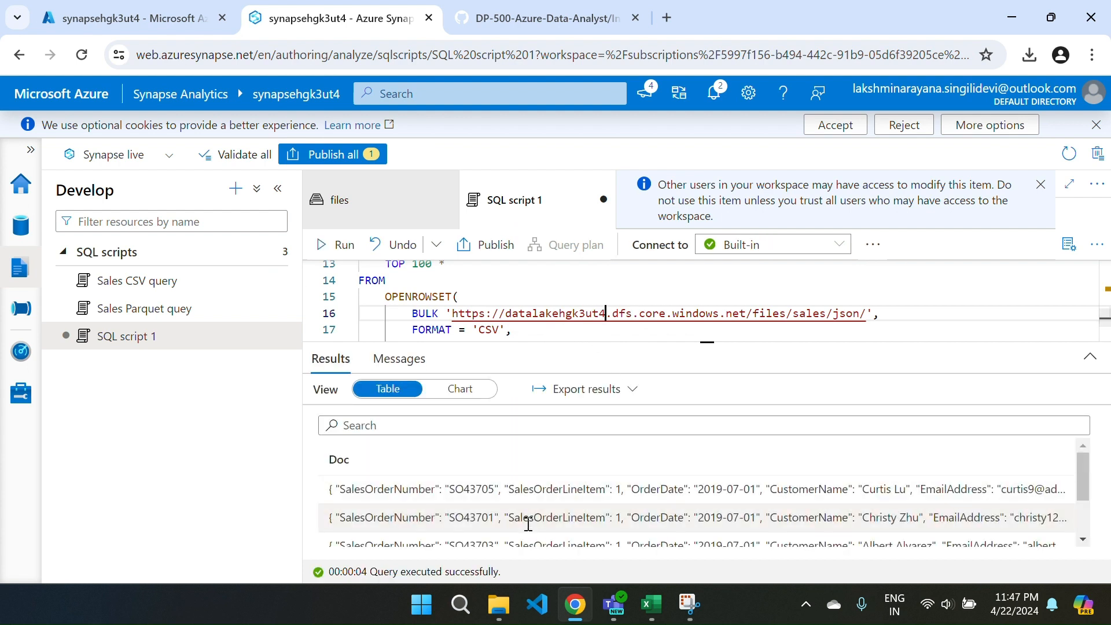
scroll(542, 522, "down", 2)
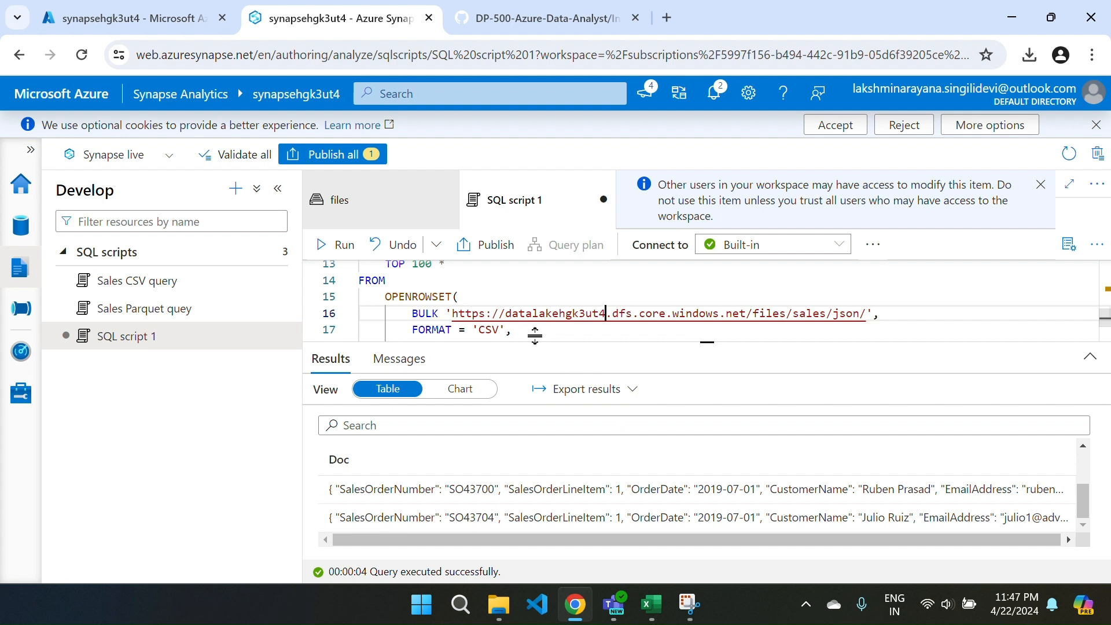
Enlarge the editor area, comment out the second query, and add blank lines below it.
left_click_drag(577, 341, 359, 318)
key("ctrl+slash")
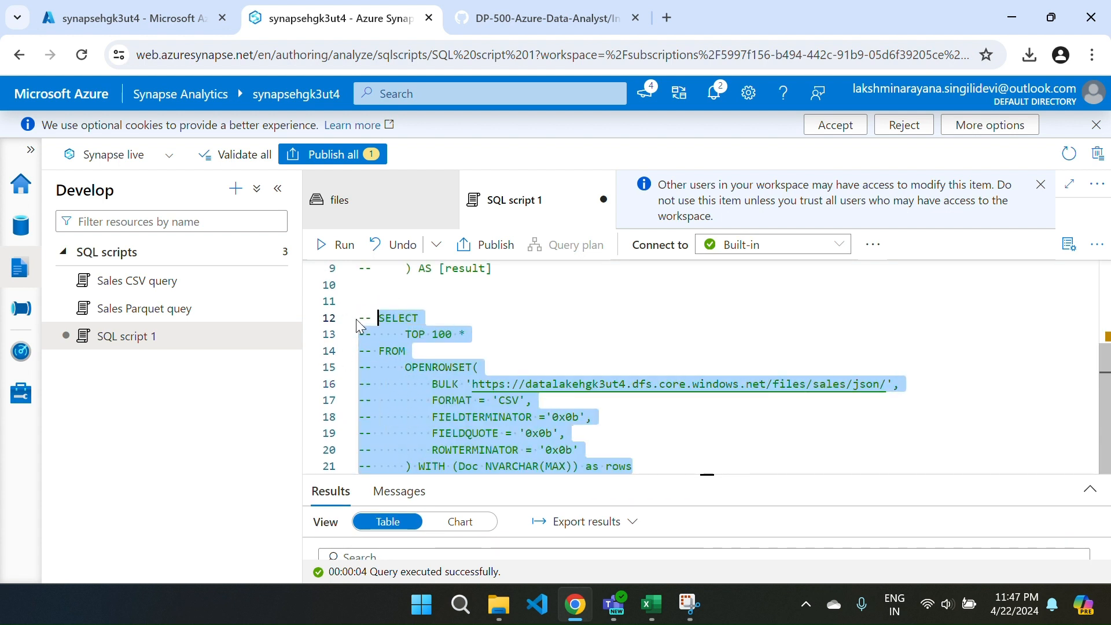
left_click(639, 466)
key("Return")
key("Return")
key("Return")
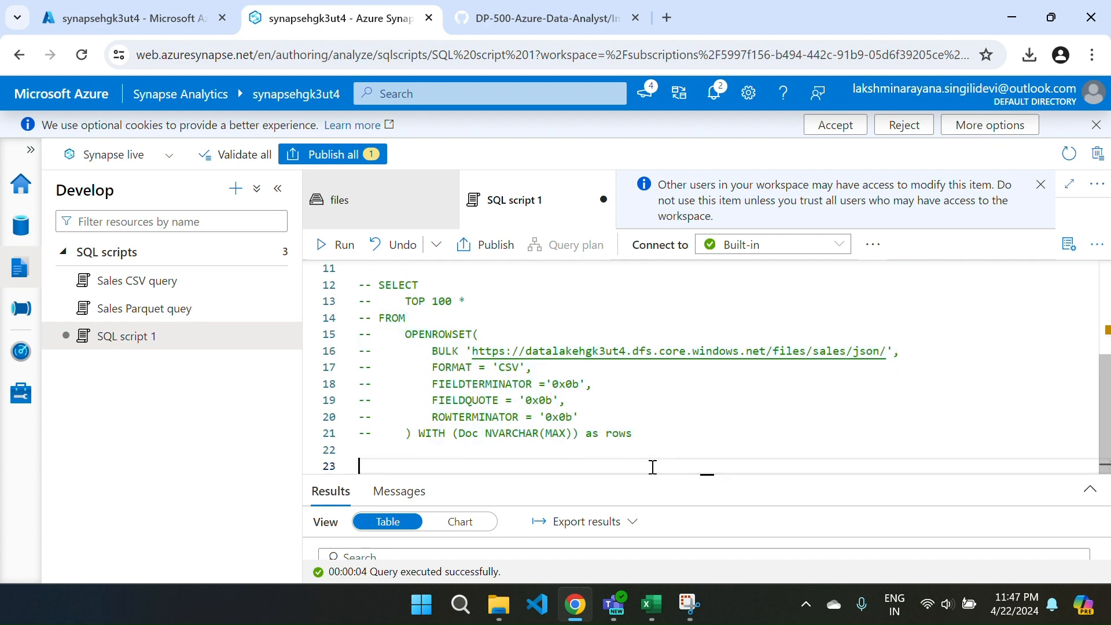
Copy the JSON_VALUE query from step 6 of the GitHub lab instructions and paste it below the commented-out queries in SQL script 1.
key("ctrl+Tab")
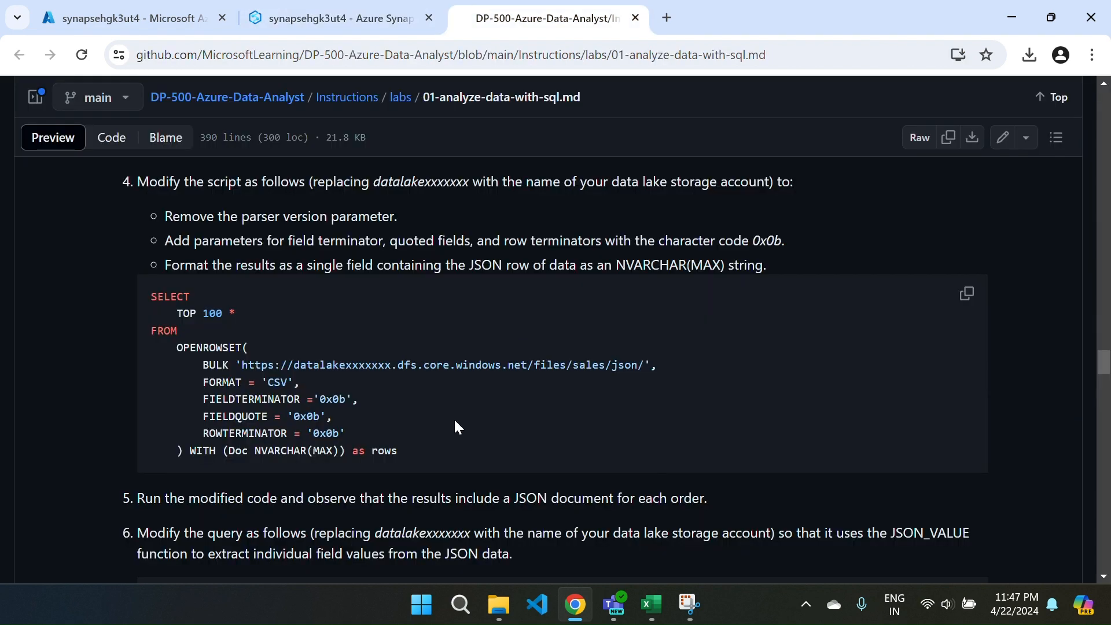
scroll(453, 418, "down", 5)
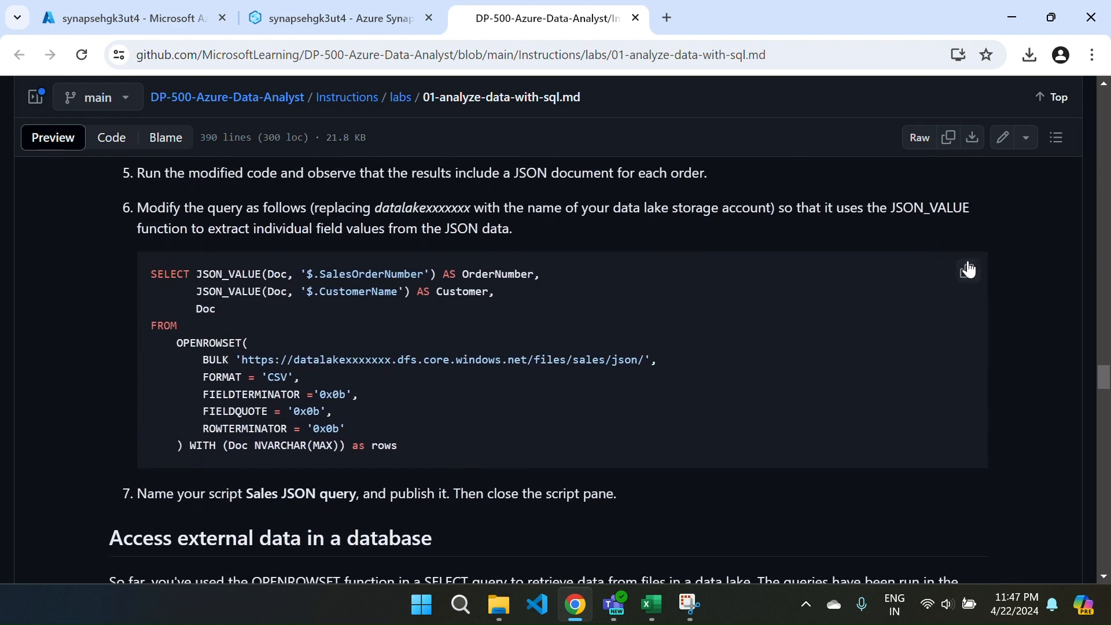
left_click(967, 270)
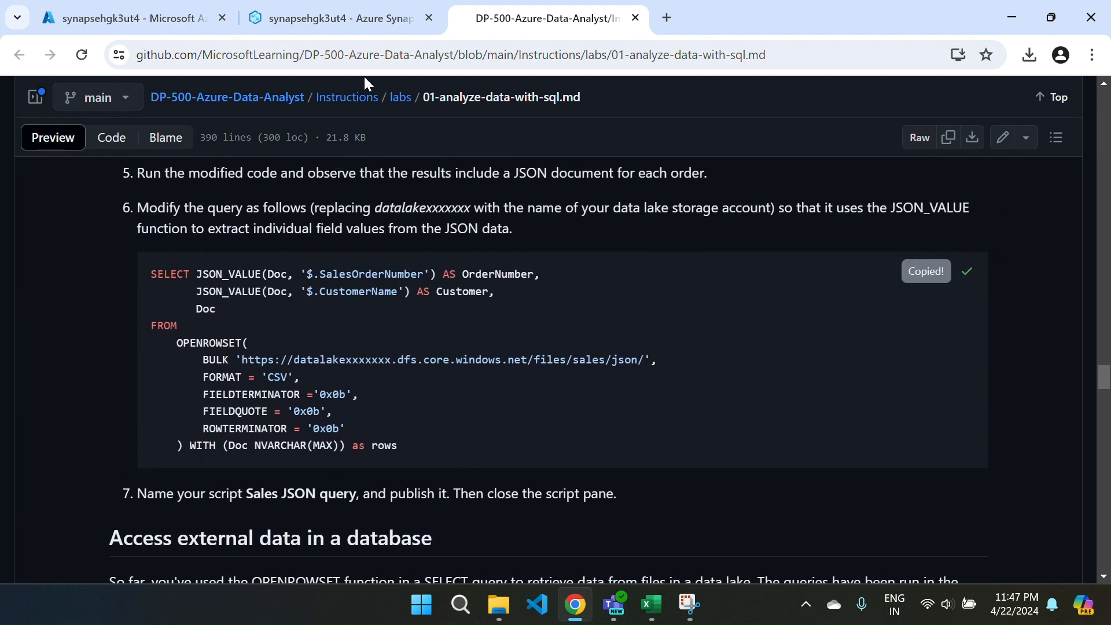
key("ctrl+Tab")
left_click(355, 16)
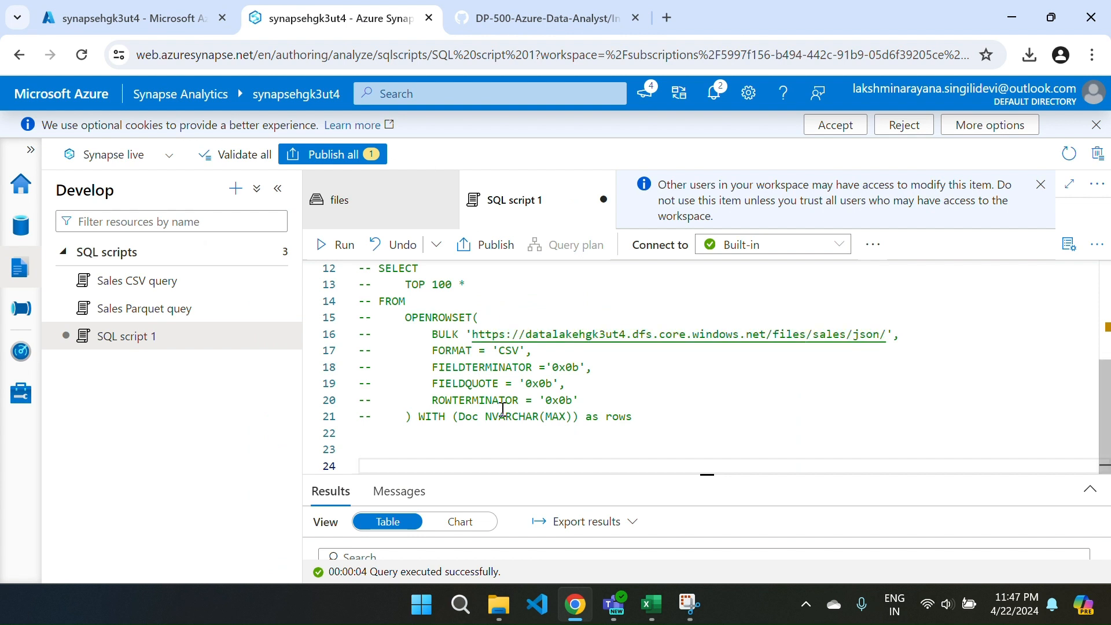
left_click(426, 452)
key("ctrl+v")
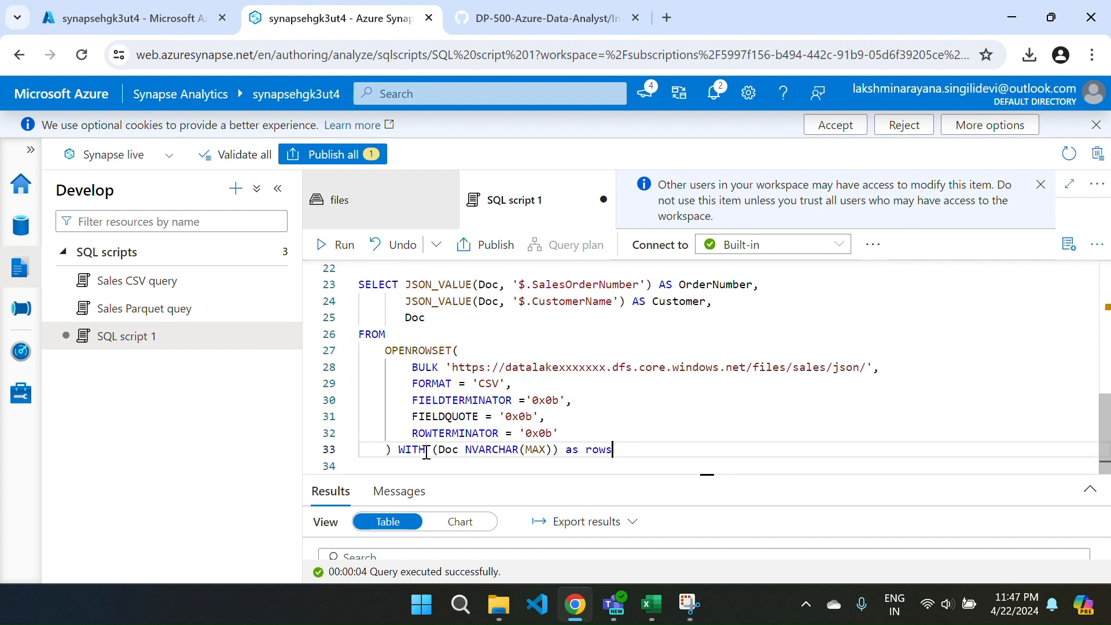
Cancel the run using the placeholder account, set the JSON_VALUE query's BULK URL account to datalakehgk3ut4, and run the script.
left_click(329, 244)
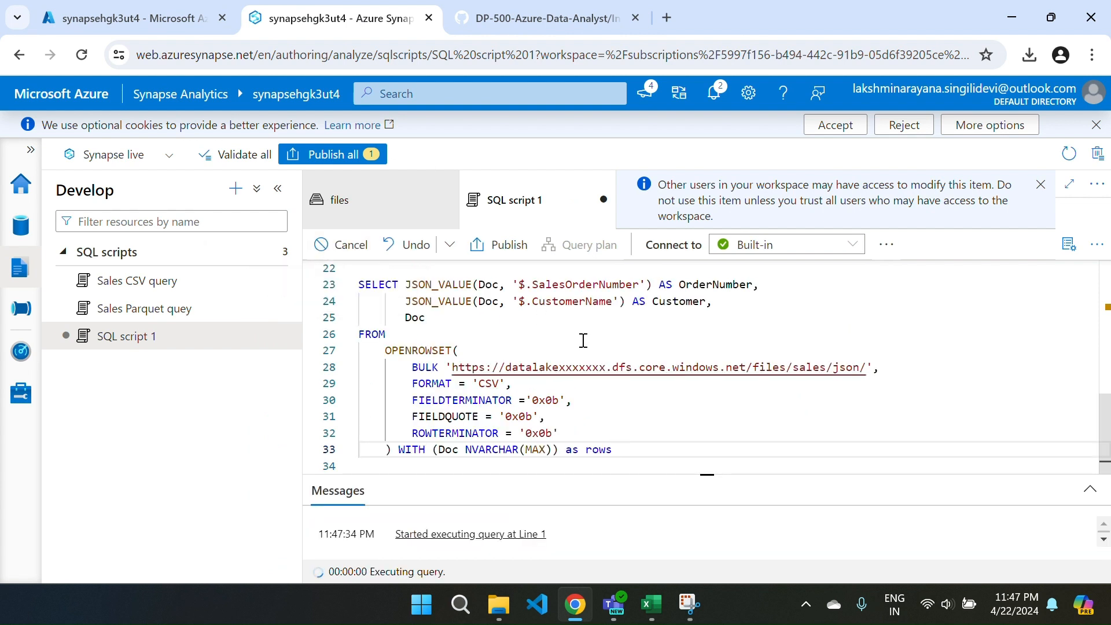
left_click(324, 244)
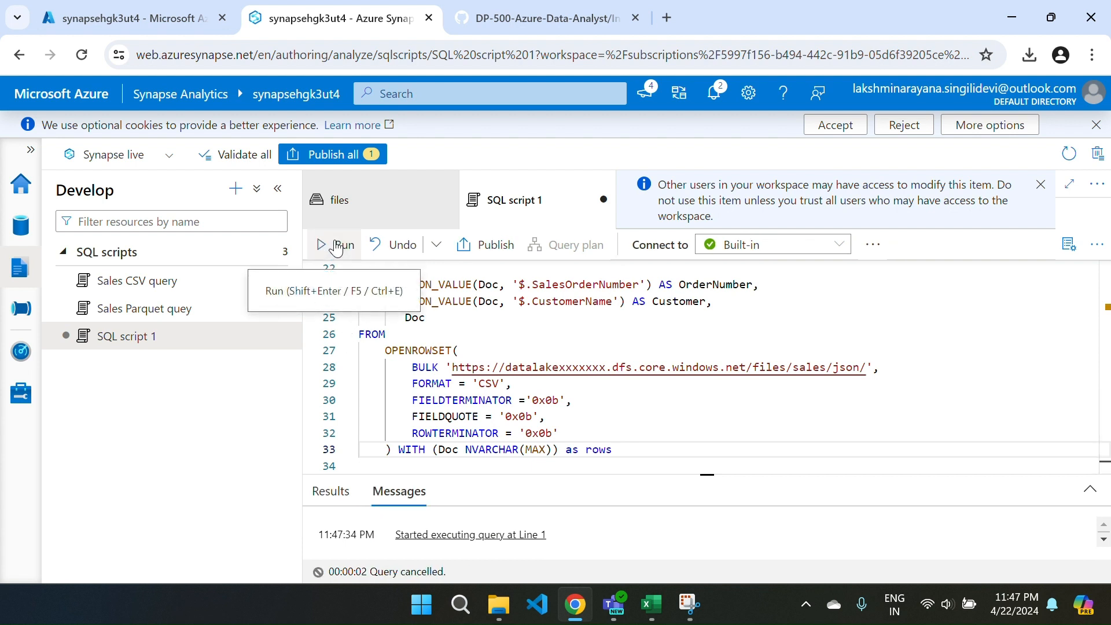
left_click(604, 368)
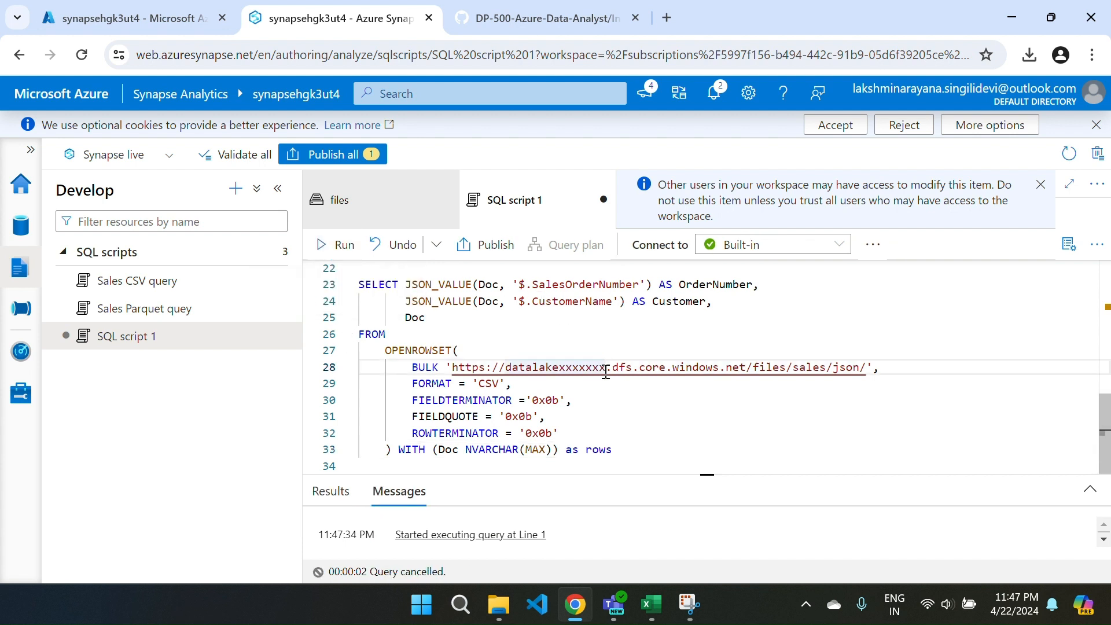
key("BackSpace")
key("BackSpace")
key("BackSpace")
key("BackSpace")
key("BackSpace")
key("BackSpace")
key("BackSpace")
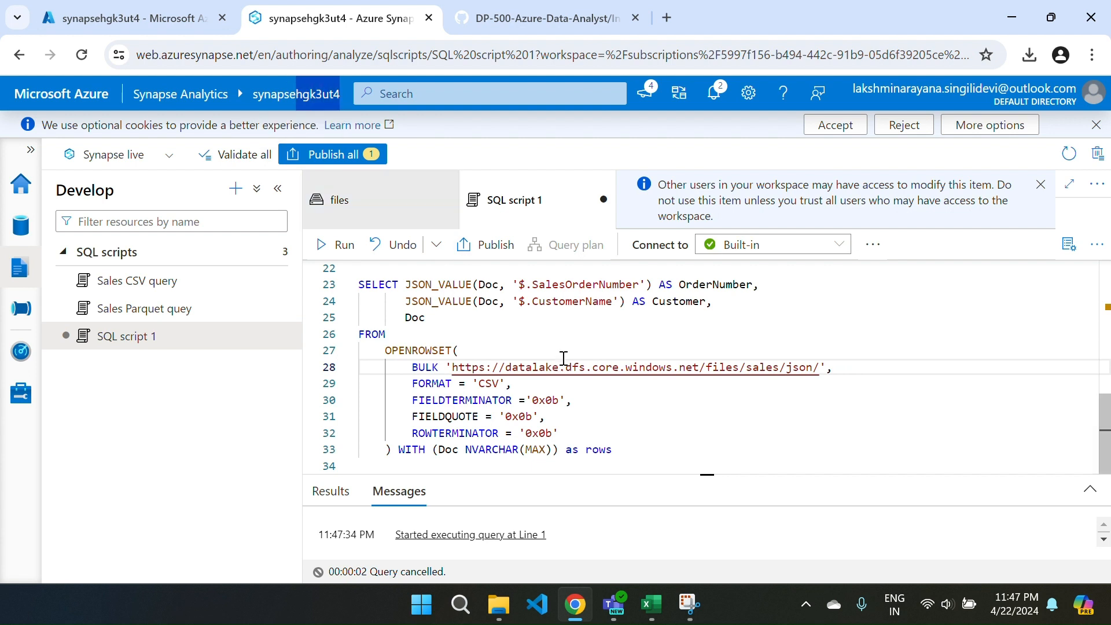
key("ctrl+v")
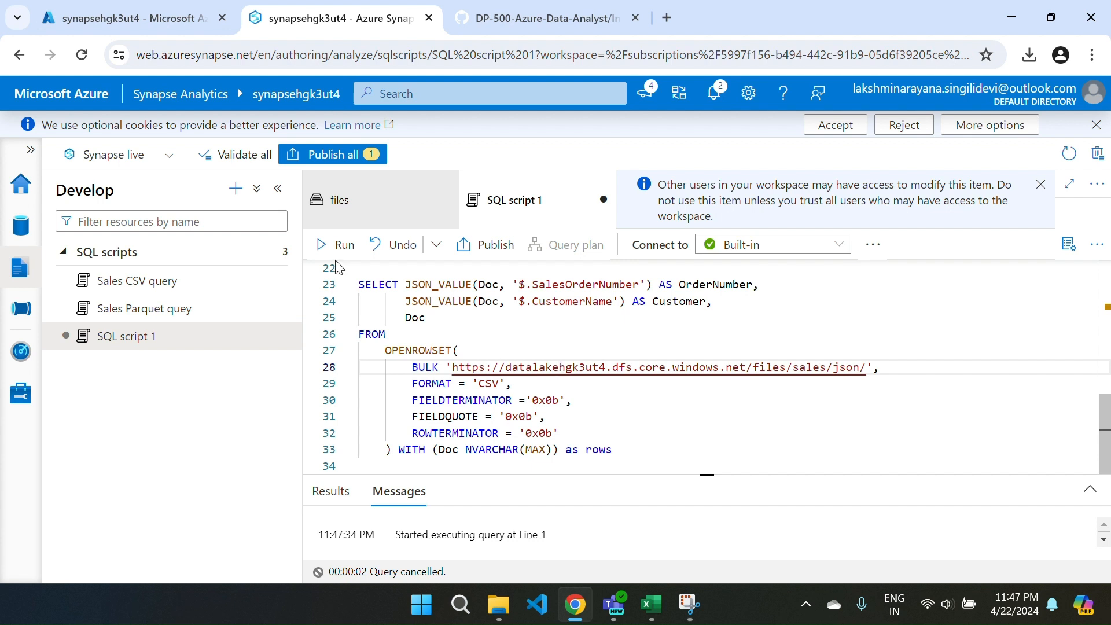
left_click(322, 247)
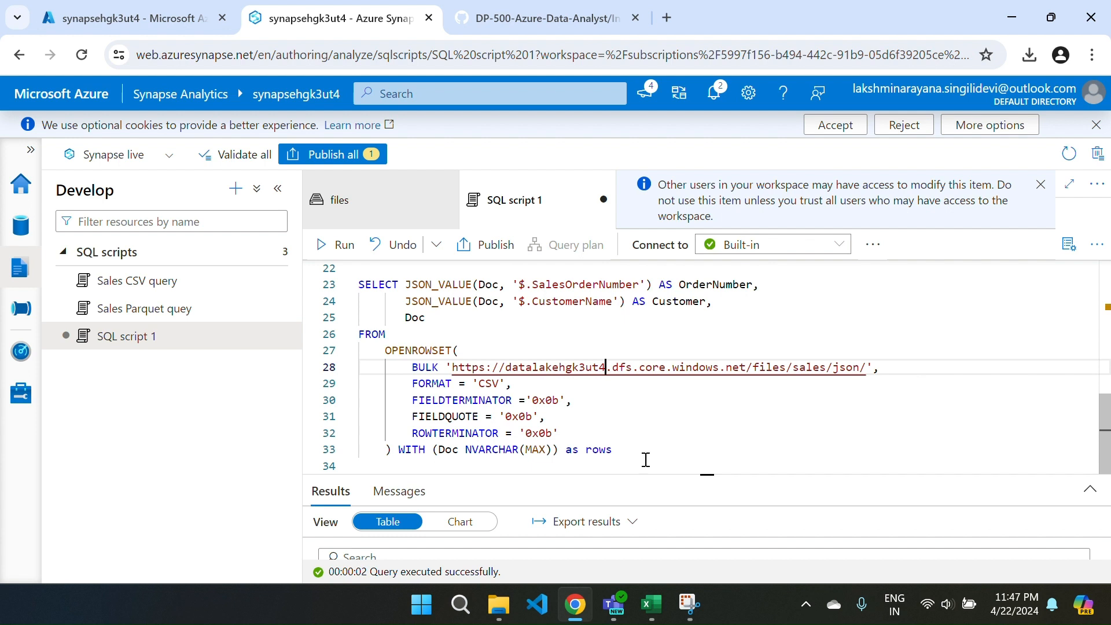
Enlarge the results area and examine the OrderNumber, Customer and Doc columns for every returned order.
left_click_drag(653, 473, 659, 394)
left_click_drag(660, 333, 647, 313)
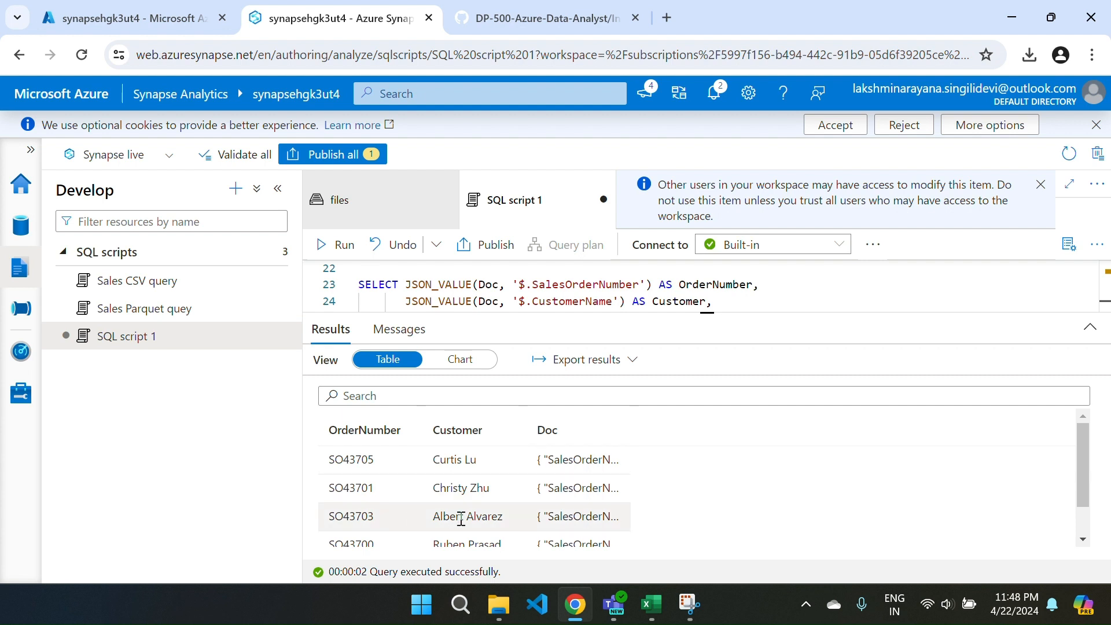
scroll(521, 516, "down", 1)
scroll(671, 479, "up", 1)
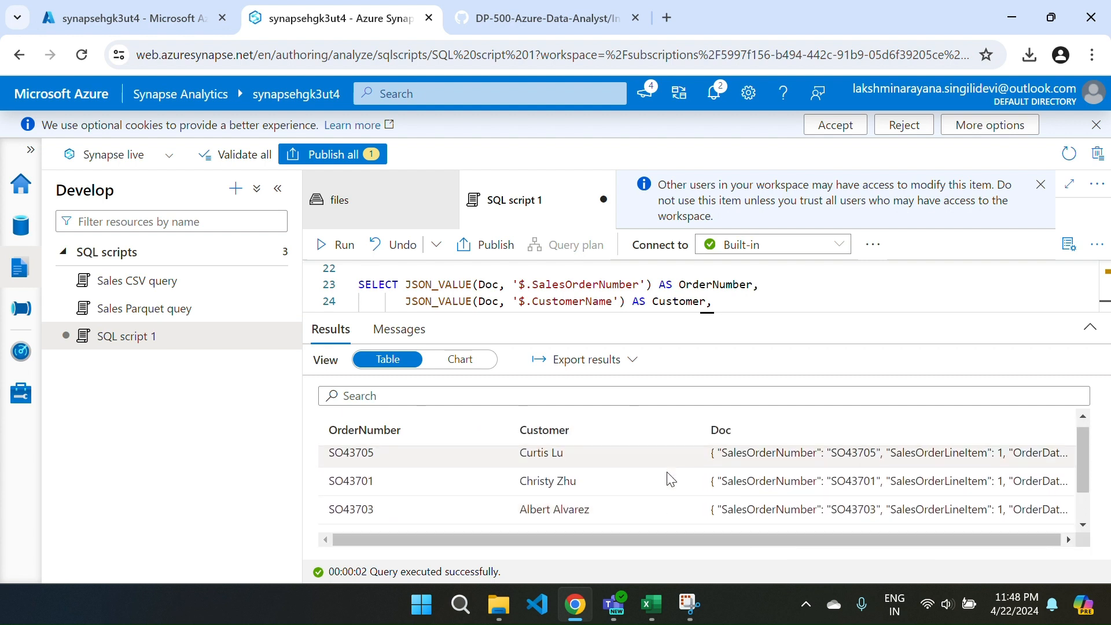
scroll(671, 480, "down", 1)
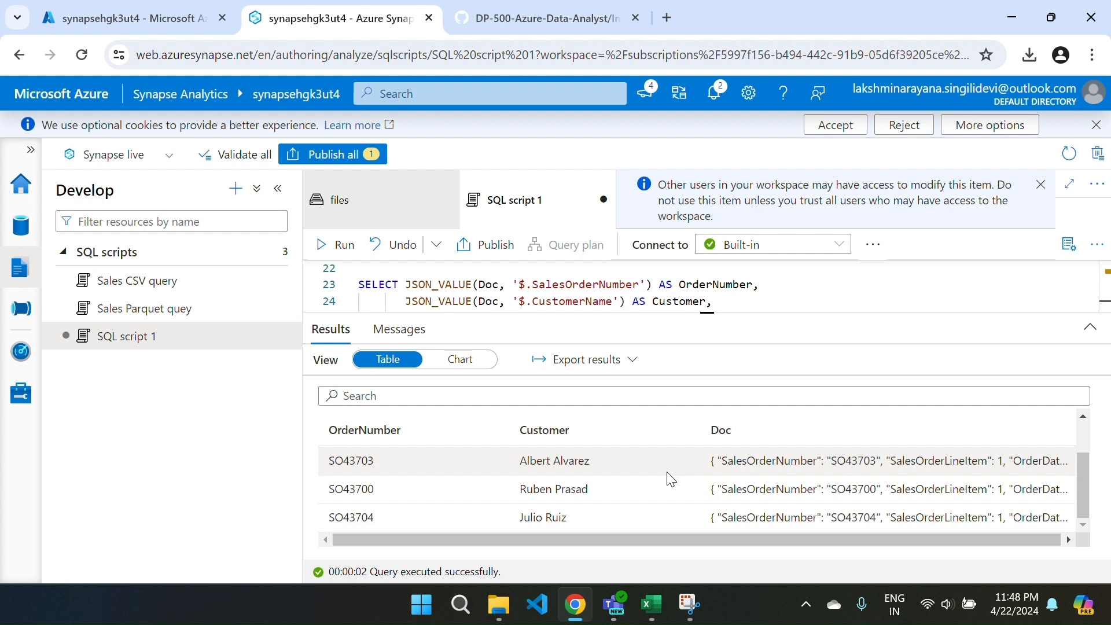
Cancel publishing SQL script 1 under its default name, and rename the script as Sales json quey.
left_click(335, 157)
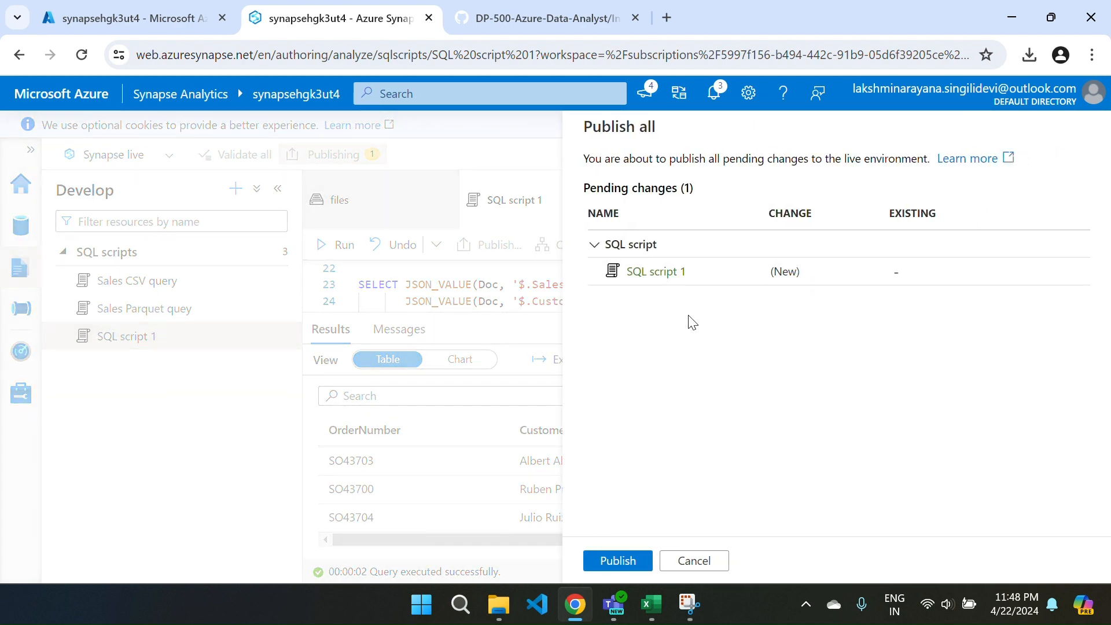
left_click(691, 563)
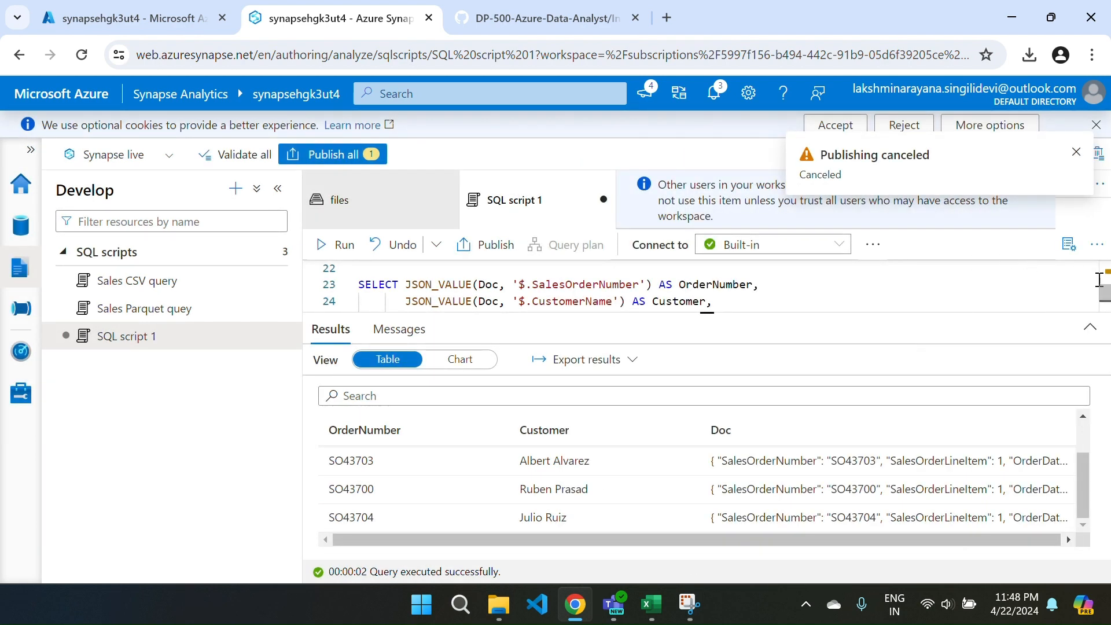
left_click(1068, 244)
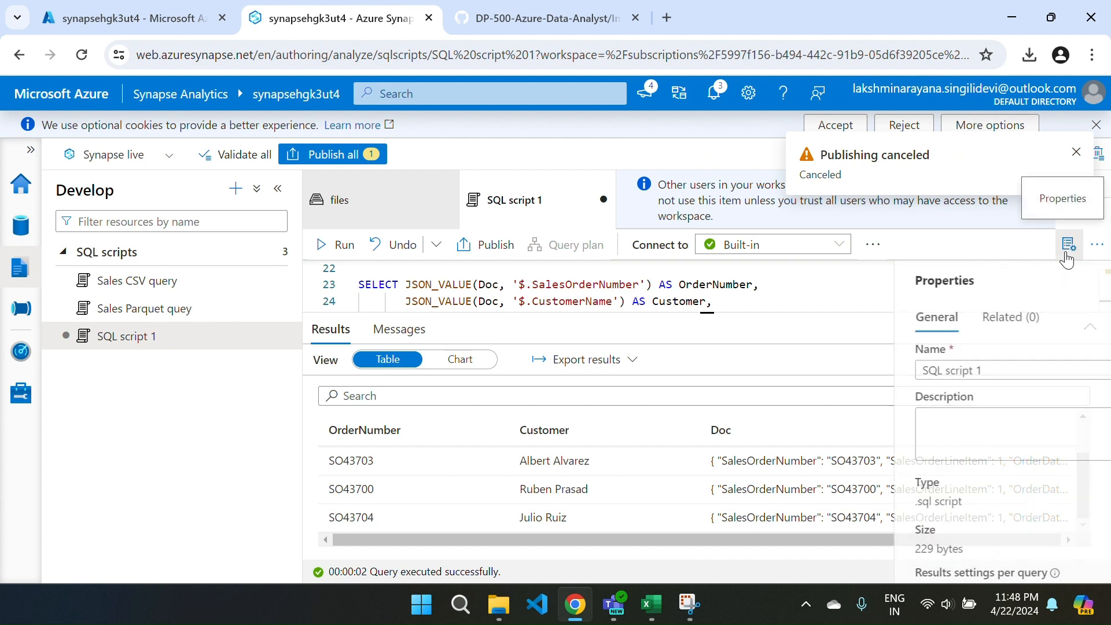
triple_click(955, 369)
key("BackSpace")
type("S")
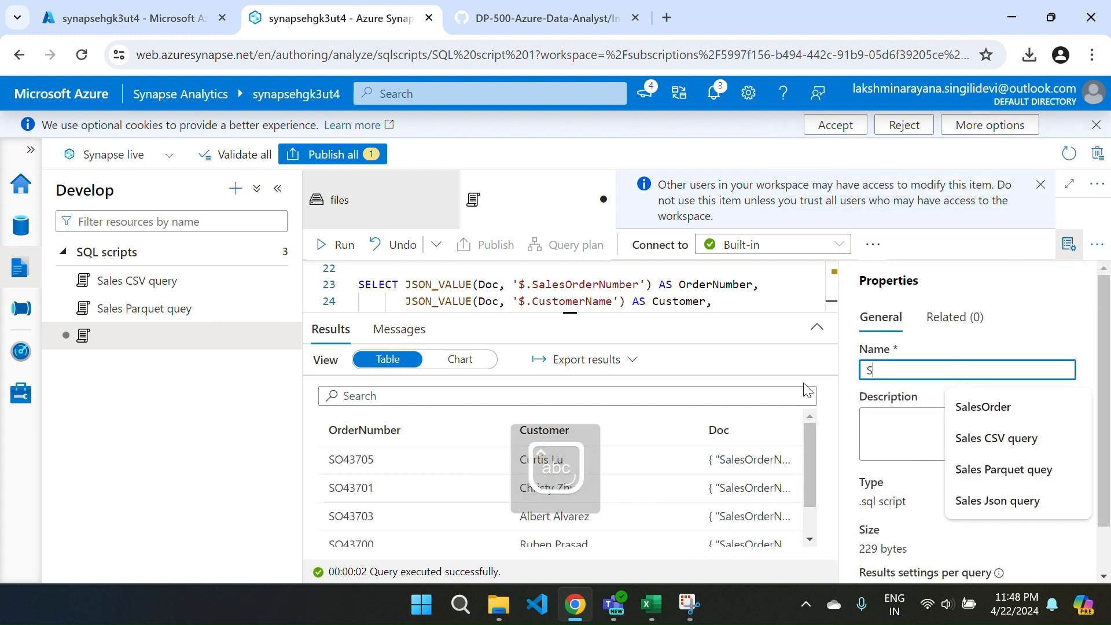
type("ales")
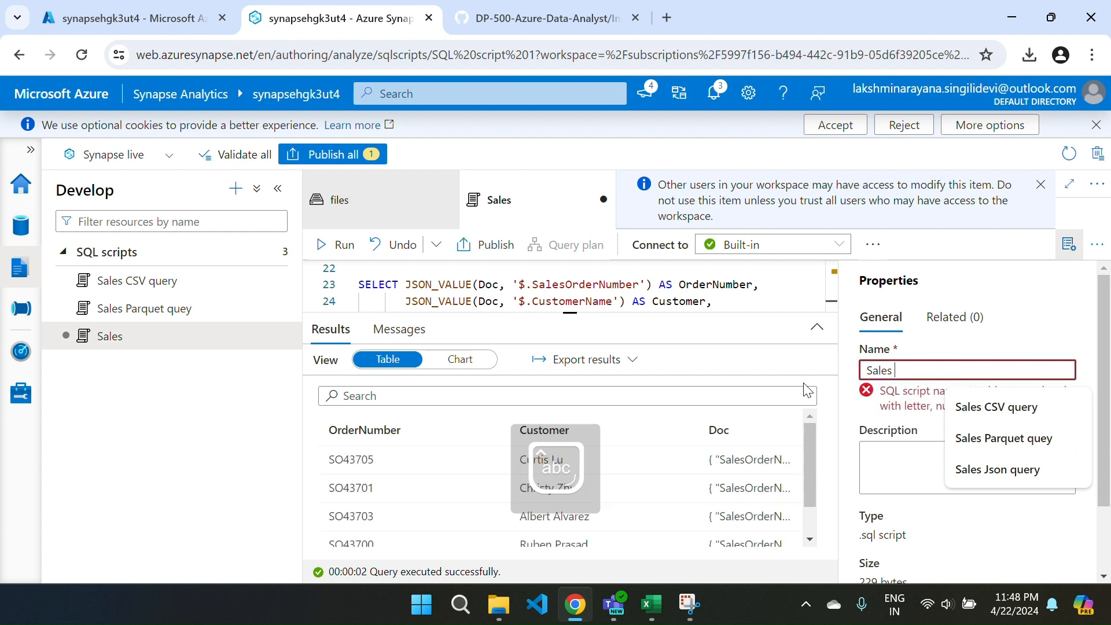
type(" json quey")
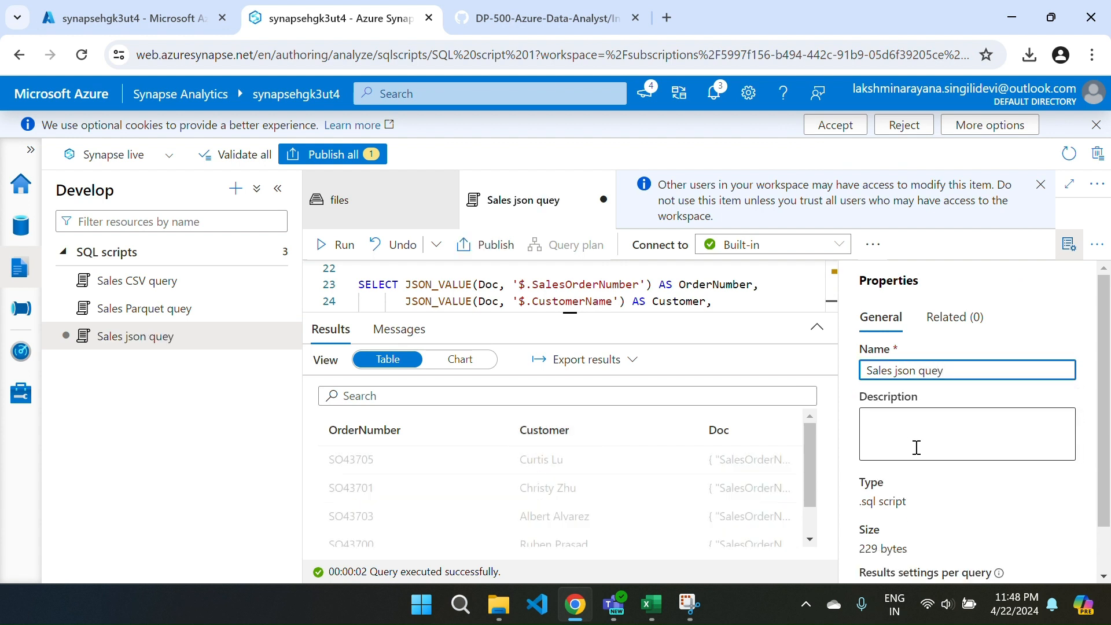
Publish the Sales json quey script, hide its properties, and close the script.
left_click(338, 155)
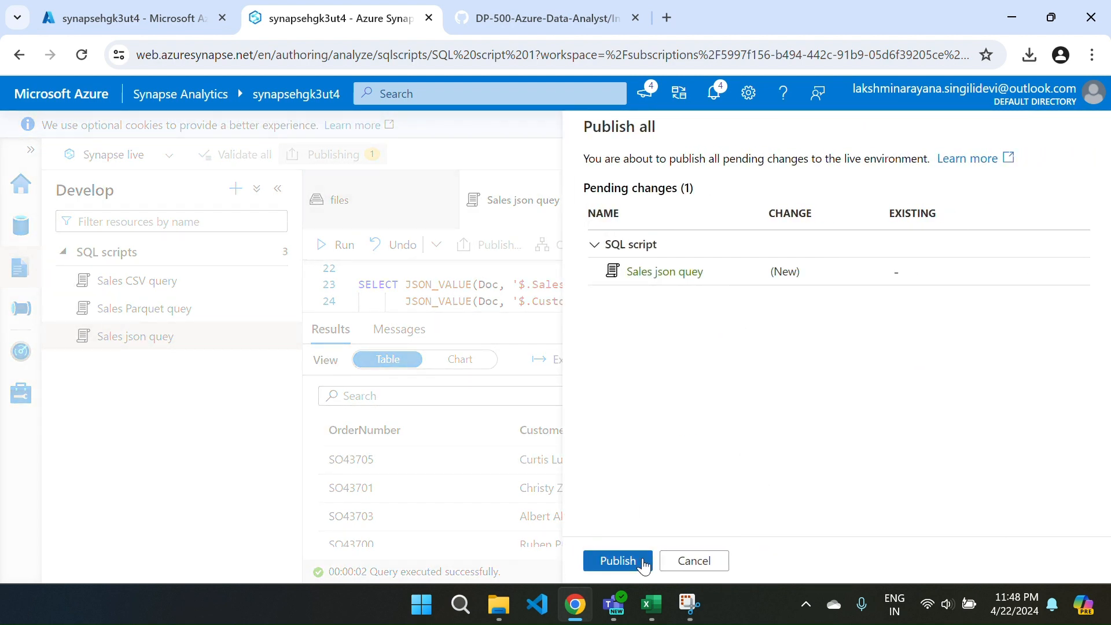
left_click(617, 560)
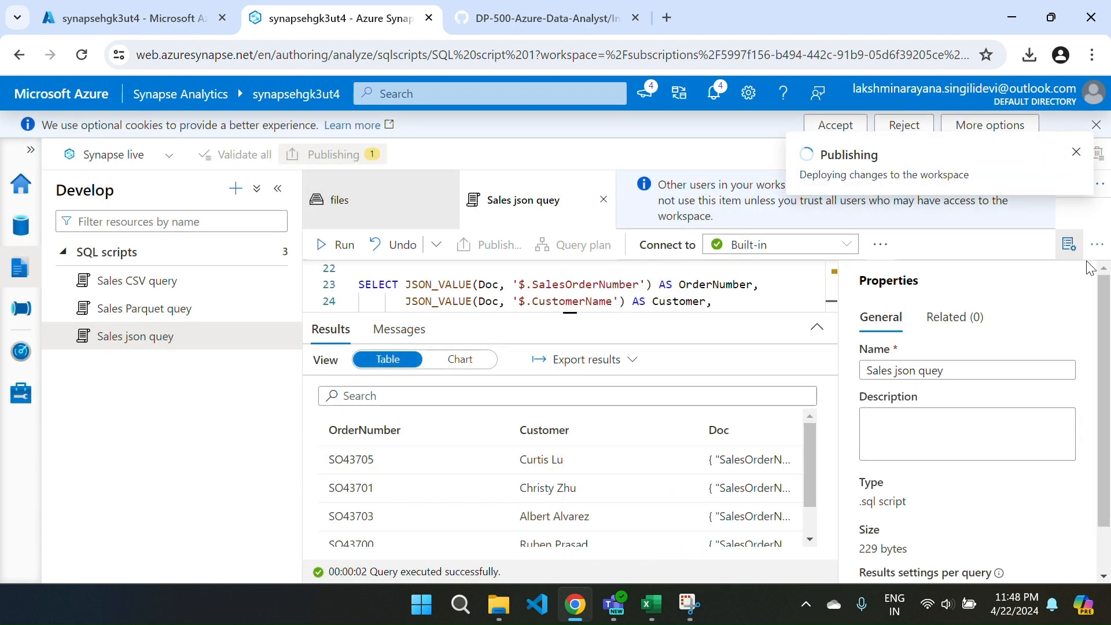
left_click(1069, 244)
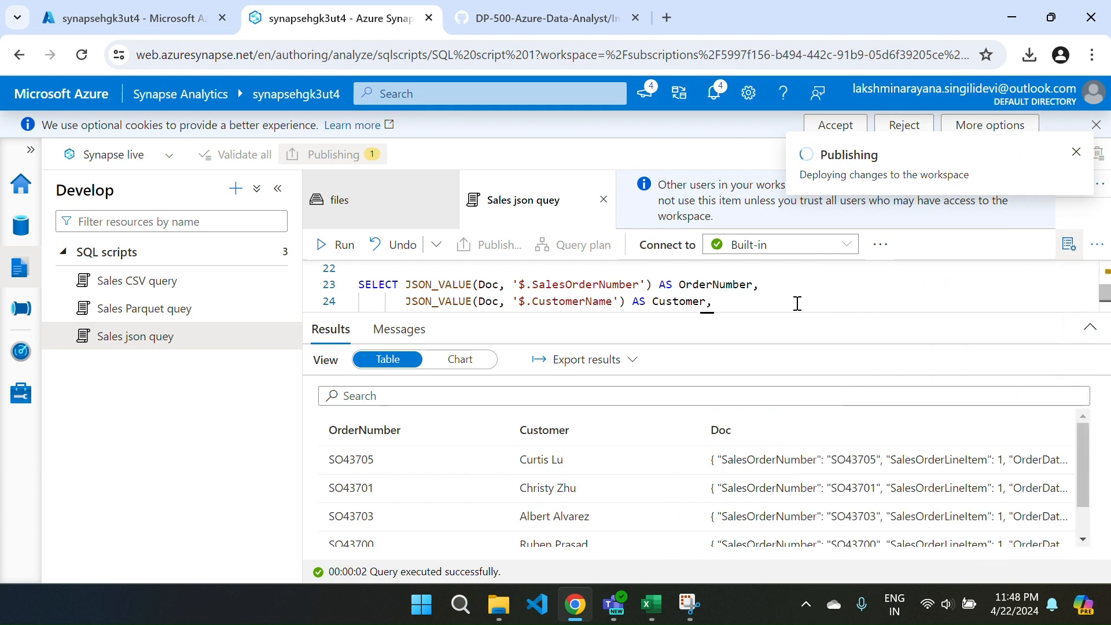
left_click(604, 200)
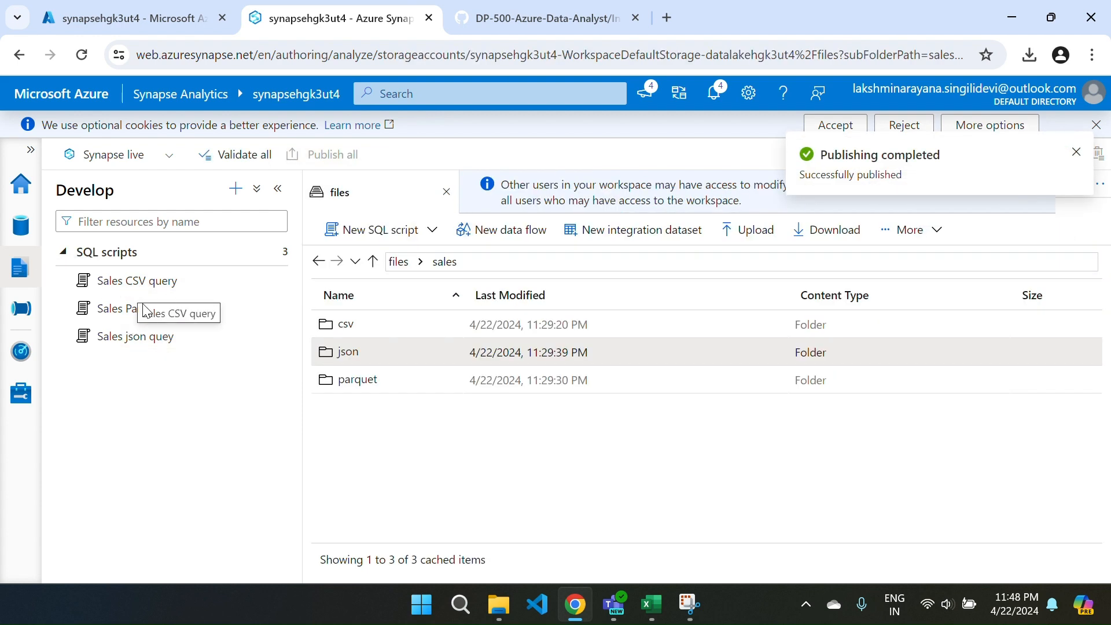
Open the saved Sales json quey, Sales Parquet quey and Sales CSV query scripts and examine their code.
left_click(147, 343)
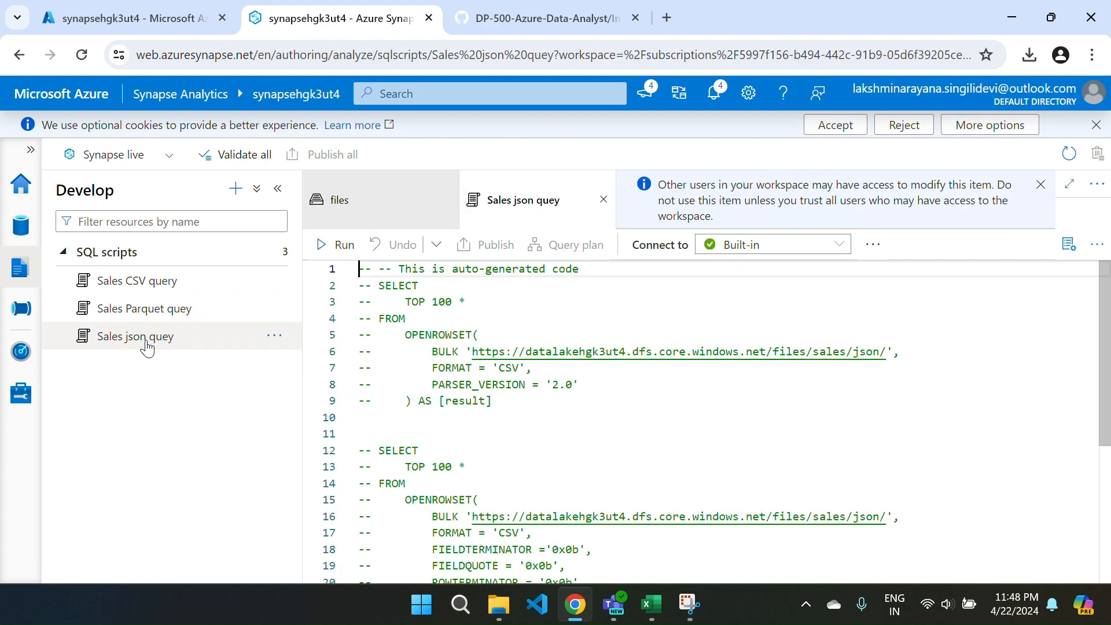
scroll(622, 419, "down", 4)
scroll(623, 420, "up", 3)
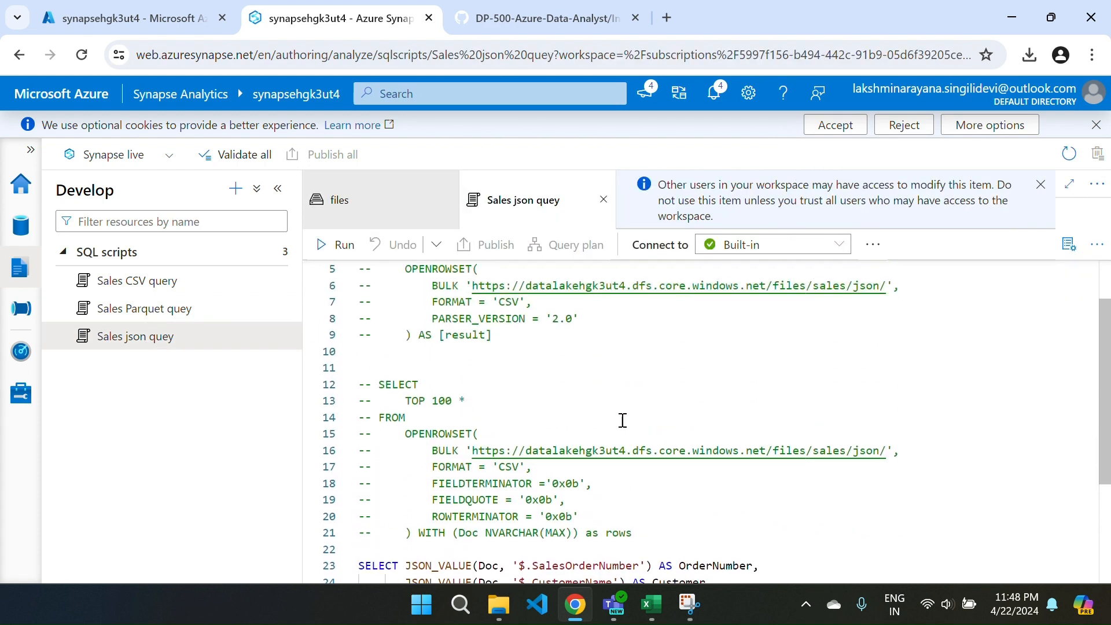
left_click(118, 304)
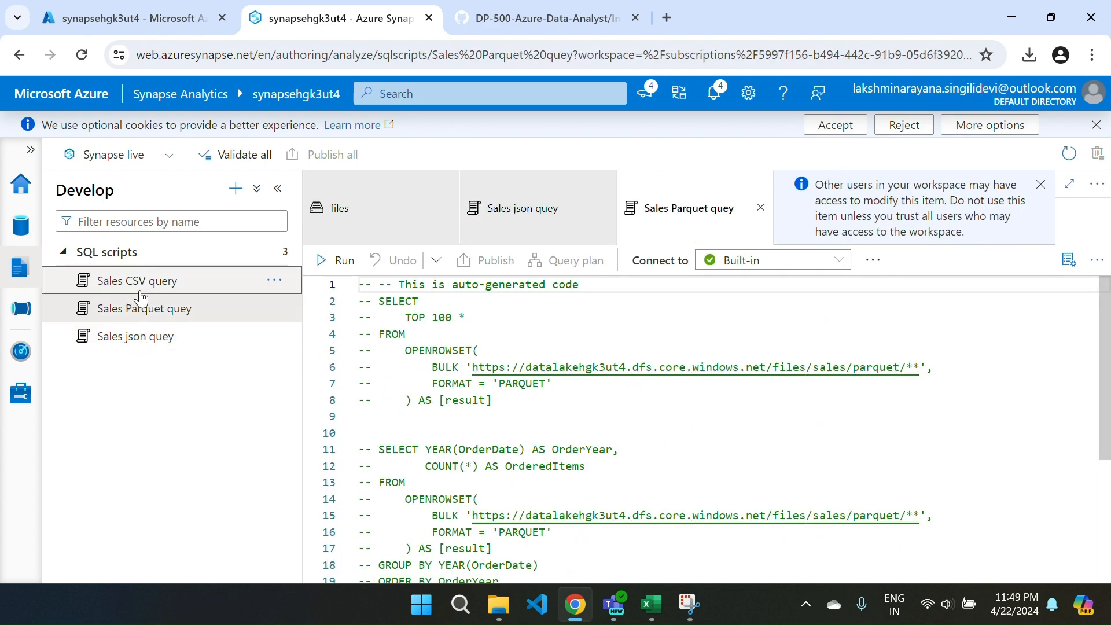
left_click(134, 282)
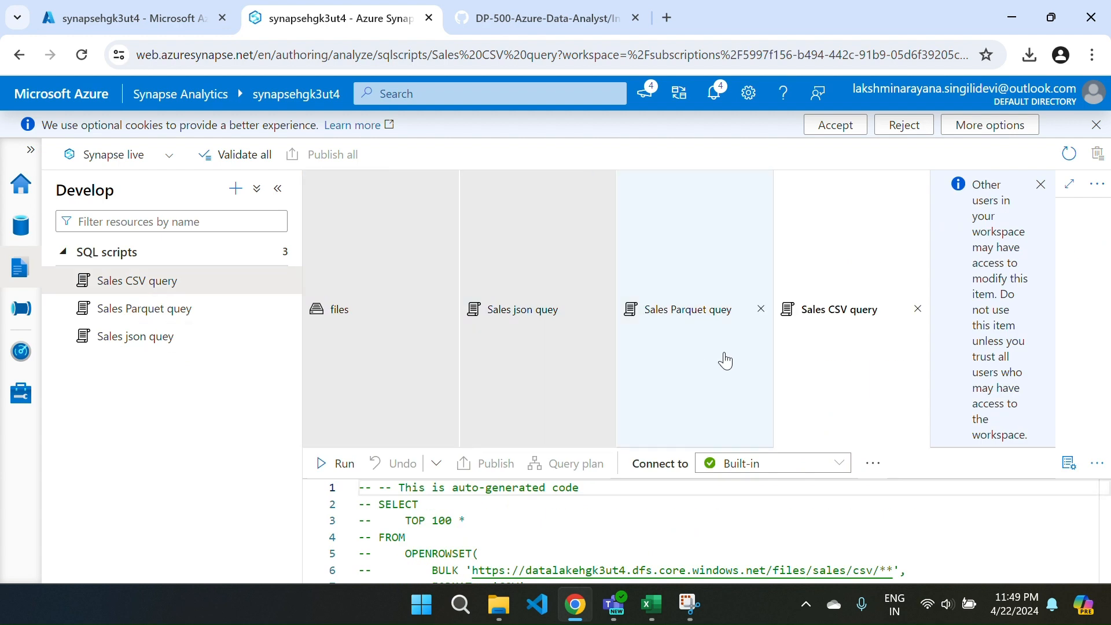
mouse_move(283, 279)
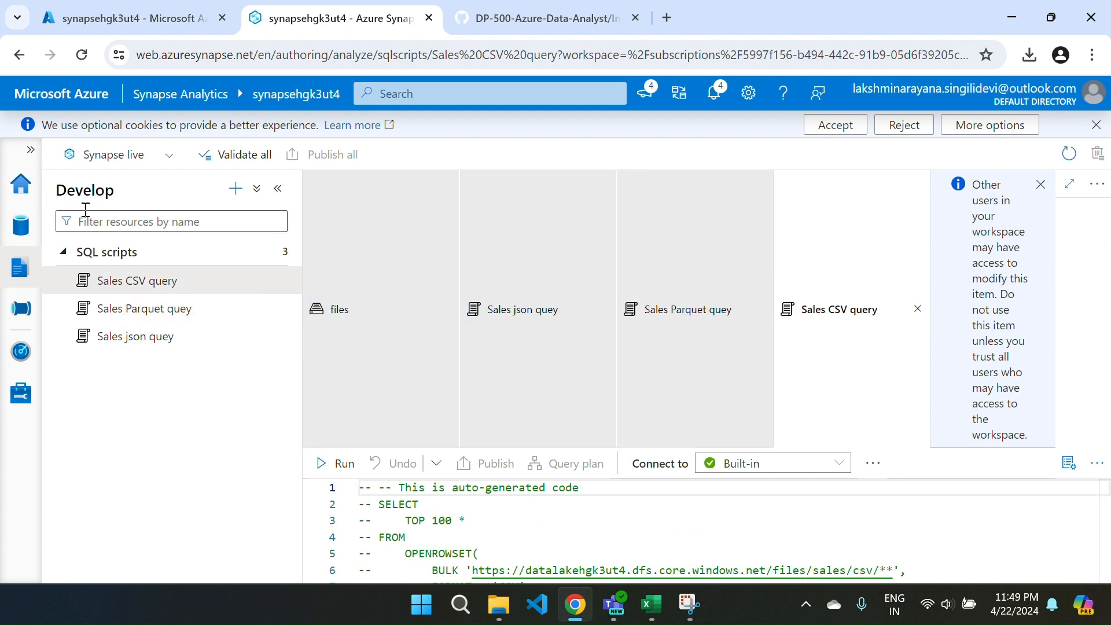
Close the files container and the three open sales scripts, and display the workspace databases on the Data page.
left_click(21, 225)
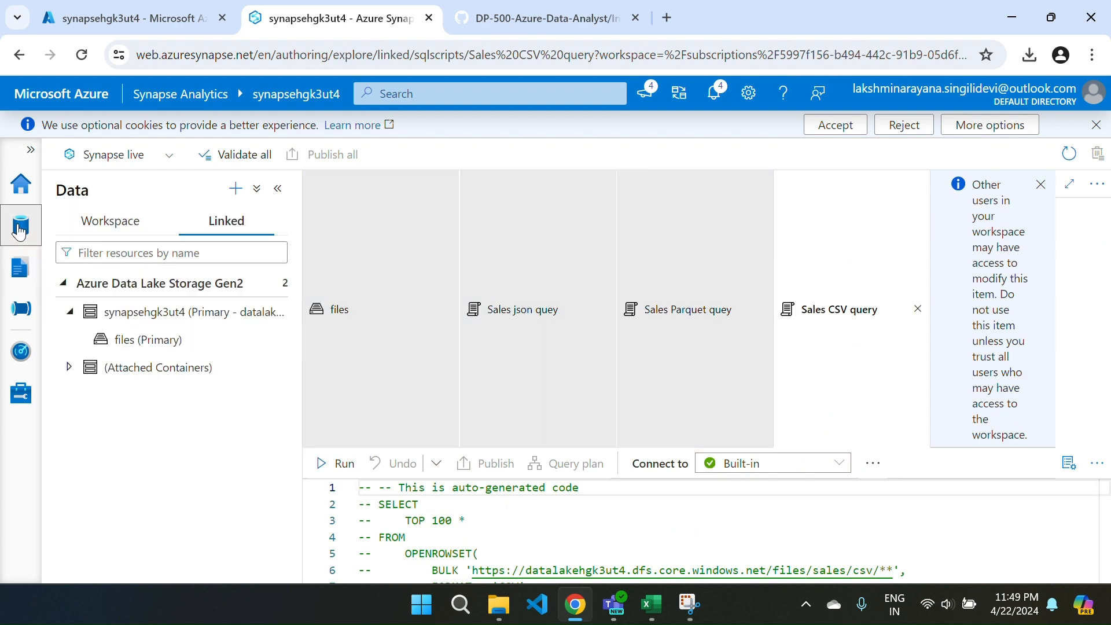
left_click(447, 309)
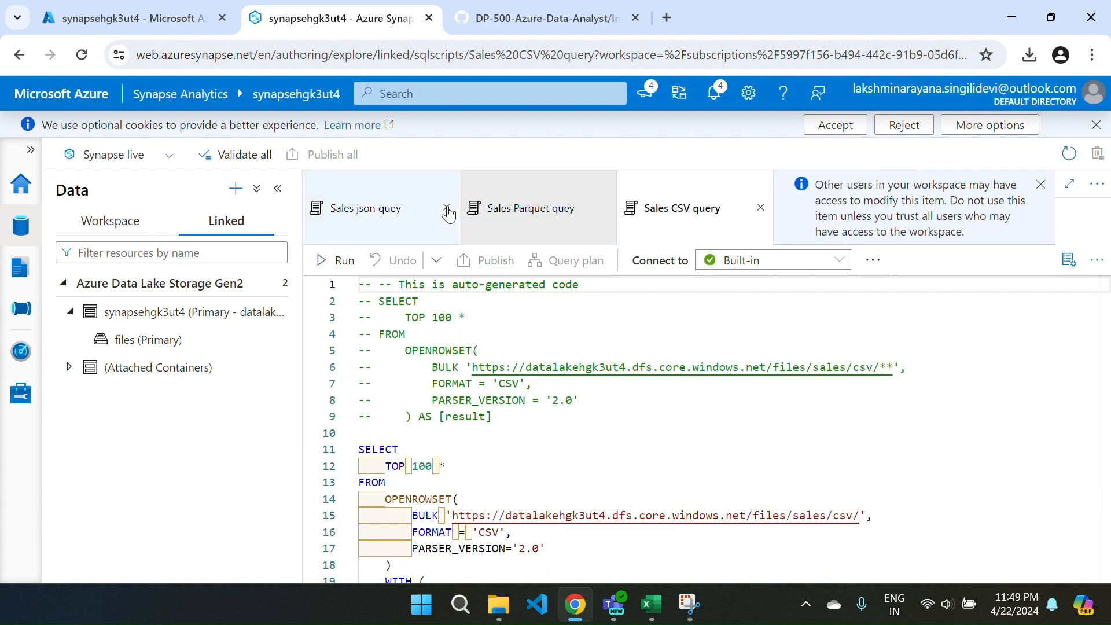
left_click(447, 209)
left_click(448, 201)
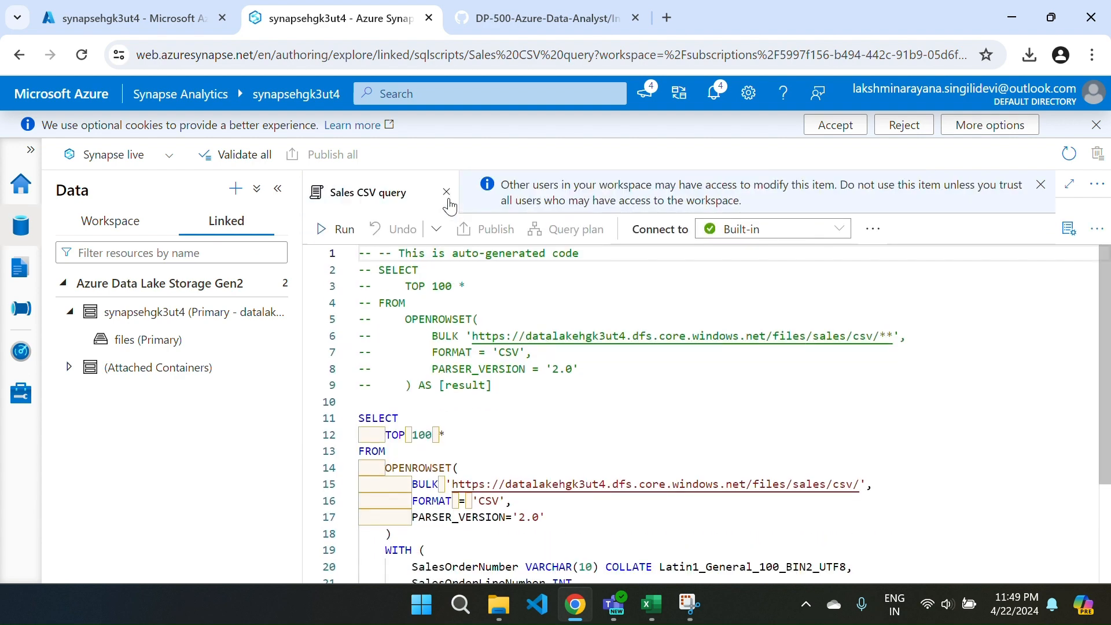
left_click(447, 193)
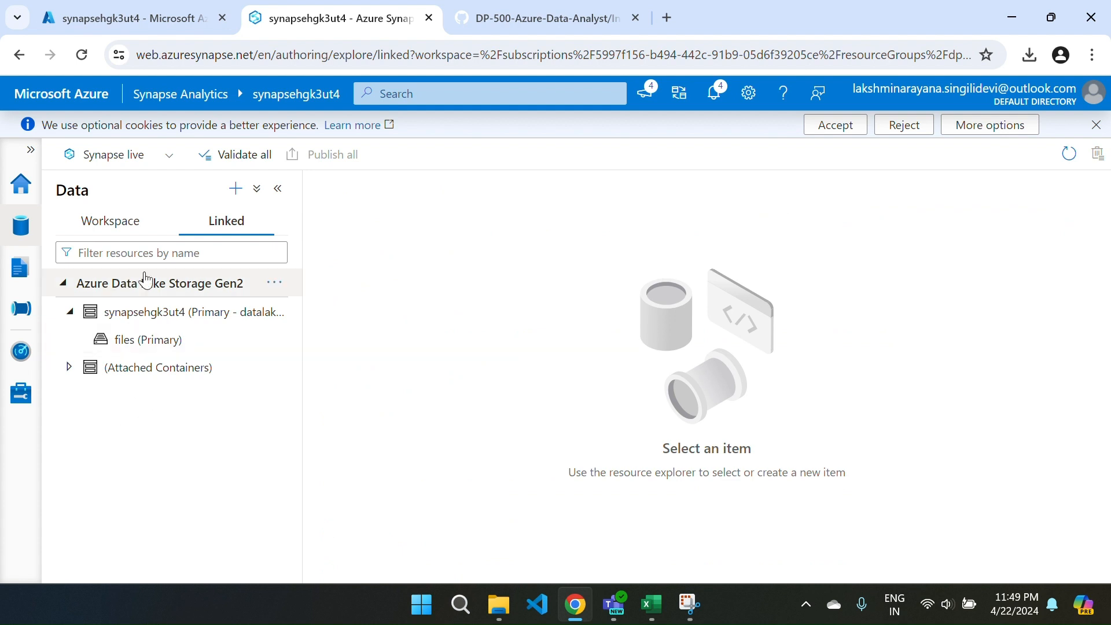
left_click(116, 227)
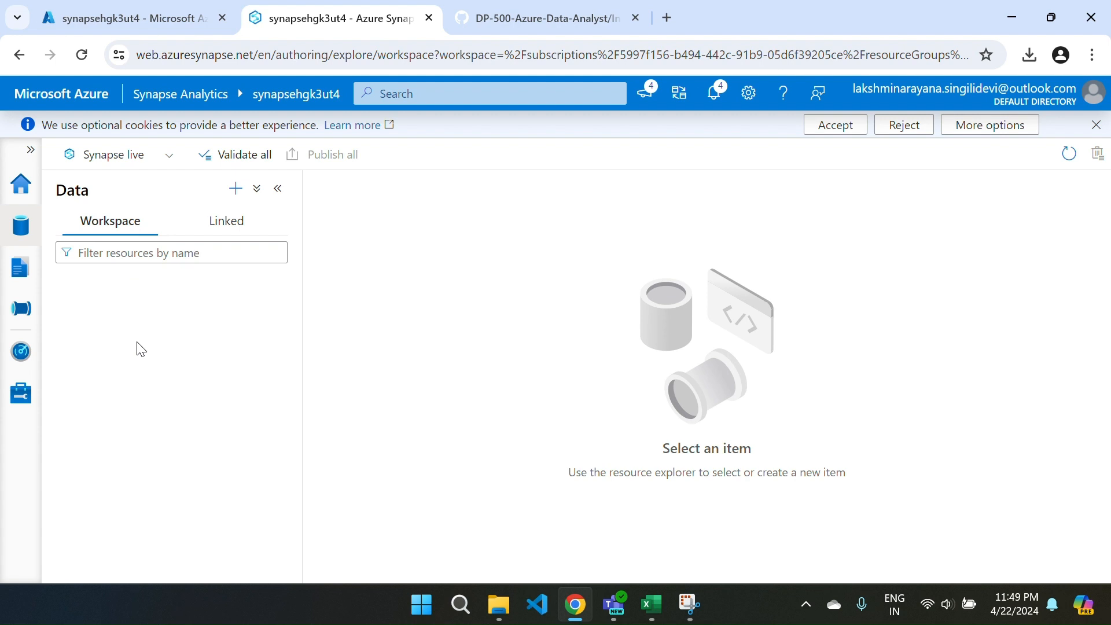
Create a new SQL script on the Develop page.
left_click(17, 267)
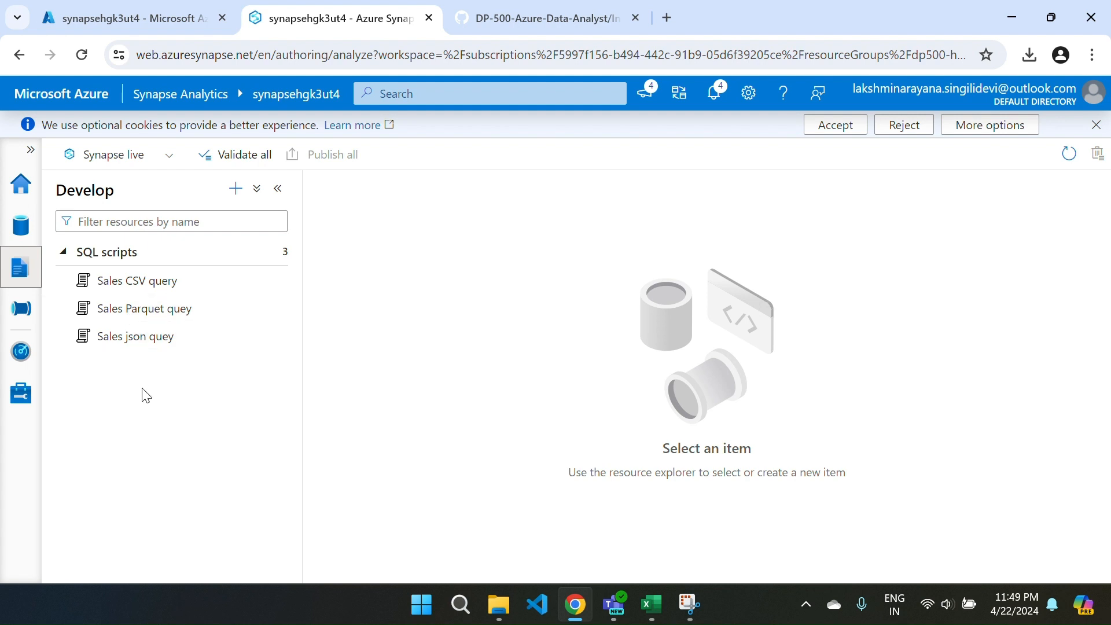
left_click(235, 189)
left_click(271, 223)
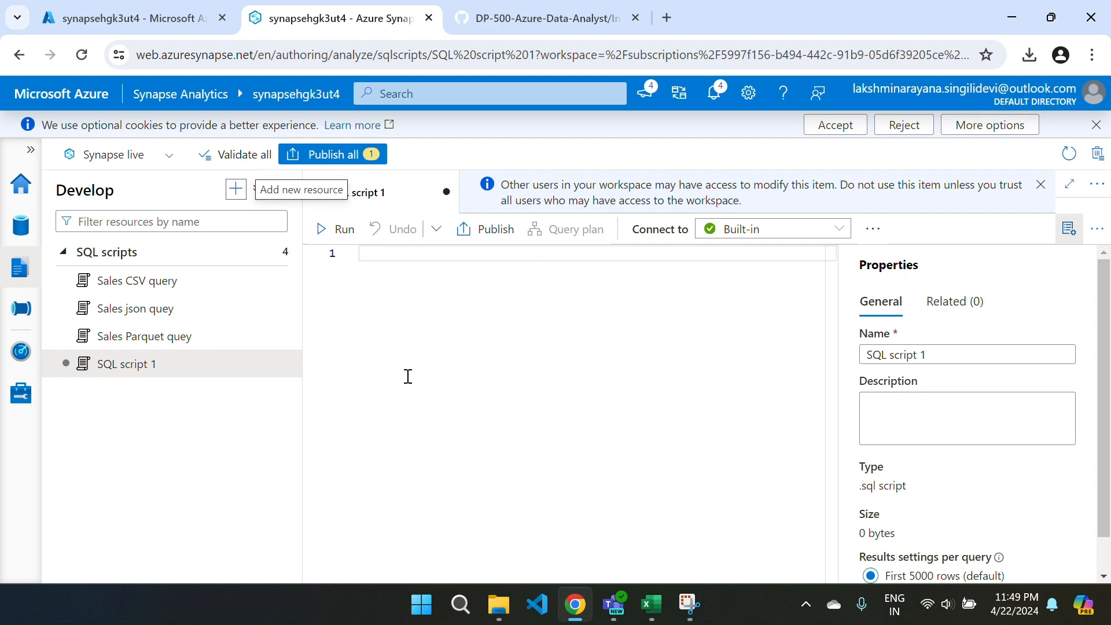
Copy the CREATE DATABASE Sales and external data source code from step 2 of the GitHub lab instructions into SQL script 1.
key("ctrl+Tab")
scroll(551, 419, "down", 10)
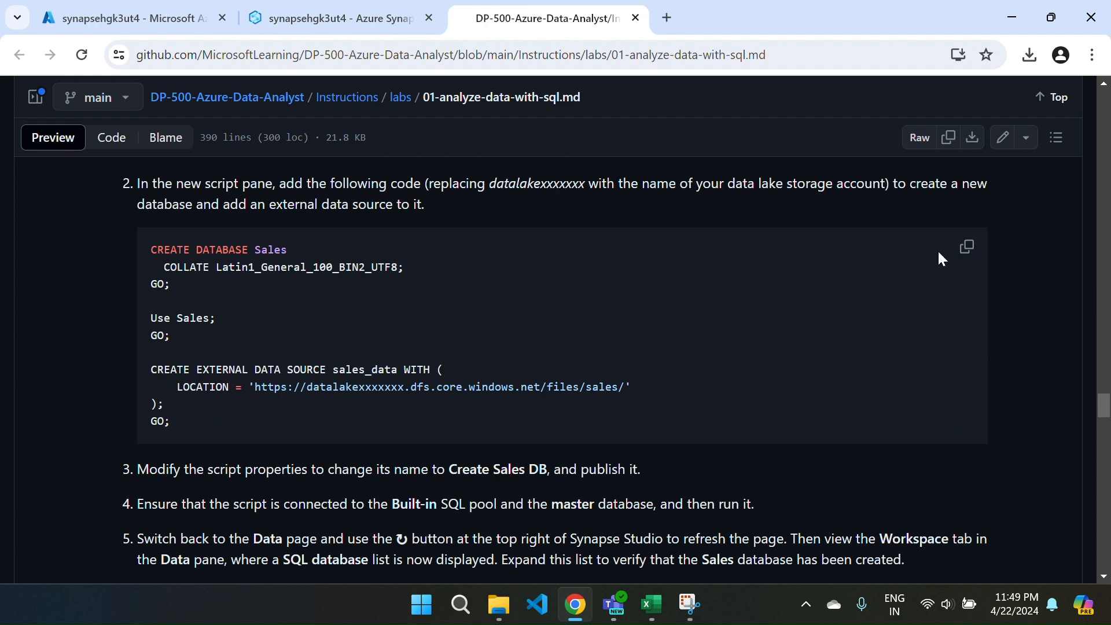
left_click(967, 247)
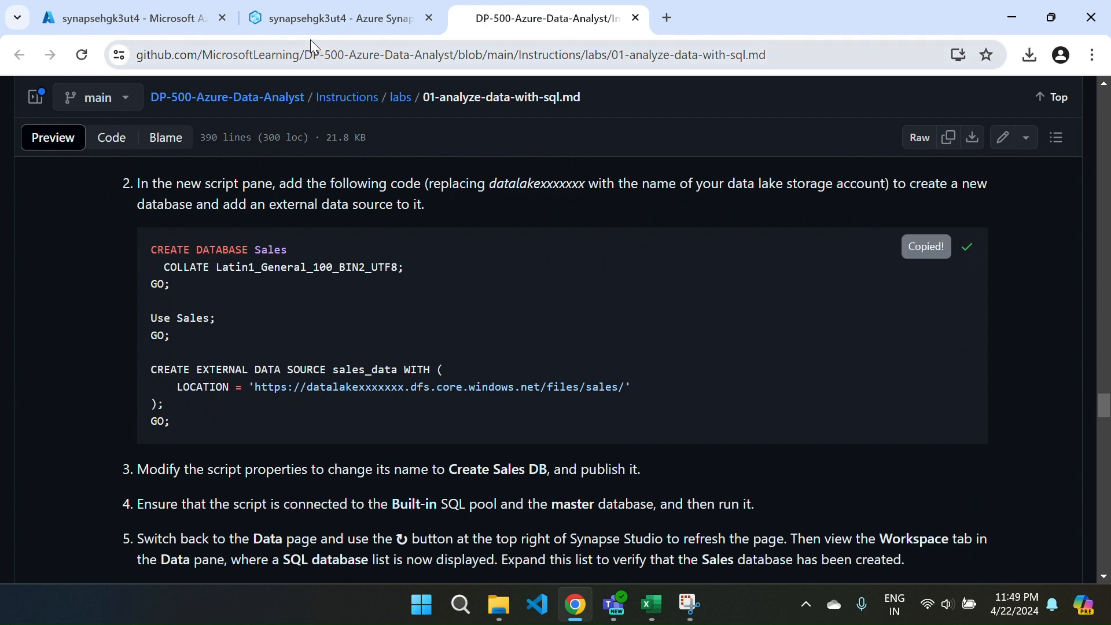
left_click(312, 18)
left_click(449, 321)
key("ctrl+v")
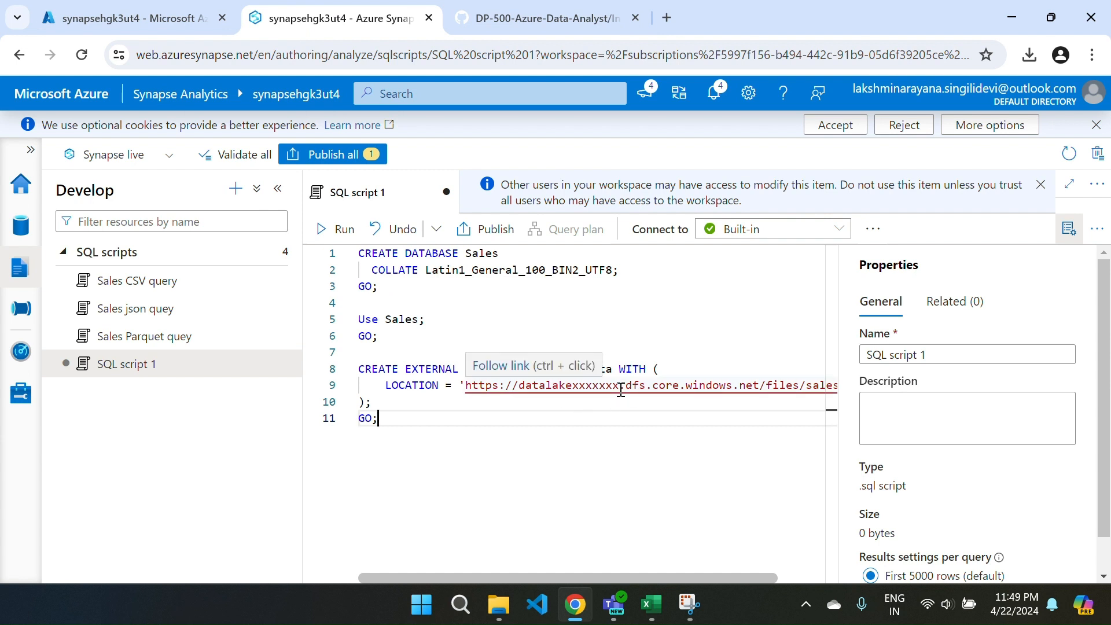
Set the sales_data LOCATION account to datalakehgk3ut4, run the script on the Built-in pool, and check its results.
left_click_drag(621, 389, 574, 392)
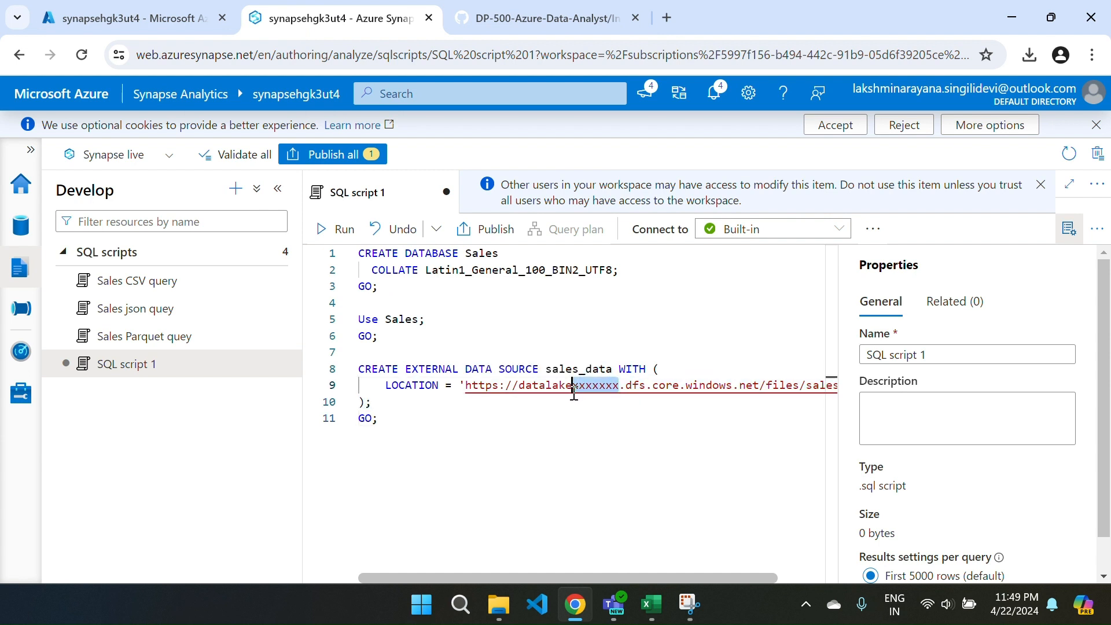
key("BackSpace")
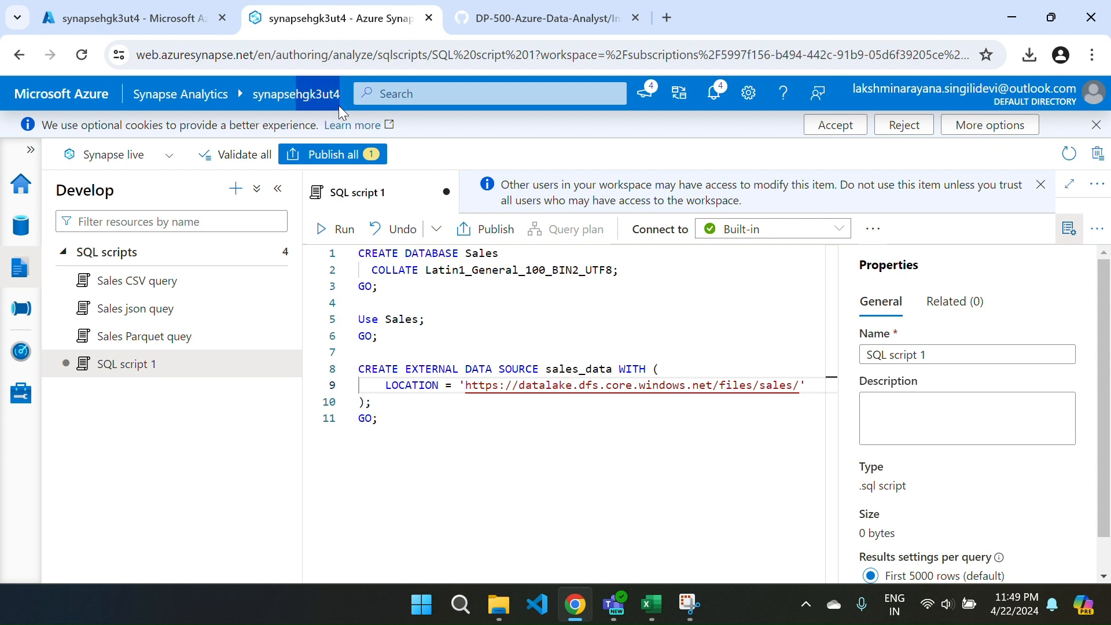
left_click(570, 387)
type("hgk3ut4")
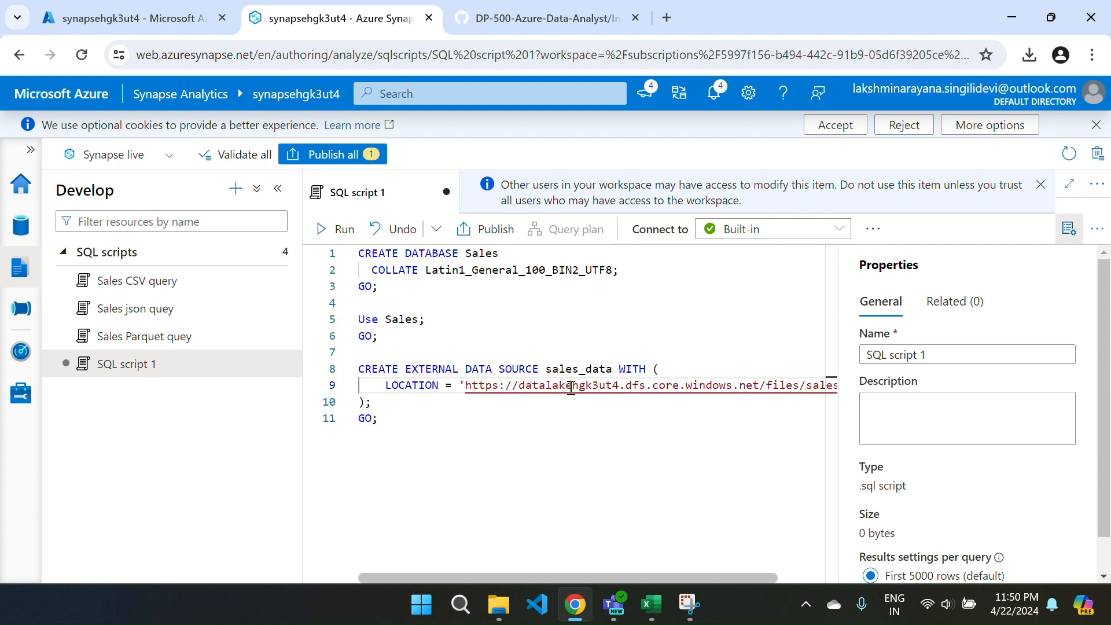
left_click(322, 228)
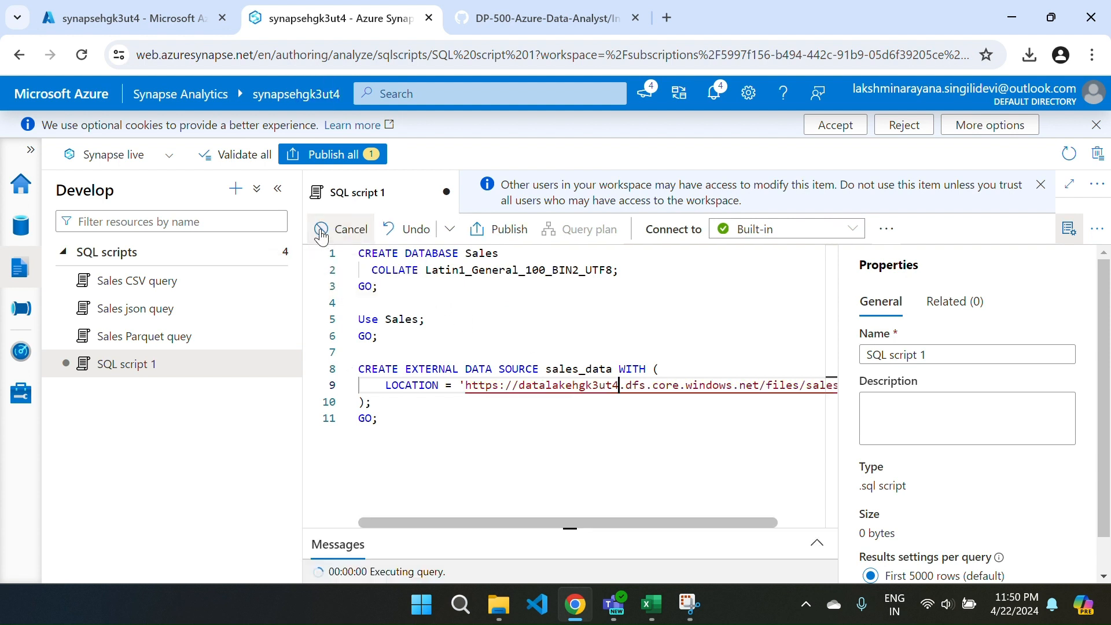
left_click_drag(512, 528, 508, 413)
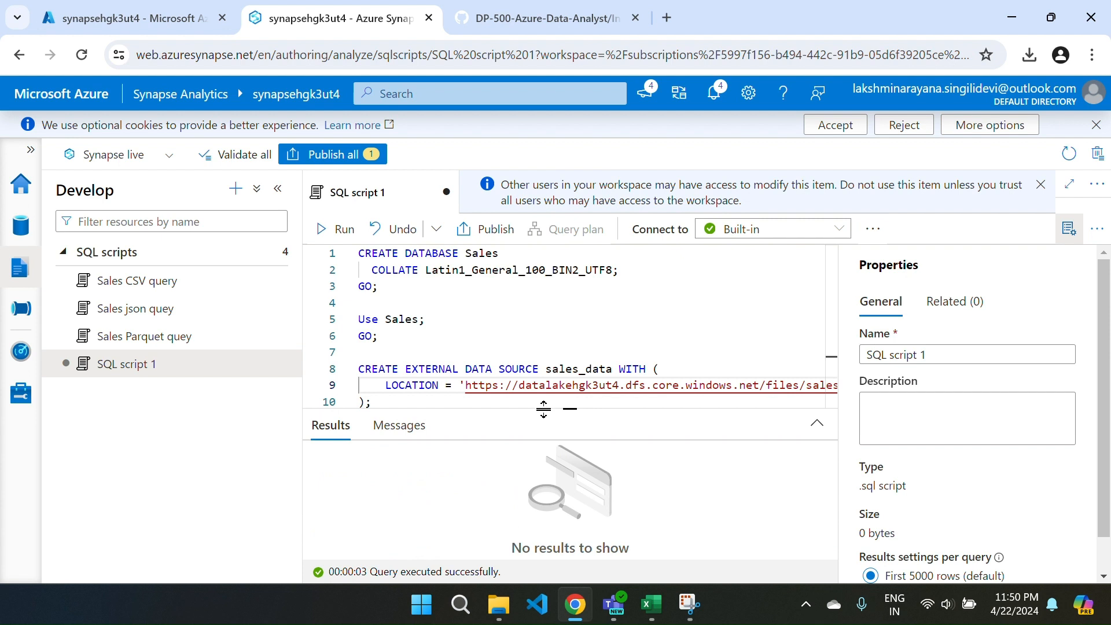
left_click_drag(544, 408, 573, 554)
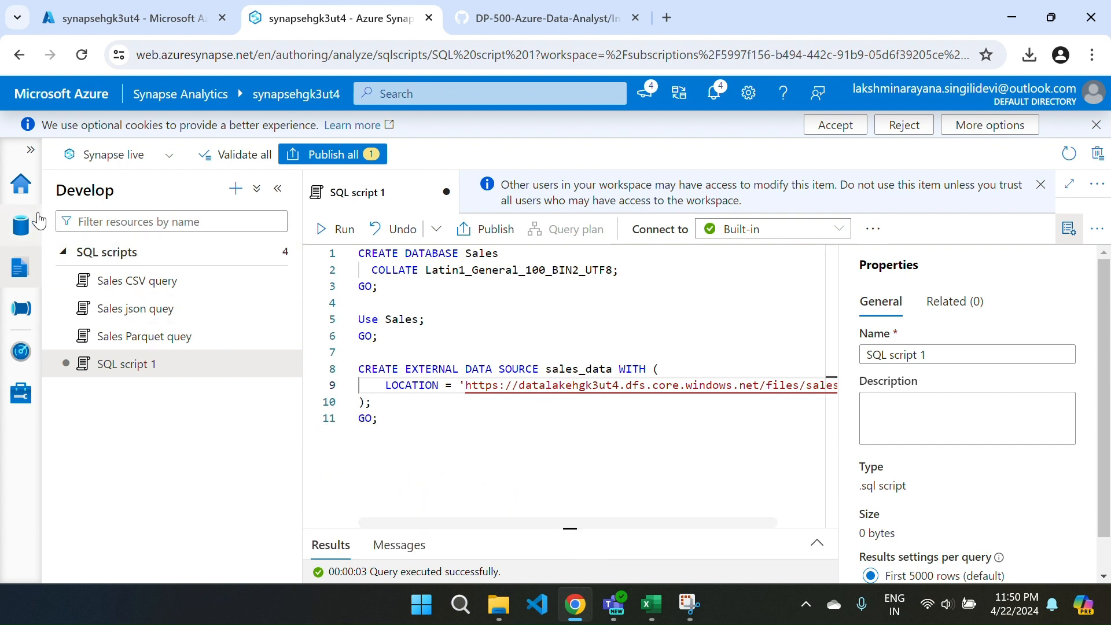
Return to the workspace view of the Data page and publish the pending SQL script 1.
left_click(16, 223)
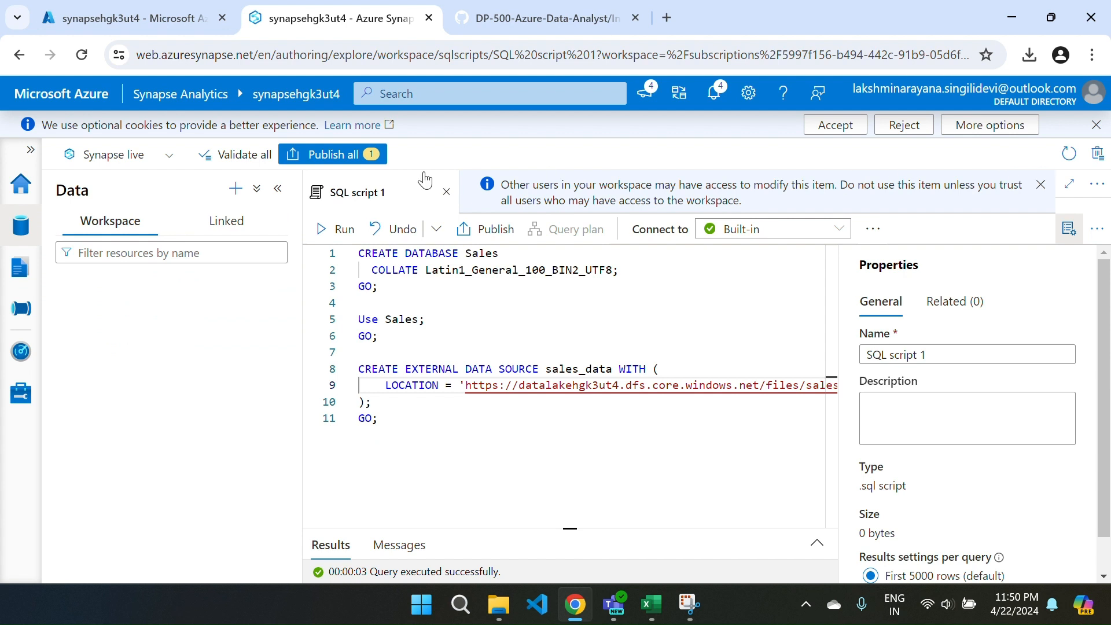
left_click_drag(929, 354, 840, 372)
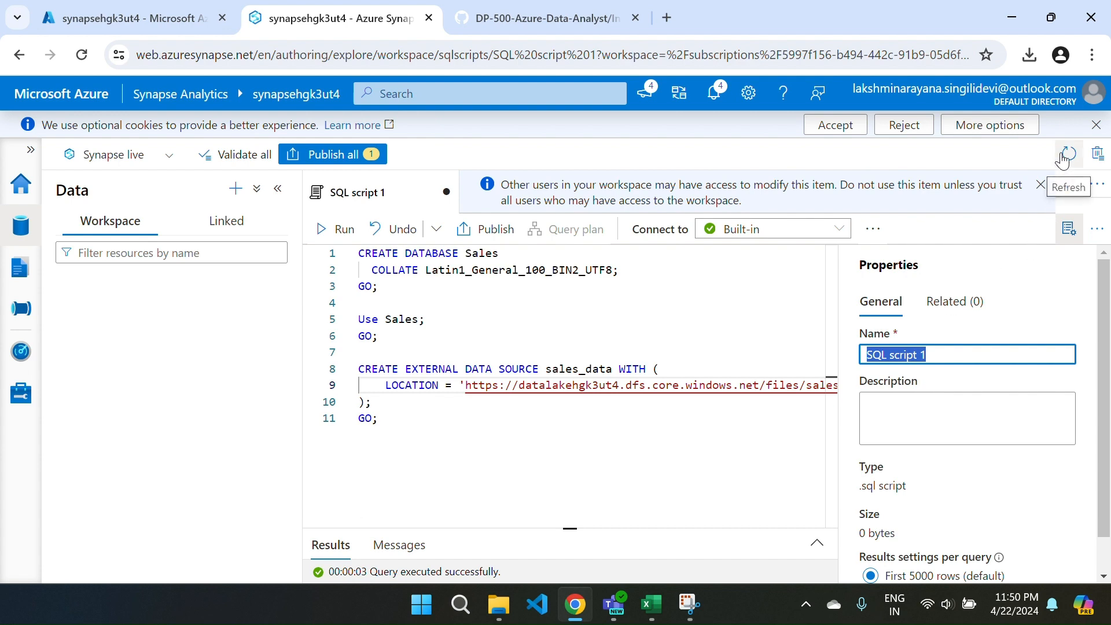
left_click(318, 156)
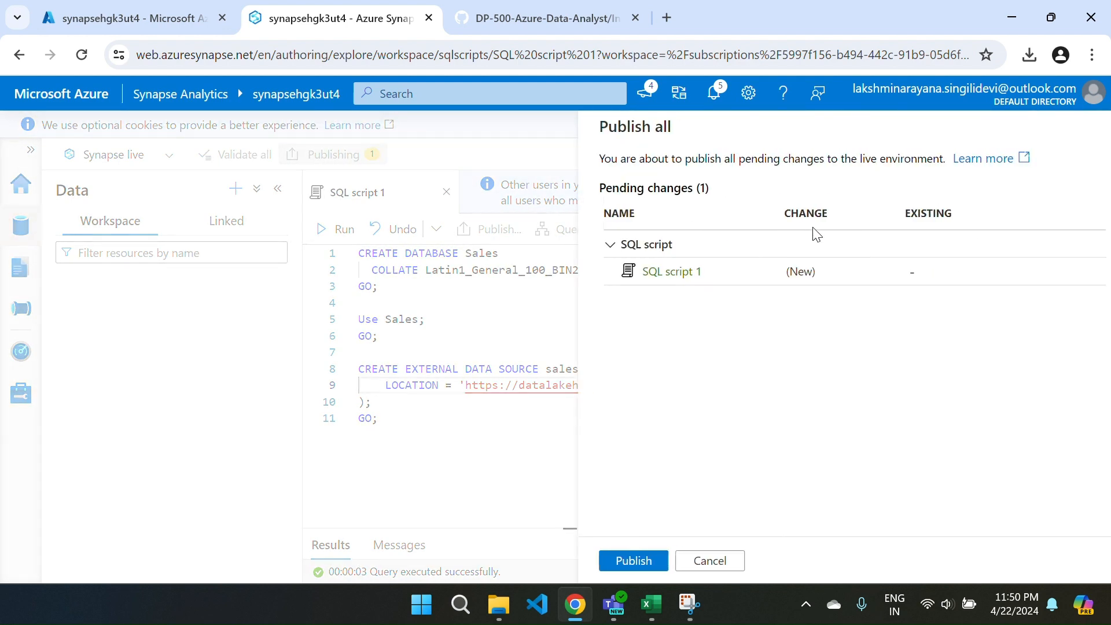
left_click(617, 562)
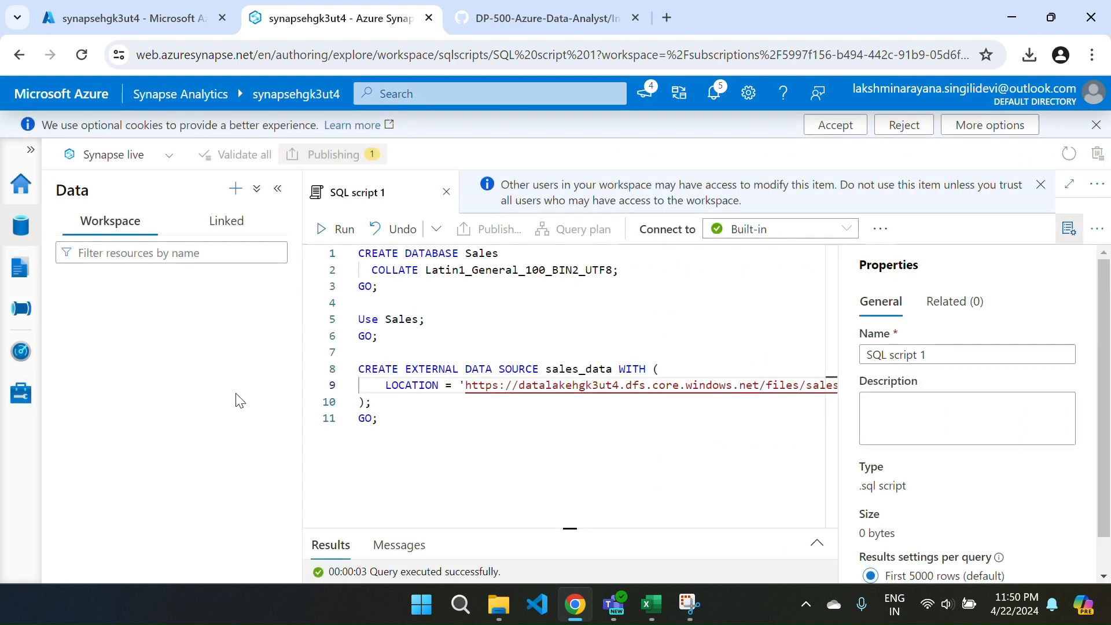
Refresh the Data page and inspect the Sales SQL database's External tables and External resources folders.
left_click(19, 267)
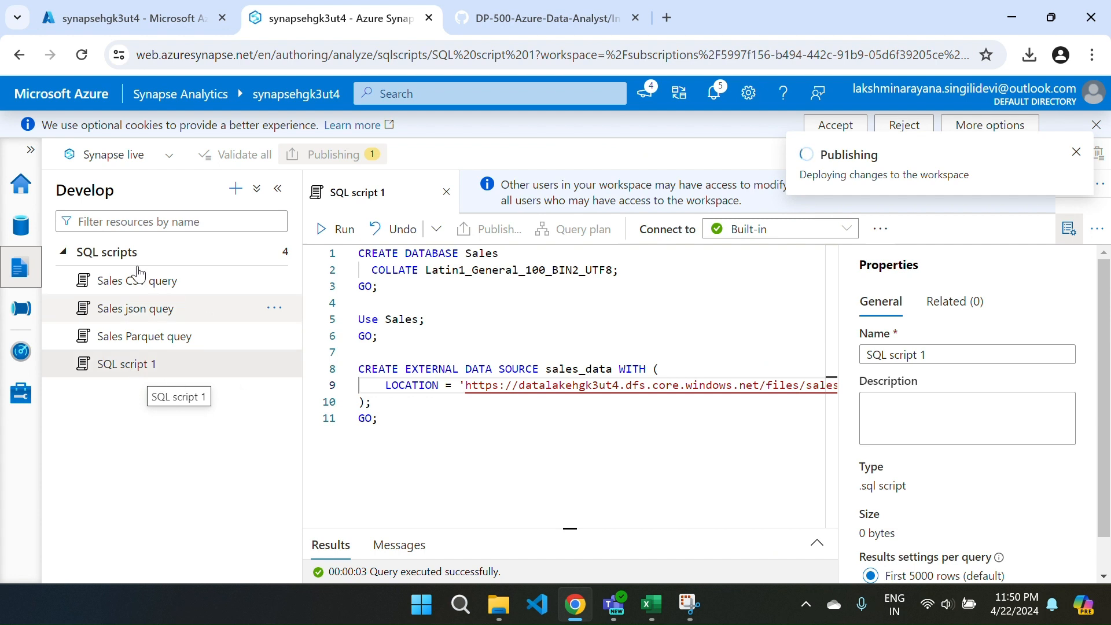
left_click(21, 224)
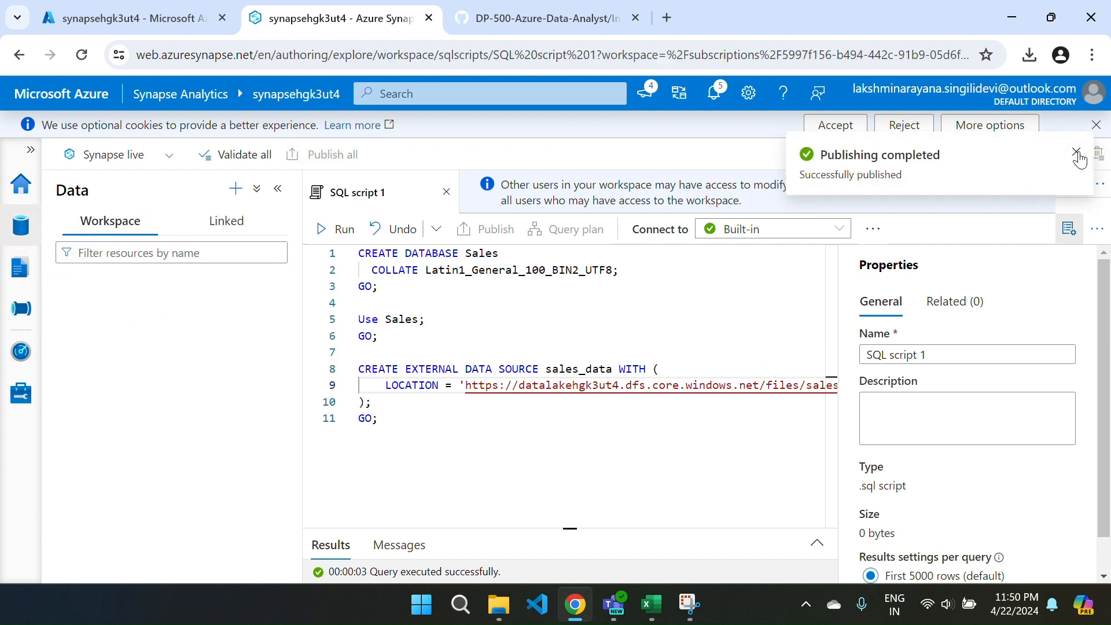
left_click(1096, 154)
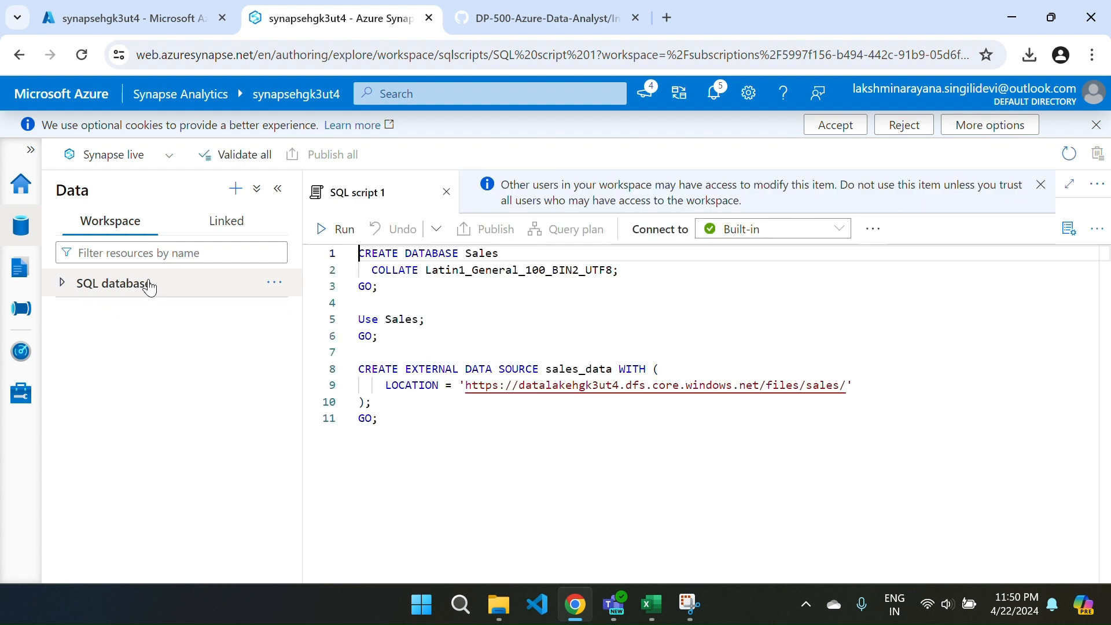
left_click(61, 285)
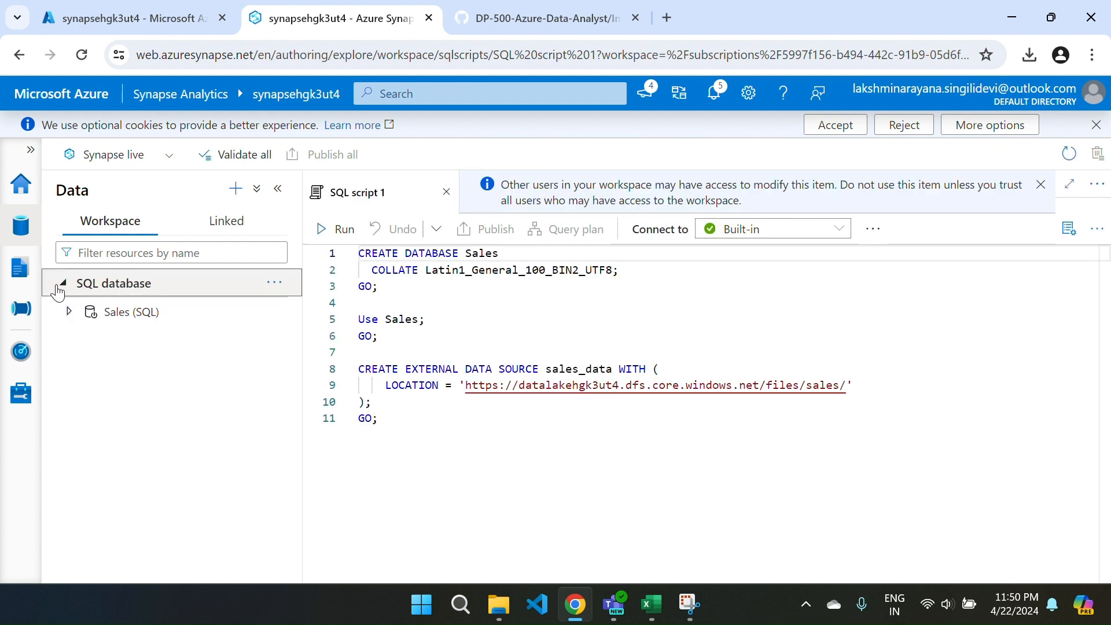
left_click(70, 313)
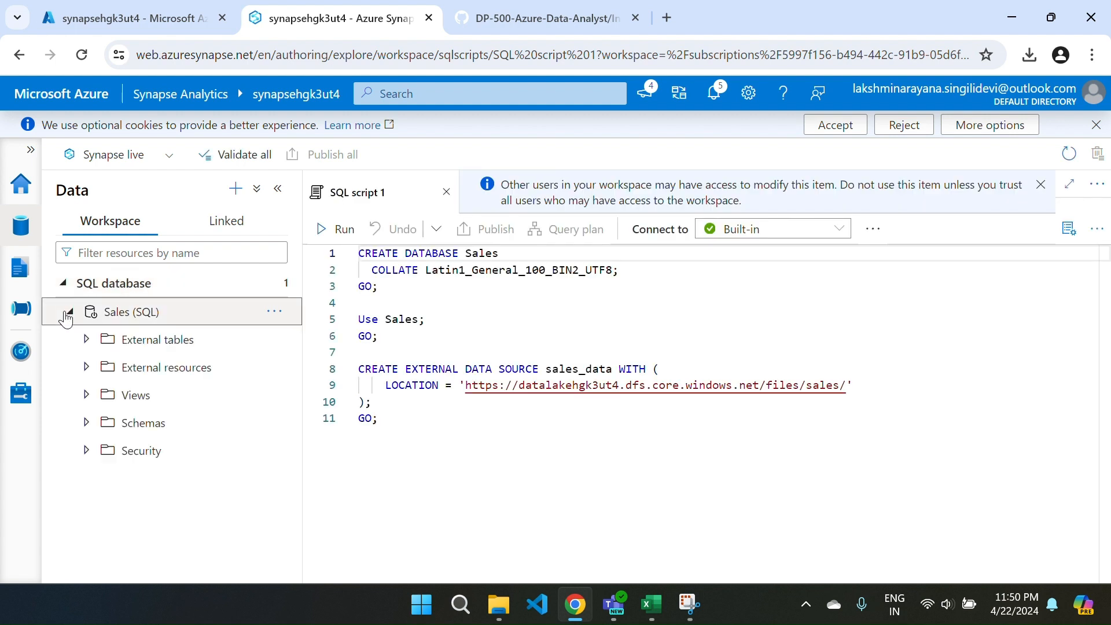
left_click(84, 341)
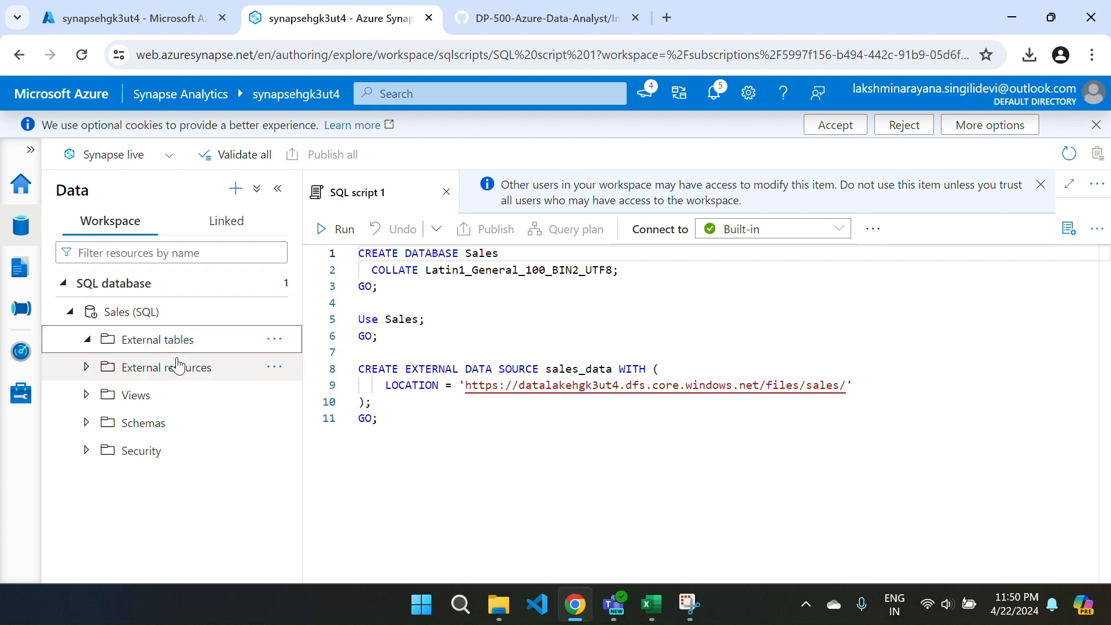
left_click(86, 368)
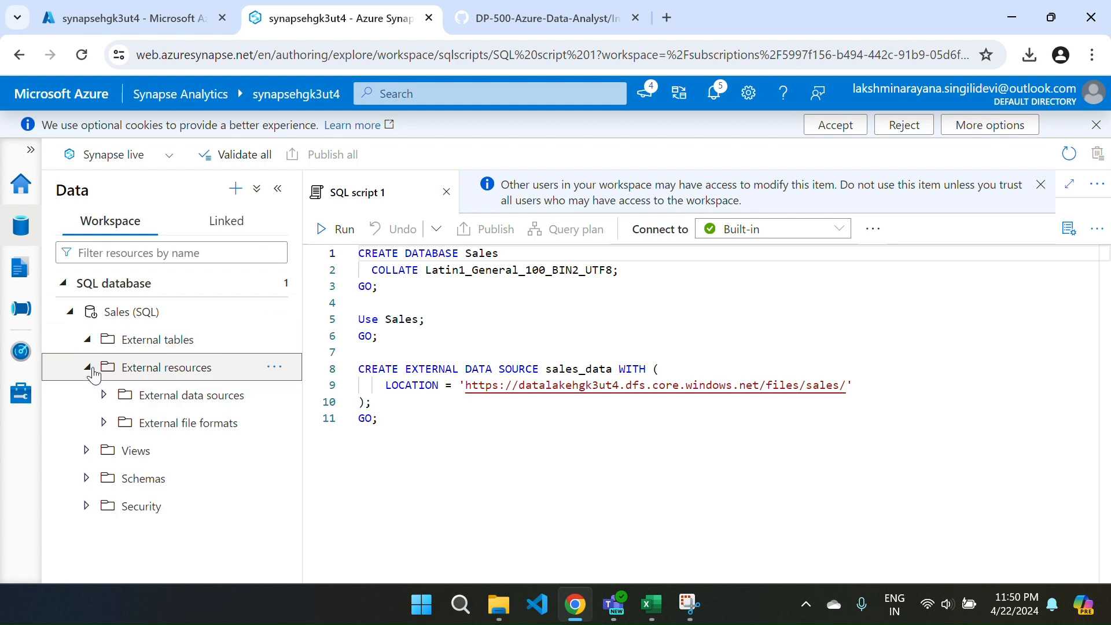
left_click(64, 283)
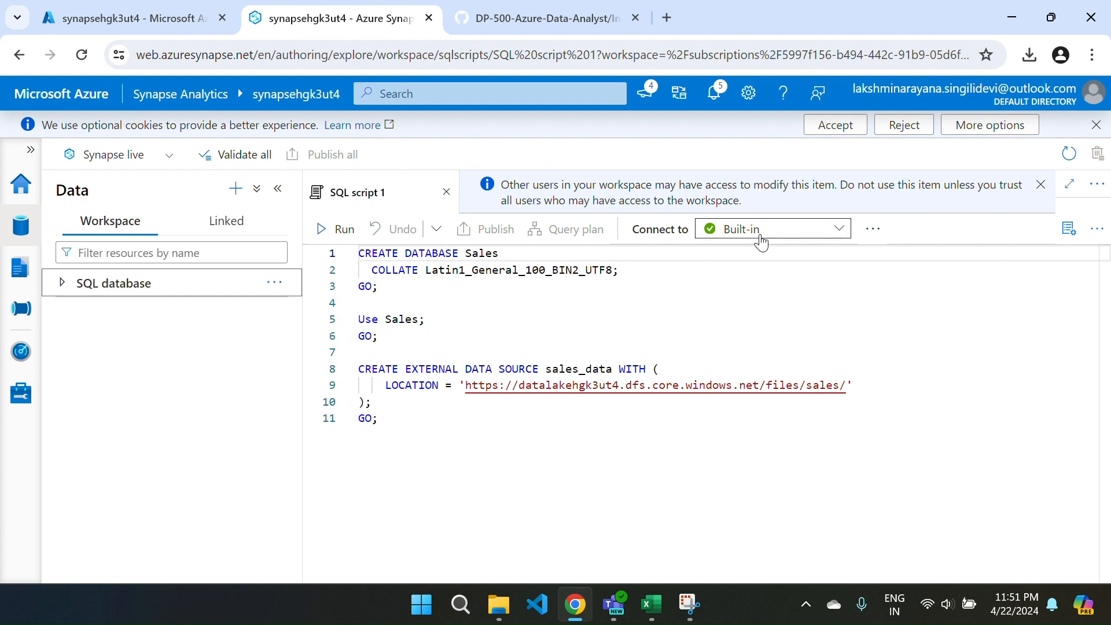
Check which databases SQL script 1 can use on the Built-in pool, keeping Sales selected.
left_click(872, 229)
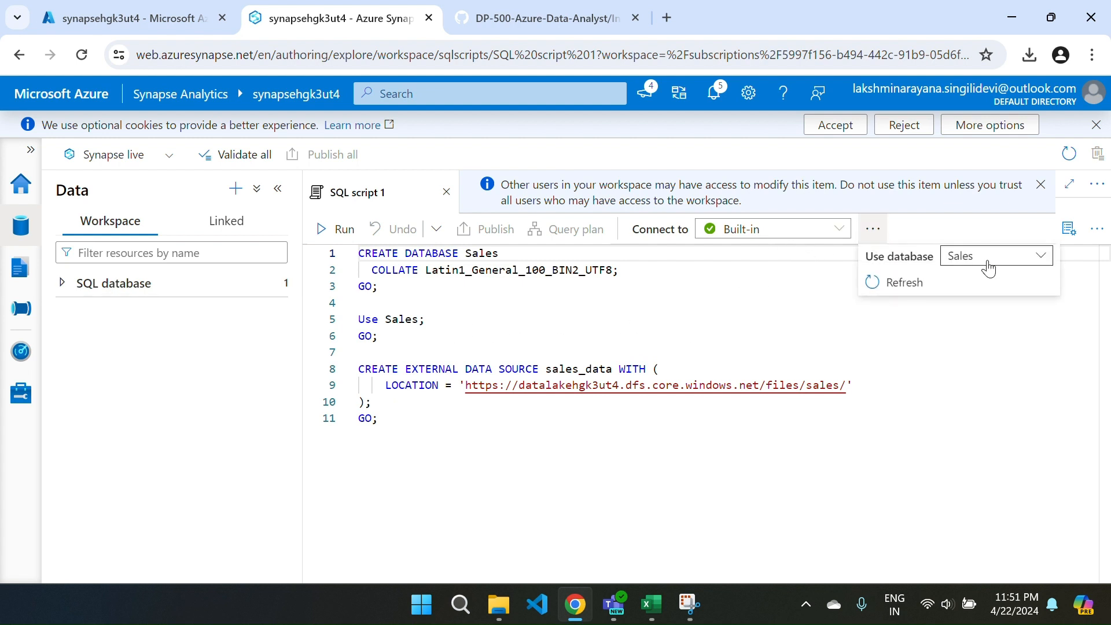
left_click(989, 268)
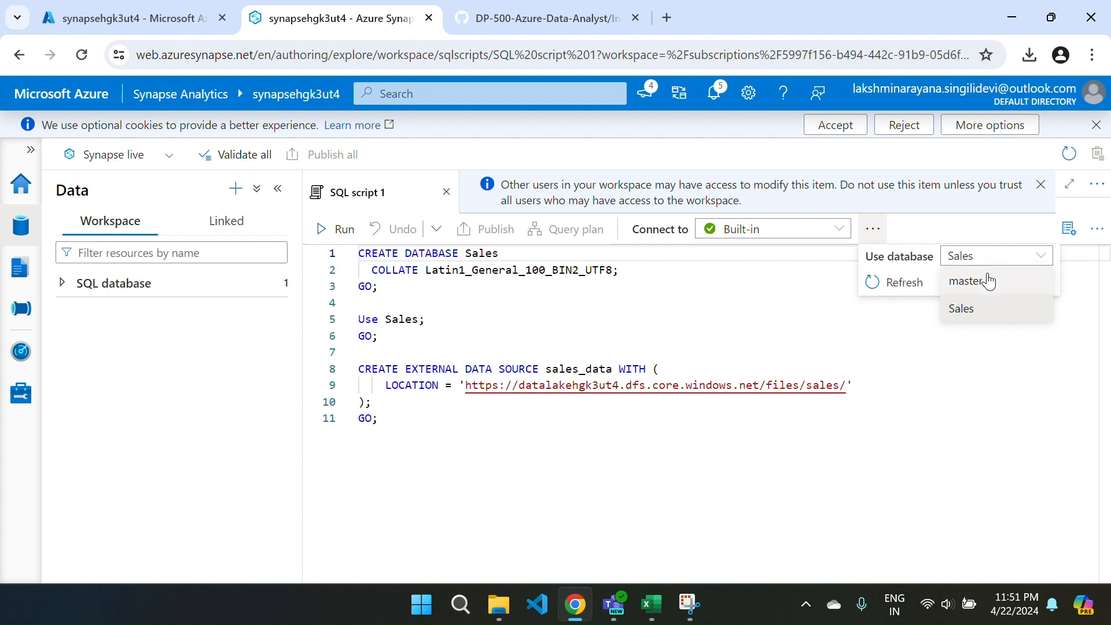
left_click(923, 285)
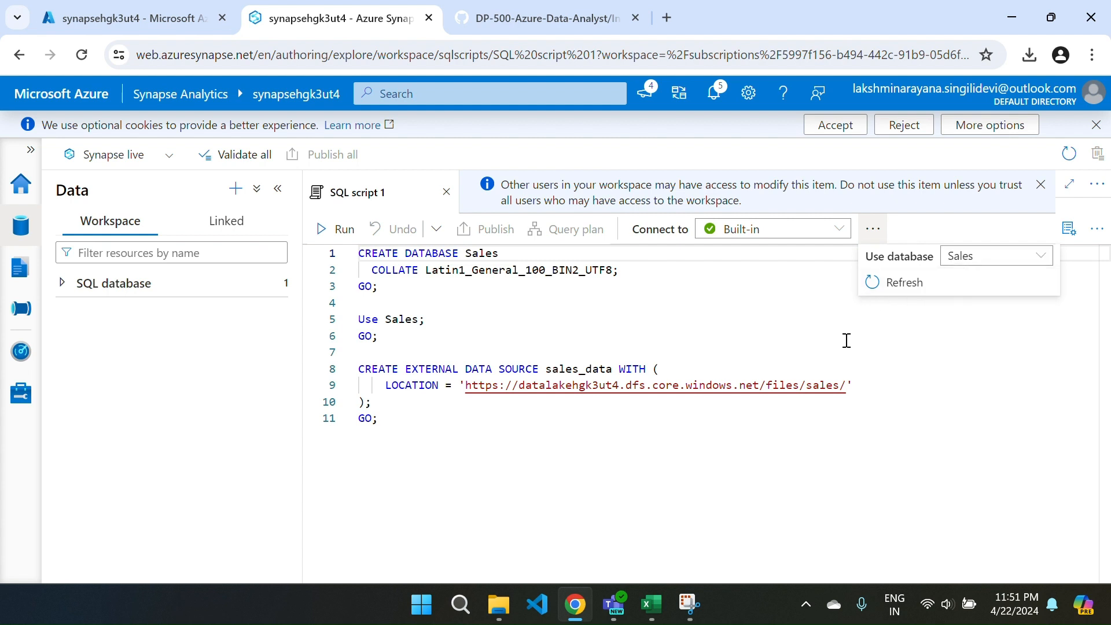
left_click(984, 257)
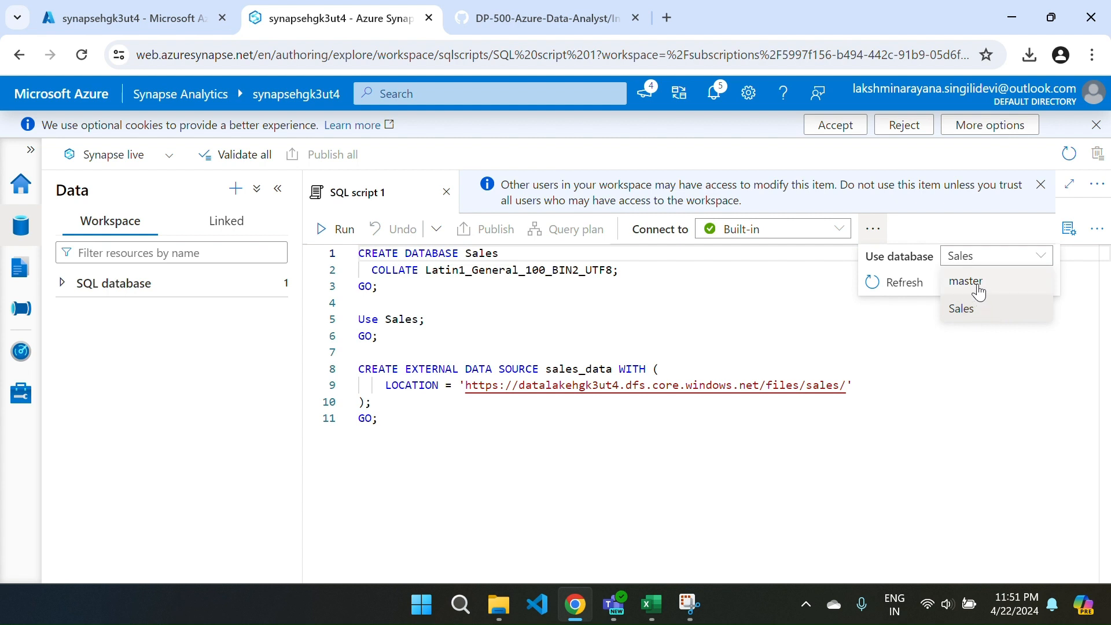
left_click(927, 350)
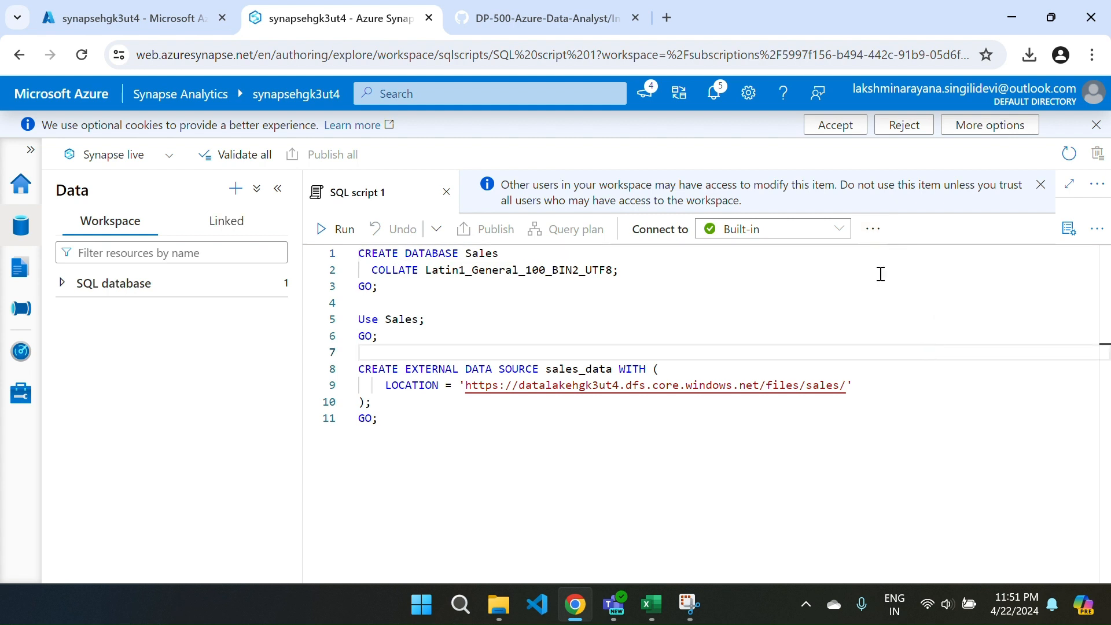
left_click(872, 231)
left_click(737, 322)
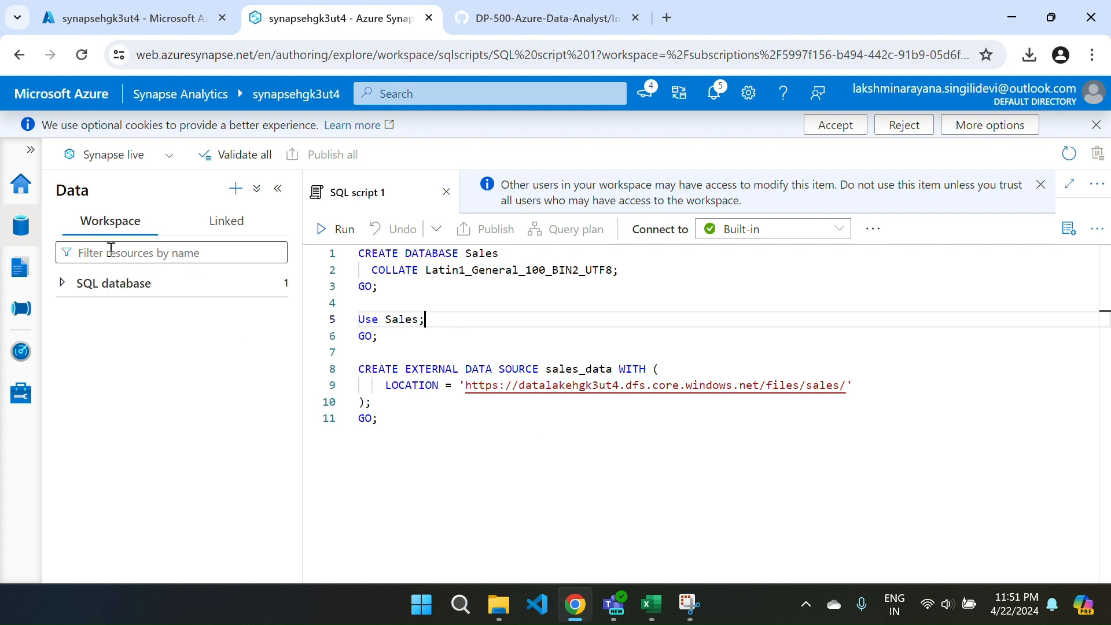
Create an empty SQL script from the Sales database in the workspace and close SQL script 1.
right_click(101, 287)
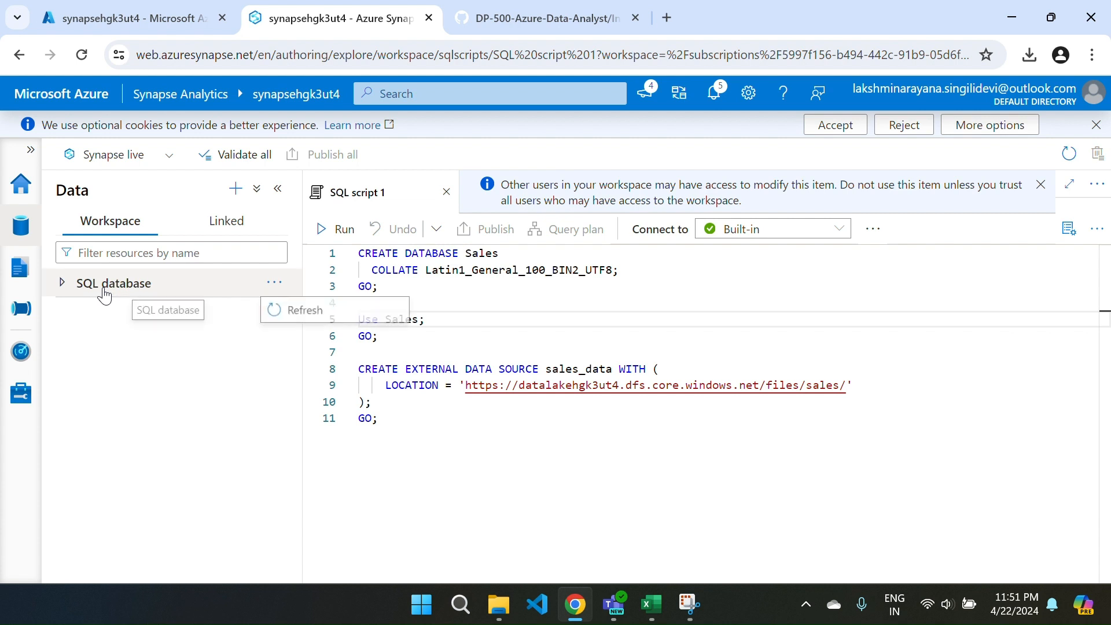
left_click(61, 284)
left_click(61, 286)
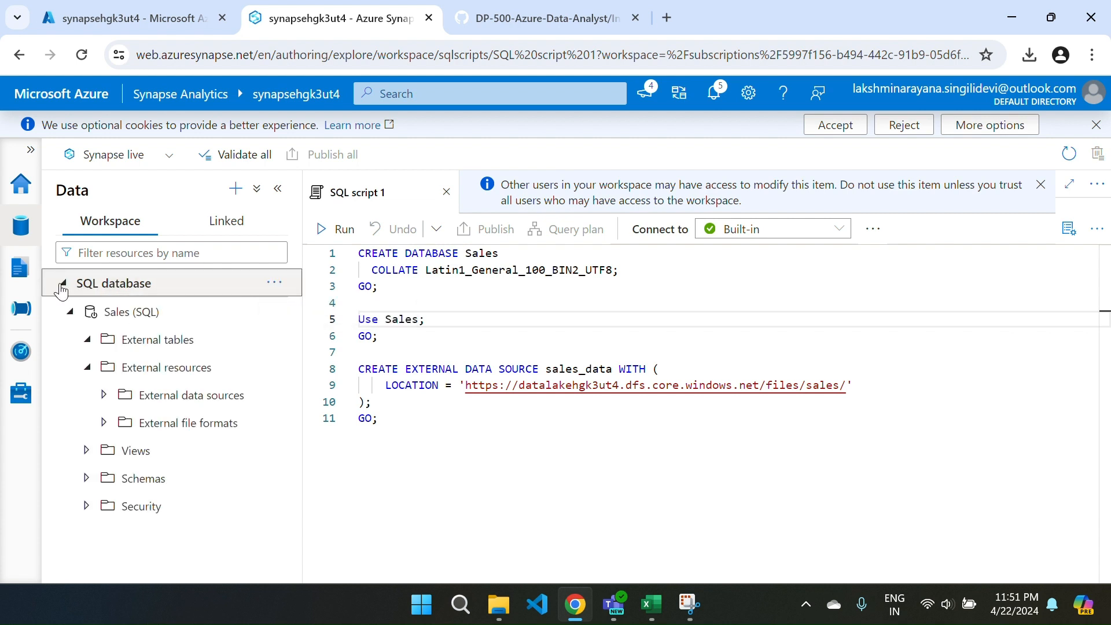
left_click(114, 312)
right_click(234, 319)
mouse_move(342, 347)
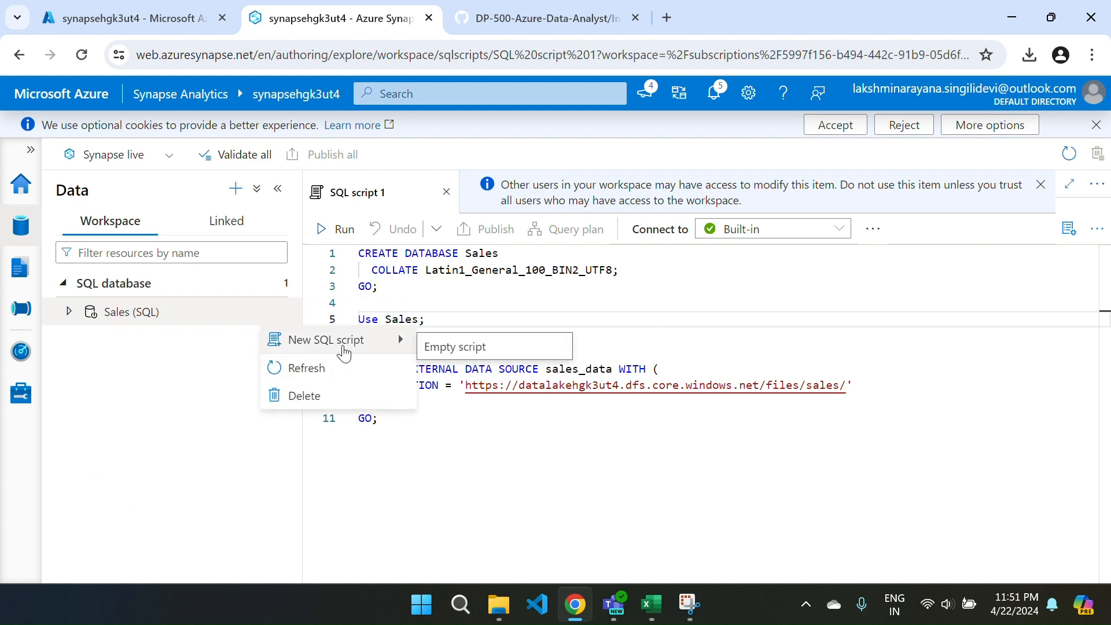
left_click(454, 348)
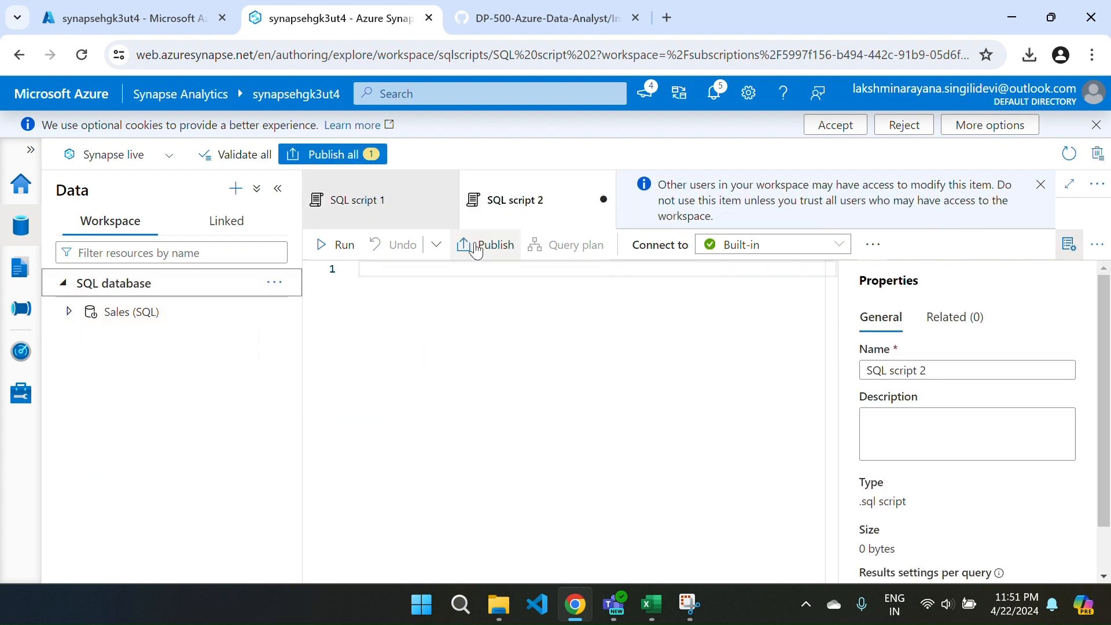
left_click(447, 201)
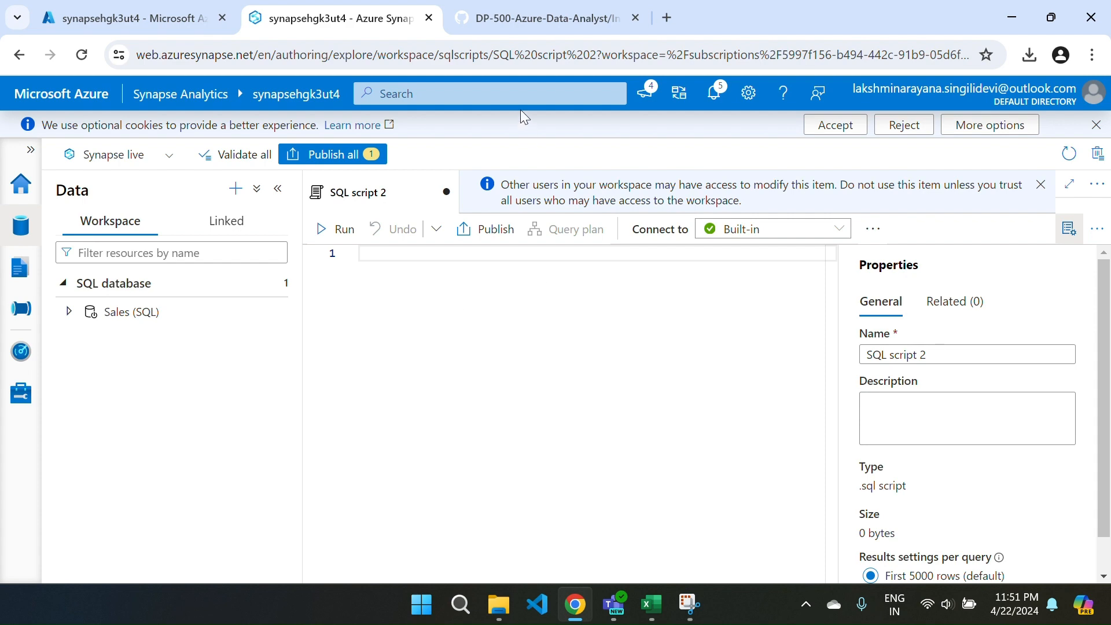
Copy the step 7 OPENROWSET query for csv/*.csv from the GitHub lab instructions into the empty script.
key("ctrl+Tab")
scroll(515, 409, "down", 2)
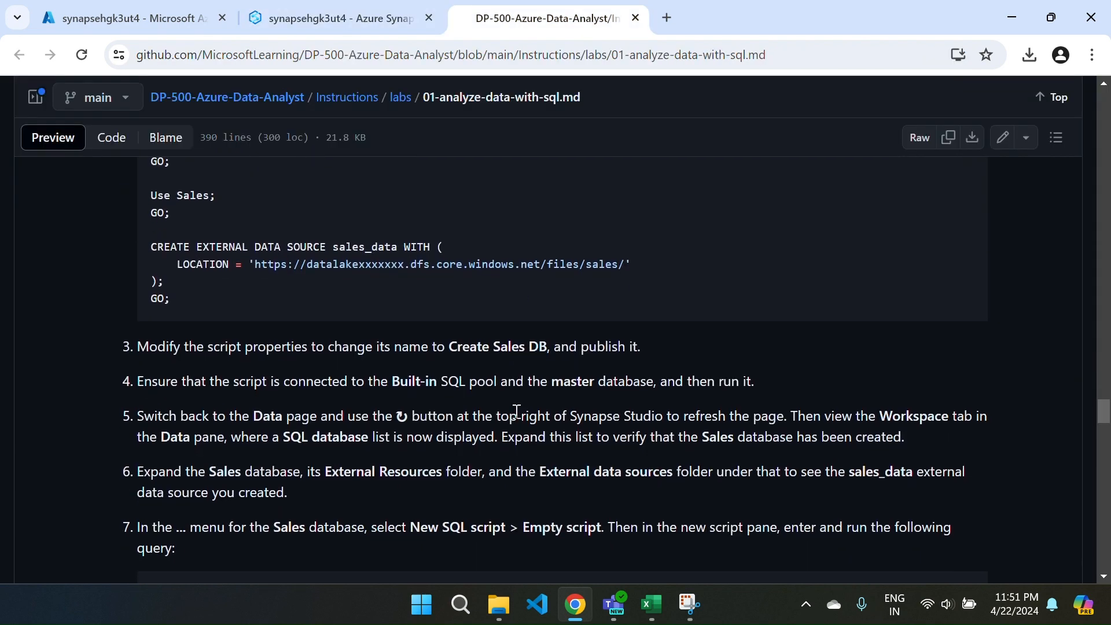
scroll(517, 411, "down", 5)
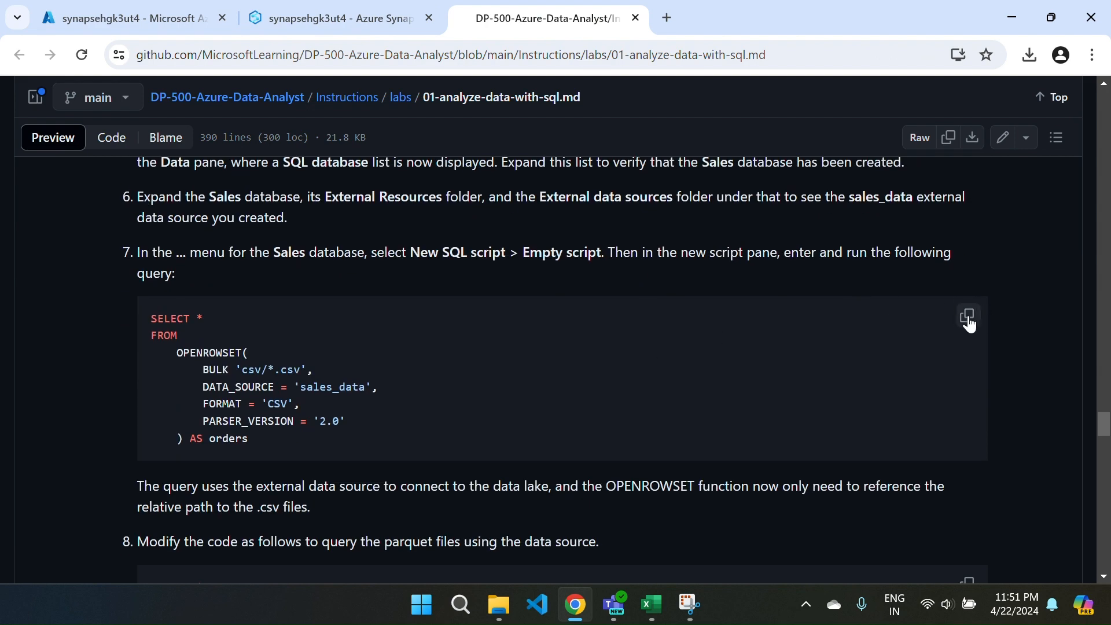
left_click(967, 318)
key("ctrl+shift+Tab")
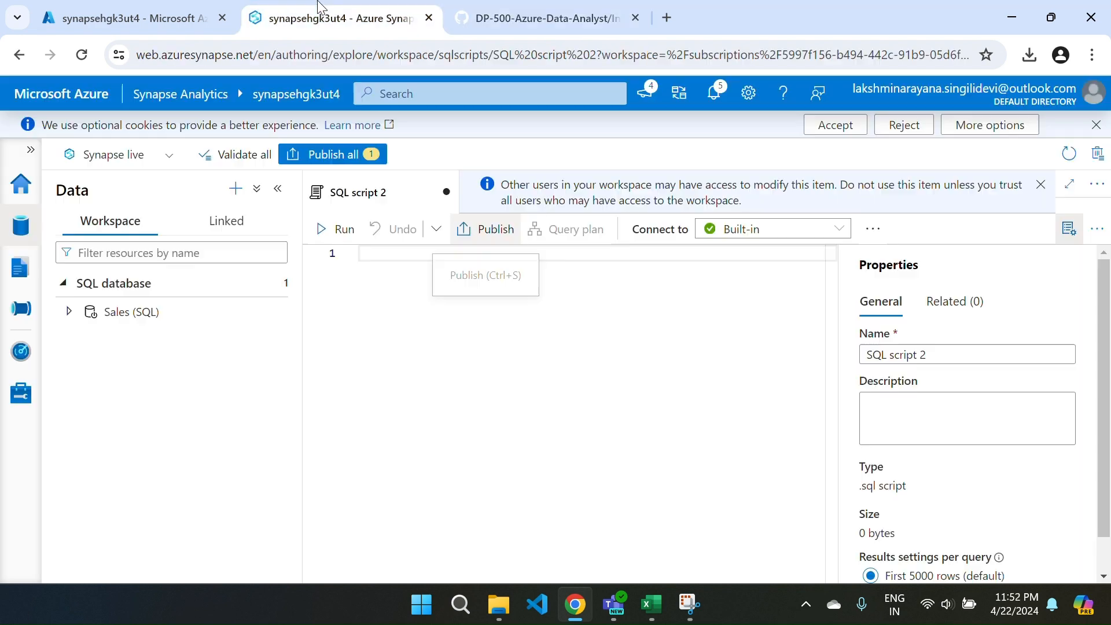
left_click(396, 291)
key("ctrl+v")
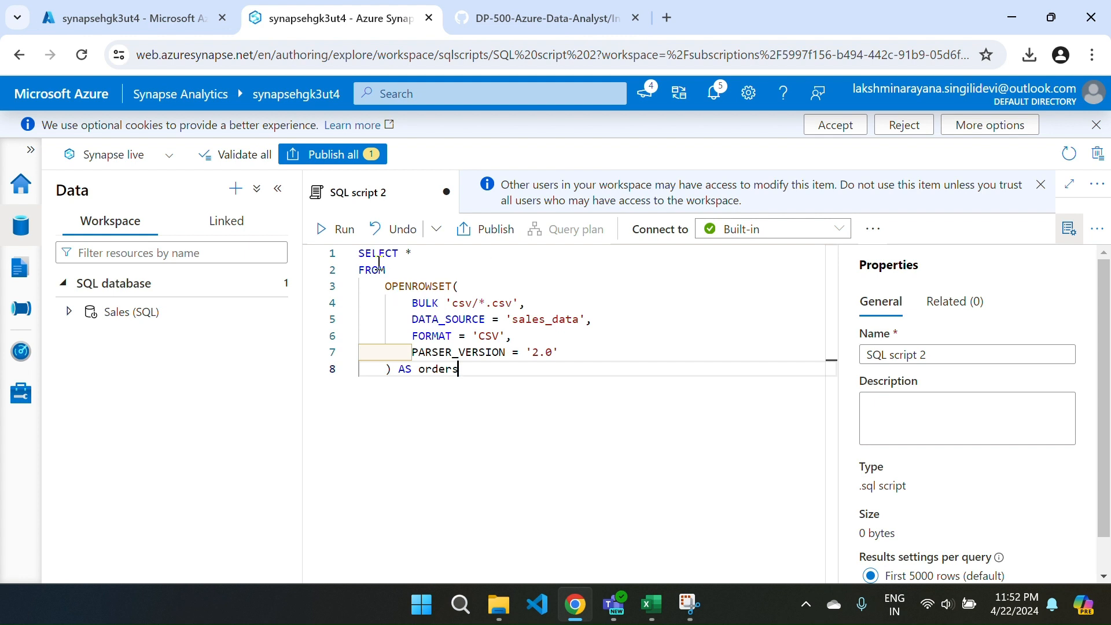
Run the CSV query on the Built-in pool, hide the script properties, and check the query results.
left_click(322, 229)
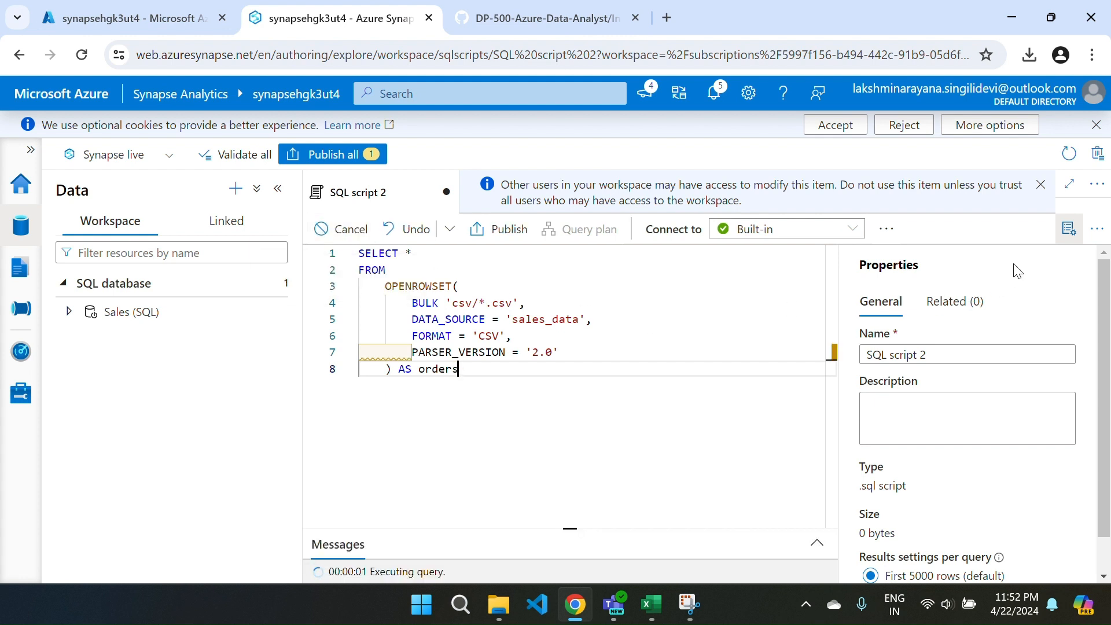
left_click(1068, 228)
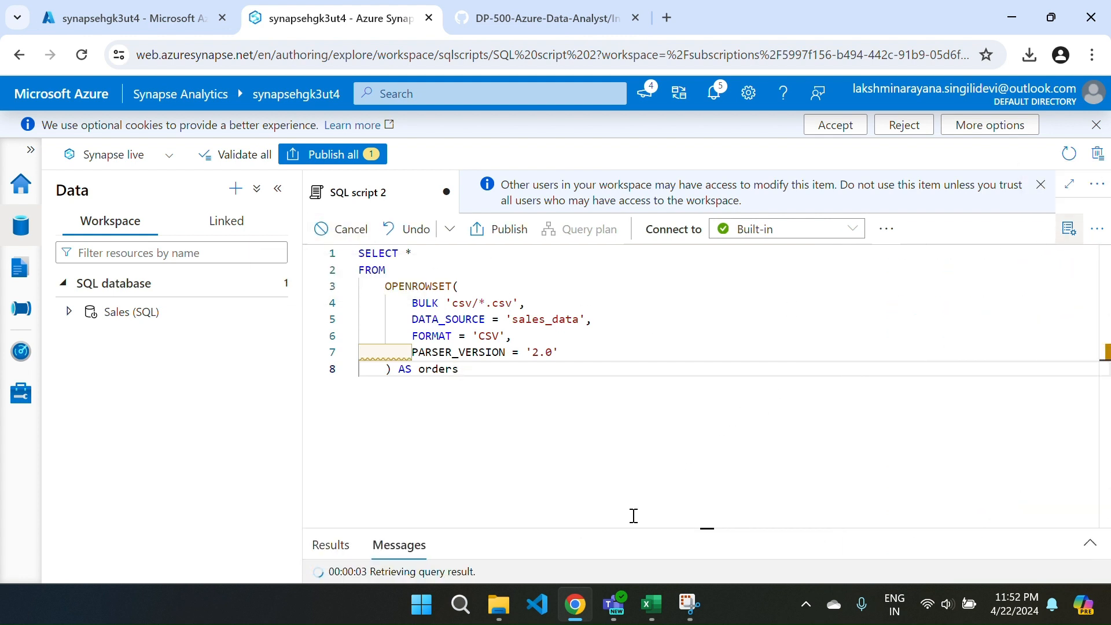
left_click_drag(621, 527, 577, 349)
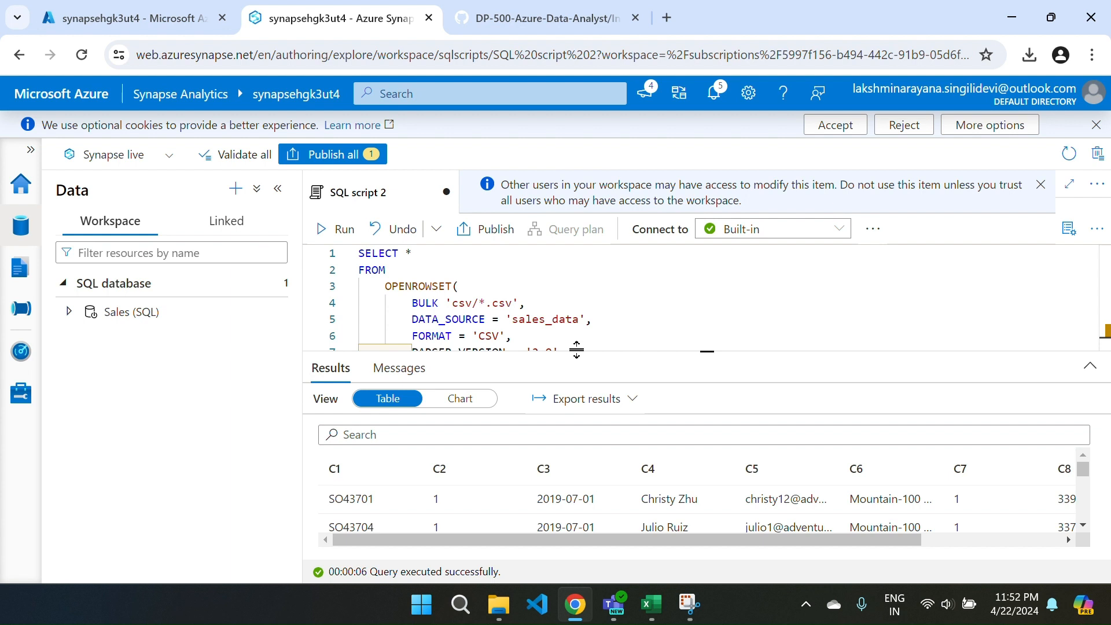
left_click_drag(677, 349, 681, 487)
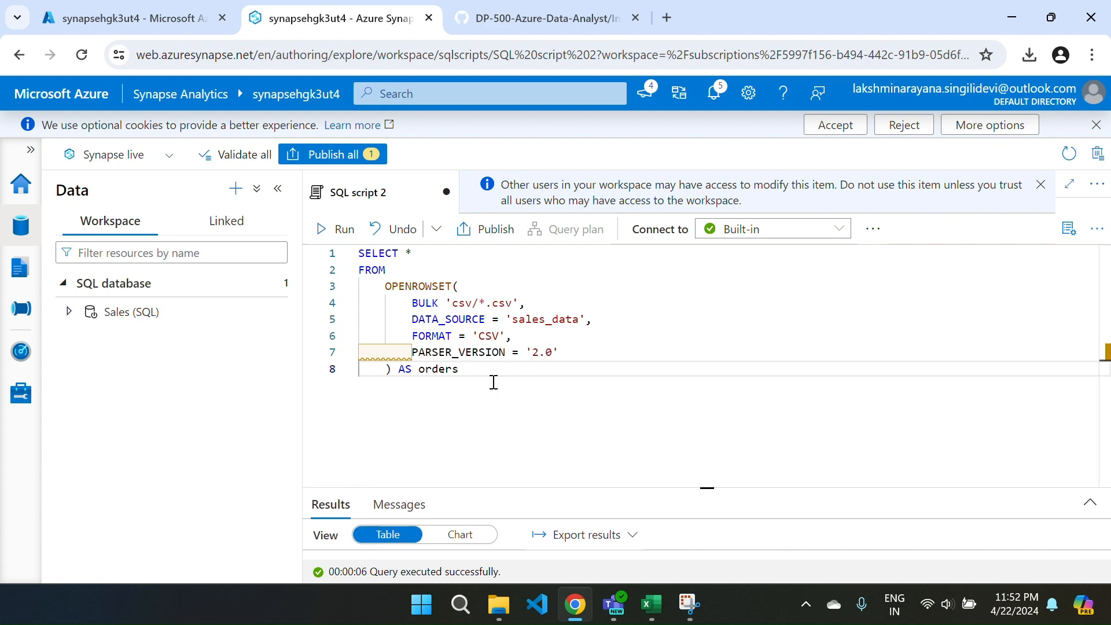
Copy the step 8 Parquet query from the GitHub lab instructions and return to the Synapse script.
key("ctrl+Tab")
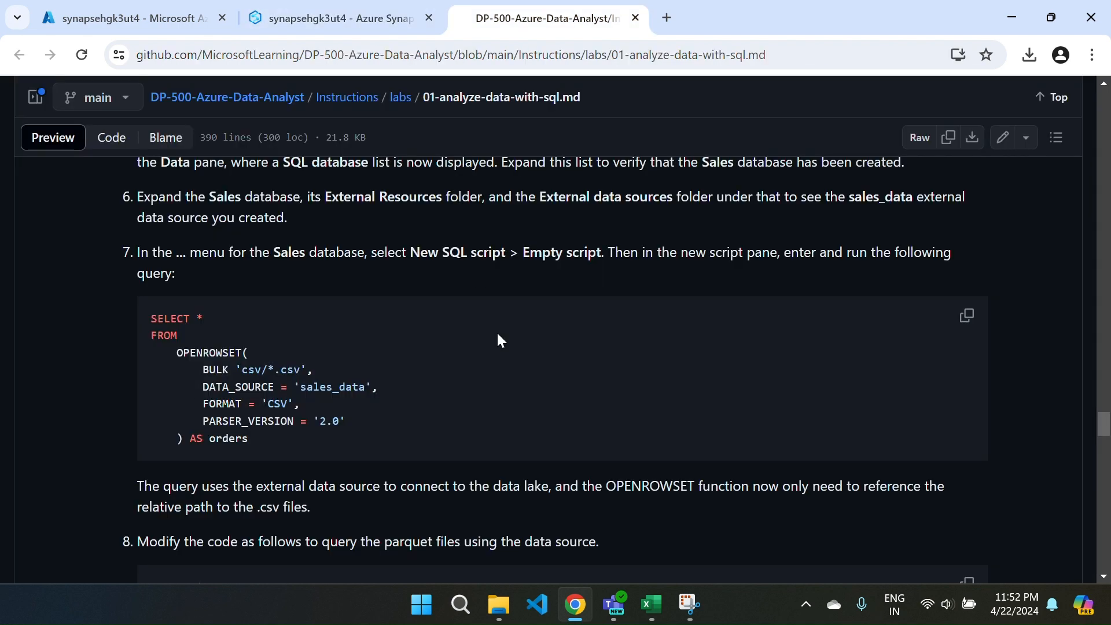
scroll(497, 376, "down", 3)
scroll(497, 382, "down", 2)
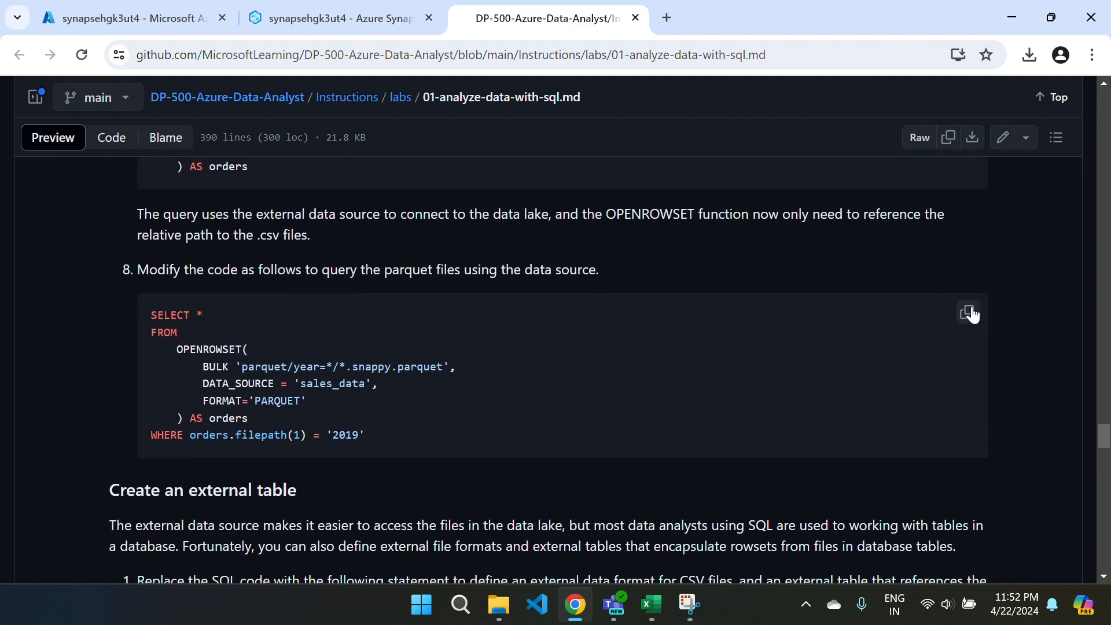
left_click(970, 320)
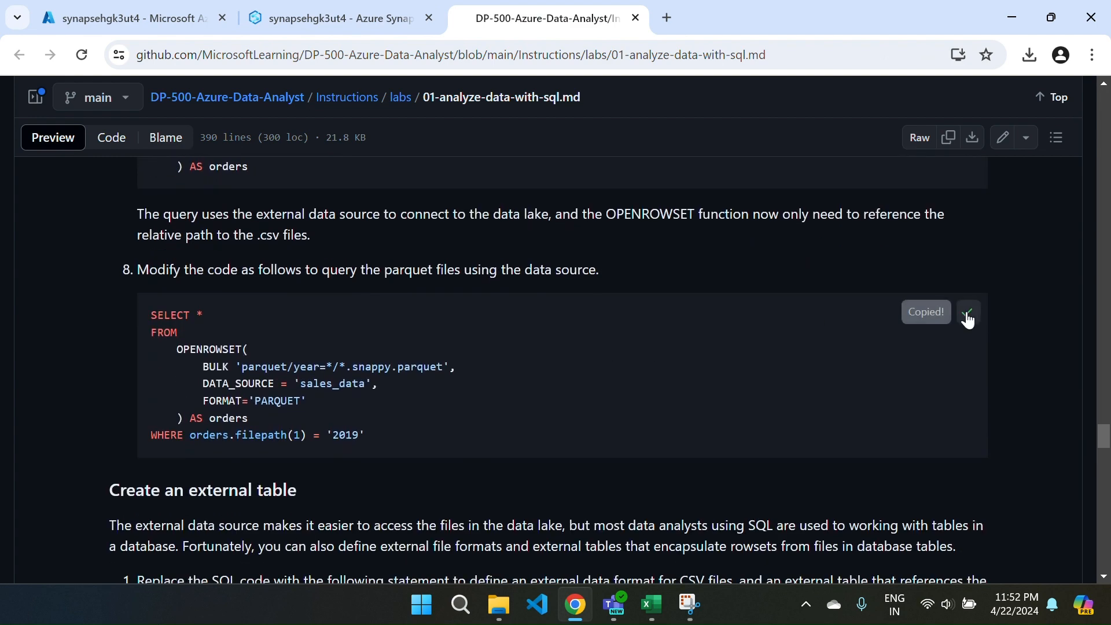
left_click(313, 26)
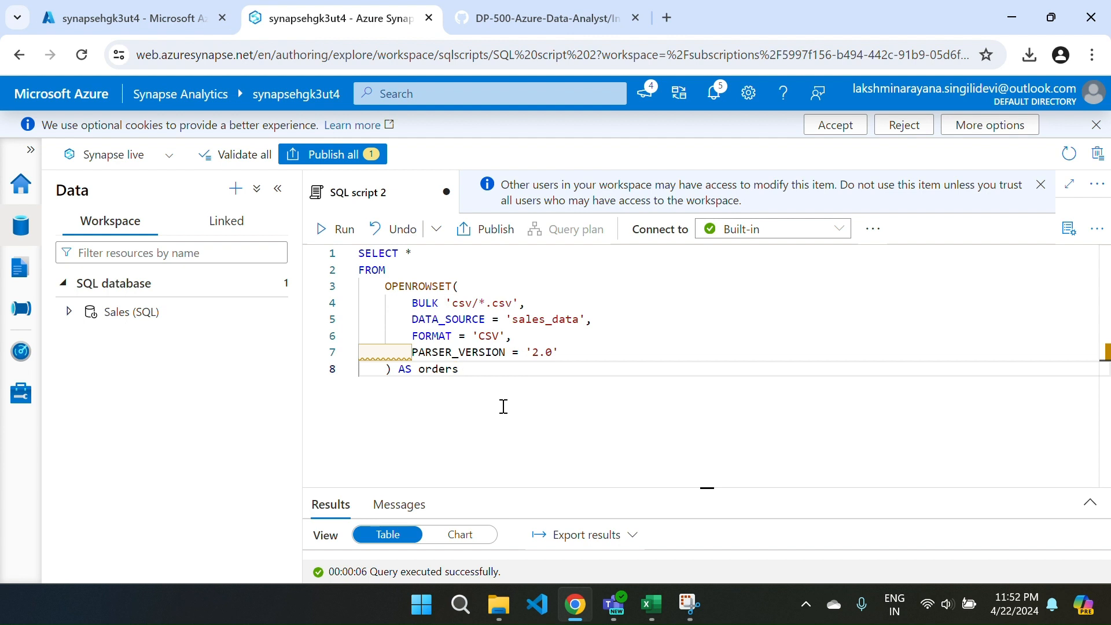
Paste the copied 2019 Parquet query beneath the CSV query, with the CSV query commented out, and run the script.
key("ctrl+a")
key("ctrl+slash")
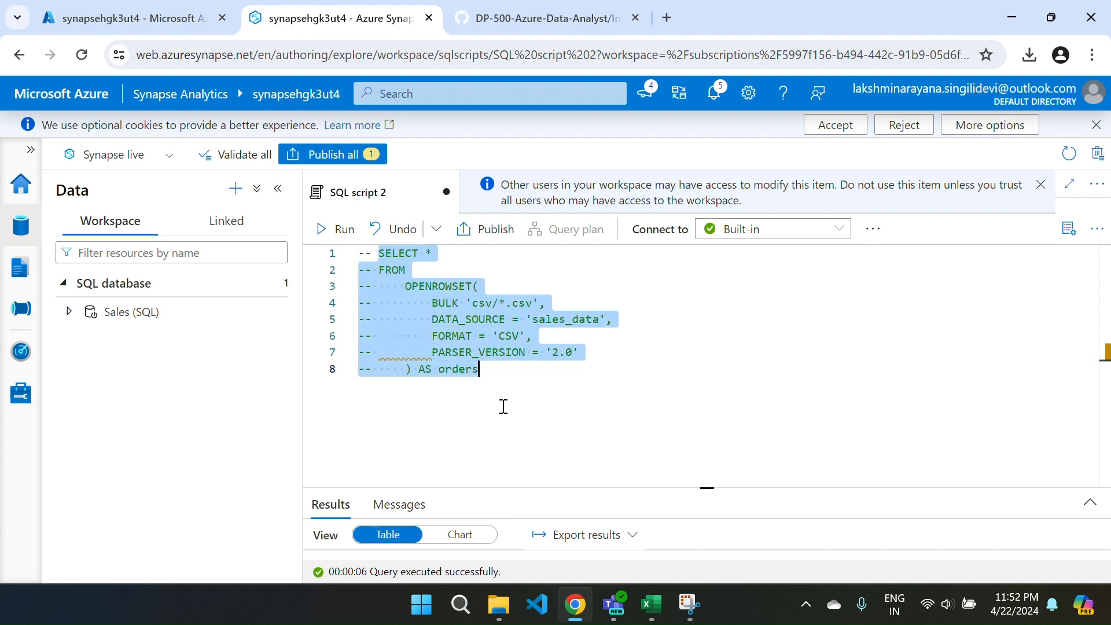
left_click(503, 406)
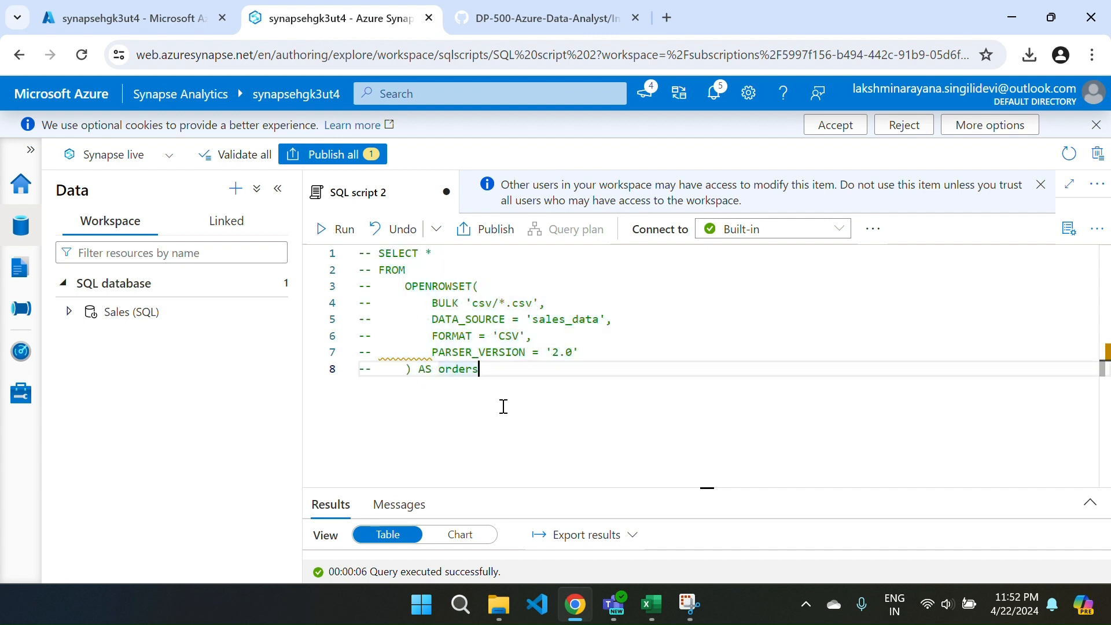
key("Return")
key("Return")
key("ctrl+v")
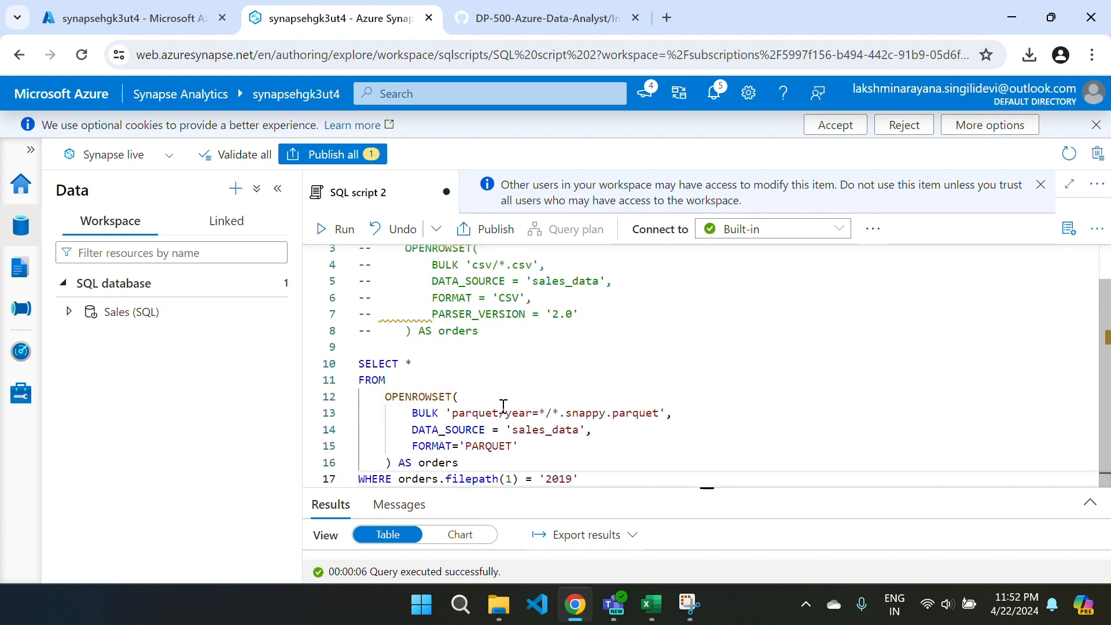
left_click(324, 227)
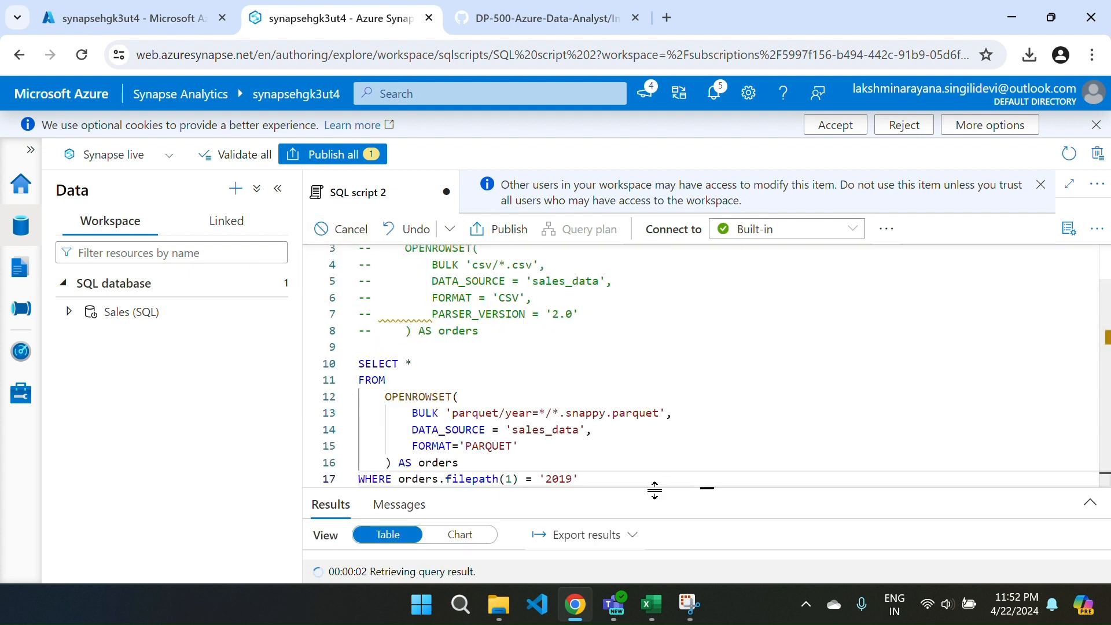
Check the 2019 Parquet query results and publish SQL script 2 to the live environment.
left_click_drag(652, 488, 621, 304)
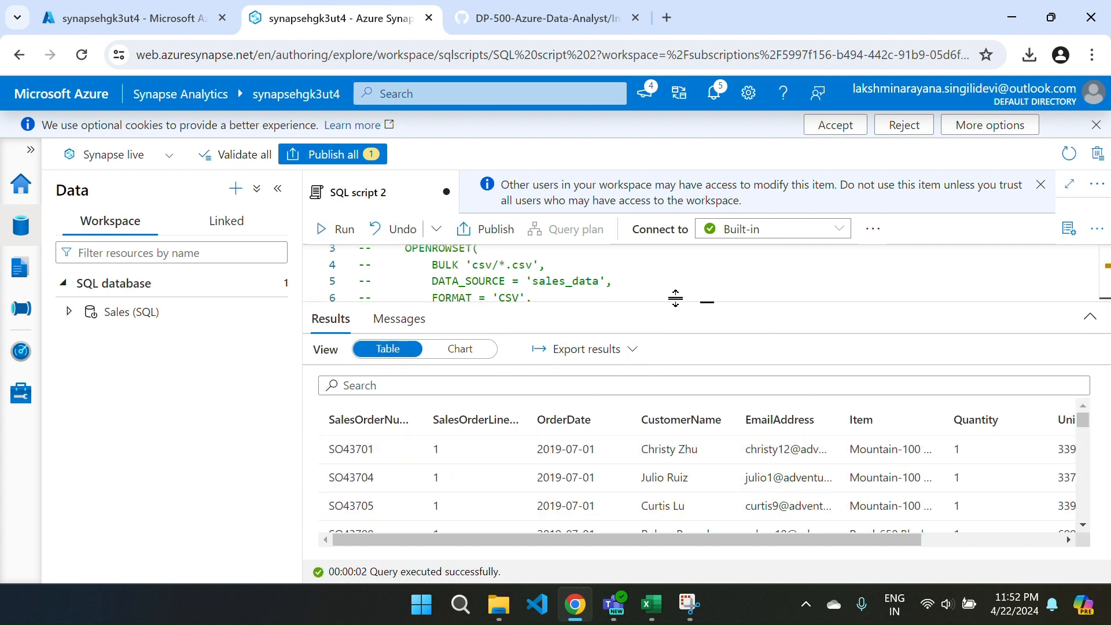
left_click_drag(674, 306, 694, 488)
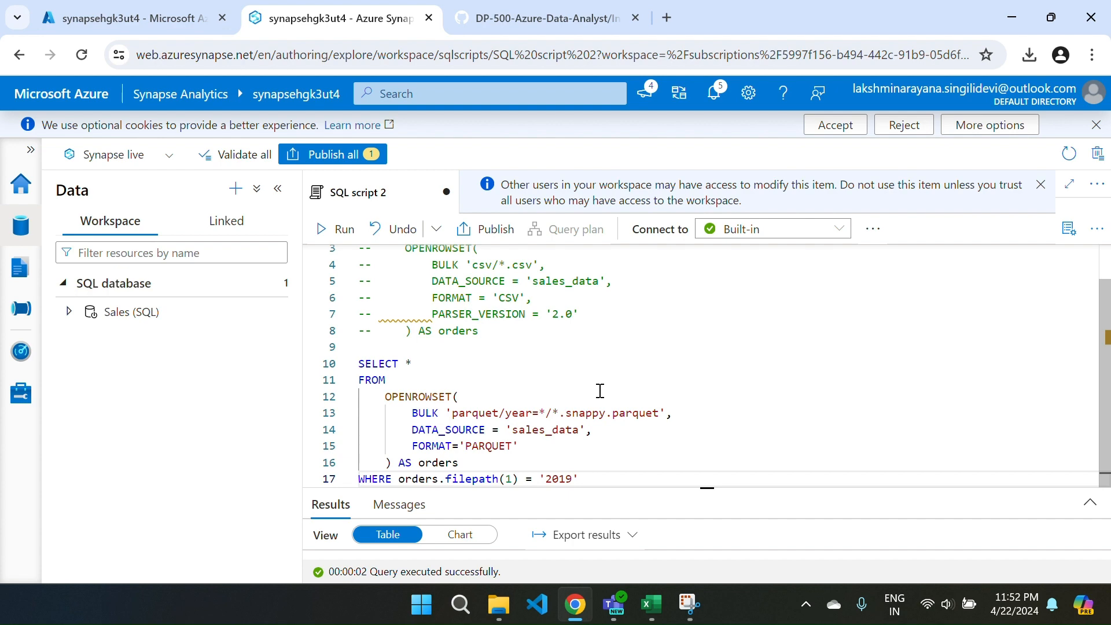
left_click(333, 154)
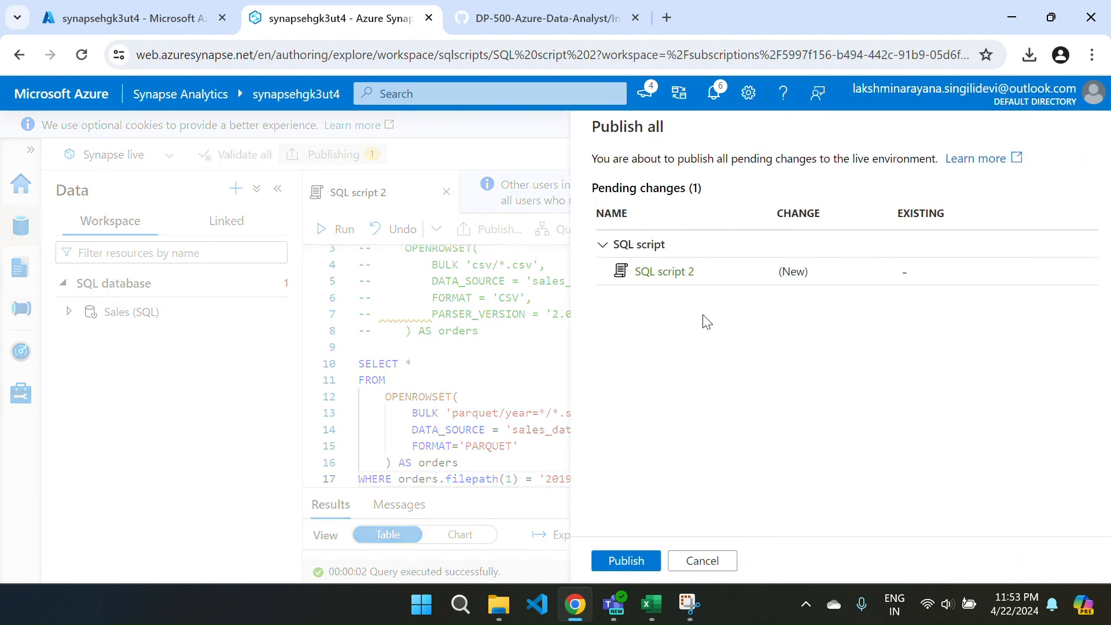
left_click(617, 561)
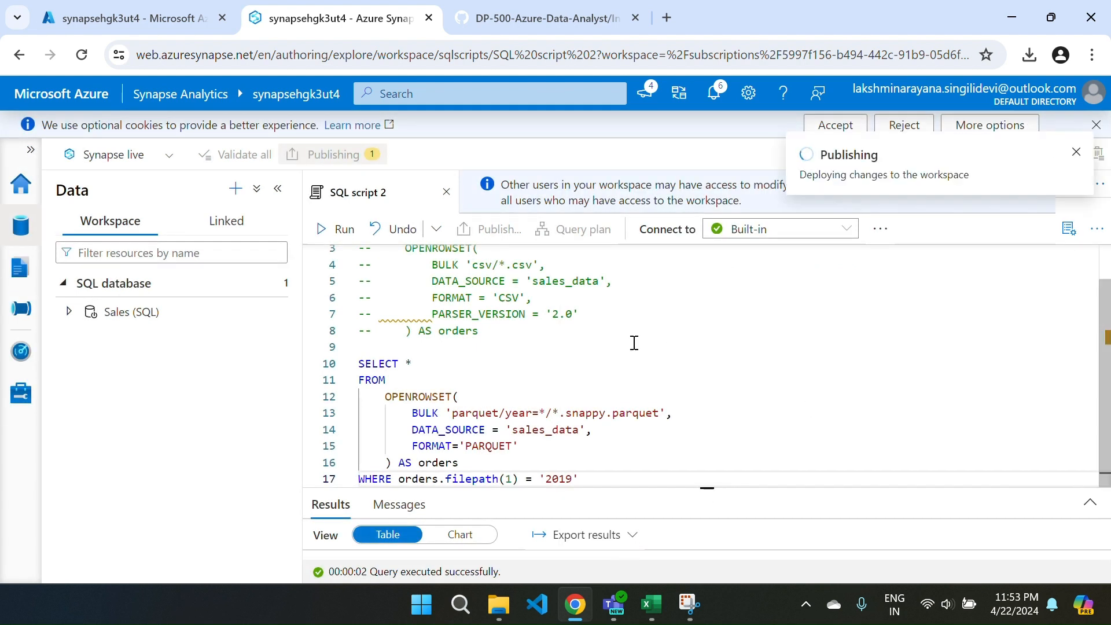
Close SQL script 2 and reopen it from the SQL scripts in the Develop hub.
left_click(447, 193)
left_click(20, 268)
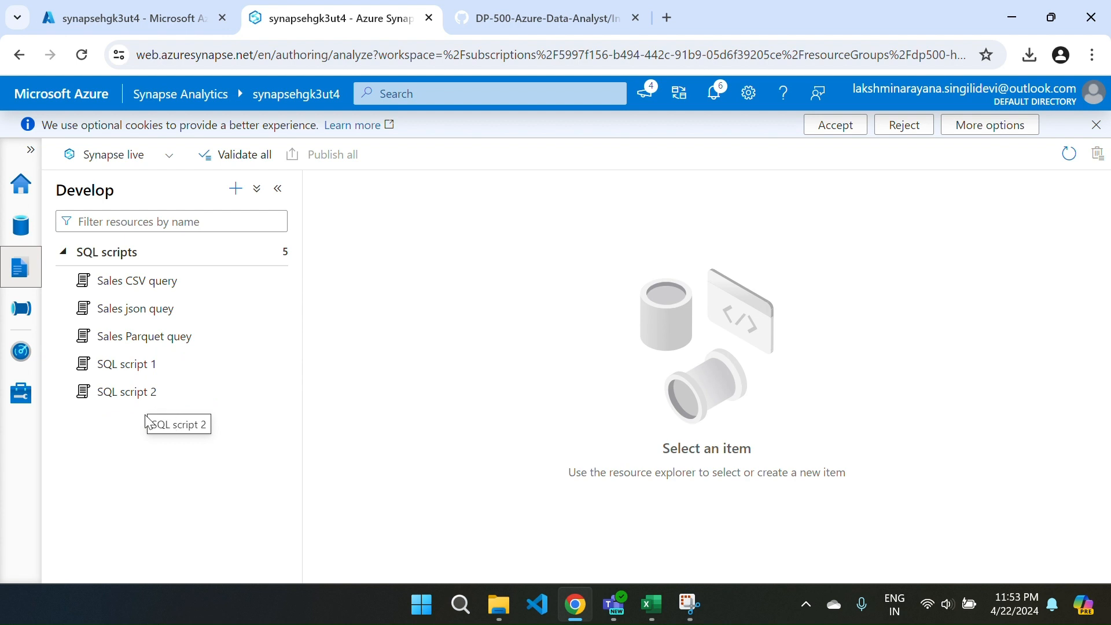
left_click(125, 394)
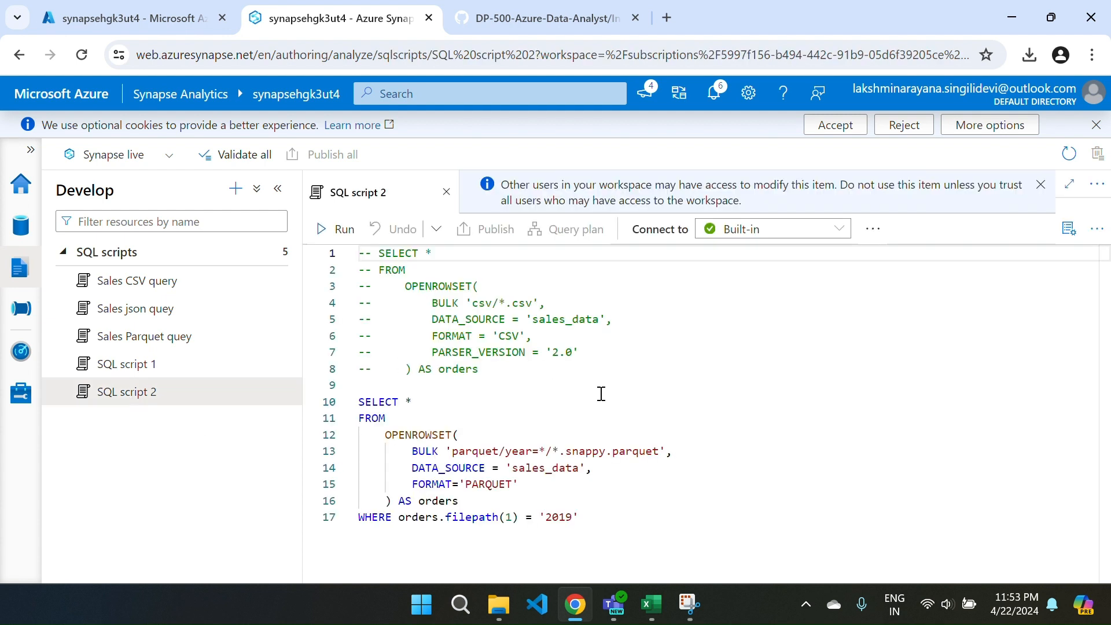
Comment out the 2019 Parquet query on lines 10 to 17 and add two new lines below it.
left_click_drag(596, 517, 339, 405)
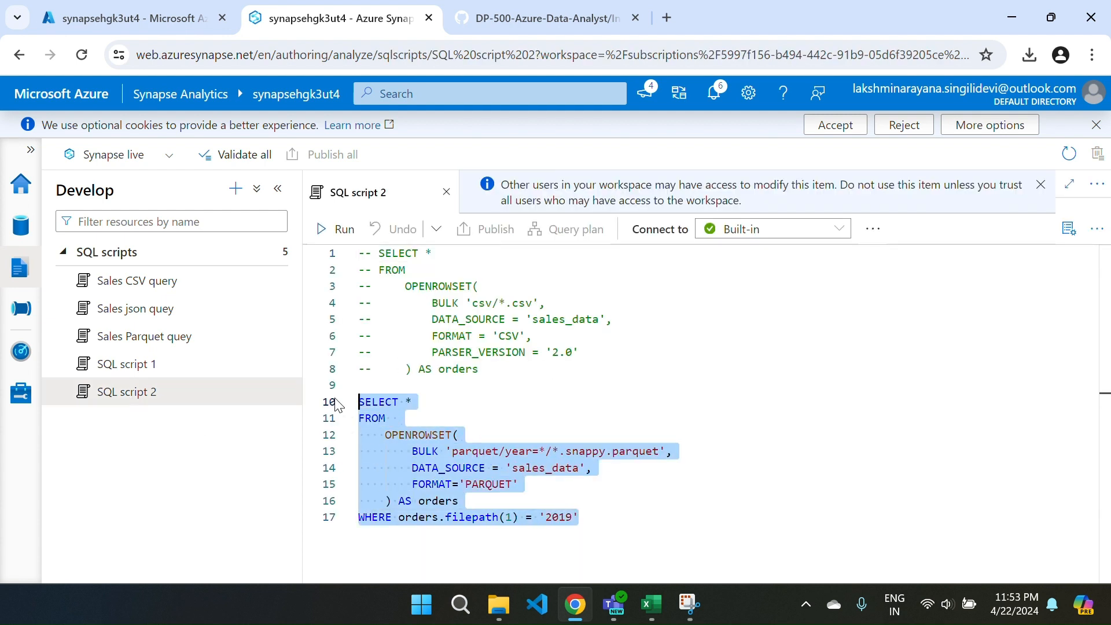
key("ctrl+slash")
left_click(642, 533)
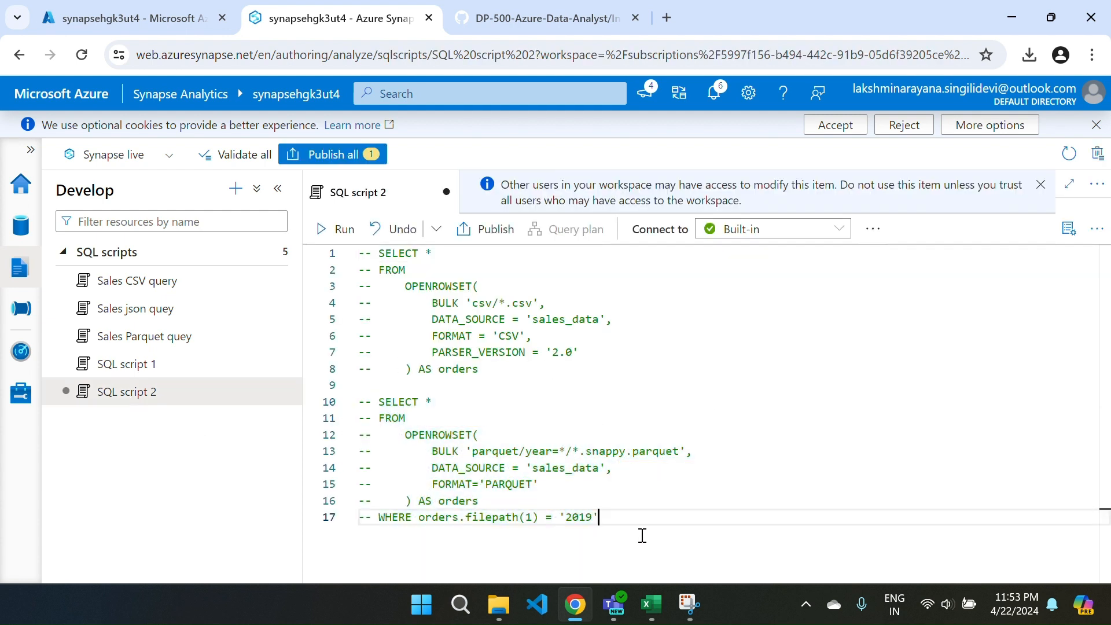
key("Return")
key("Return")
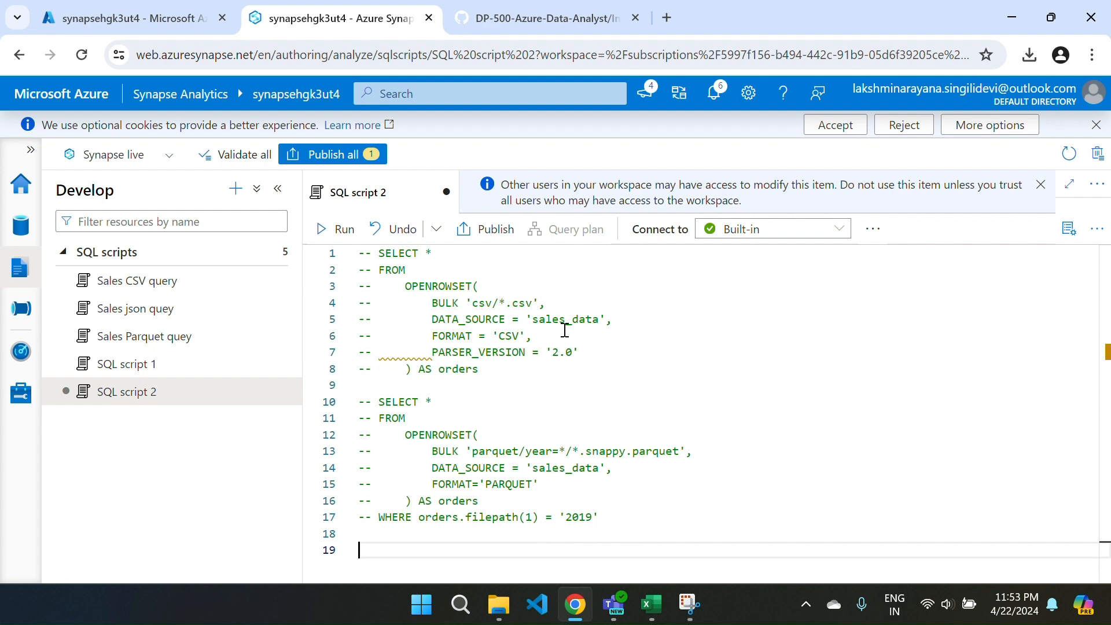
Copy the CsvFormat external file format and dbo.orders external table code from the GitHub lab instructions and return to the Synapse script.
key("ctrl+Tab")
scroll(573, 387, "down", 7)
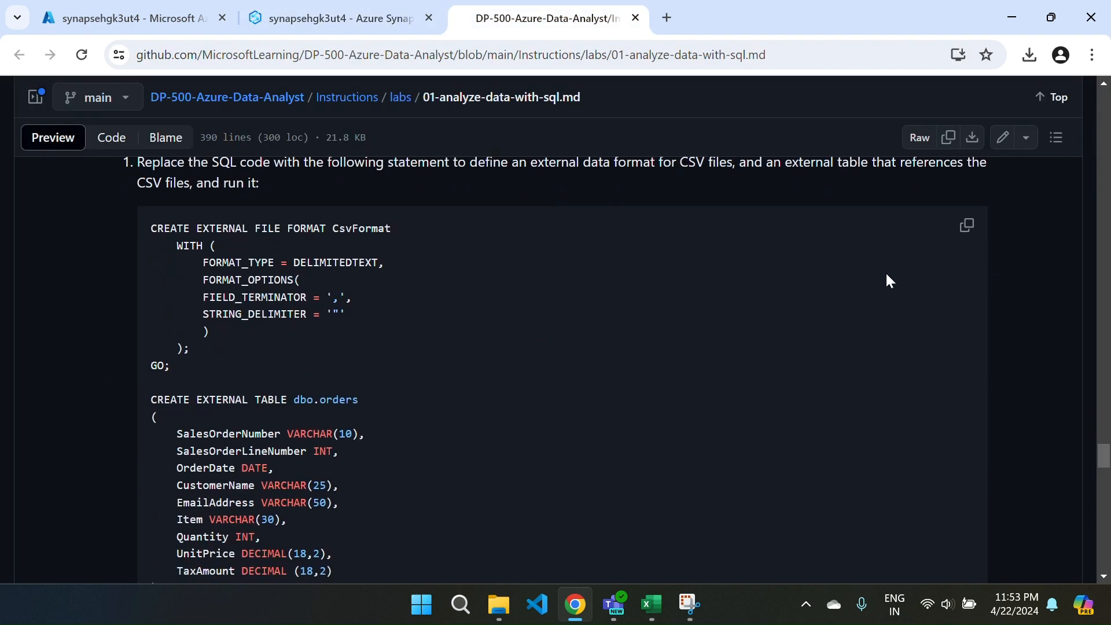
left_click(963, 226)
scroll(630, 393, "down", 3)
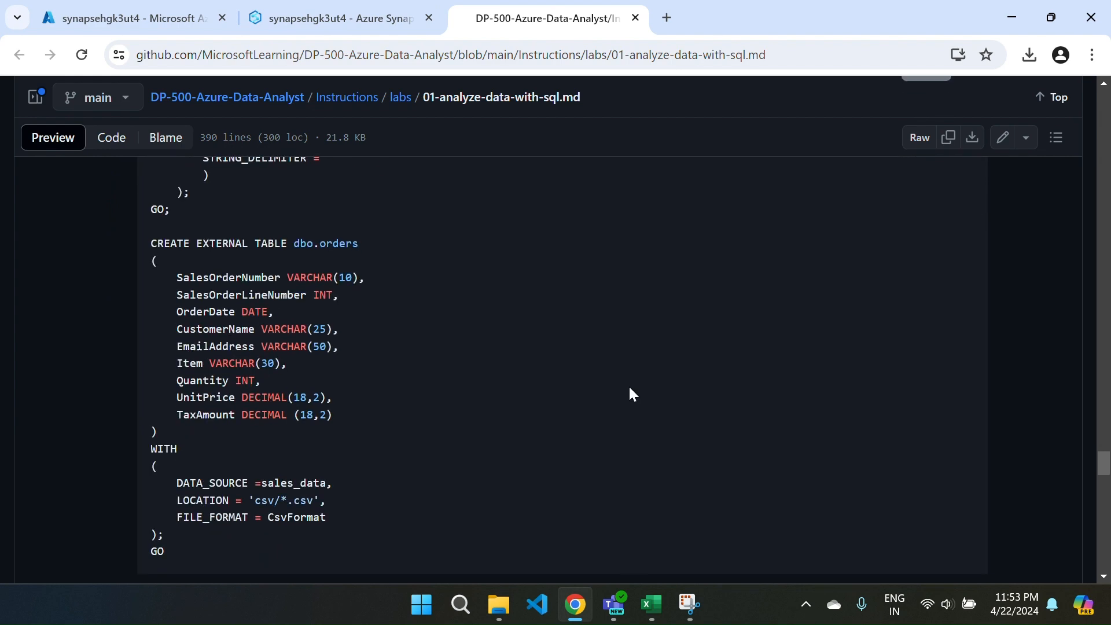
scroll(630, 394, "up", 4)
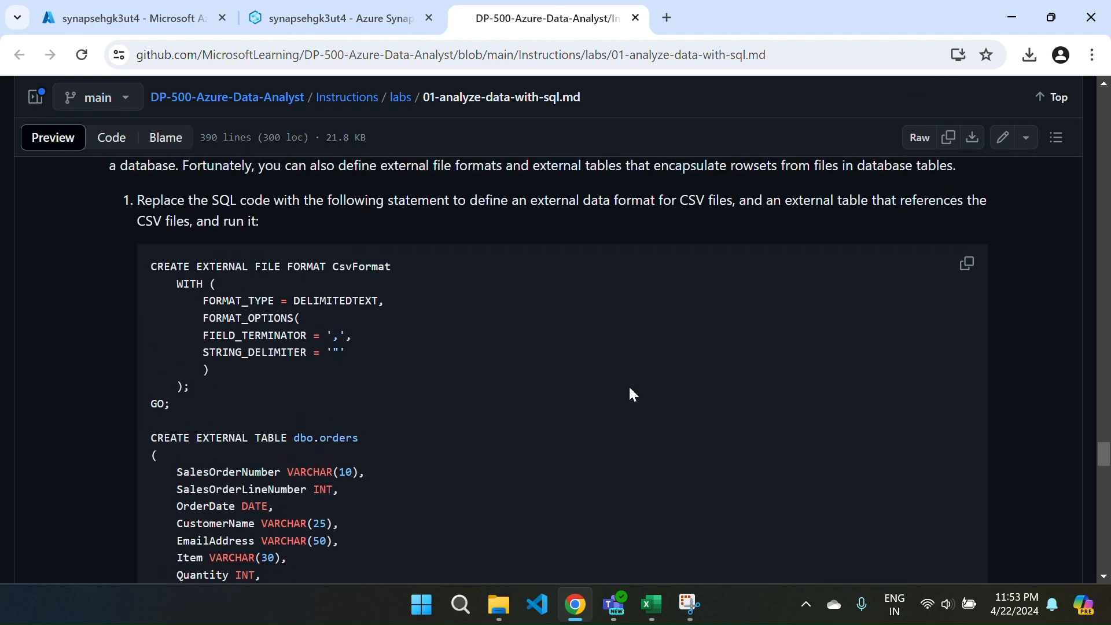
left_click(297, 29)
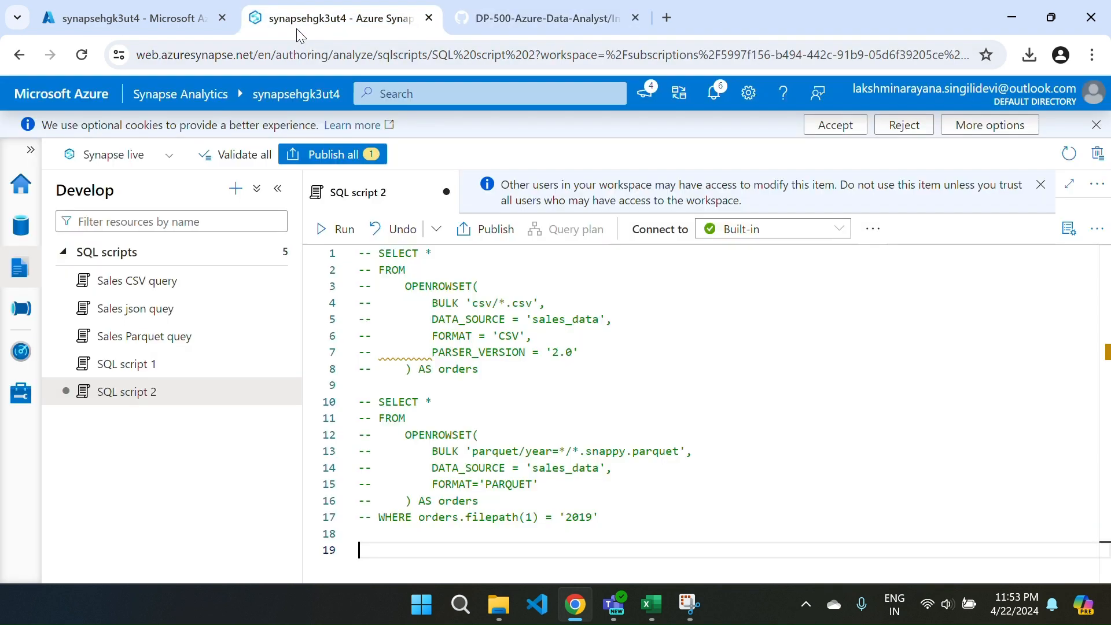
Paste the CsvFormat and dbo.orders external table statements below the commented queries, review them, and run the script on the Built-in pool.
key("ctrl+v")
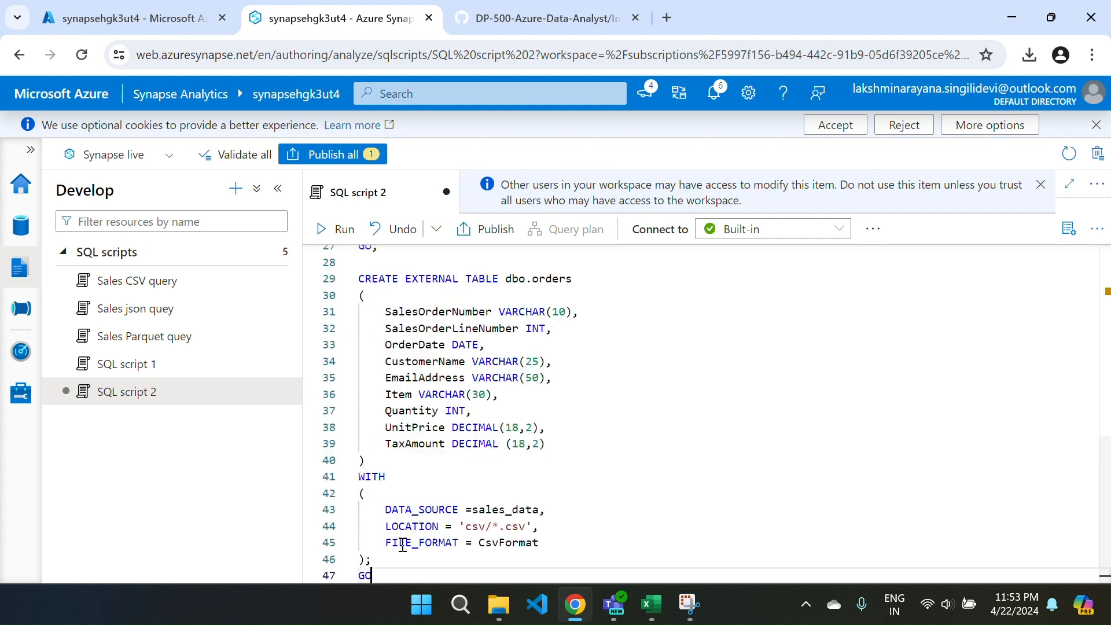
scroll(643, 410, "up", 4)
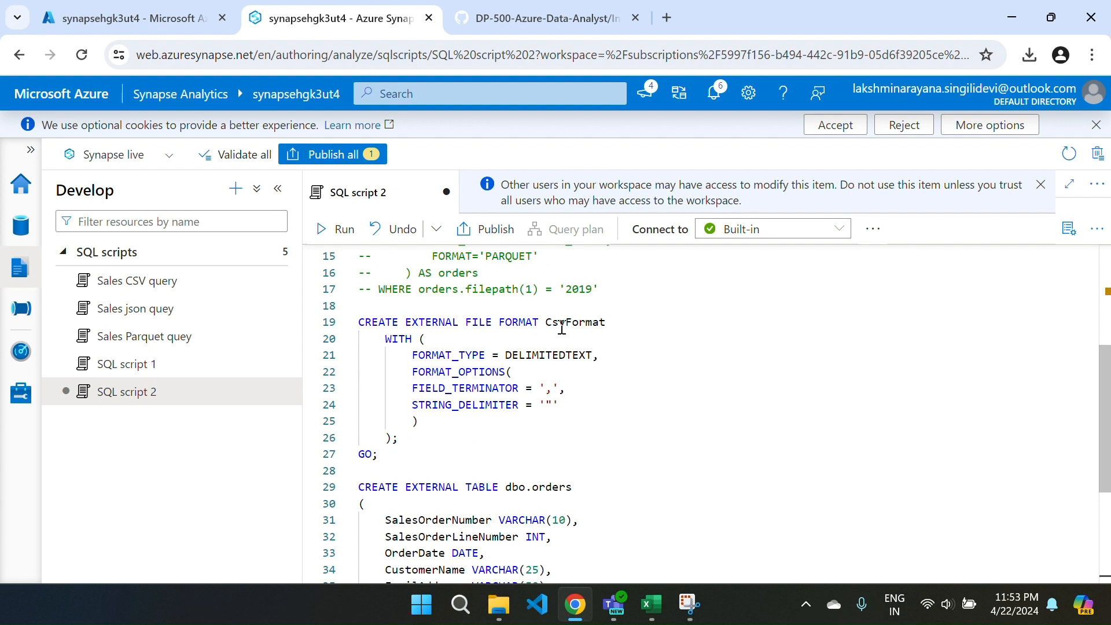
scroll(542, 438, "down", 3)
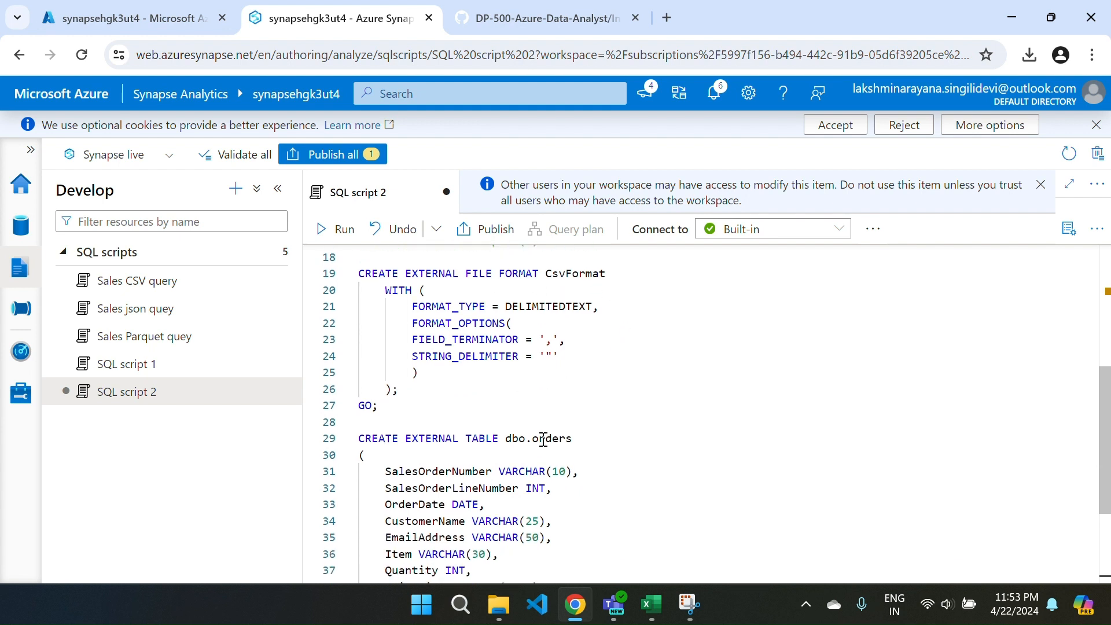
scroll(544, 440, "down", 3)
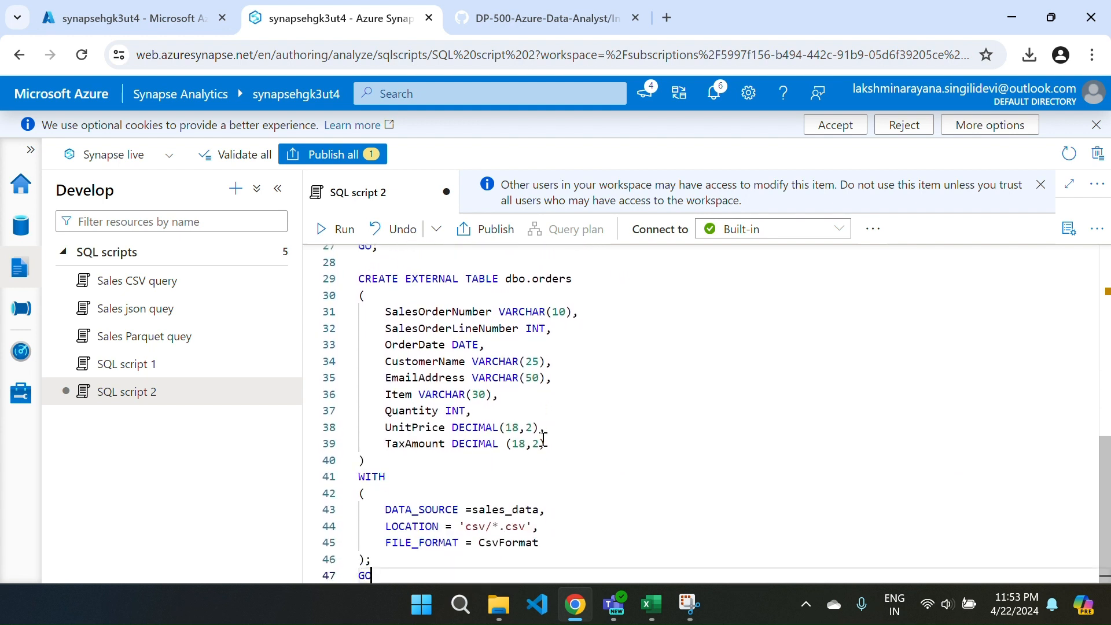
scroll(570, 454, "up", 1)
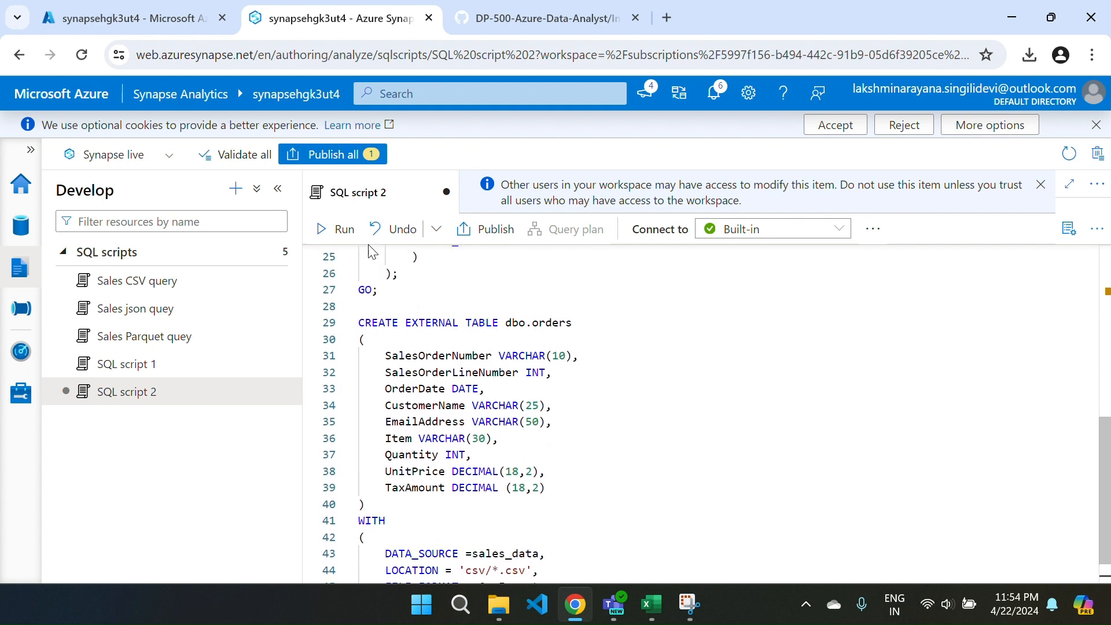
left_click(324, 229)
scroll(583, 398, "down", 2)
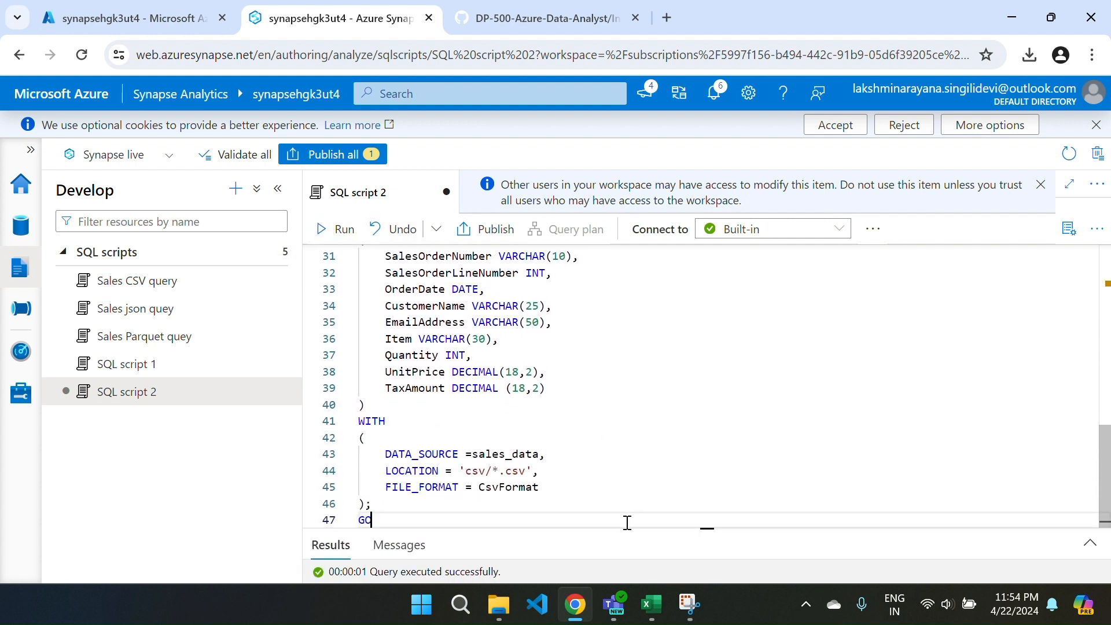
left_click_drag(620, 524, 622, 580)
scroll(612, 402, "up", 3)
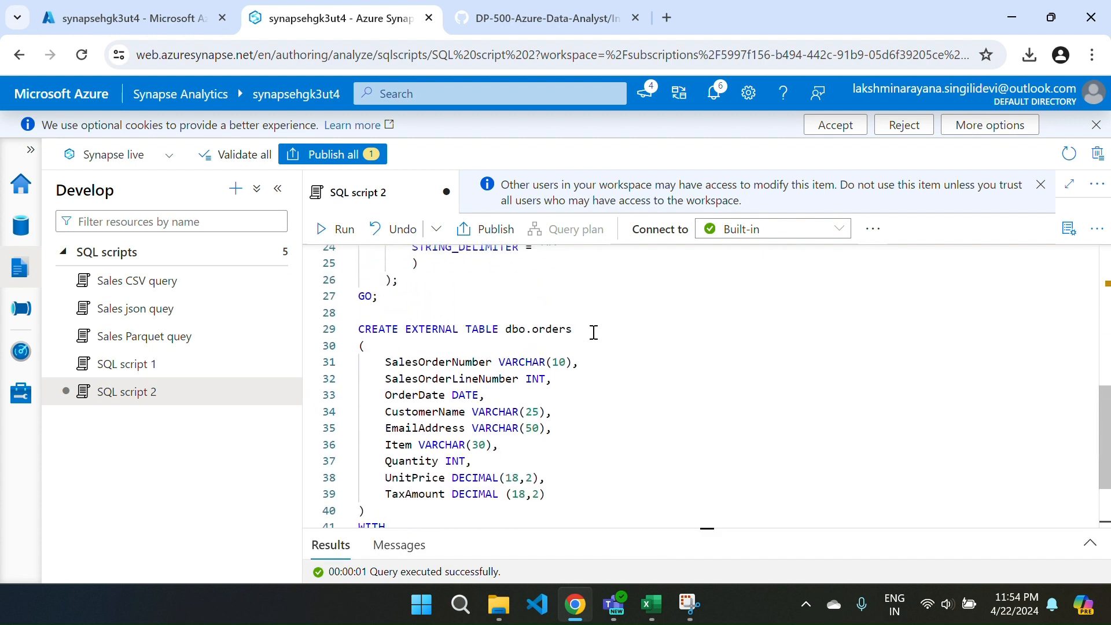
Refresh the SQL databases in the Data hub and expand the external tables of the Sales database.
left_click(21, 225)
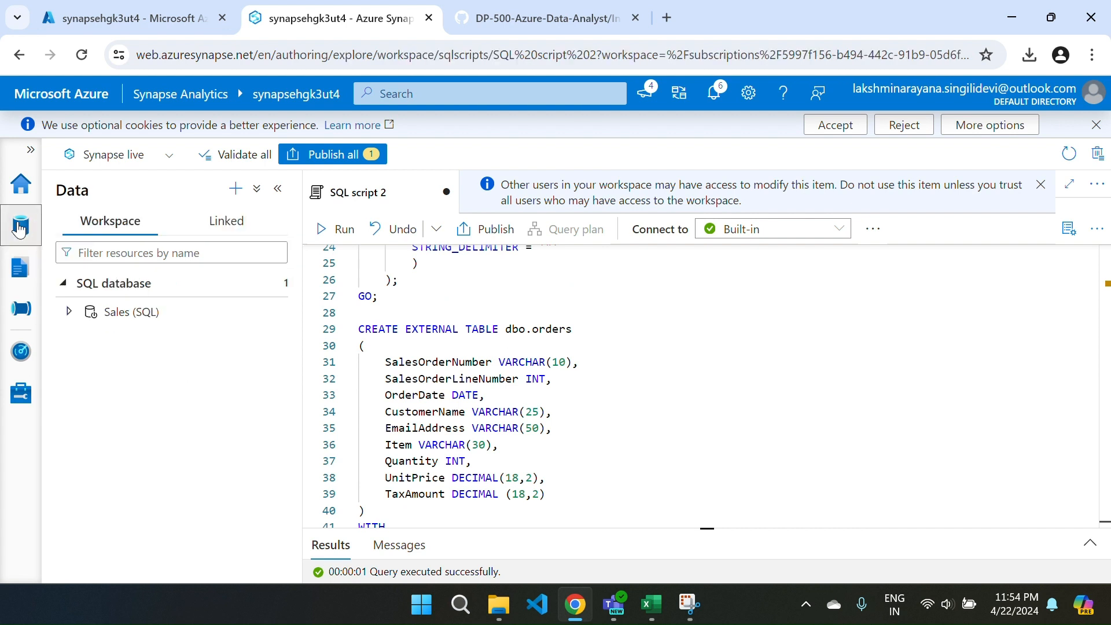
left_click(241, 283)
right_click(242, 283)
left_click(281, 311)
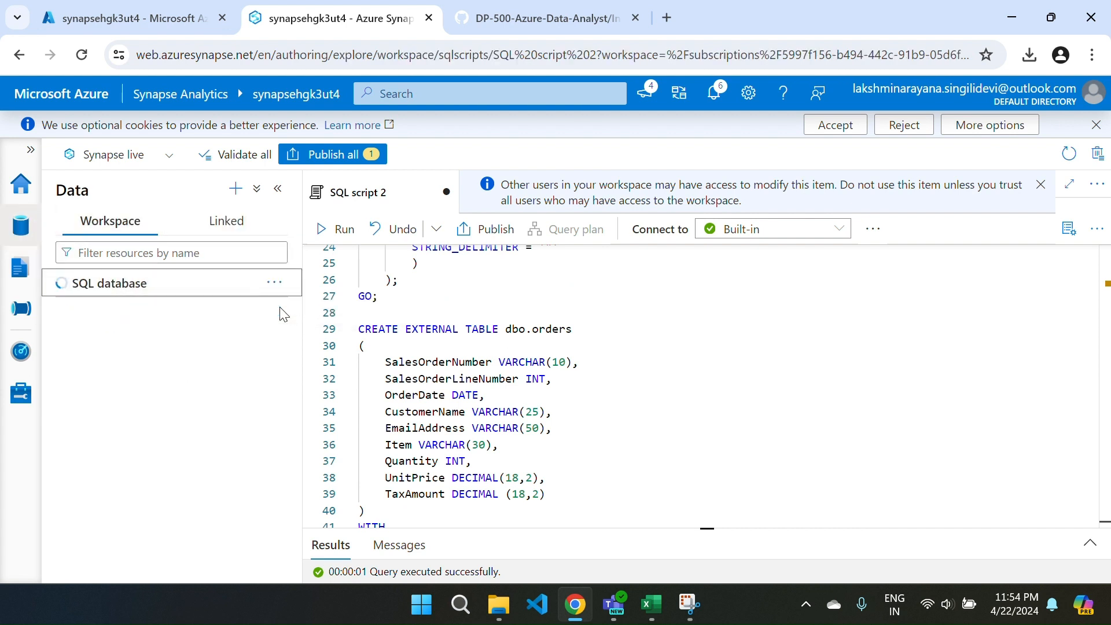
left_click(61, 283)
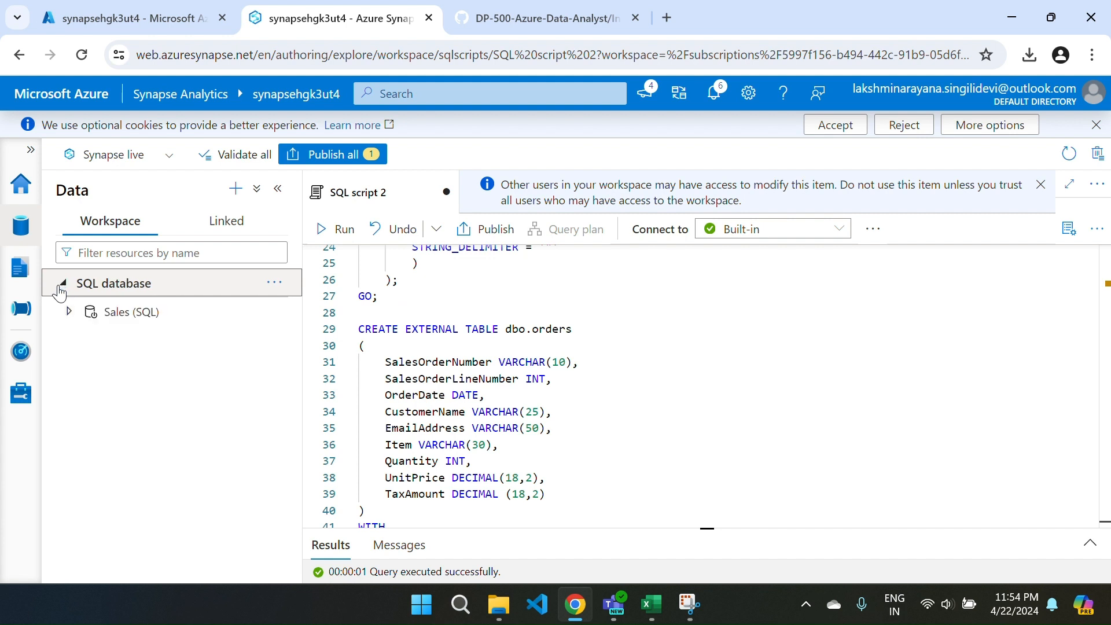
left_click(70, 311)
left_click(88, 342)
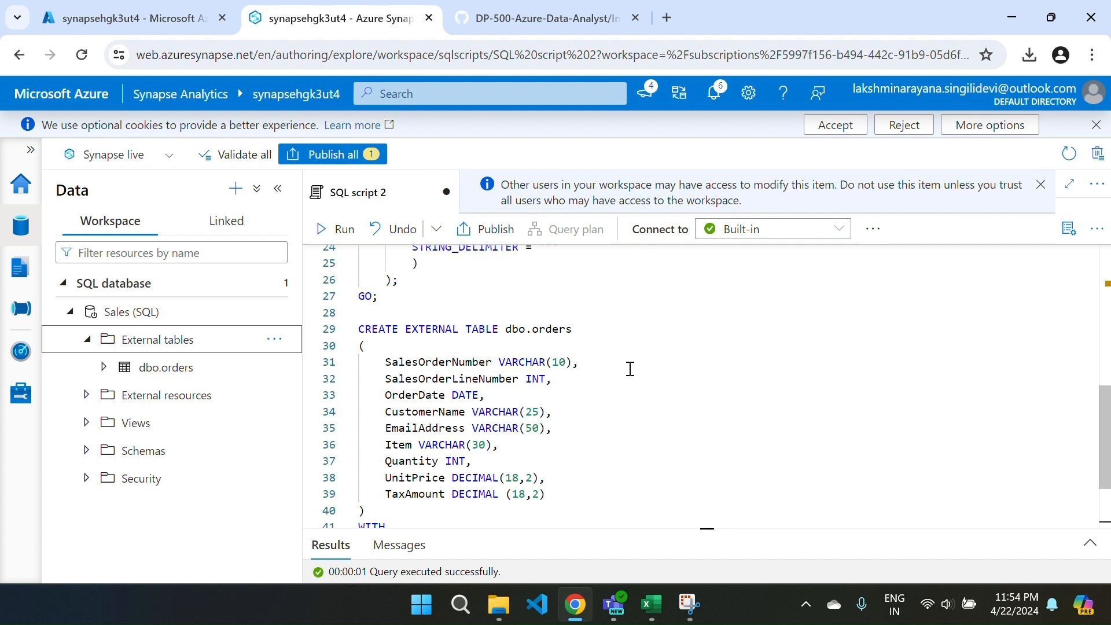
Generate a Select TOP 100 rows script for the dbo.orders external table, run it, and enlarge the results area.
scroll(630, 369, "down", 1)
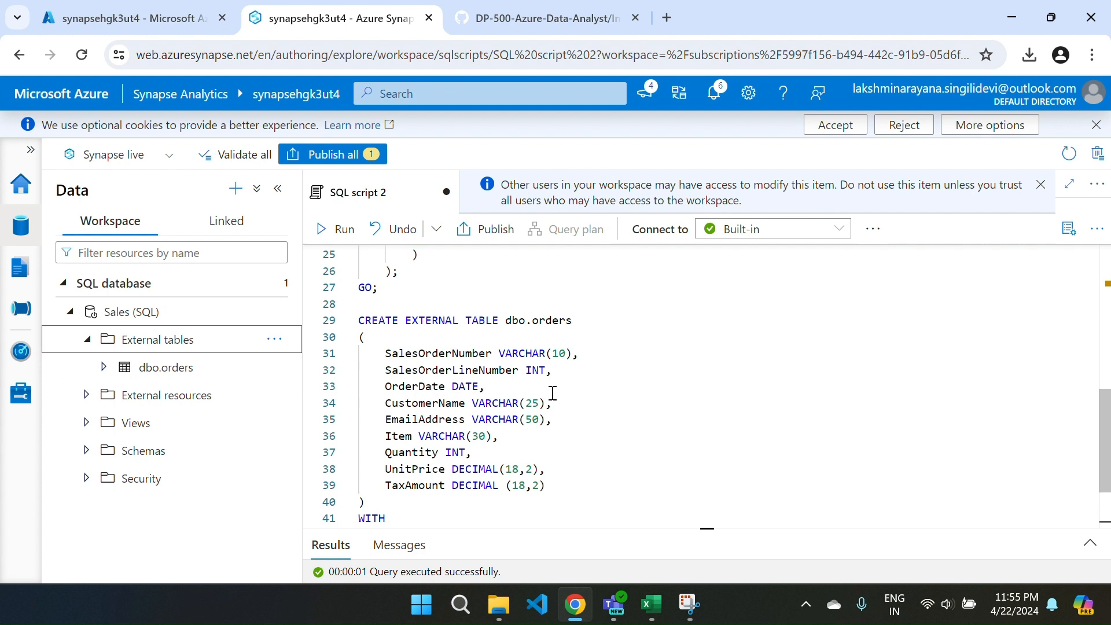
right_click(201, 372)
mouse_move(318, 397)
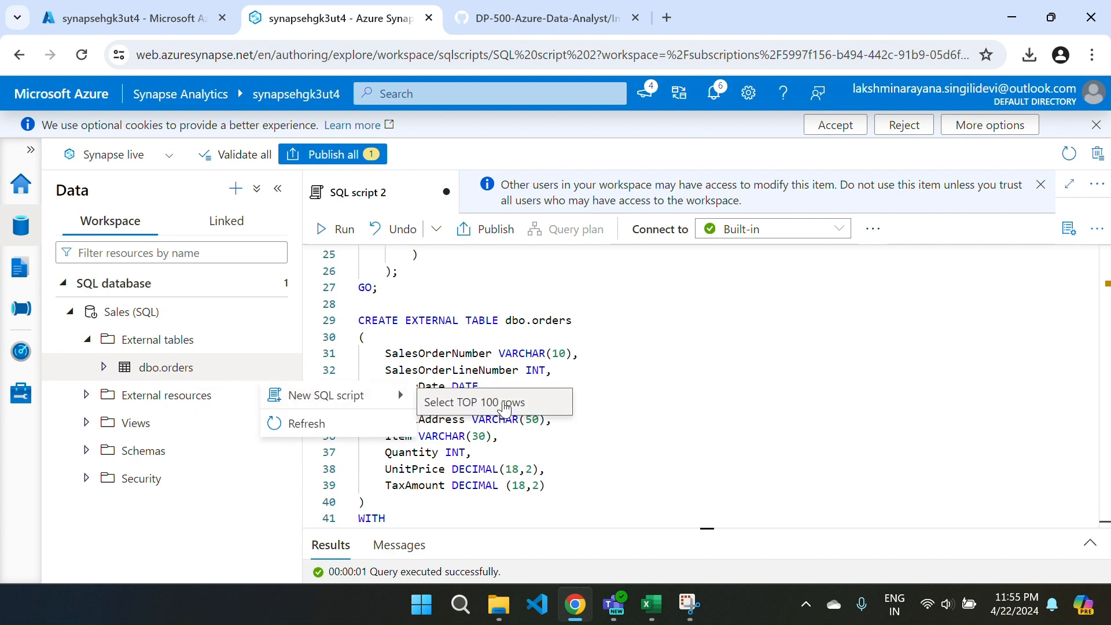
left_click(506, 408)
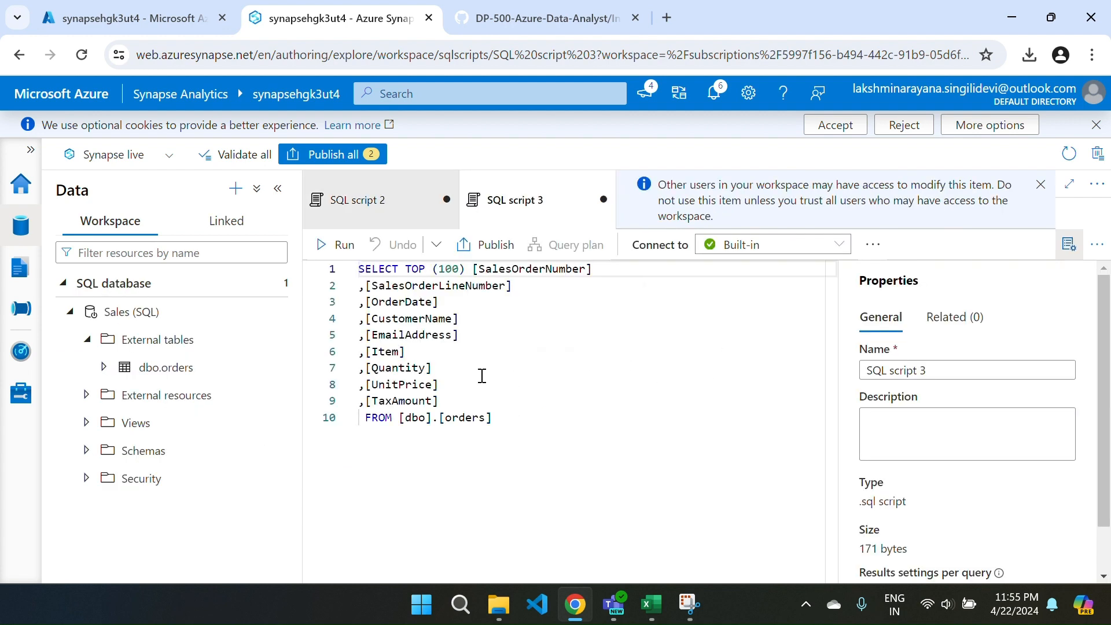
left_click(337, 244)
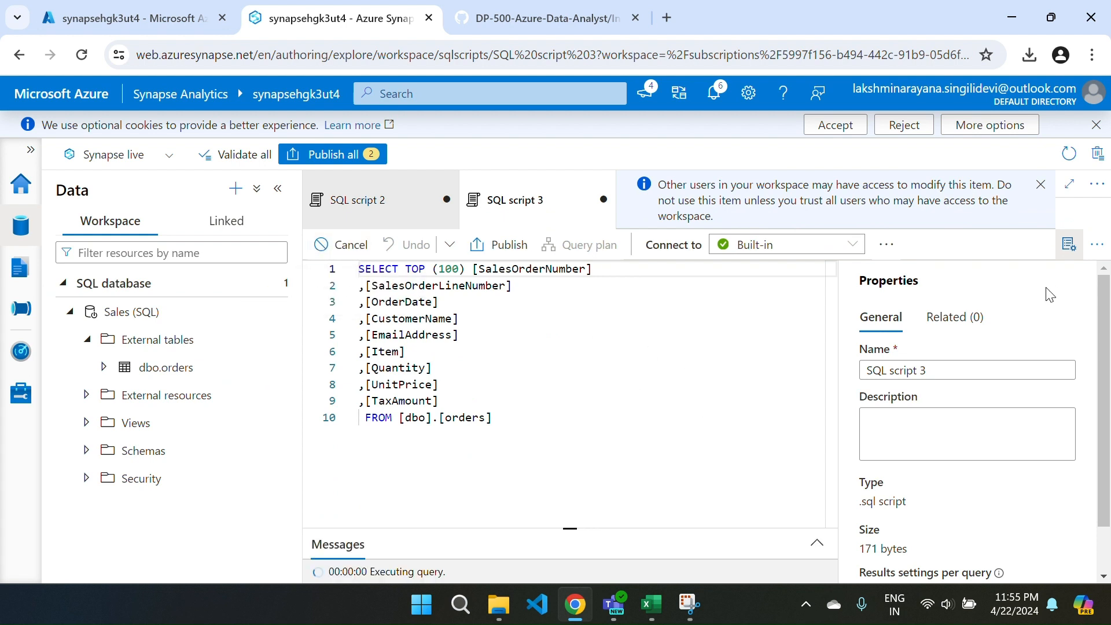
left_click(1069, 244)
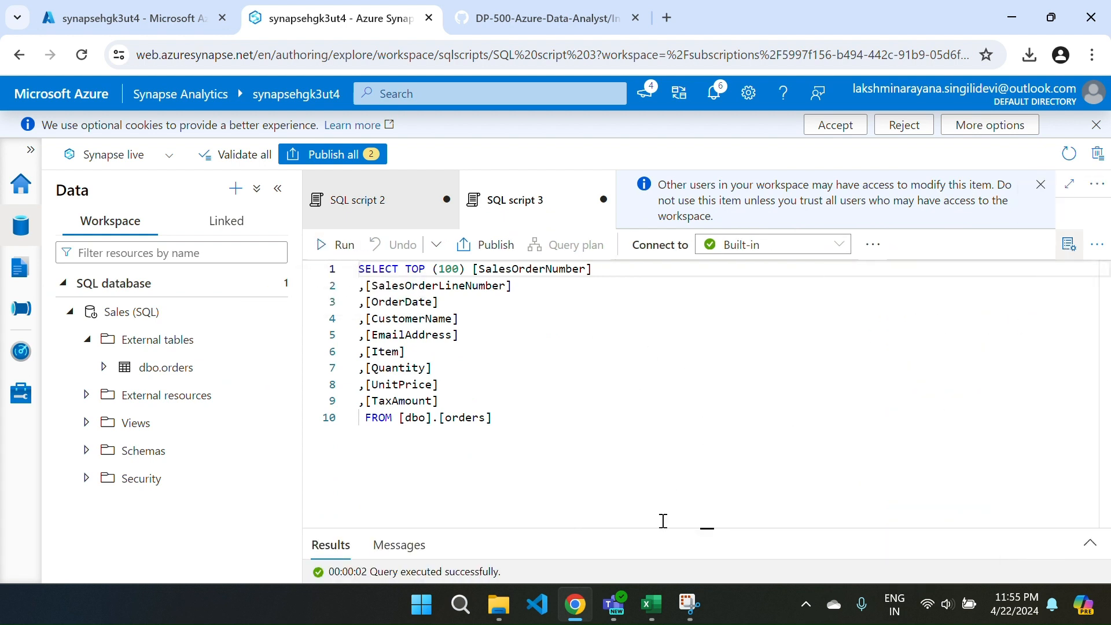
left_click_drag(661, 528, 614, 308)
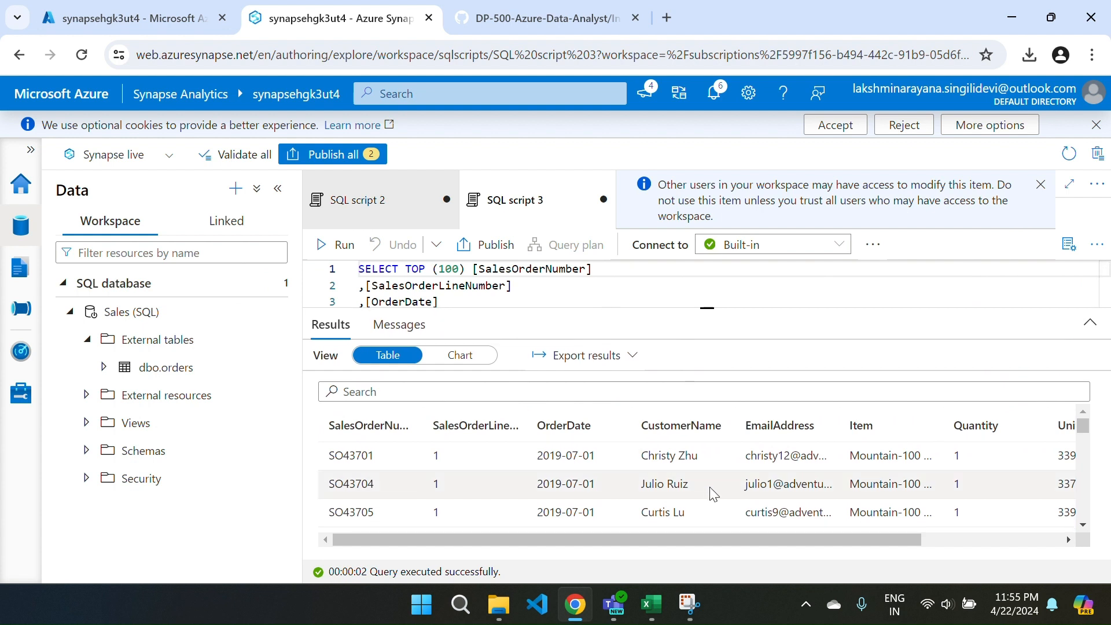
Display the dbo.orders query results as a chart of type Column.
left_click(484, 362)
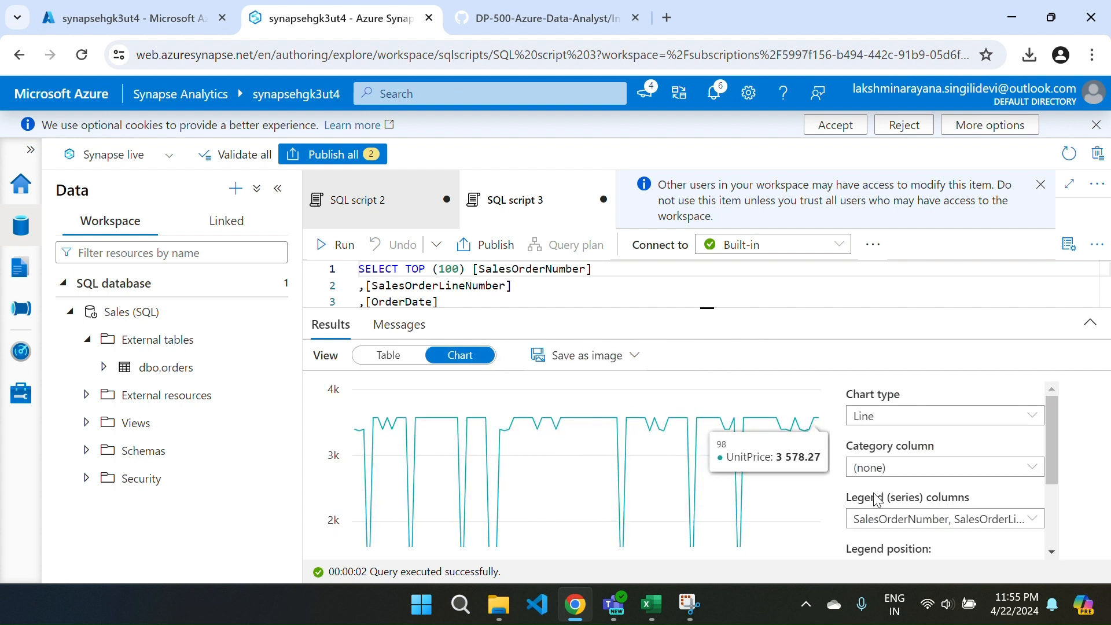
left_click(897, 427)
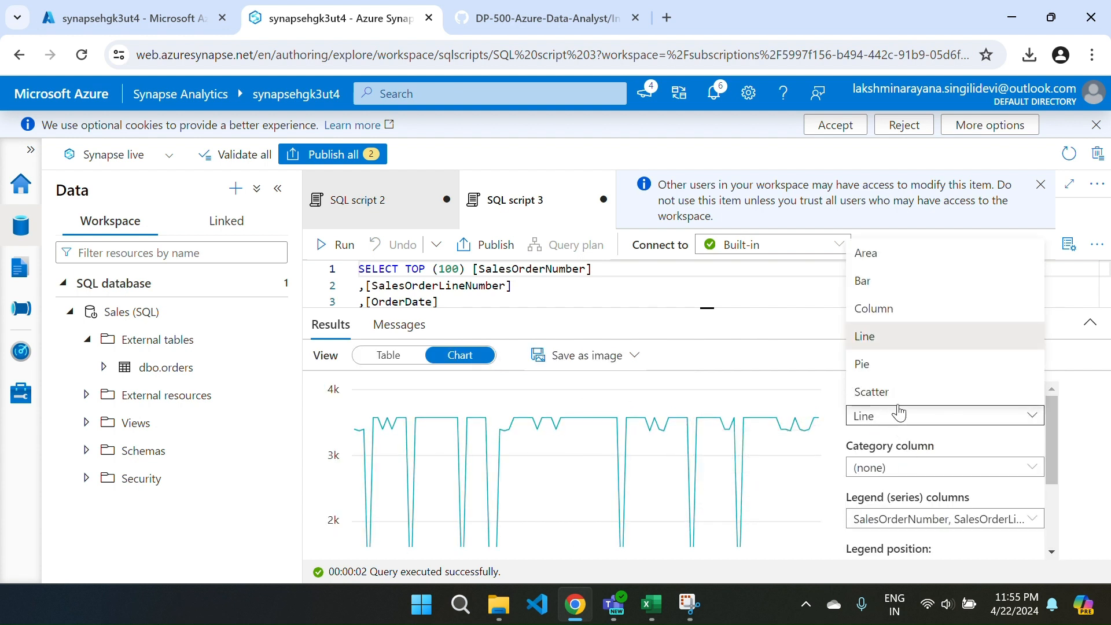
left_click(879, 310)
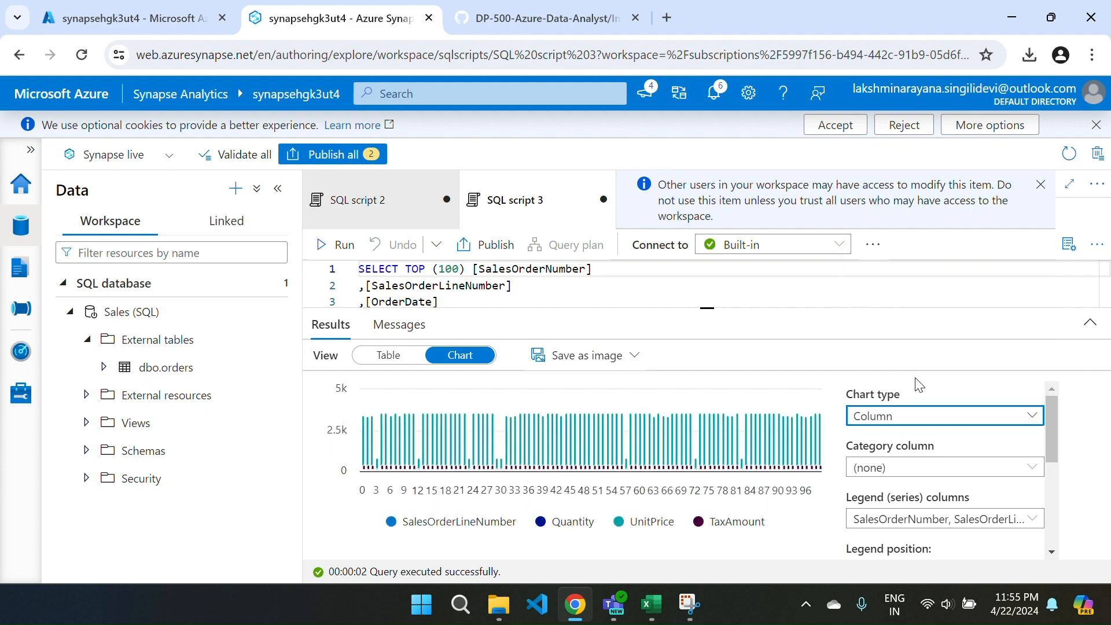
Try the dbo.orders chart as a Pie with Quantity as the category column, and change the chart type to Line.
left_click(900, 418)
left_click(882, 365)
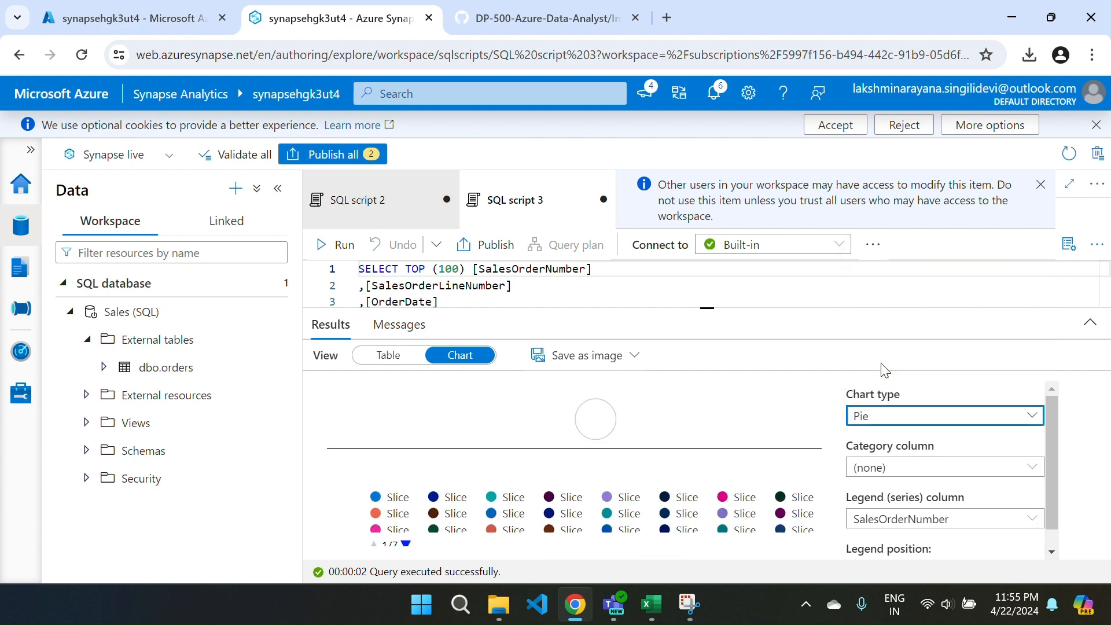
left_click(886, 469)
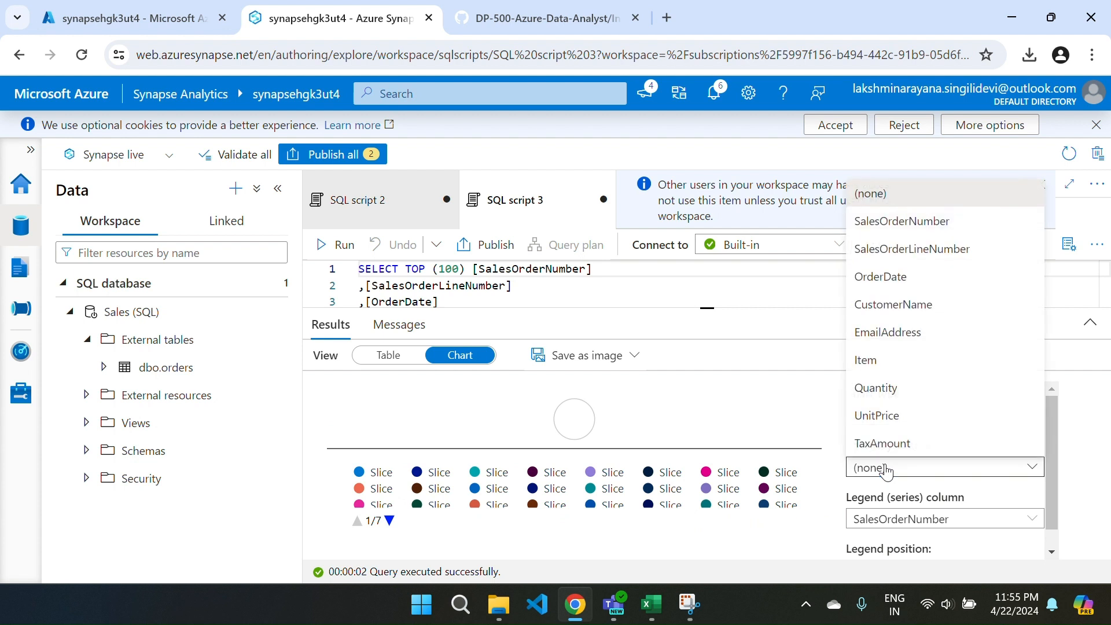
left_click(887, 387)
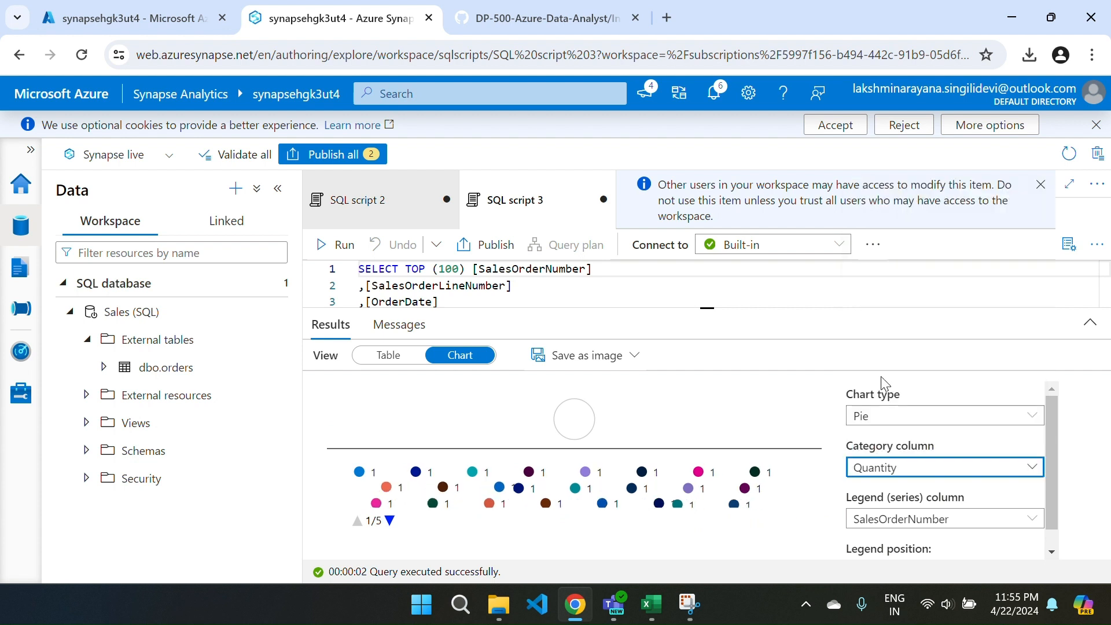
left_click(915, 470)
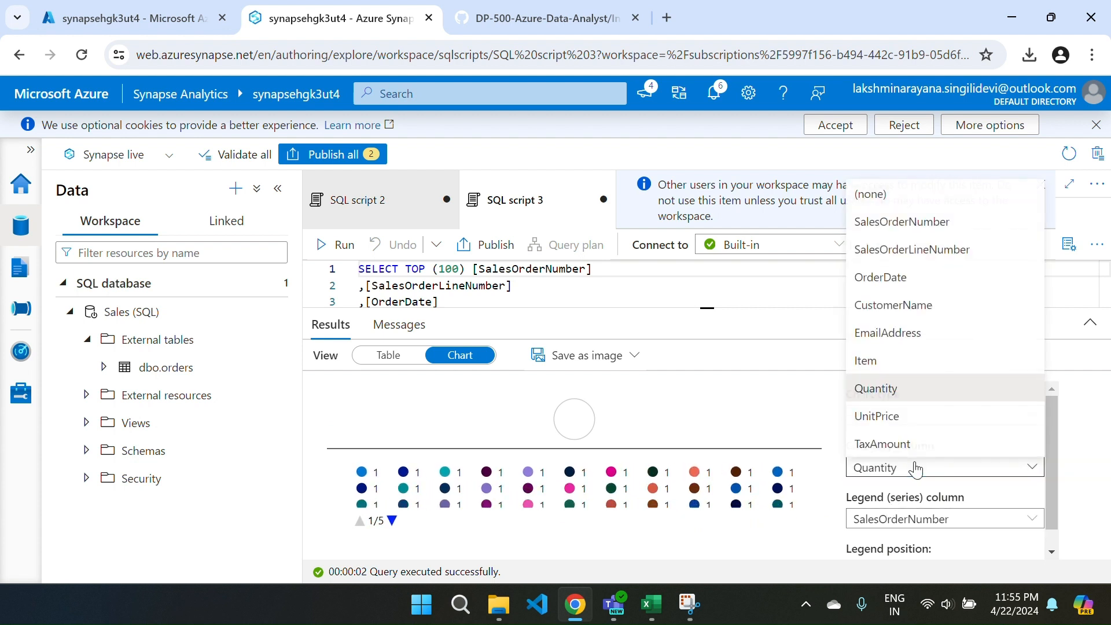
left_click(834, 448)
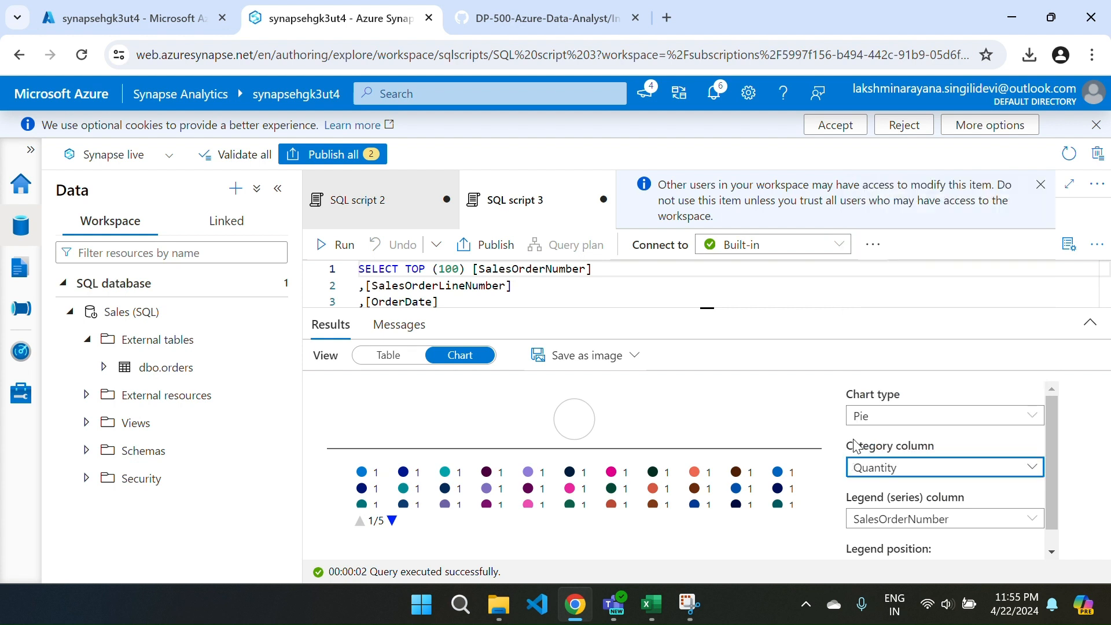
left_click(891, 416)
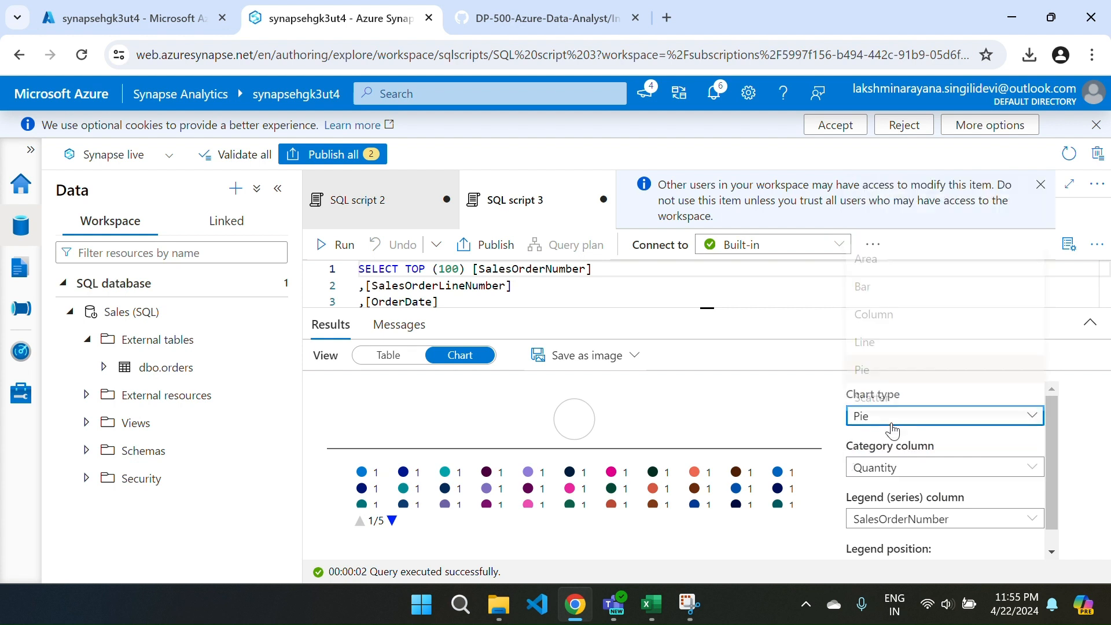
left_click(874, 341)
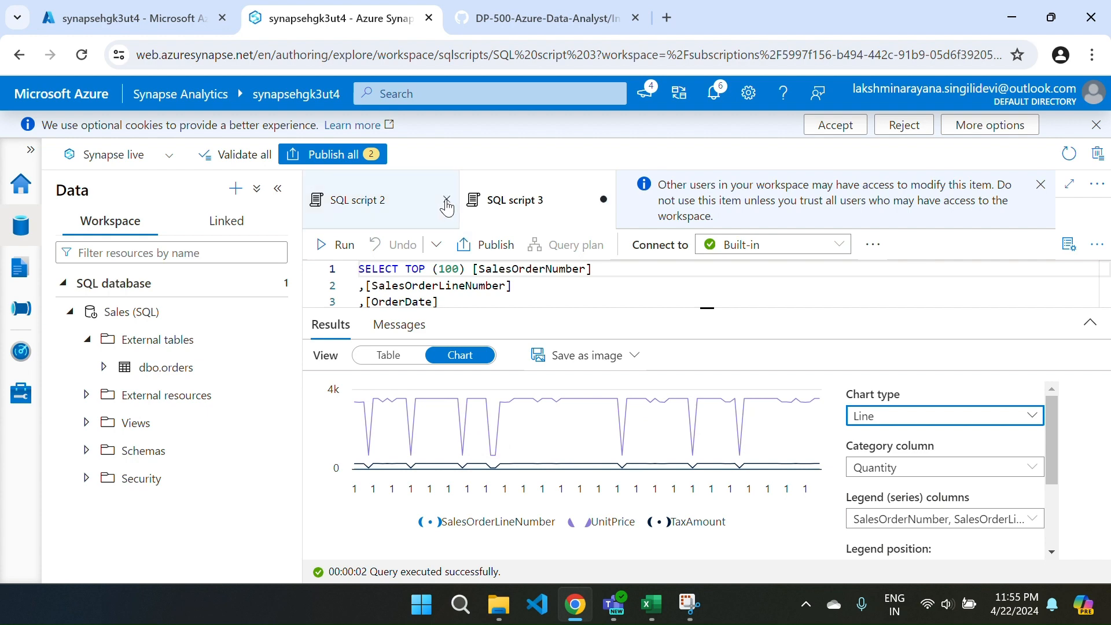
Publish all pending changes to SQL script 2 and SQL script 3.
left_click(341, 157)
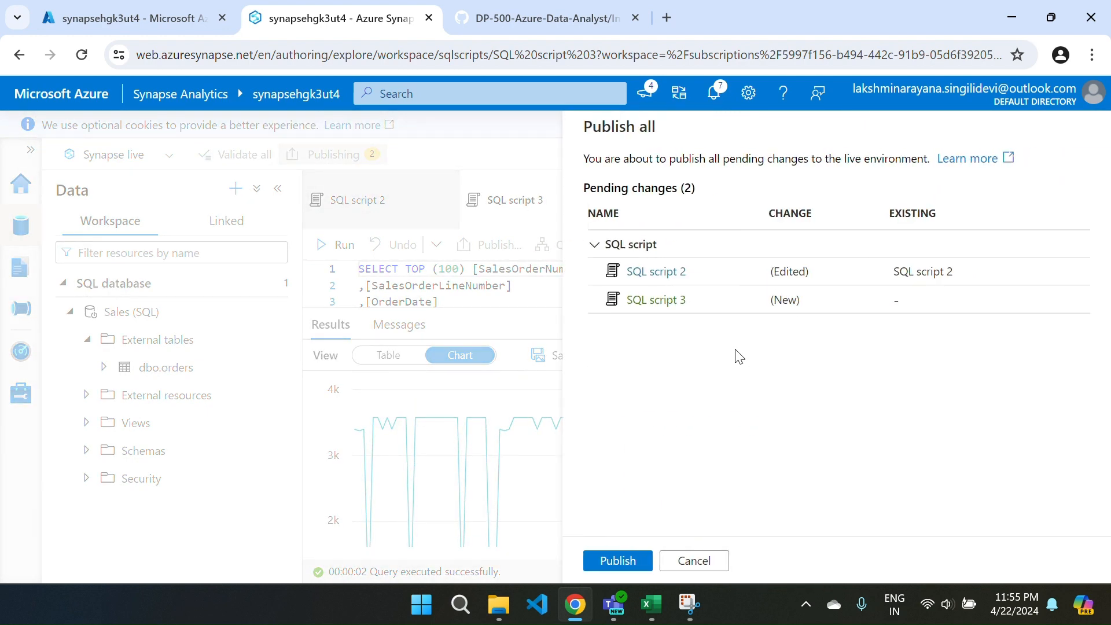
left_click(608, 562)
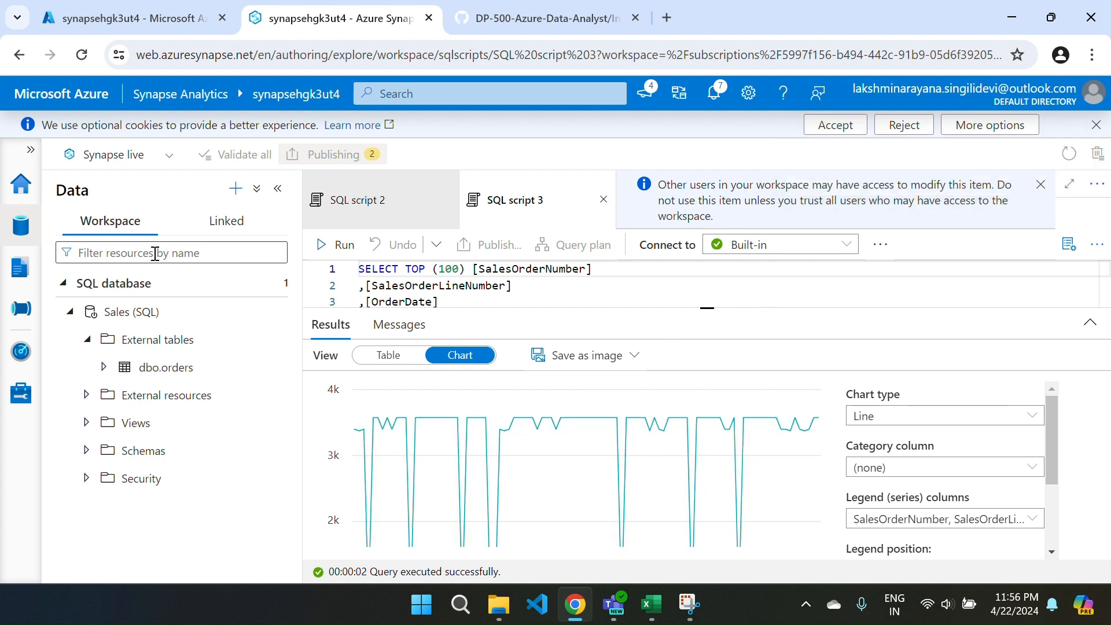
Create a new empty SQL script in the Develop hub and close SQL script 2 and SQL script 3.
left_click(12, 272)
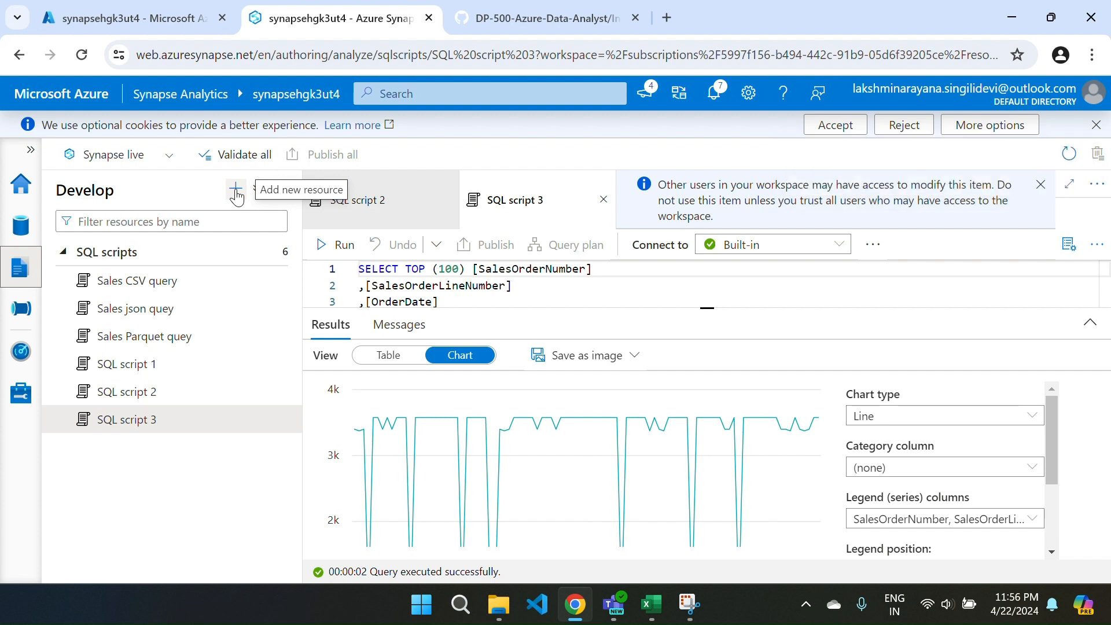
left_click(237, 190)
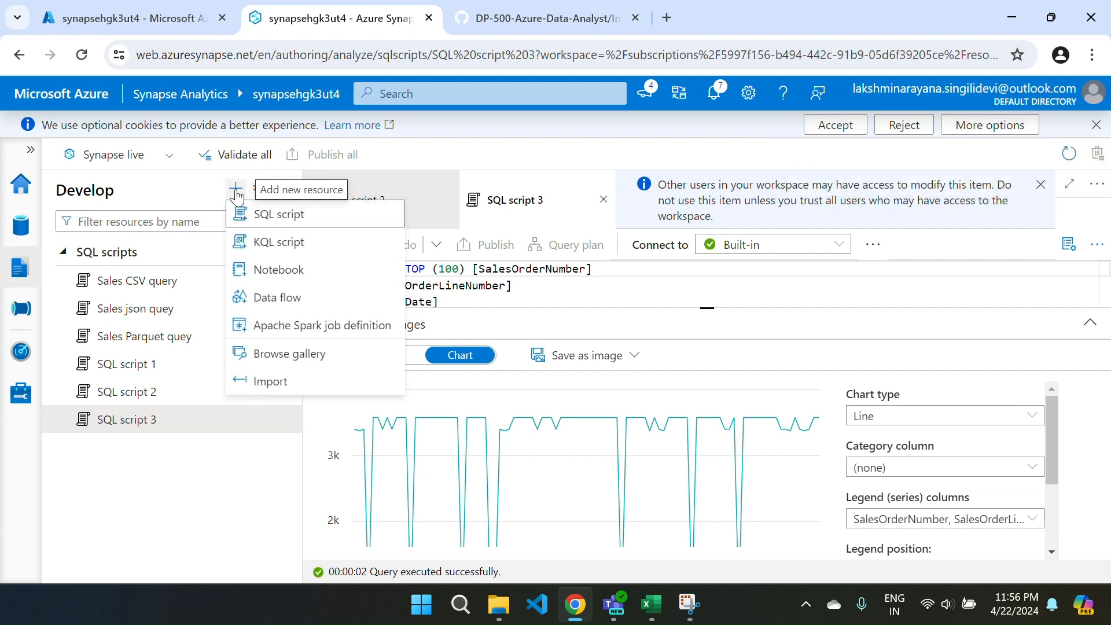
left_click(280, 215)
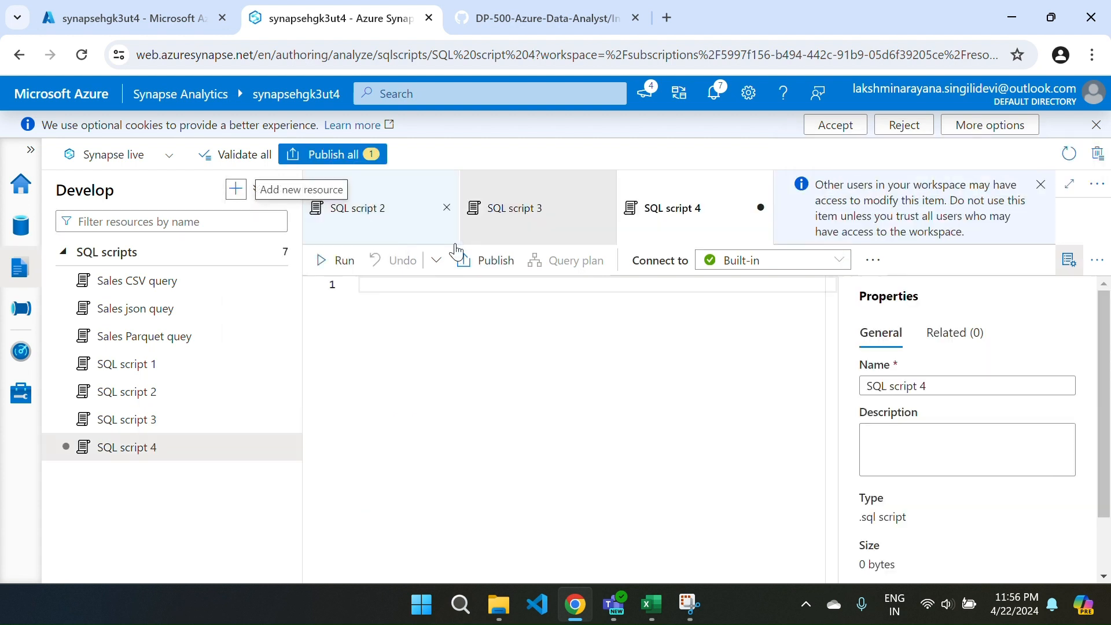
left_click(603, 210)
left_click(445, 200)
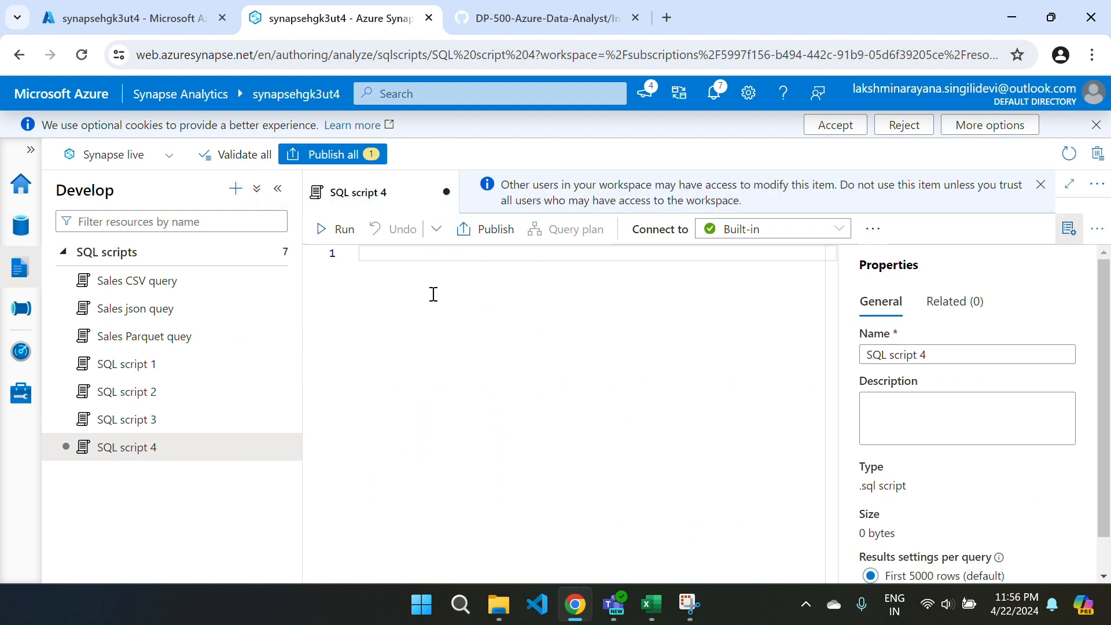
Copy the OrderYear and GrossRevenue query from the lab instructions on GitHub, paste it into the new Synapse script, and run it.
key("ctrl+Tab")
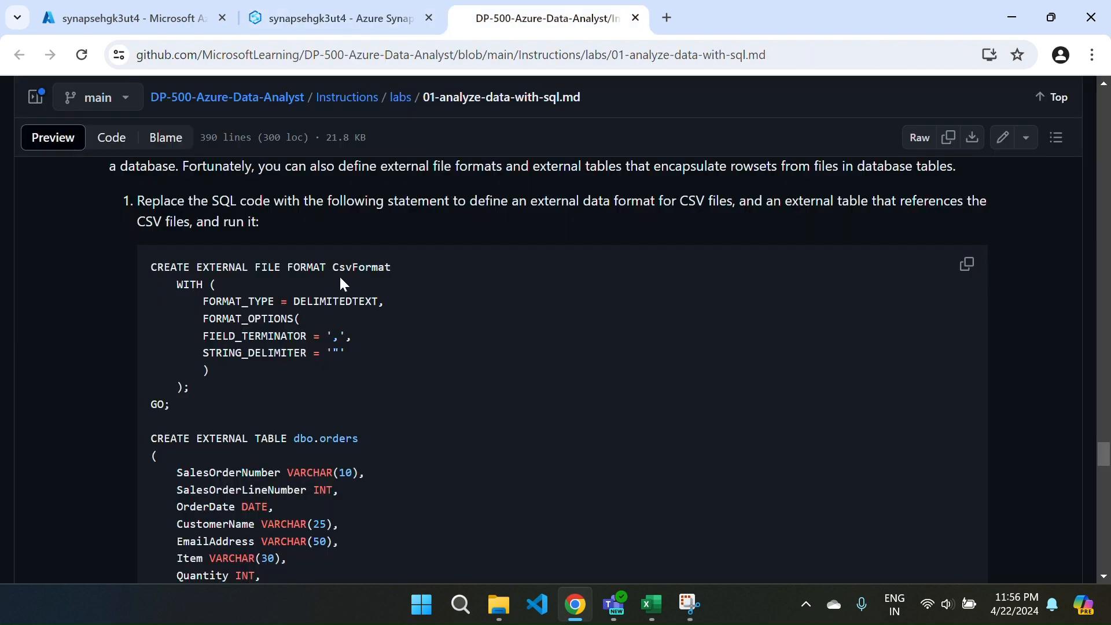
scroll(411, 467, "down", 15)
scroll(412, 474, "down", 3)
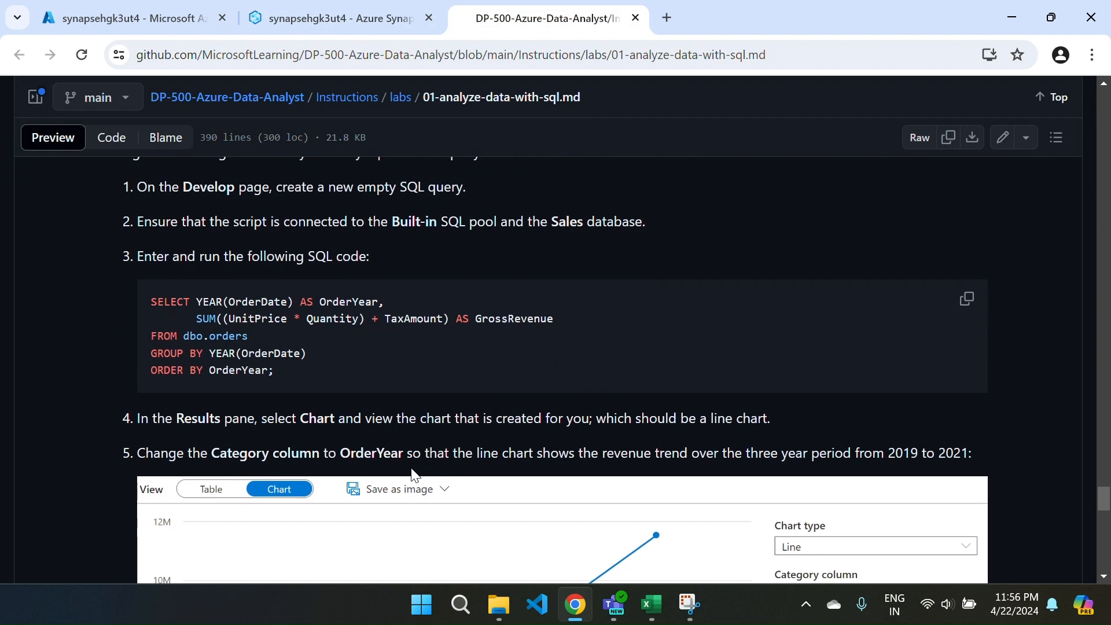
left_click(966, 299)
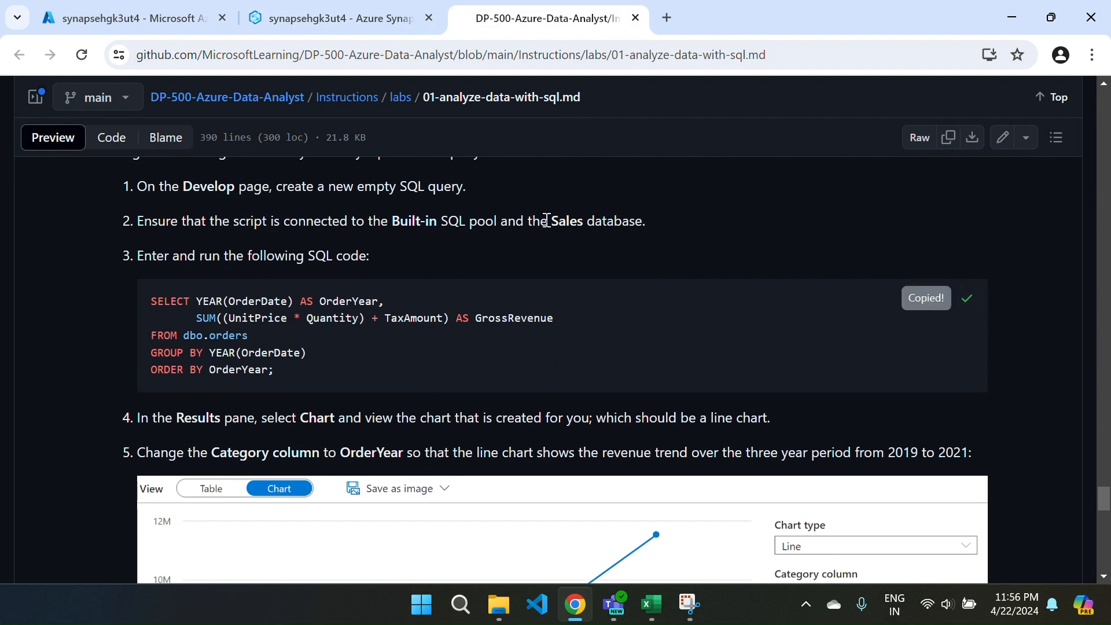
left_click(322, 29)
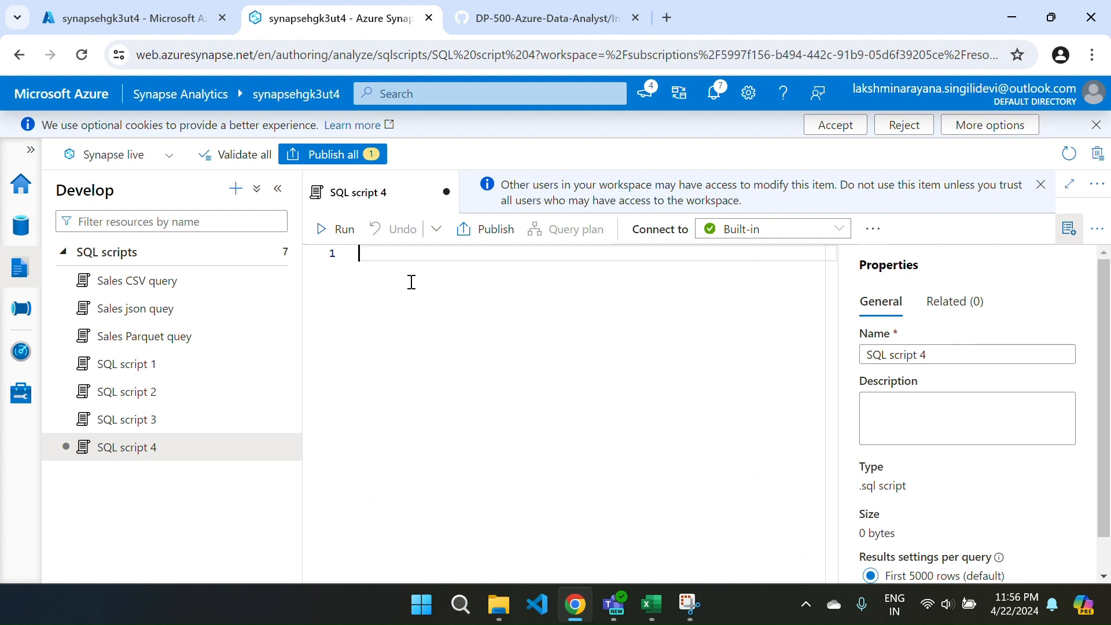
key("ctrl+v")
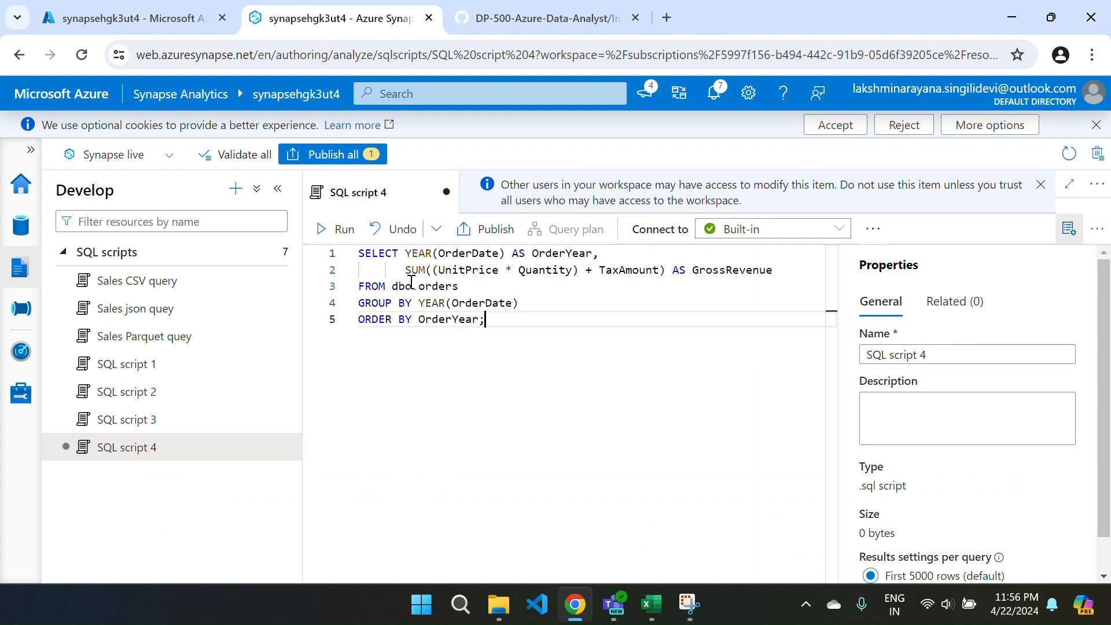
left_click(331, 230)
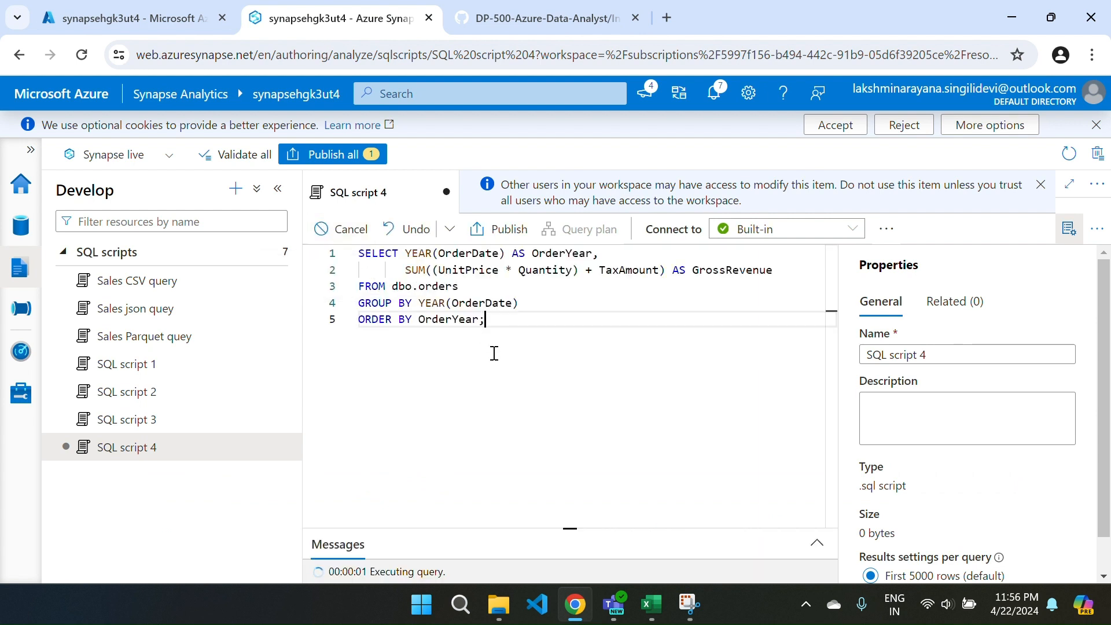
Connect the script to the Sales database, run the revenue query again, and enlarge the results area.
left_click(876, 230)
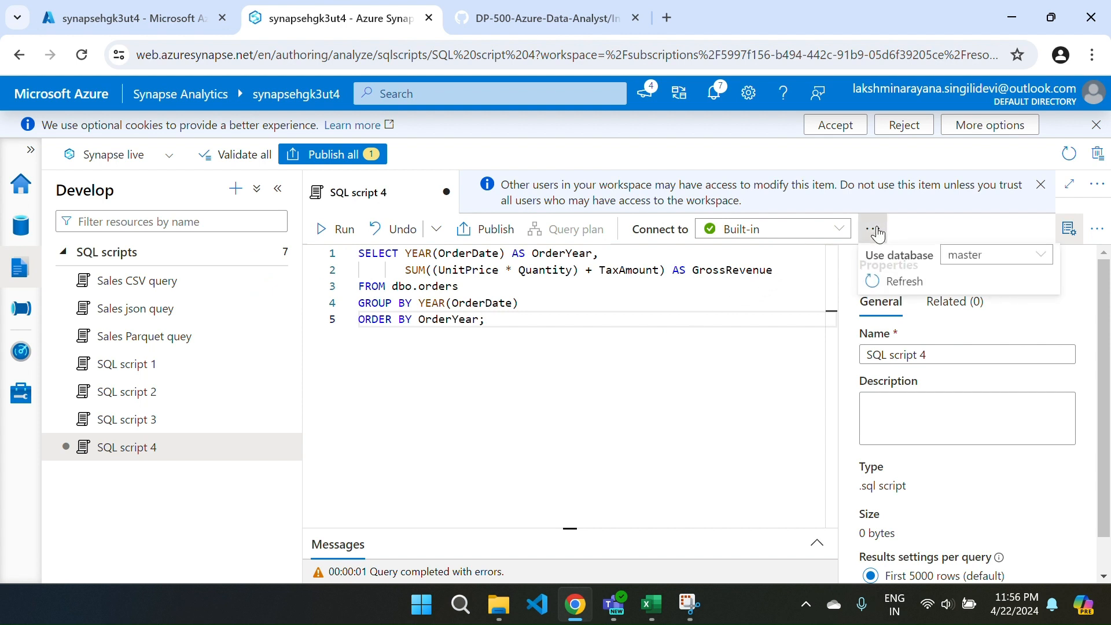
left_click(981, 266)
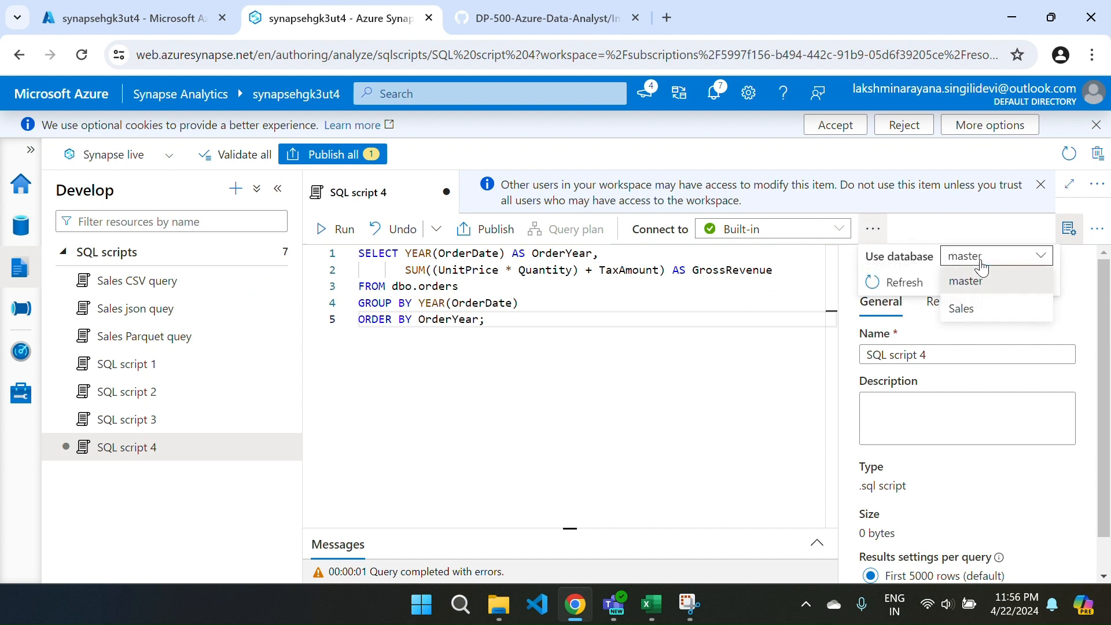
left_click(974, 309)
left_click(741, 410)
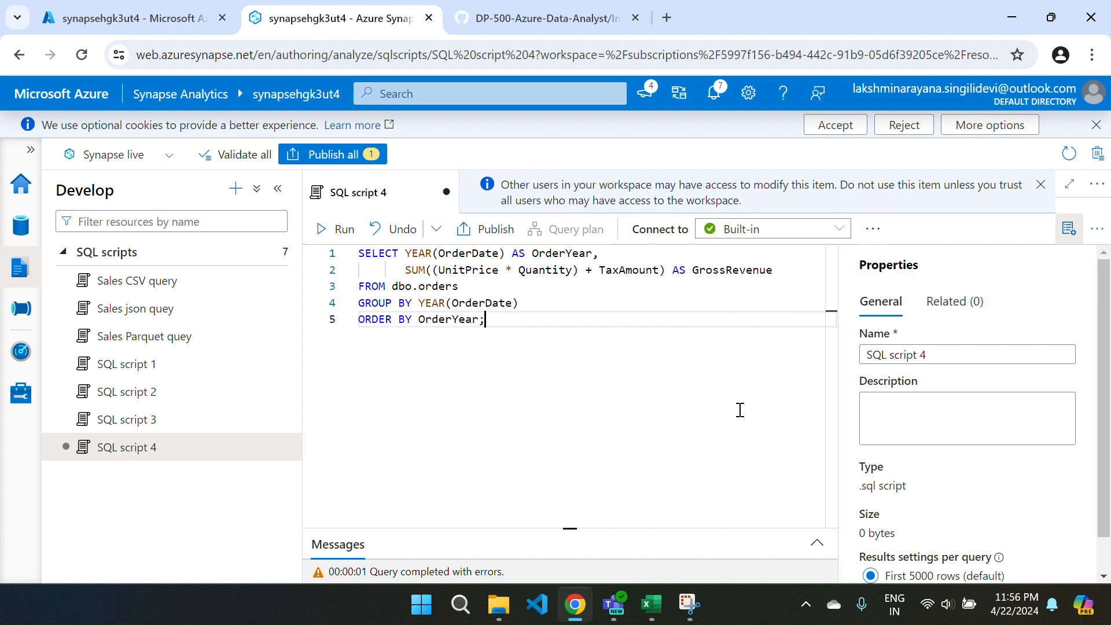
left_click(336, 229)
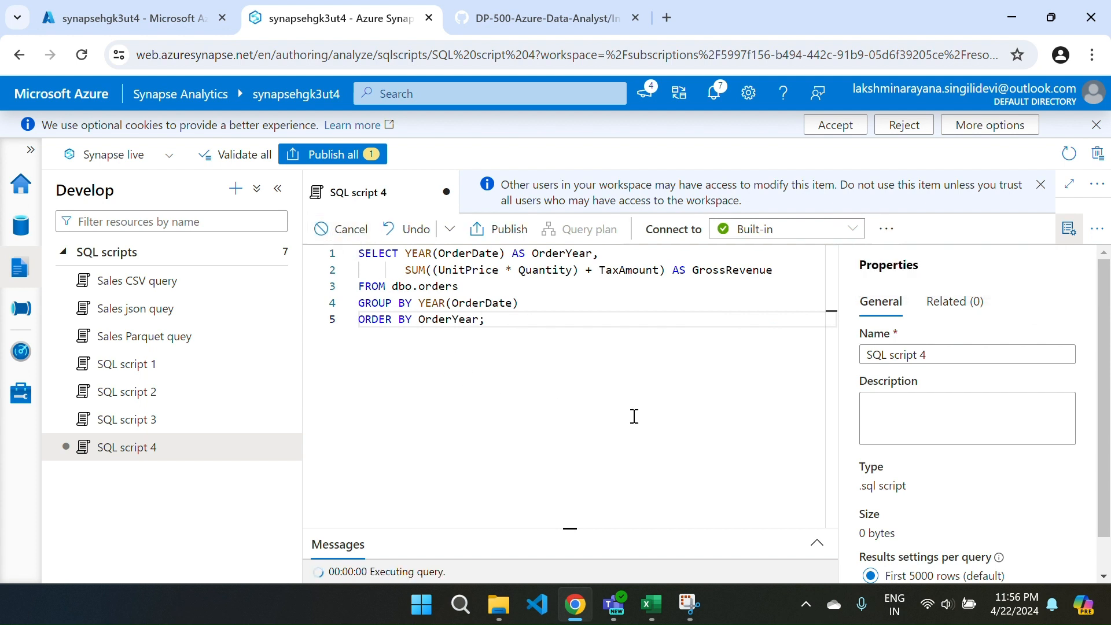
left_click(885, 231)
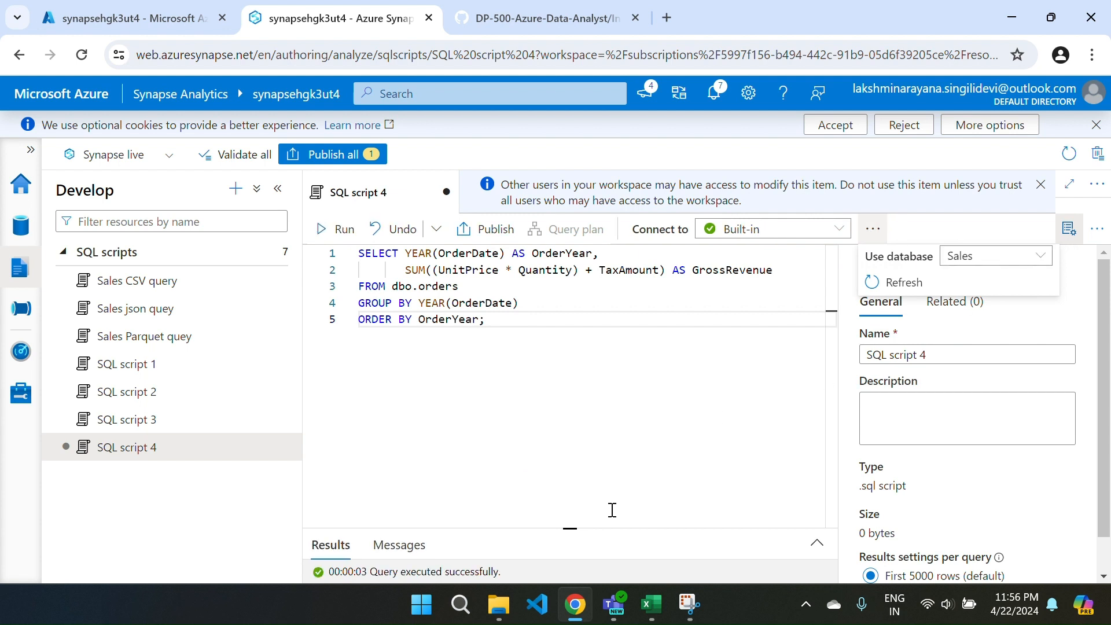
left_click_drag(556, 530, 529, 328)
Switch the script's database to master and run the revenue query against it.
left_click(873, 228)
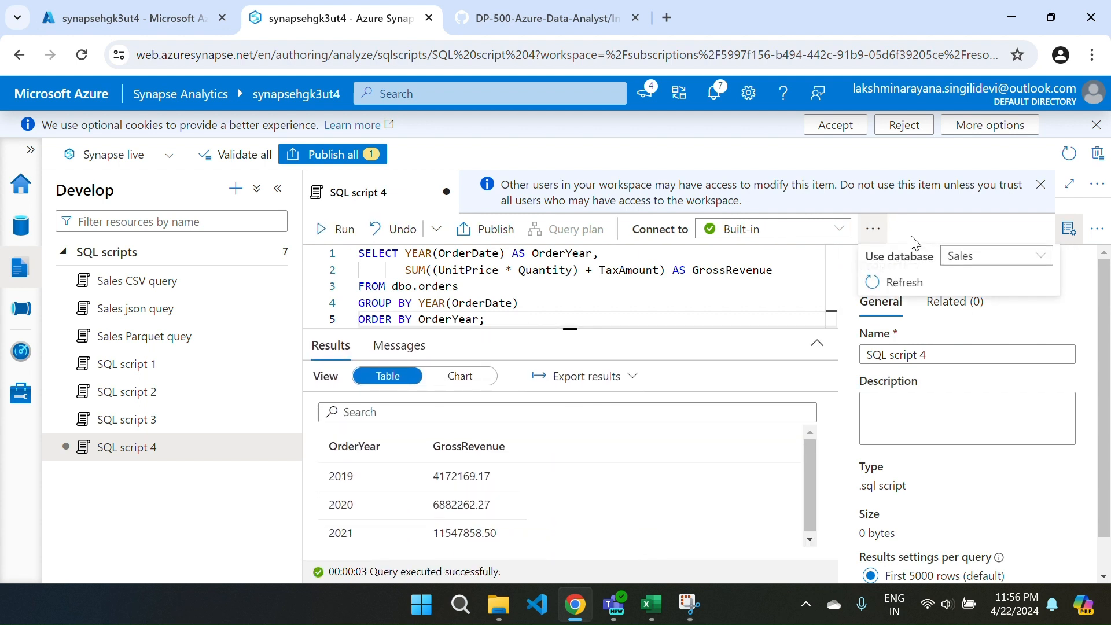
left_click(949, 256)
left_click(966, 281)
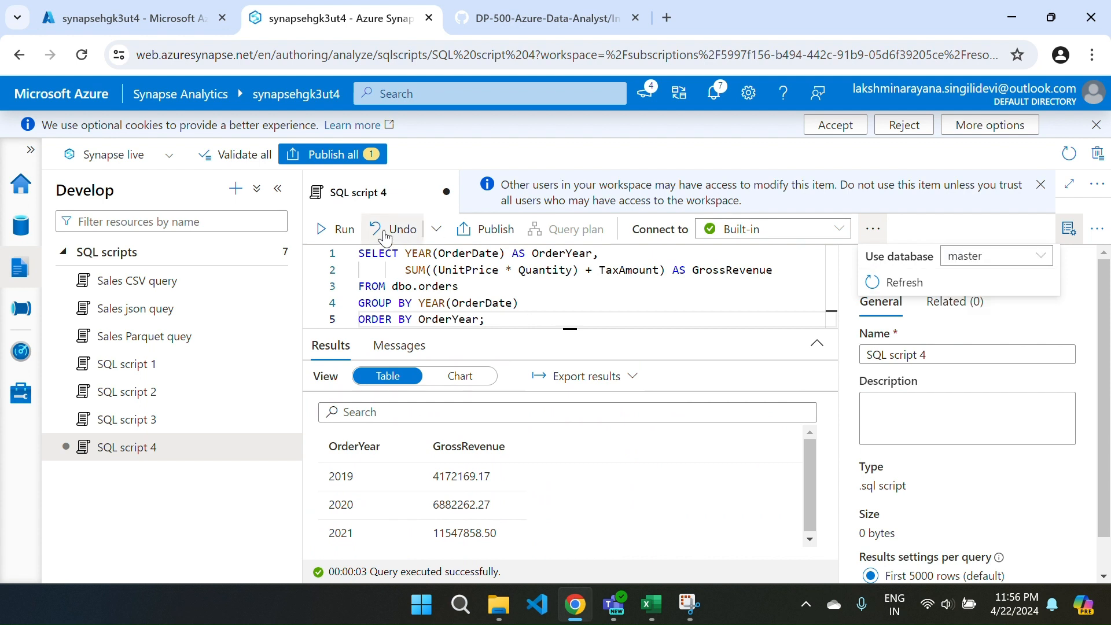
left_click(339, 229)
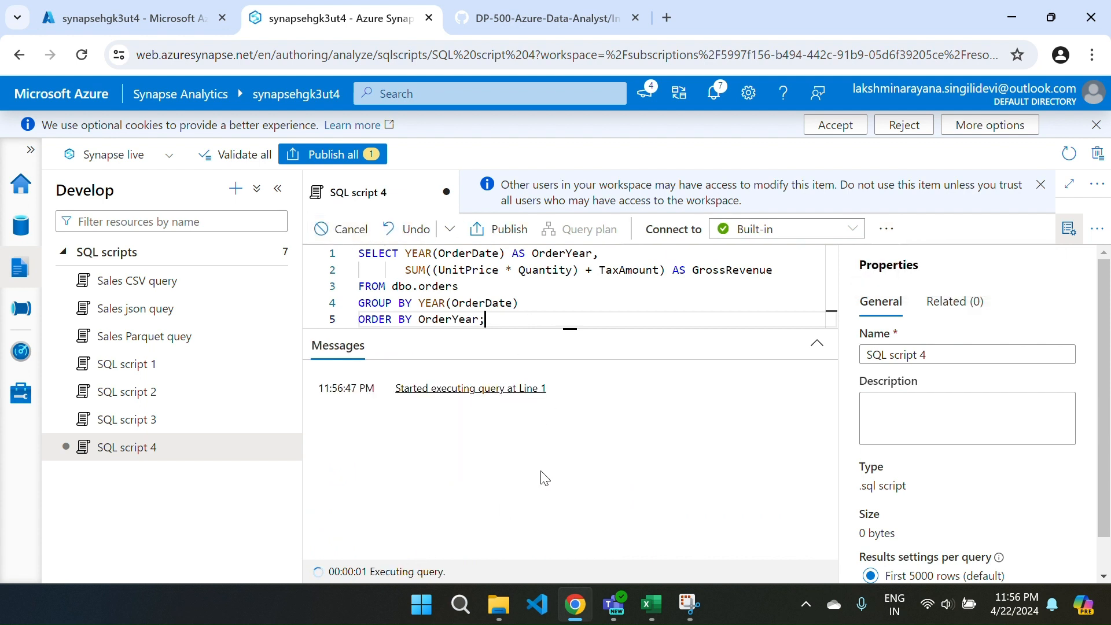
Set the script's database back to Sales and rerun the revenue query.
left_click(873, 228)
left_click(987, 256)
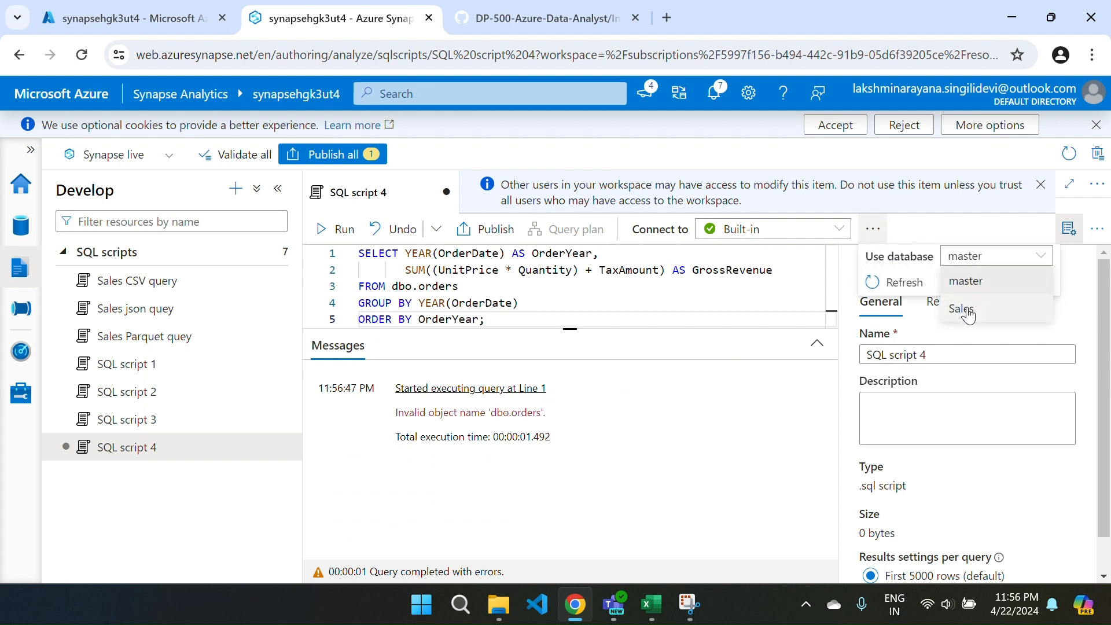
left_click(963, 306)
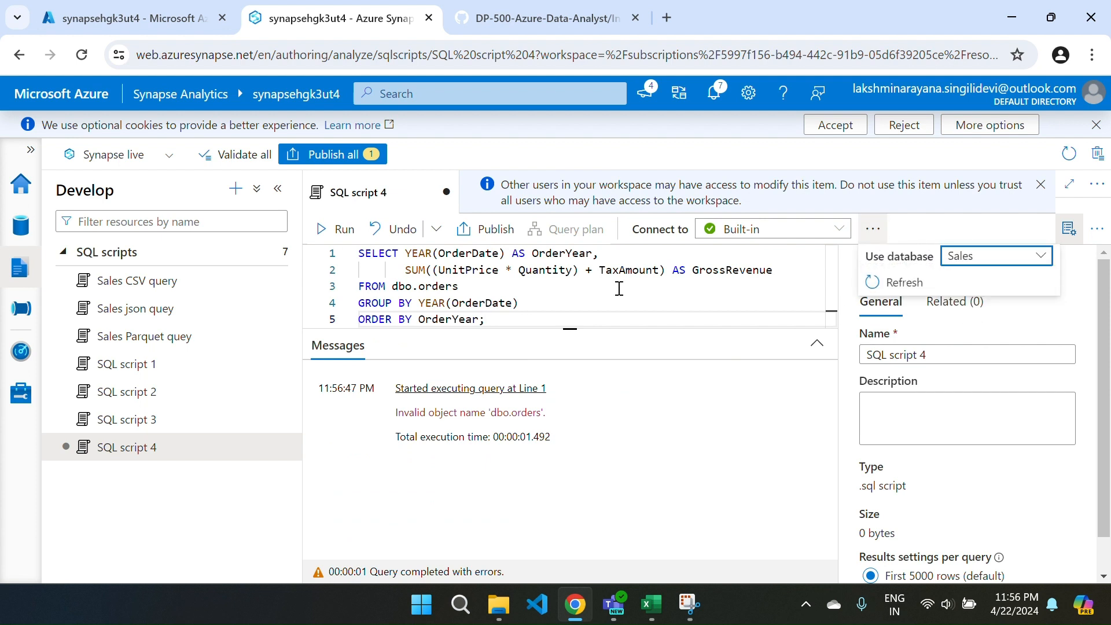
left_click(320, 233)
left_click(320, 234)
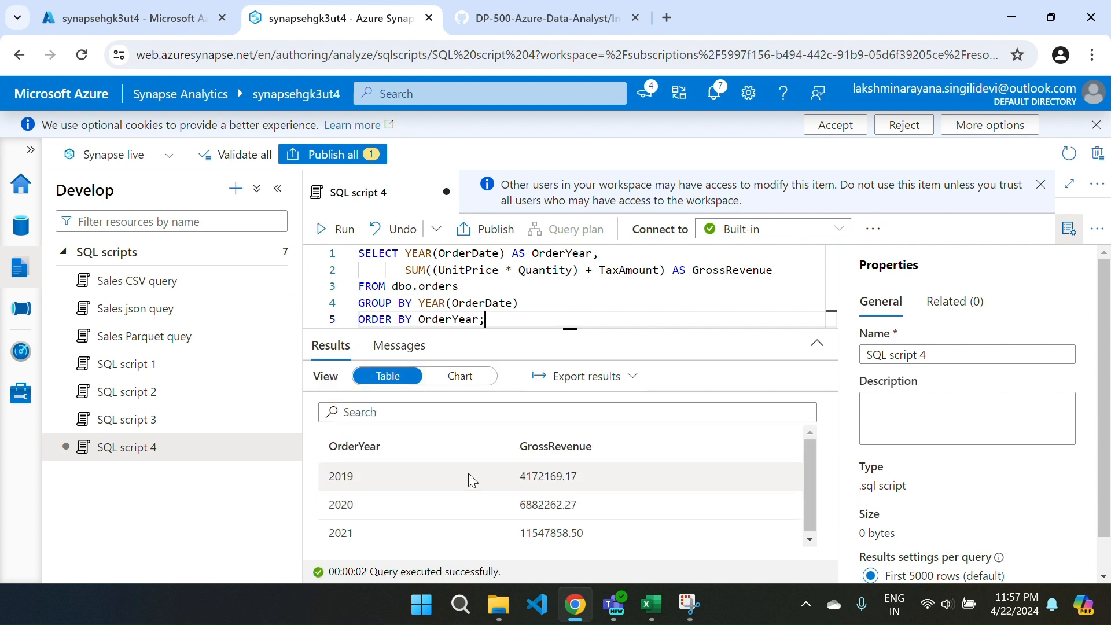
Display the revenue results as a Column chart, with the script properties hidden and the editor maximized.
left_click(461, 377)
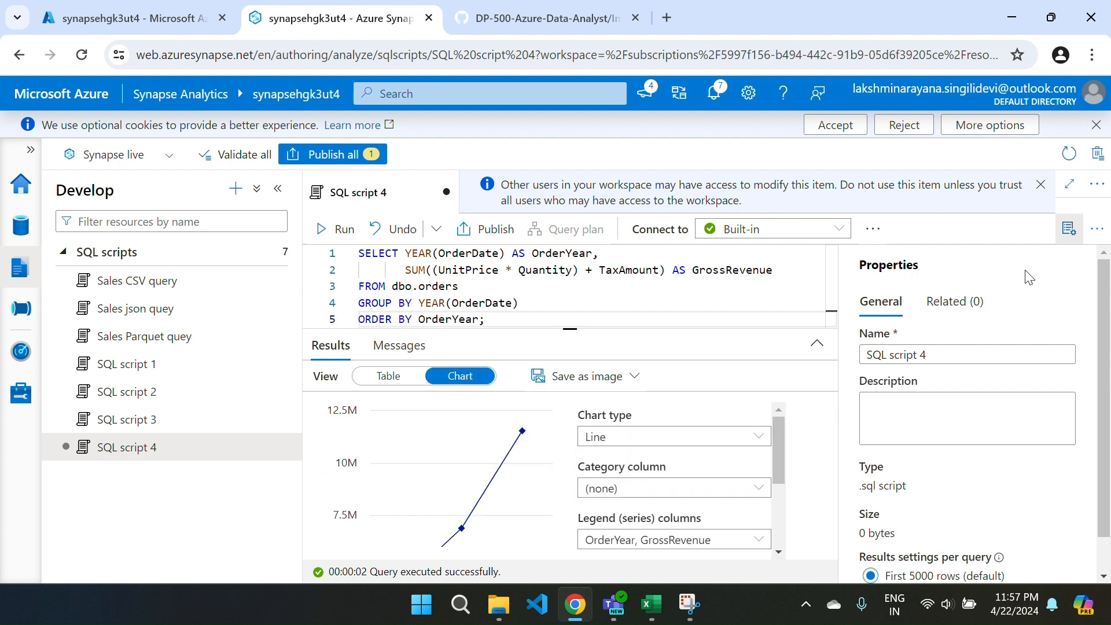
left_click(1070, 230)
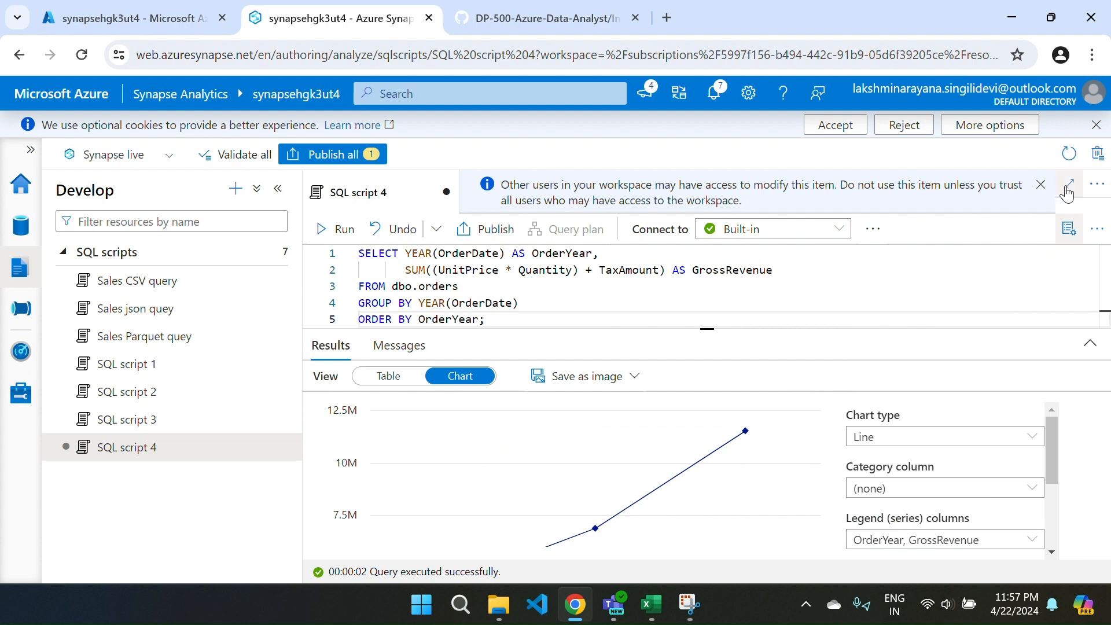
left_click(1070, 184)
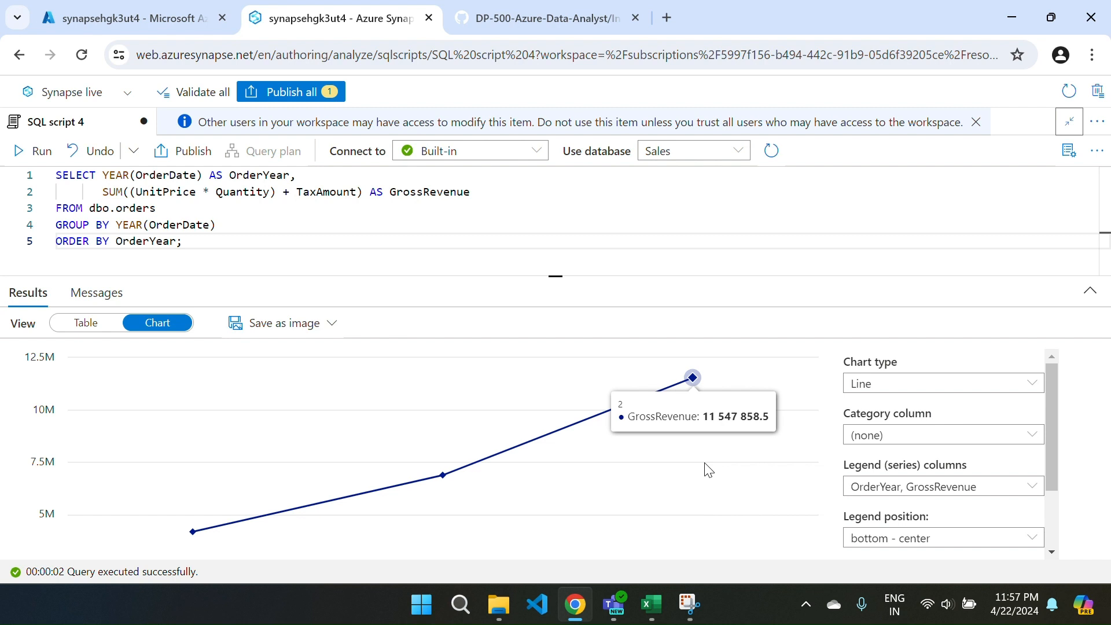
left_click(909, 385)
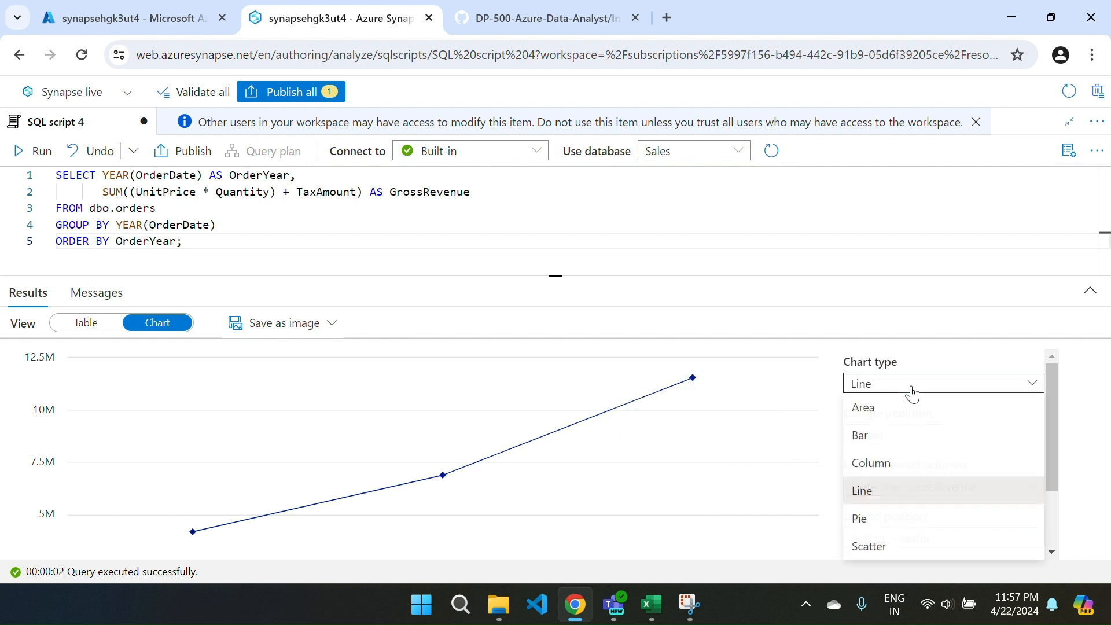
left_click(894, 461)
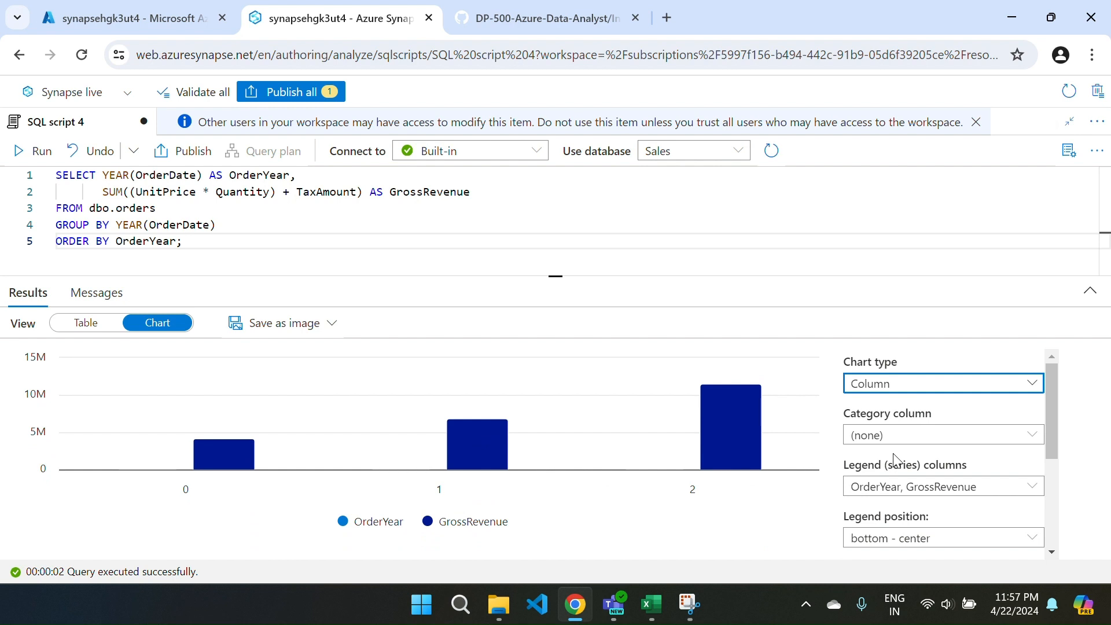
Set the chart's category column to OrderYear and restore the script editor to its normal size.
left_click(915, 437)
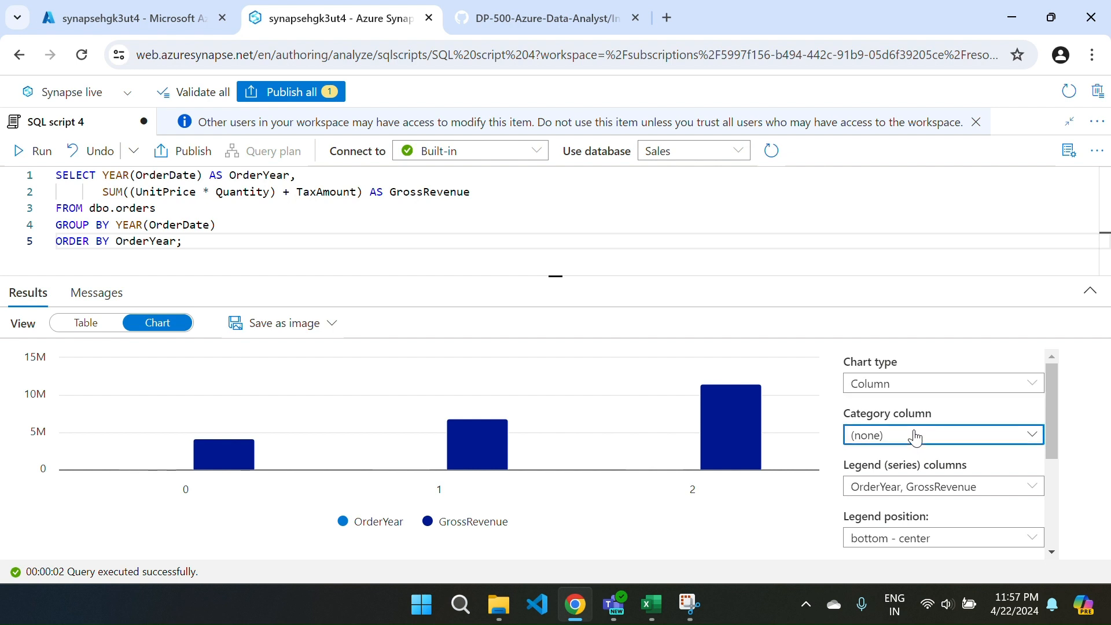
left_click(906, 491)
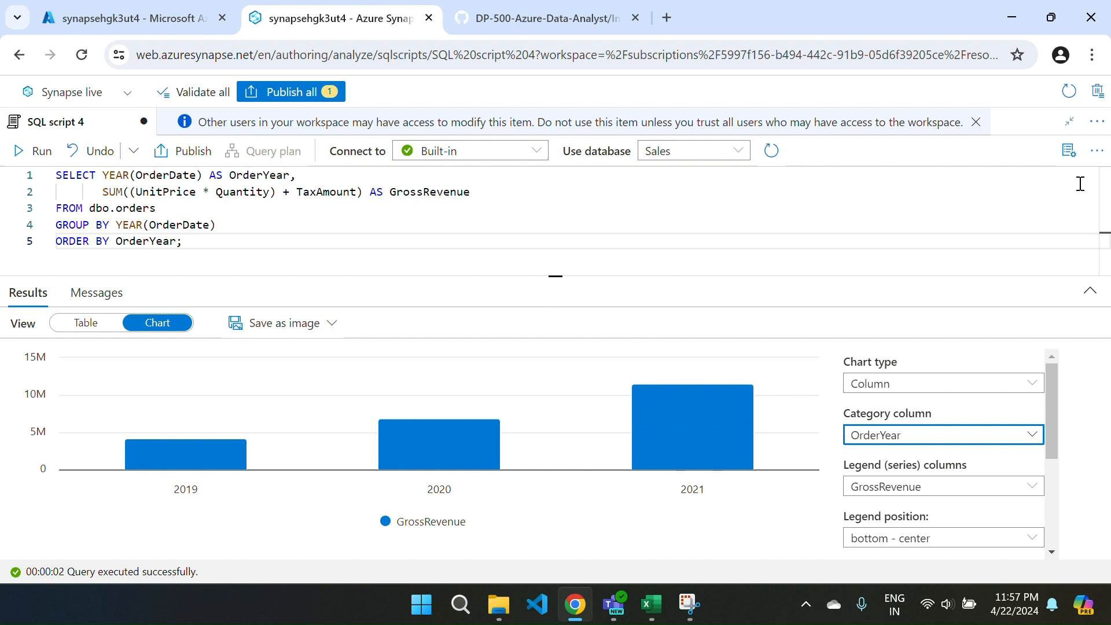
left_click(1072, 129)
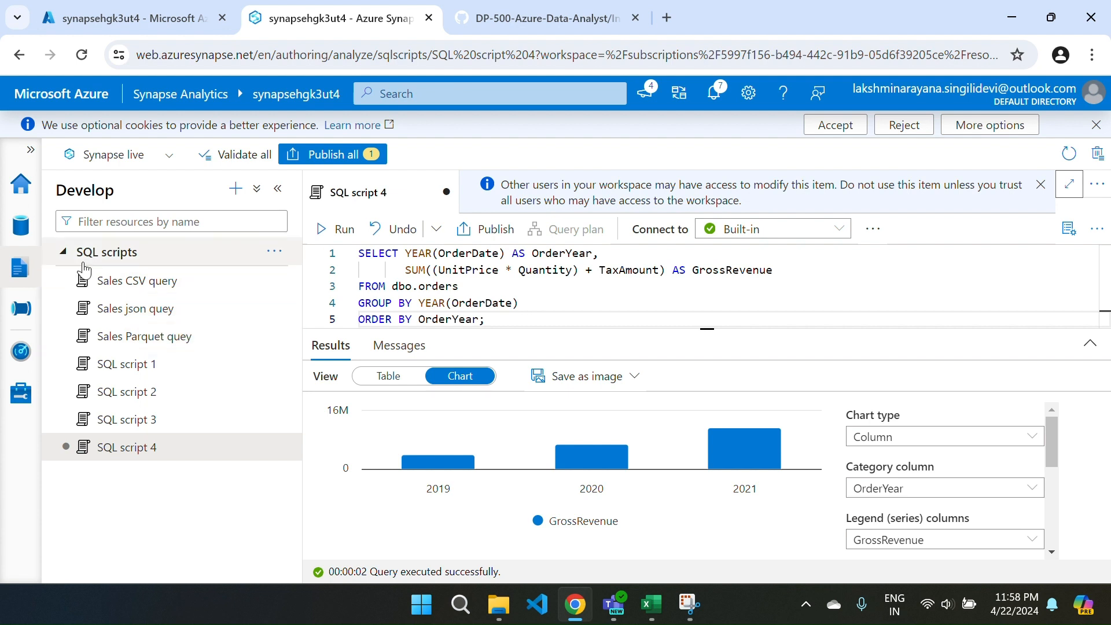
Review the Sales SQL database in the workspace data, collapsing and re-expanding it to show its external tables.
left_click(16, 234)
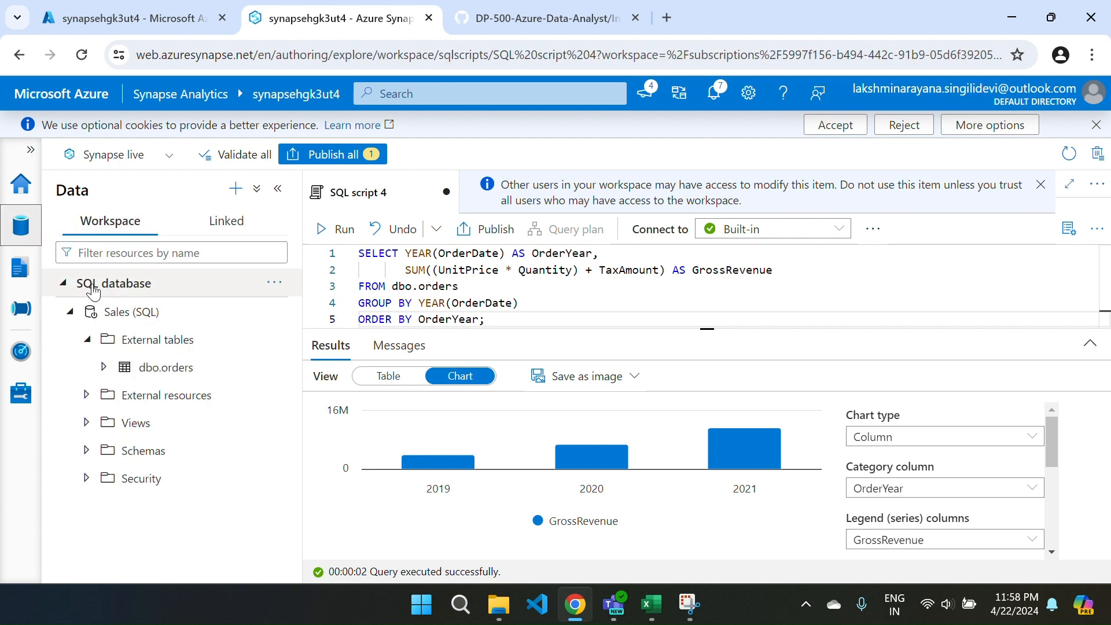
left_click(68, 312)
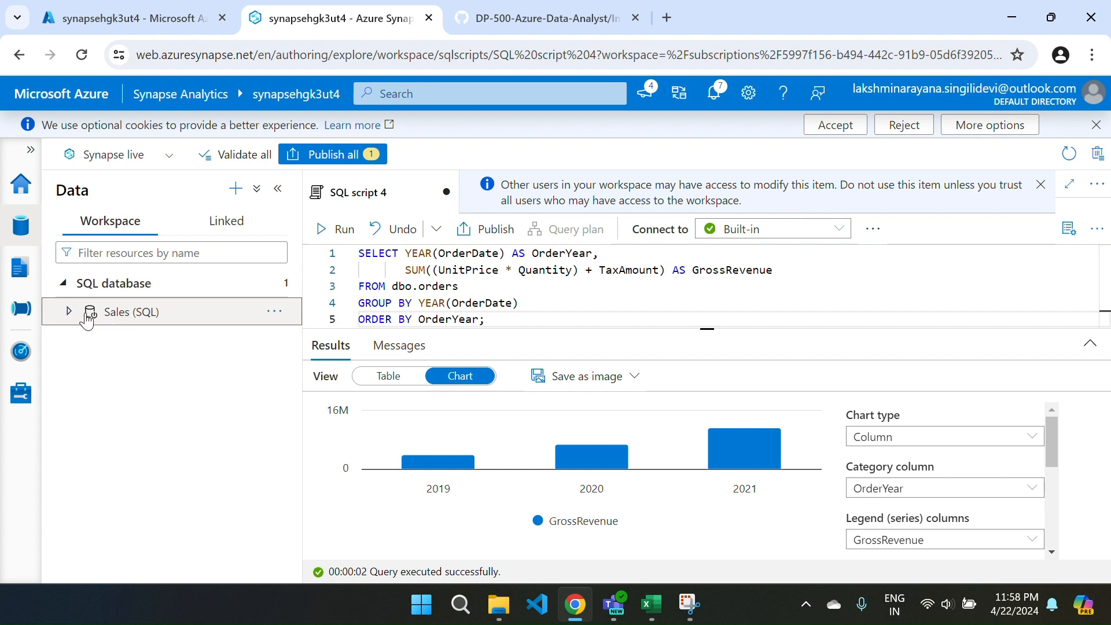
left_click(69, 313)
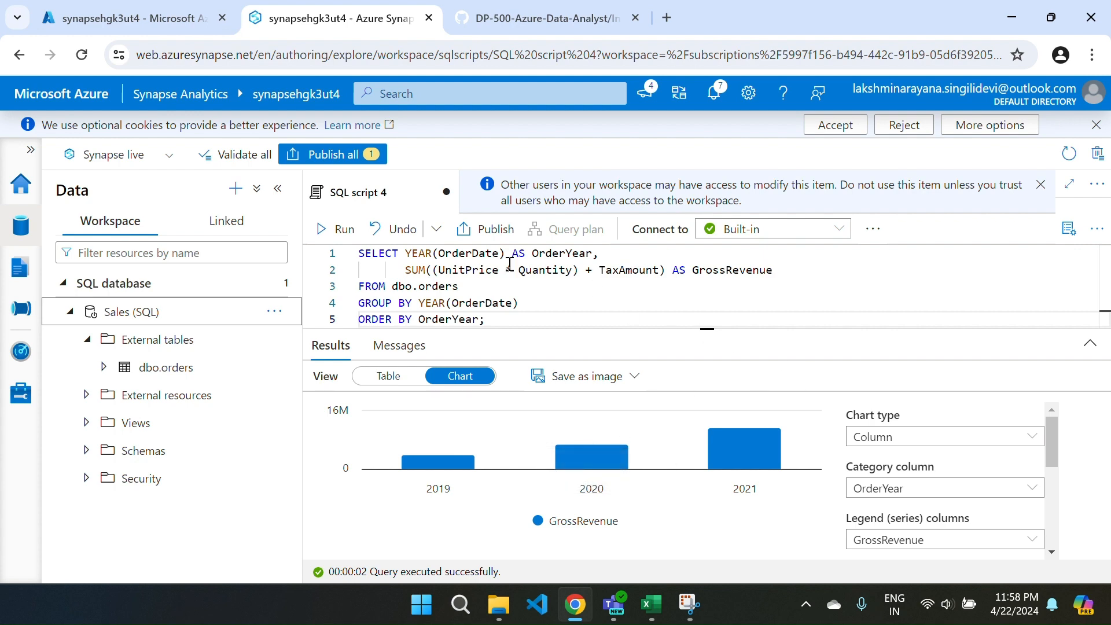
Publish all pending changes, including the new SQL script 4, to the live environment.
left_click(315, 151)
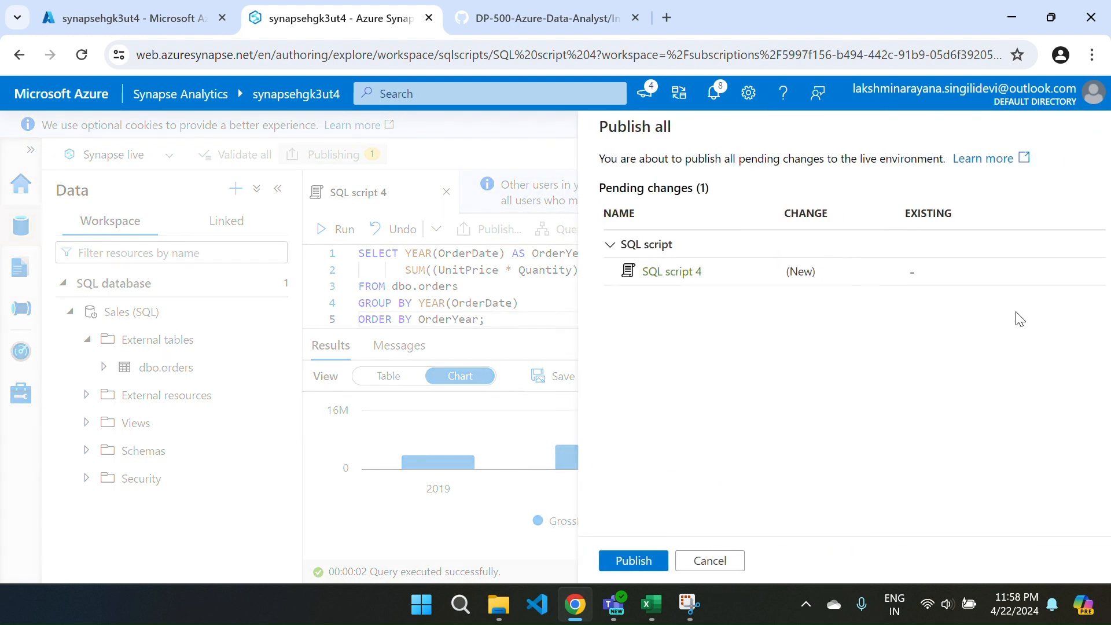
left_click(603, 567)
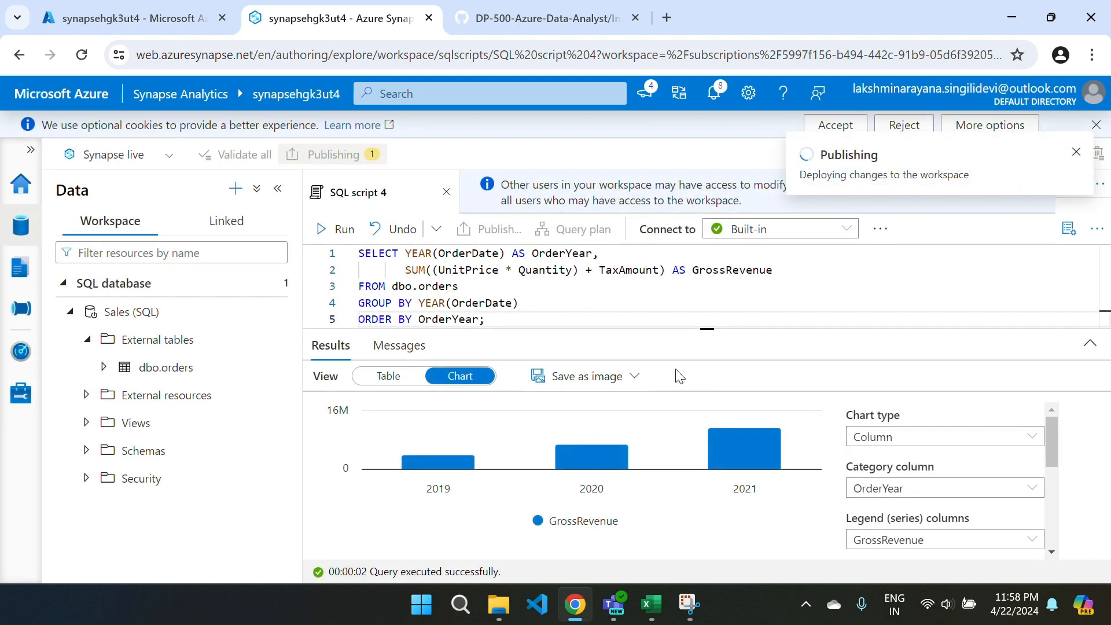